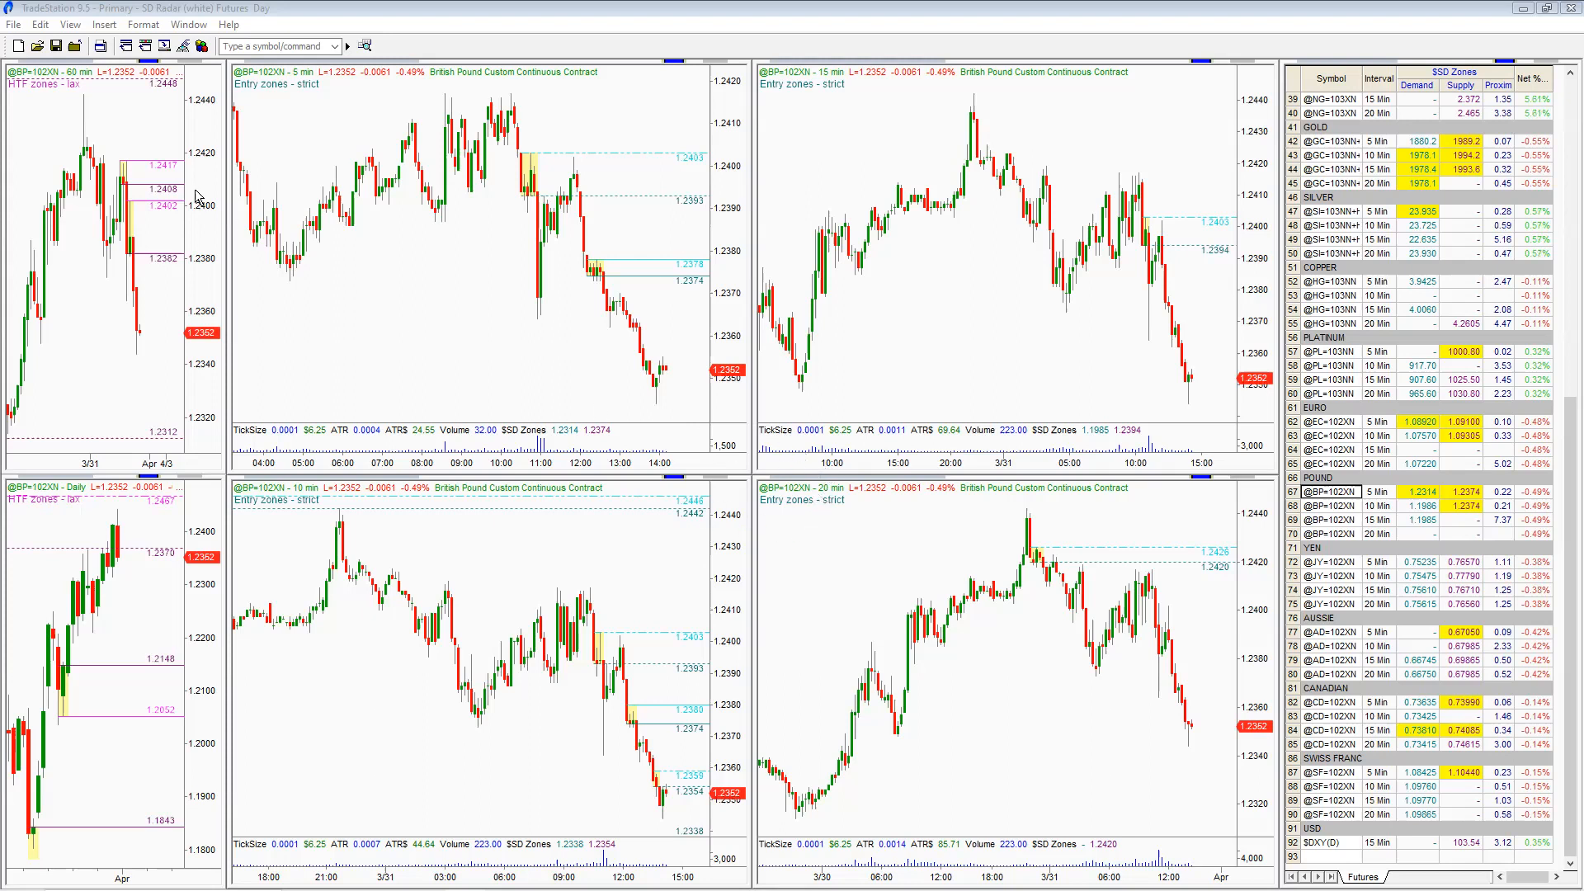
# Close the SD Radar (white) Futures Day workspace without saving its changes
pyautogui.click(13, 27)
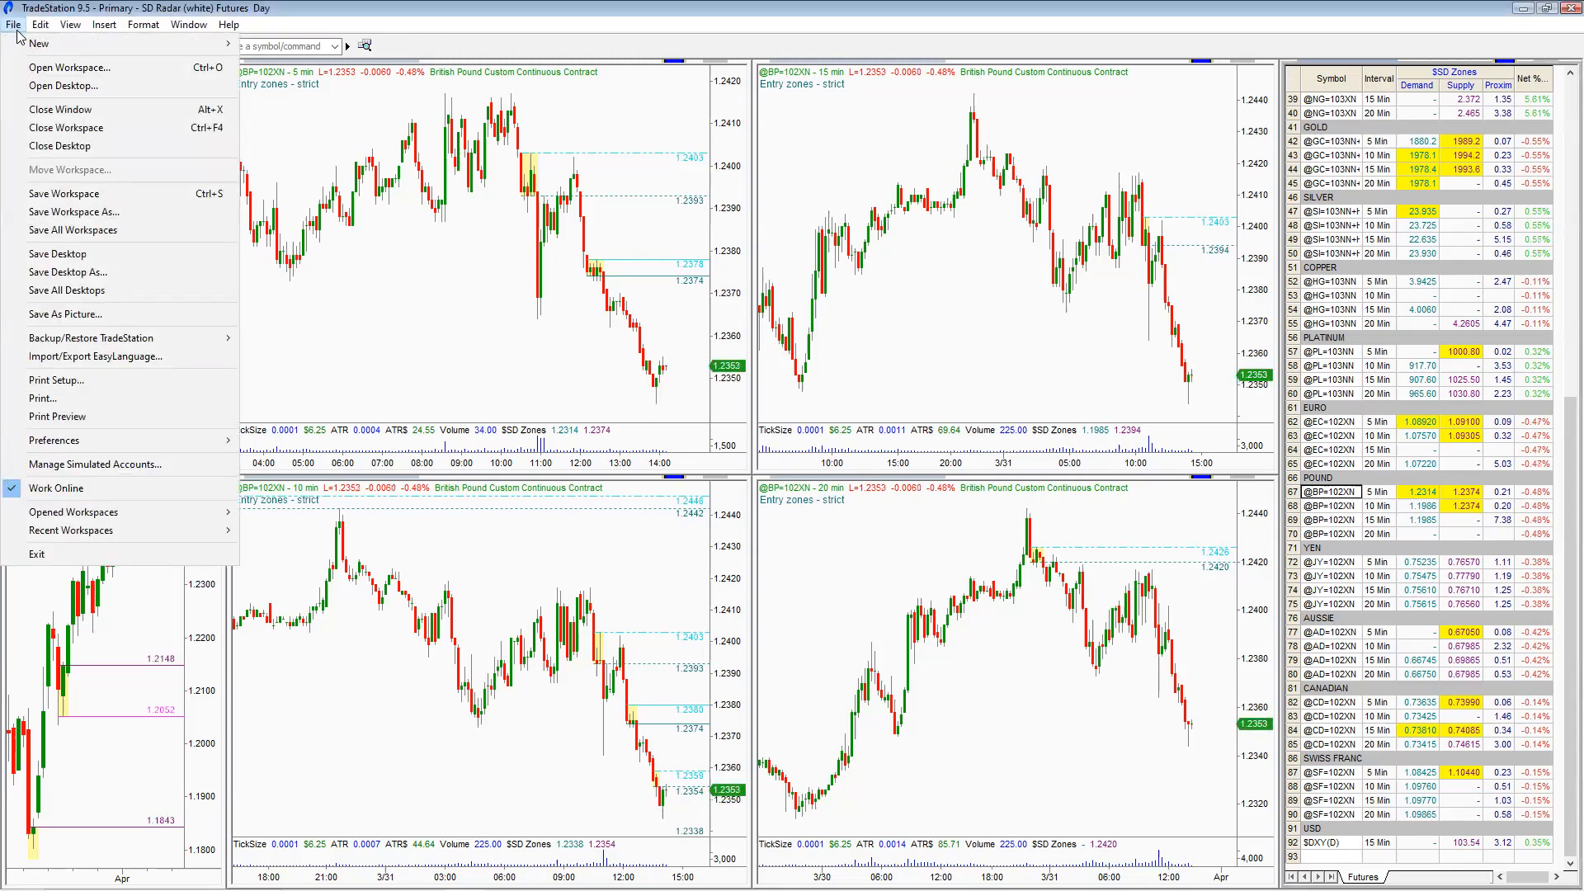
pyautogui.click(64, 129)
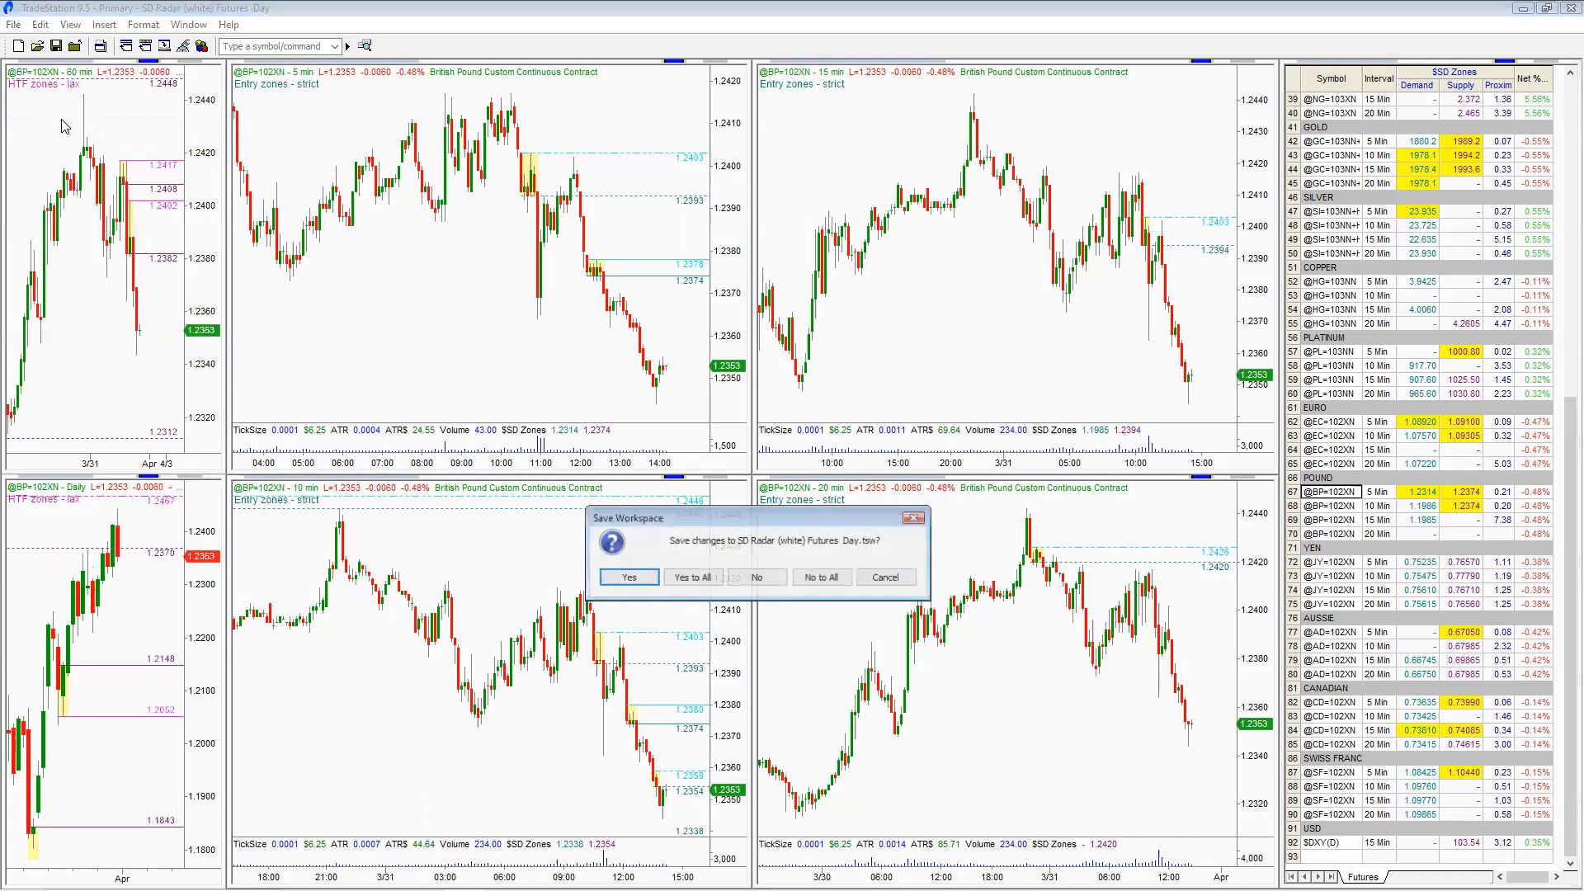
pyautogui.click(771, 580)
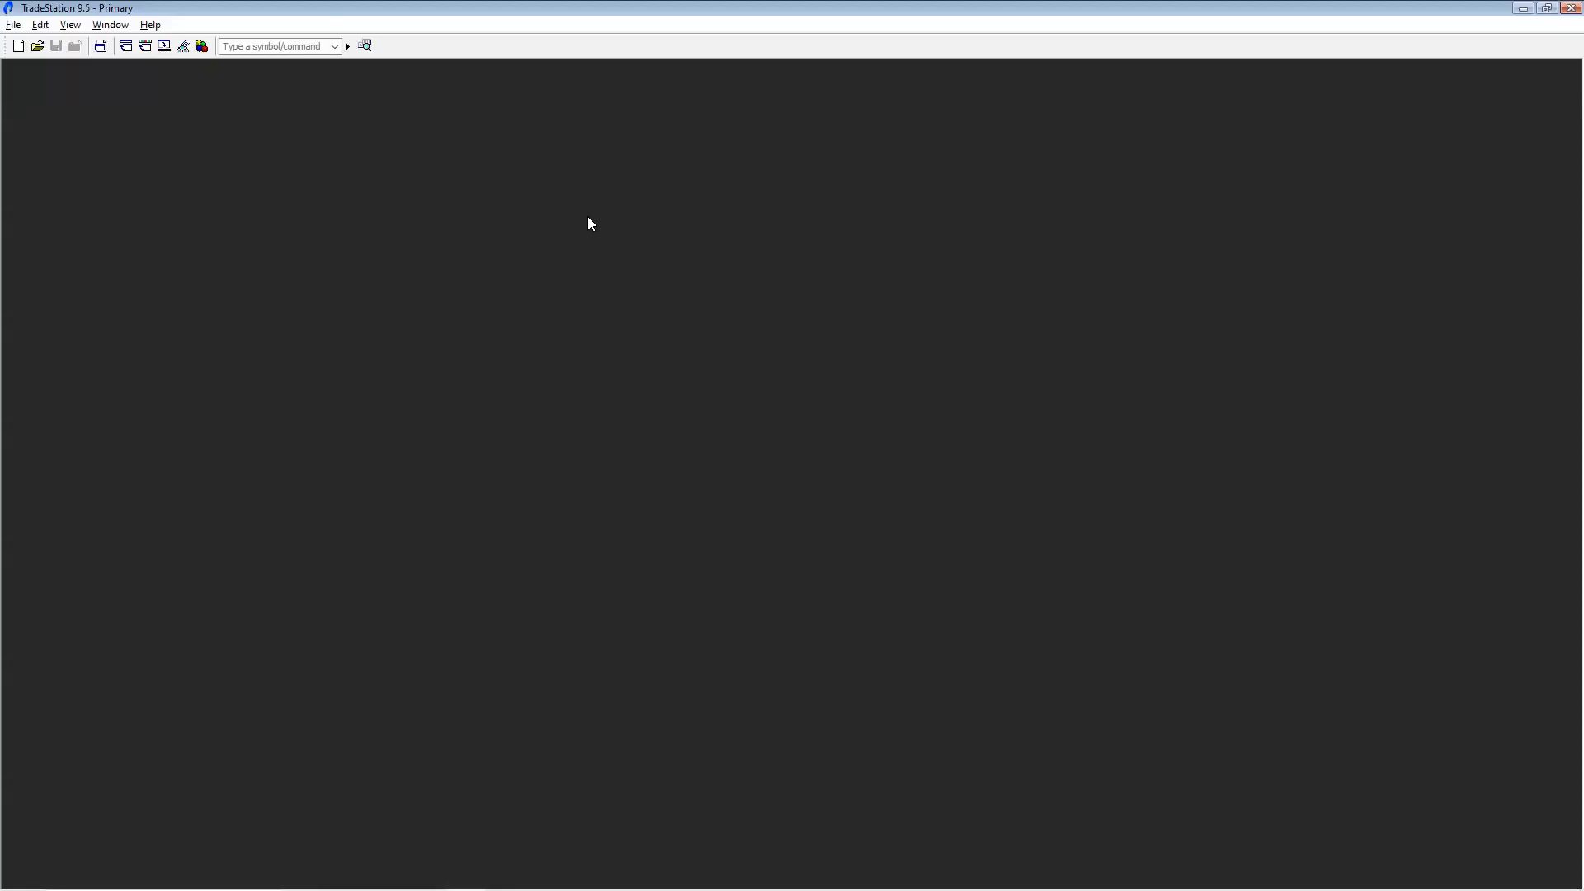
# Restore the TradeStation window to a smaller size and switch to the Supply/Demand Zones software email in Microsoft Edge, moving the browser window clear
pyautogui.doubleClick(525, 12)
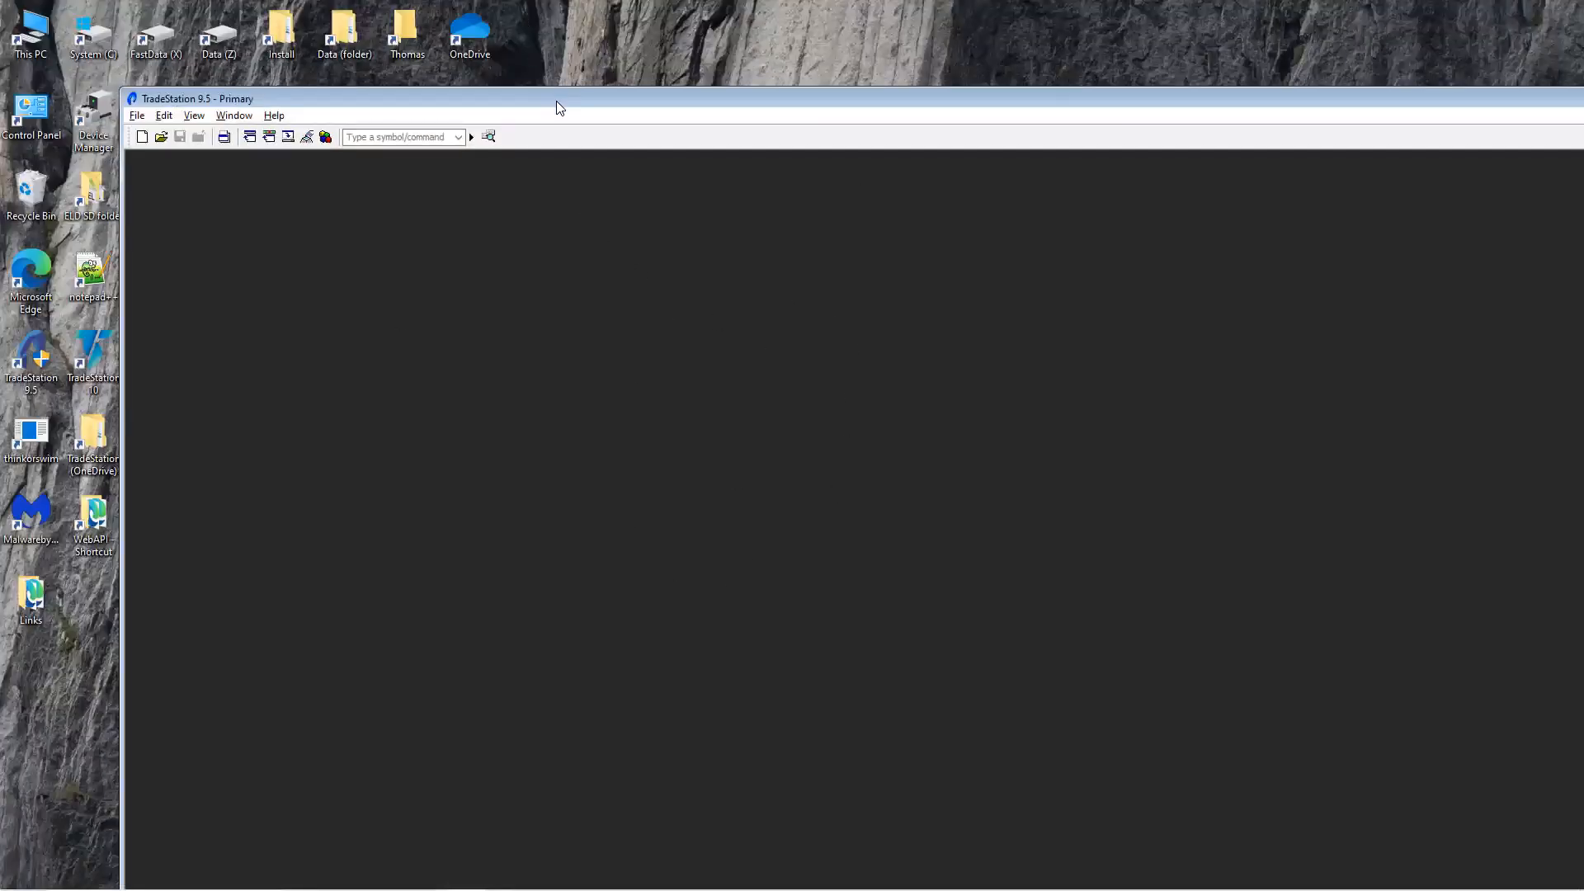
pyautogui.moveTo(471, 890)
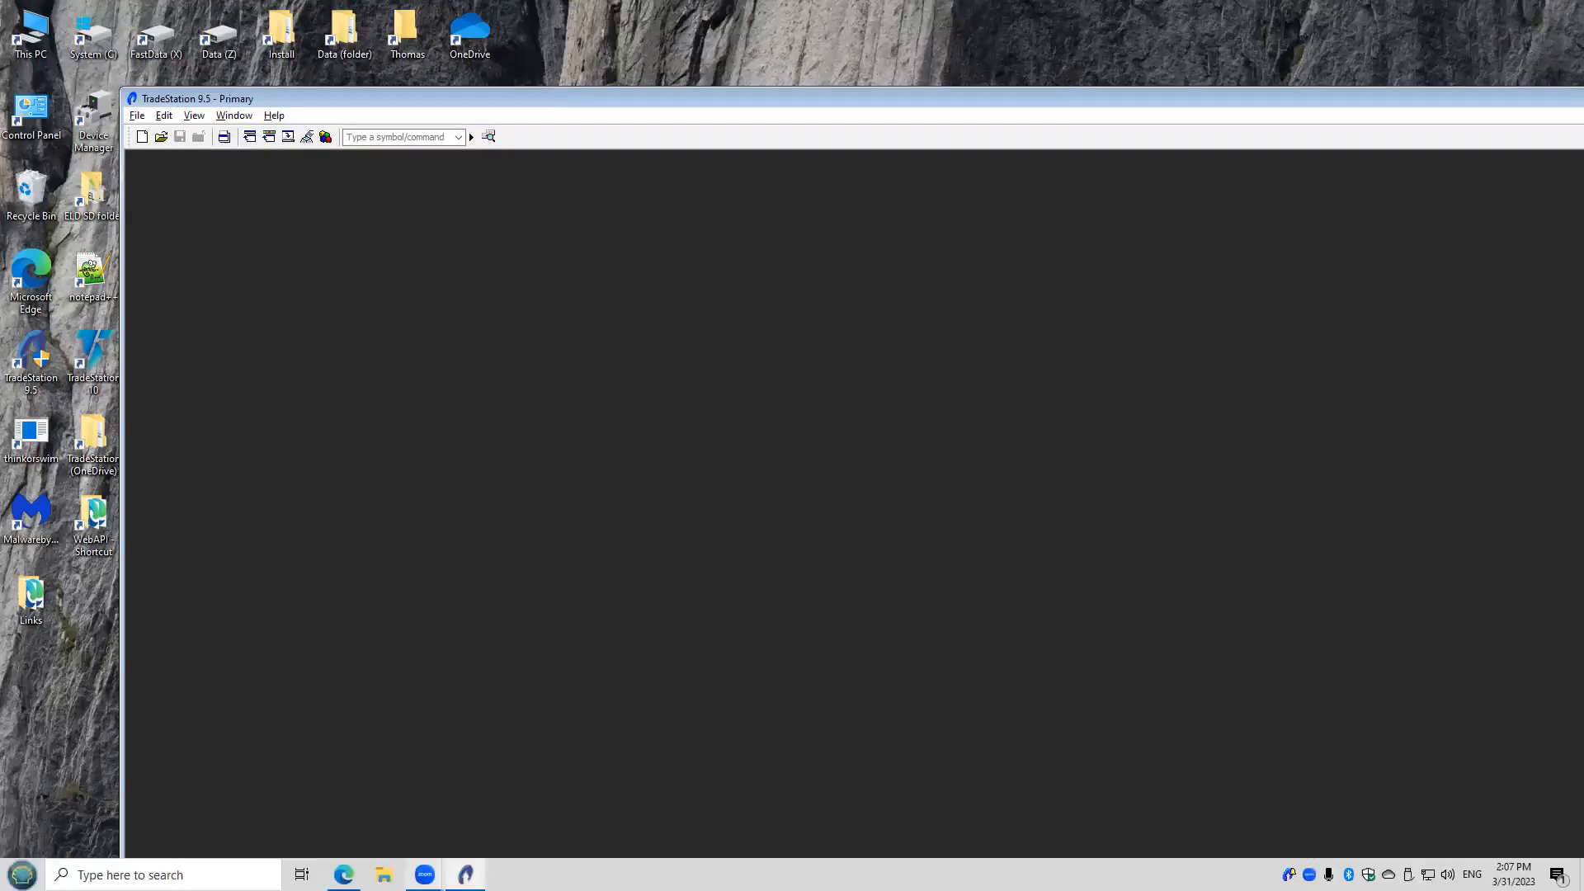
pyautogui.click(344, 874)
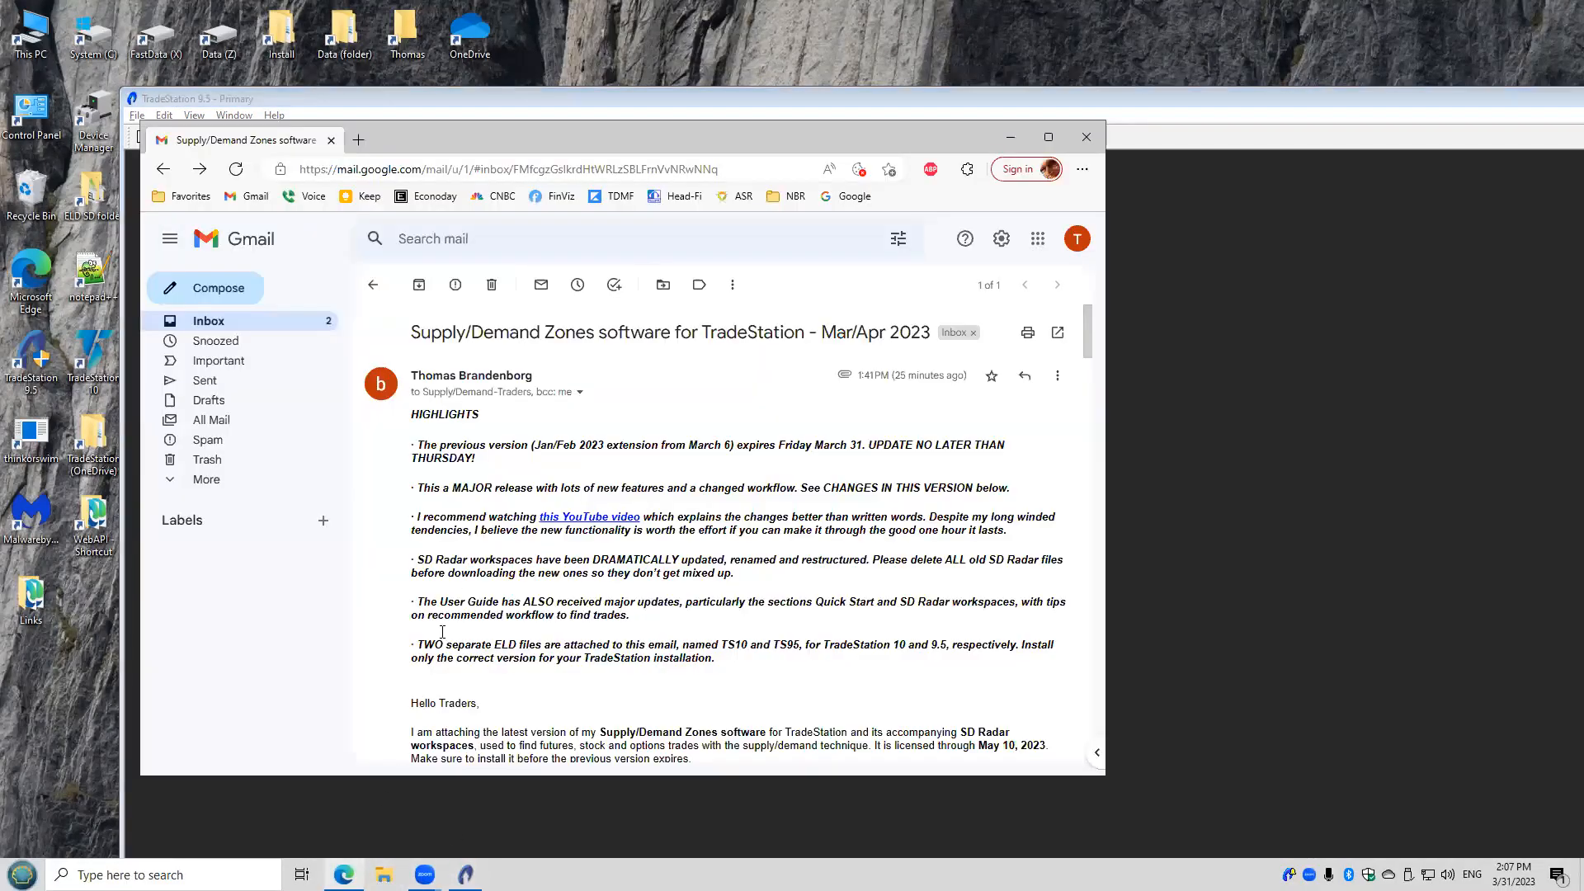
pyautogui.moveTo(629, 147); pyautogui.dragTo(554, 92)
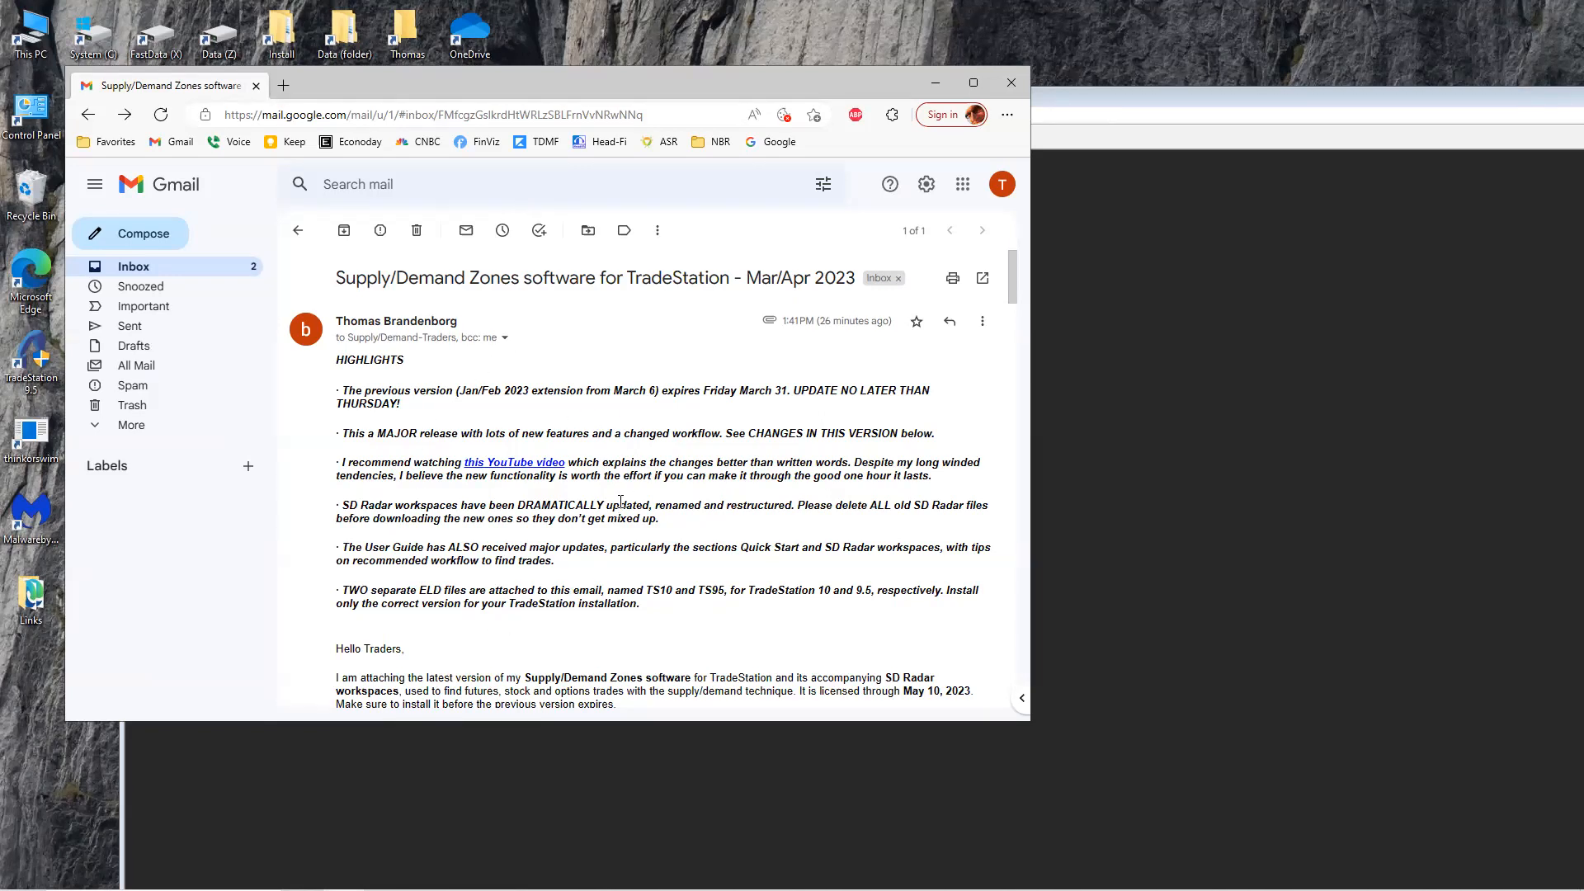
# Review the email's highlights and its instructions for installing or updating the indicator
pyautogui.scroll(-3, 610, 477)
pyautogui.scroll(-6, 680, 532)
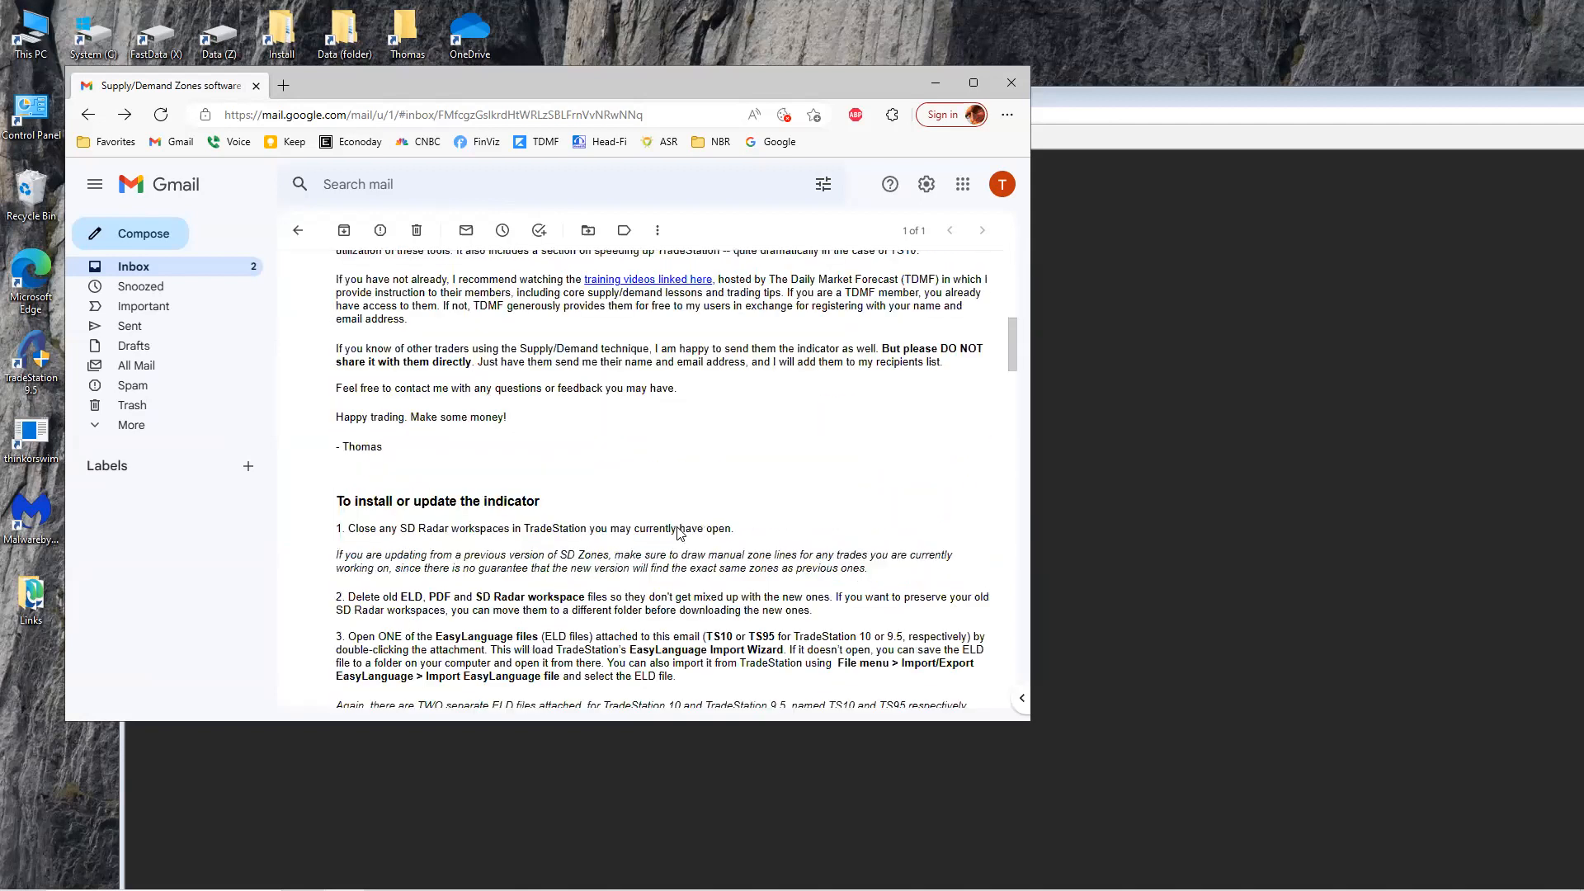
pyautogui.scroll(-3, 677, 530)
pyautogui.scroll(5, 681, 526)
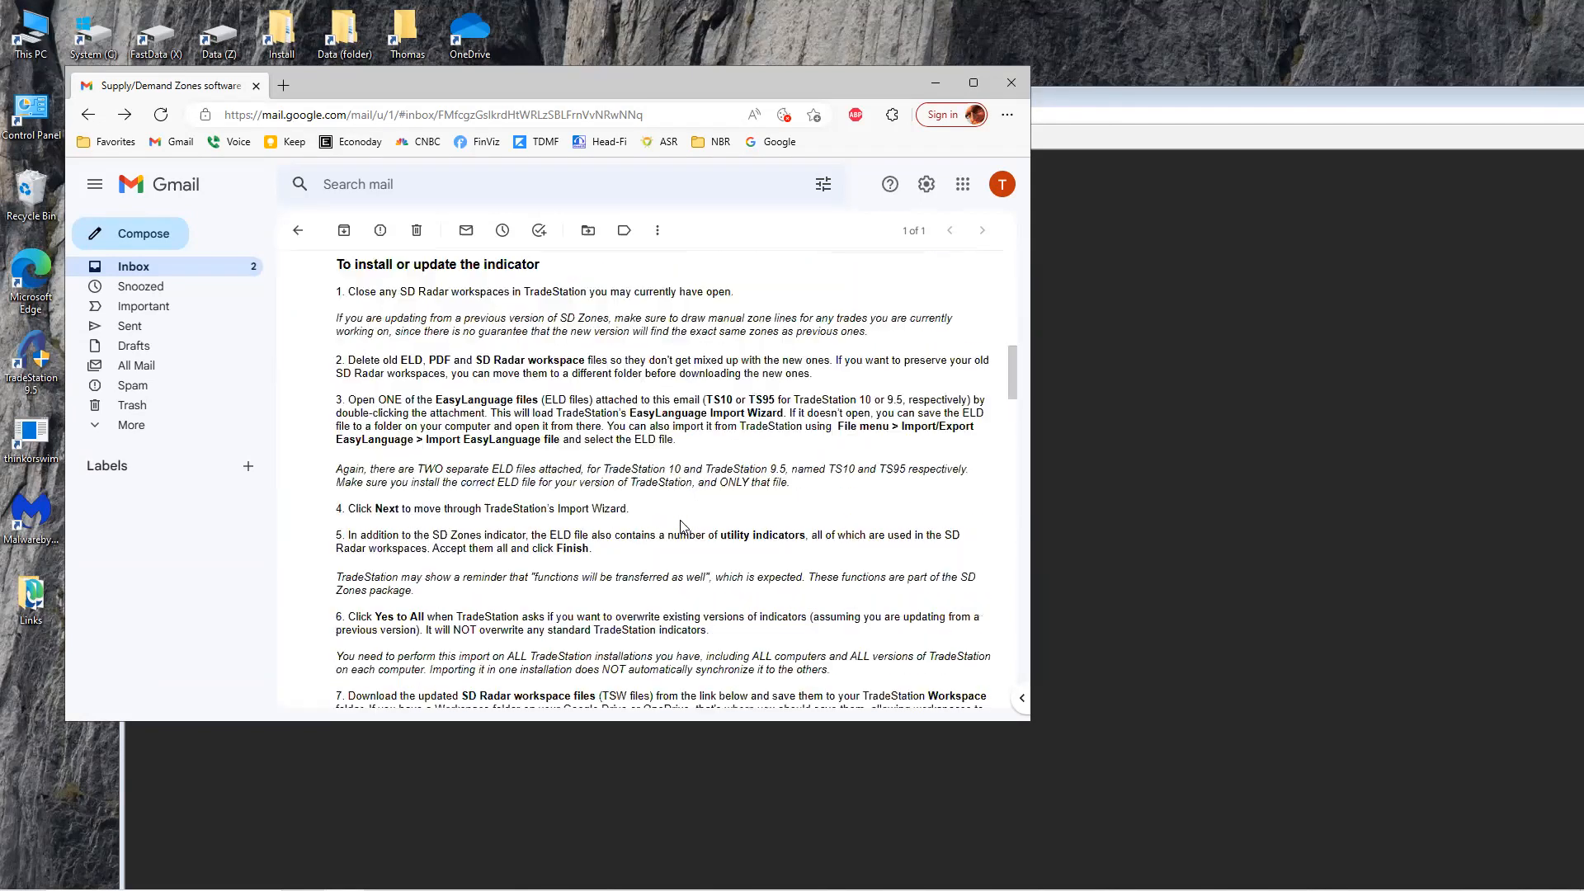
pyautogui.scroll(7, 683, 524)
pyautogui.scroll(-7, 740, 561)
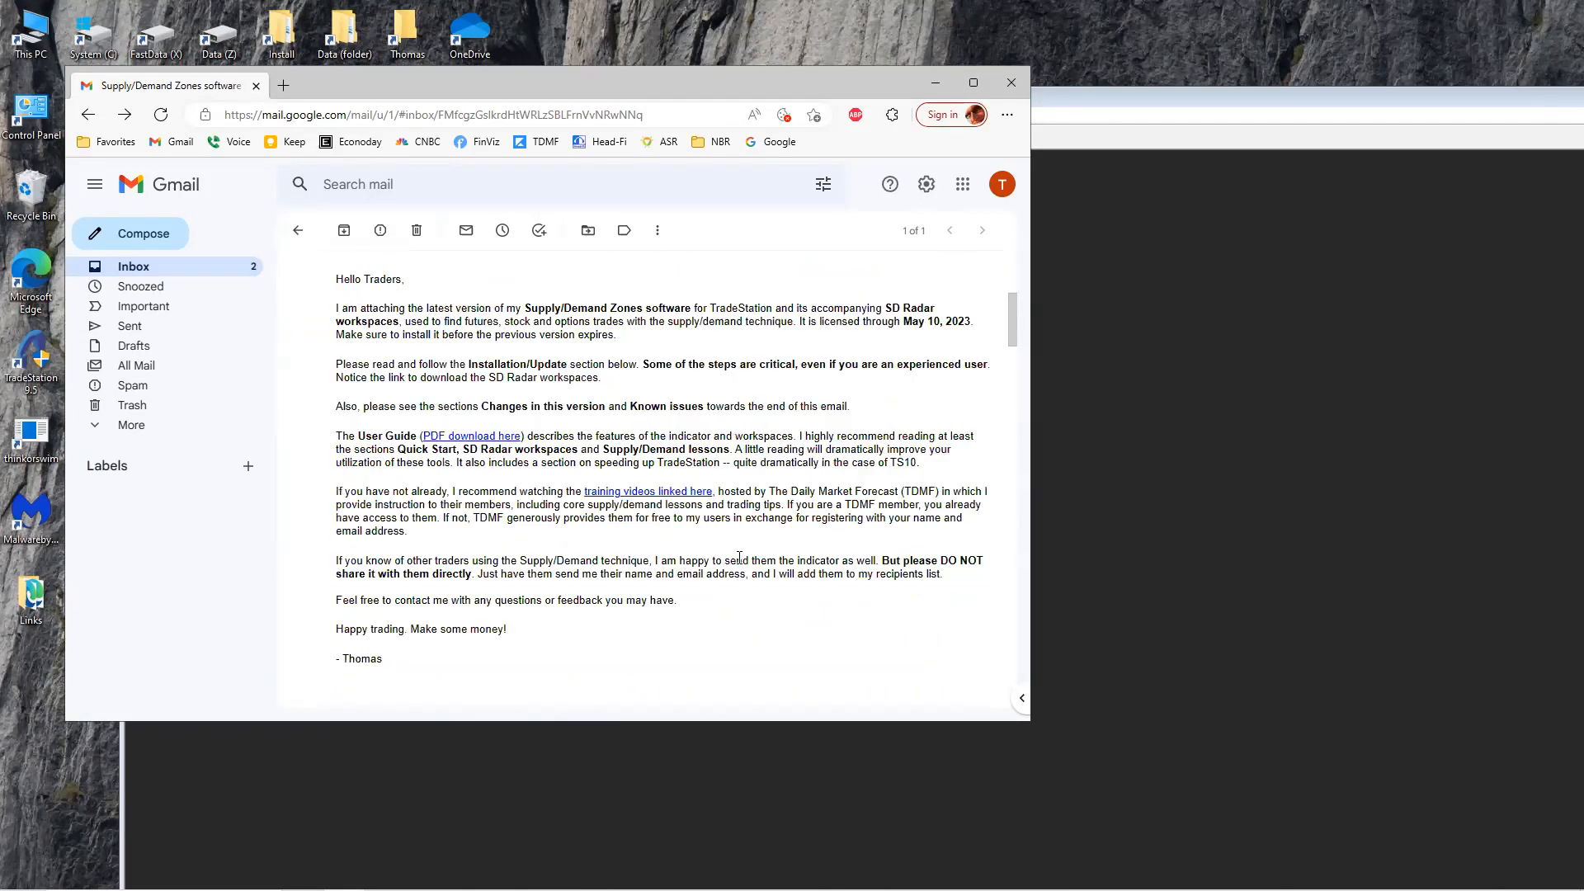
pyautogui.scroll(-1, 732, 557)
pyautogui.scroll(-5, 730, 552)
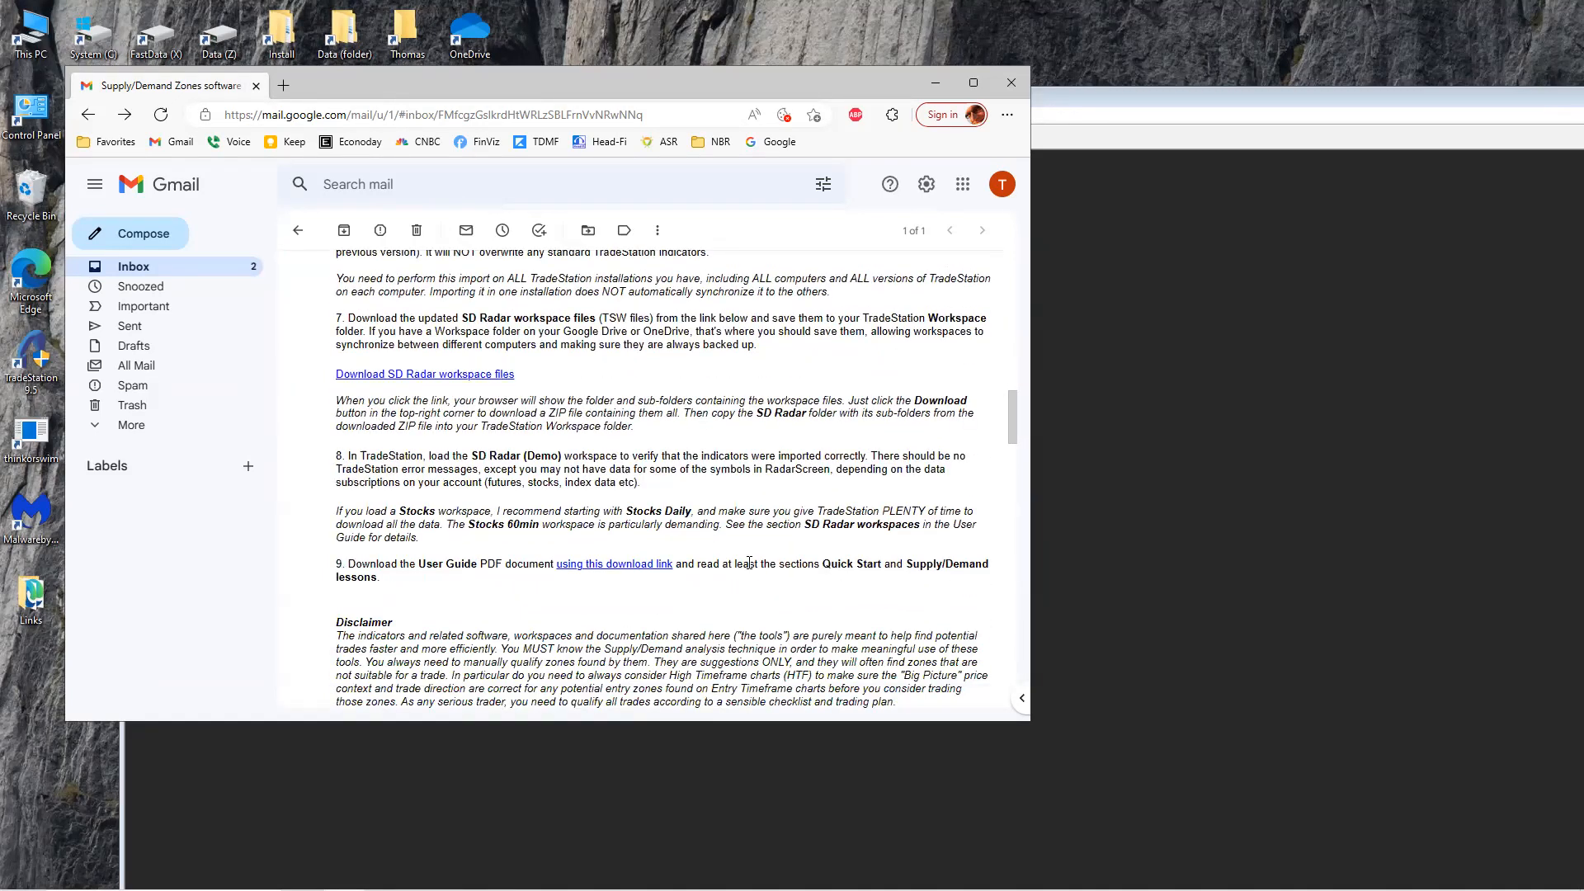
pyautogui.scroll(3, 730, 561)
pyautogui.scroll(6, 737, 566)
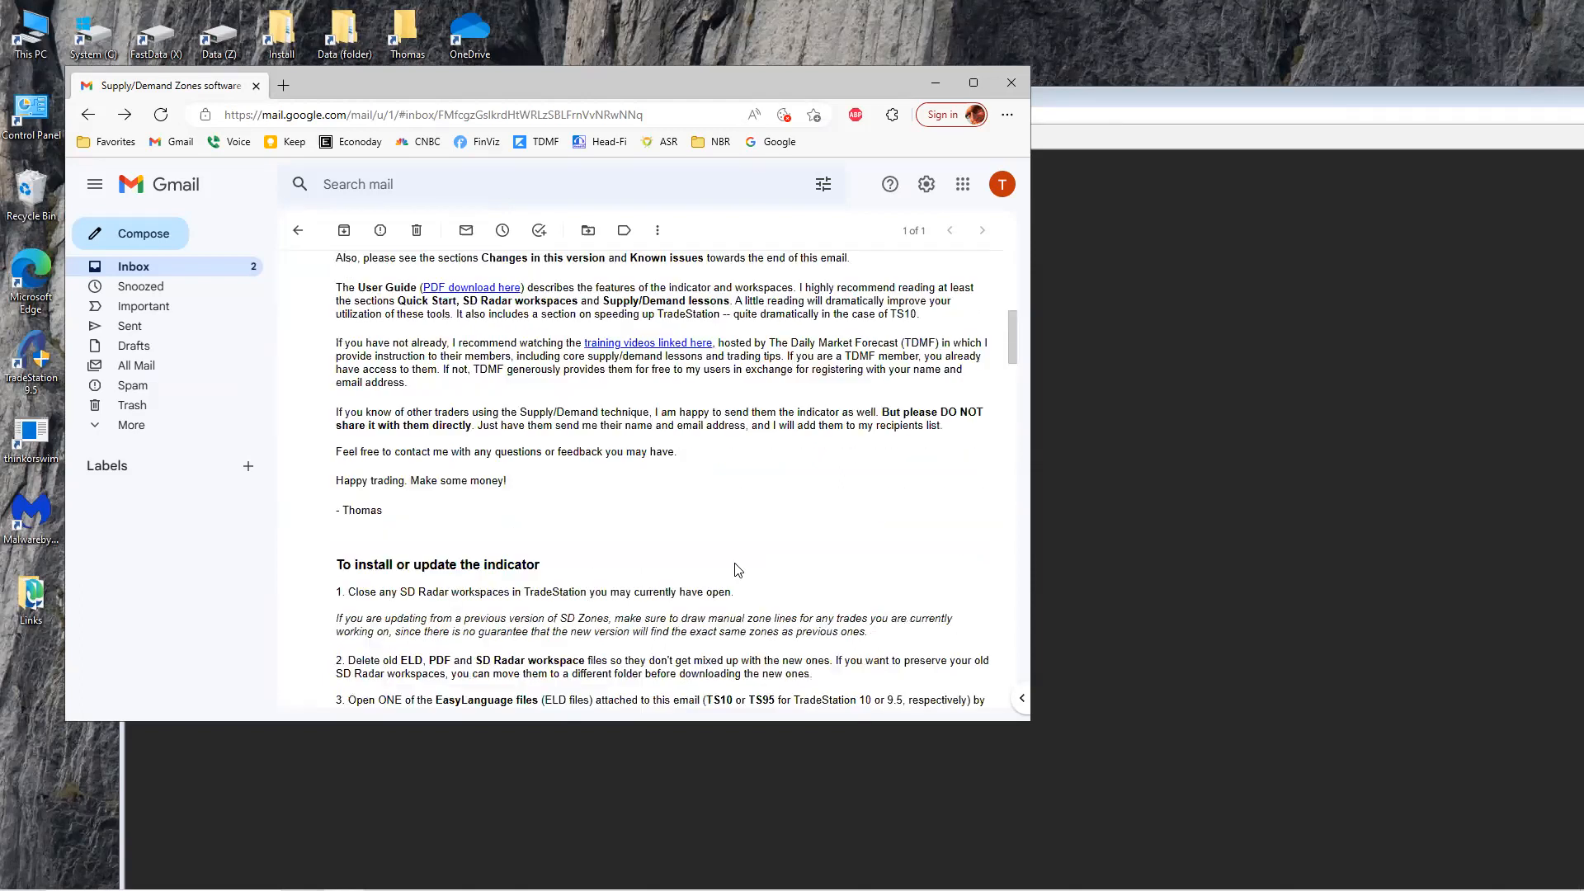
pyautogui.scroll(5, 735, 567)
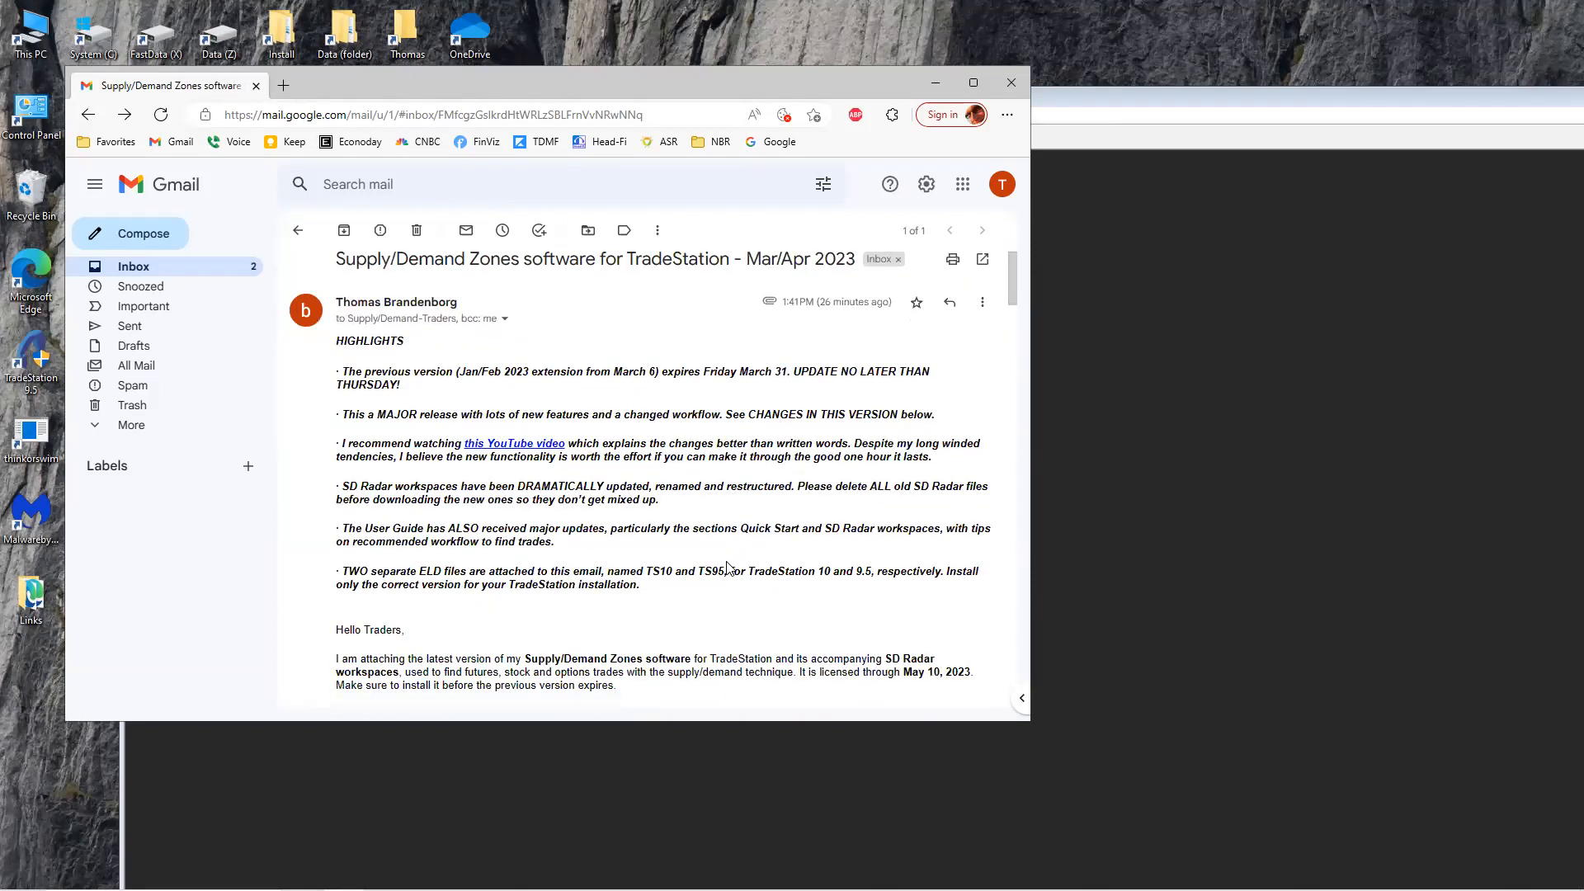
pyautogui.scroll(-1, 734, 566)
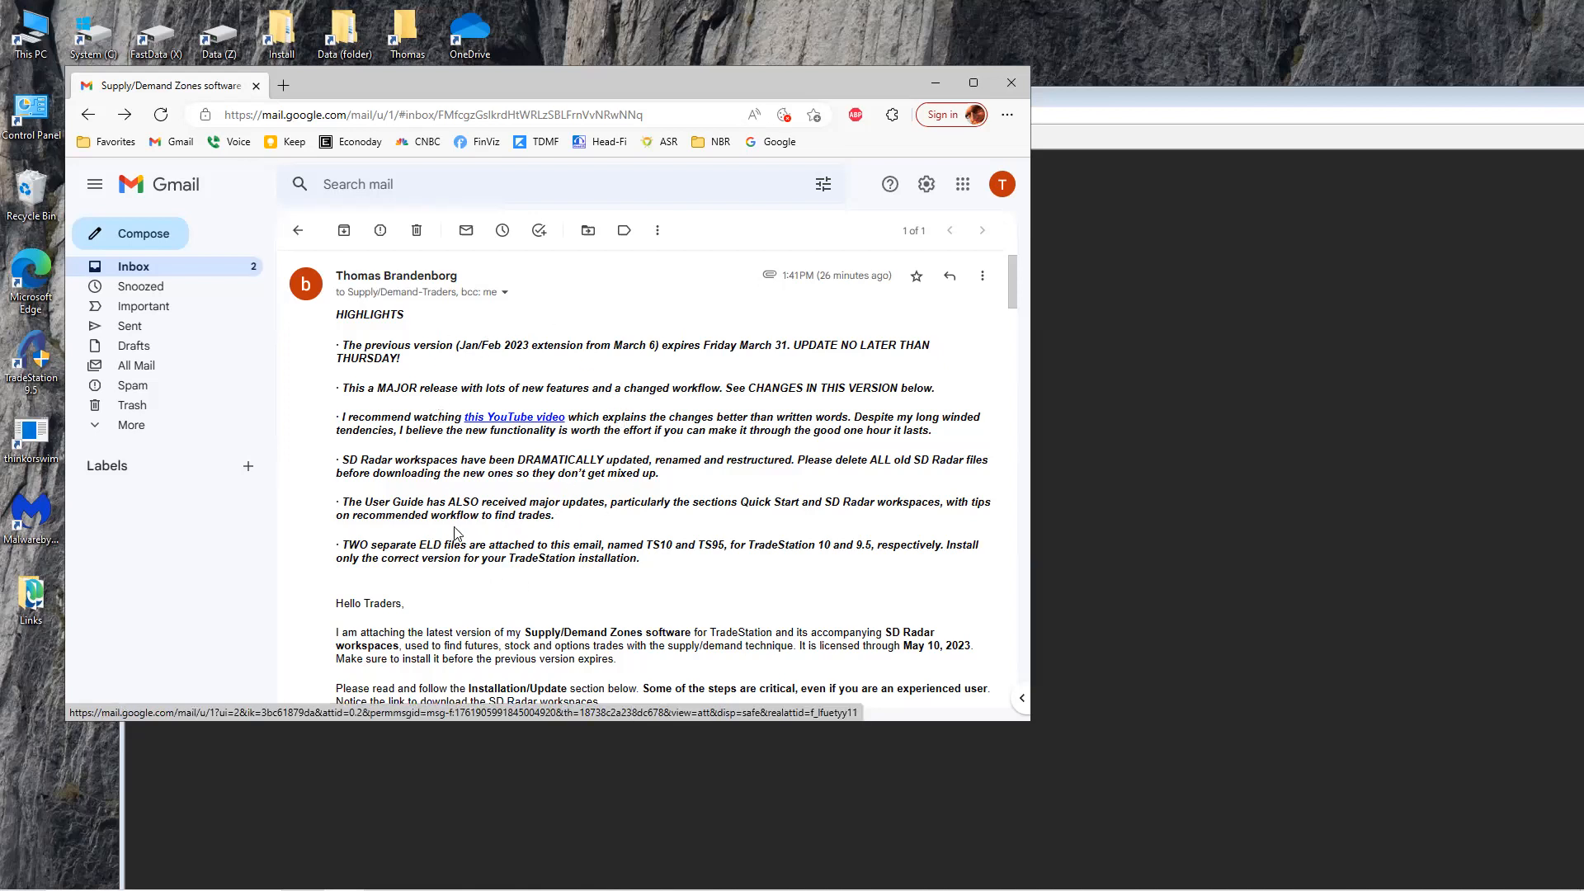
pyautogui.scroll(-5, 587, 538)
pyautogui.scroll(5, 409, 443)
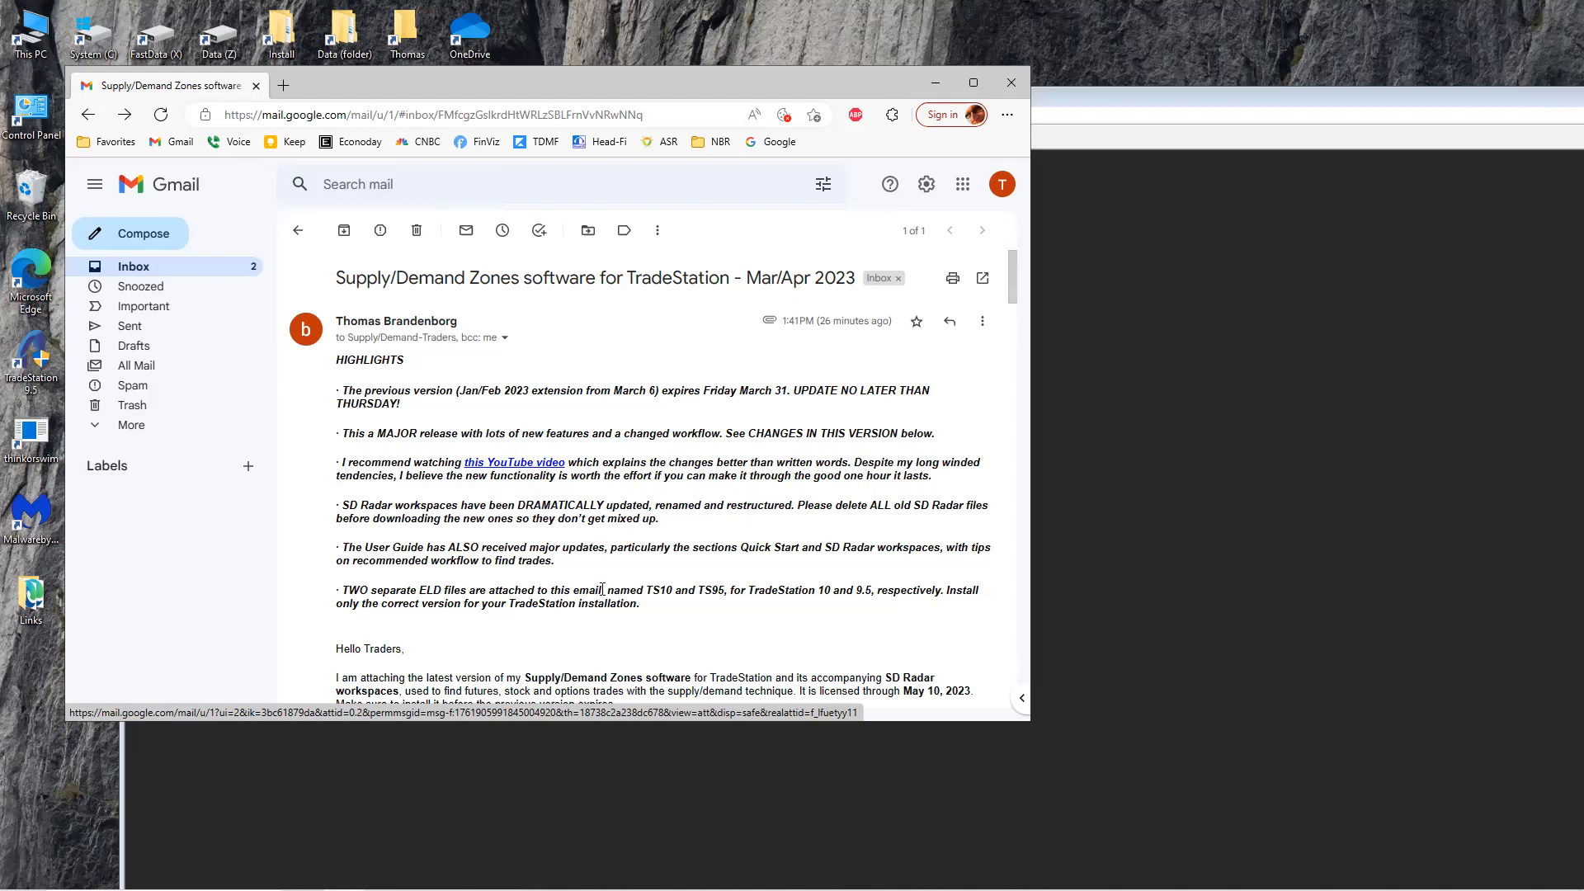
pyautogui.scroll(-10, 612, 544)
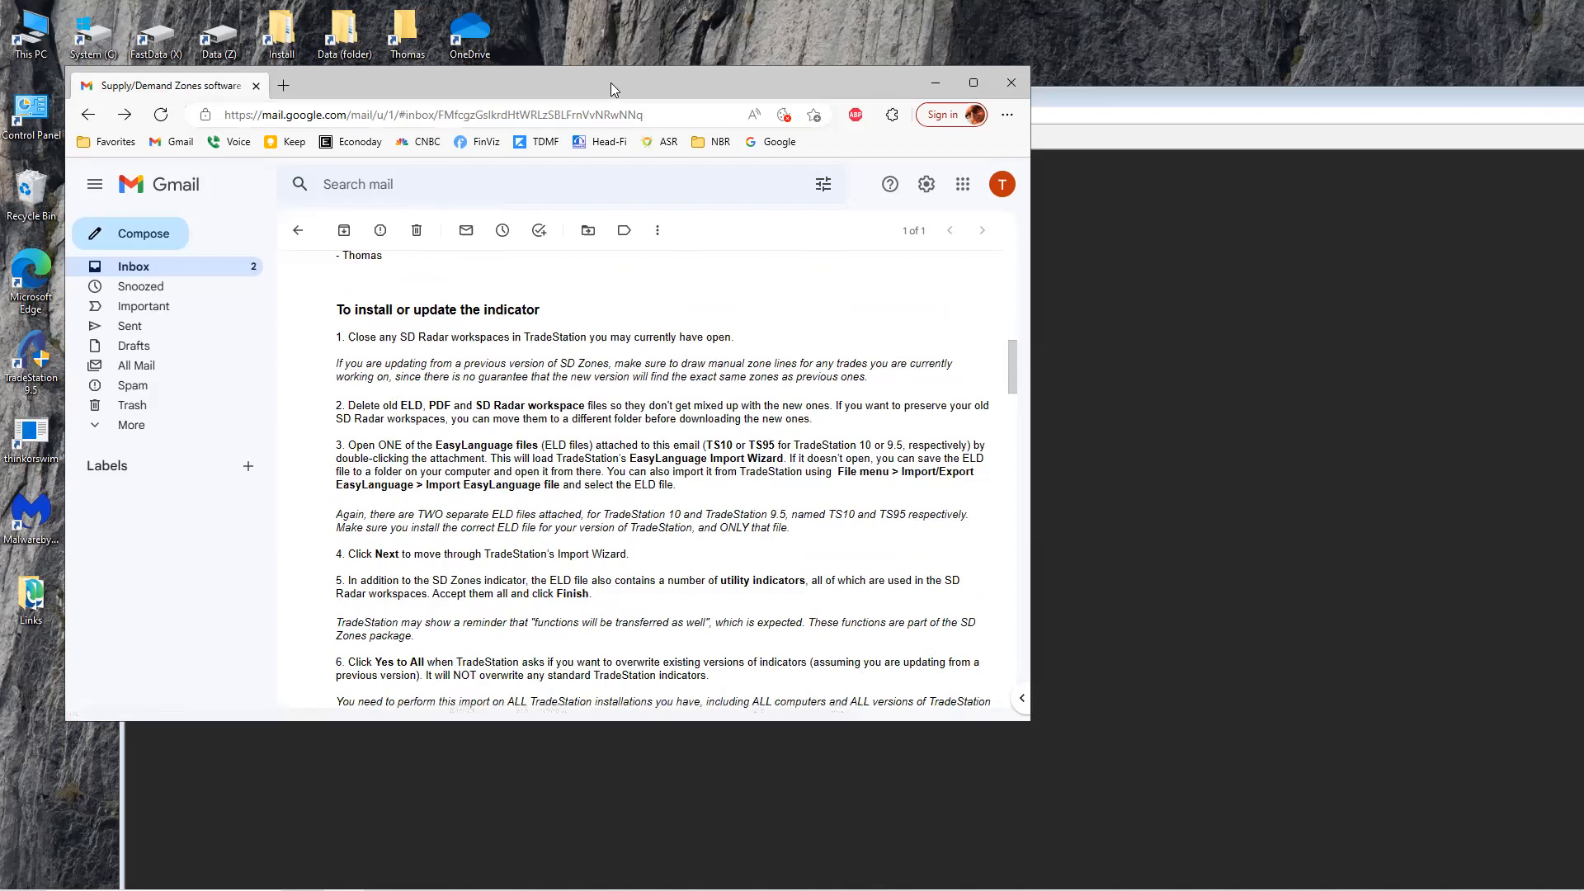
pyautogui.moveTo(607, 88); pyautogui.dragTo(611, 80)
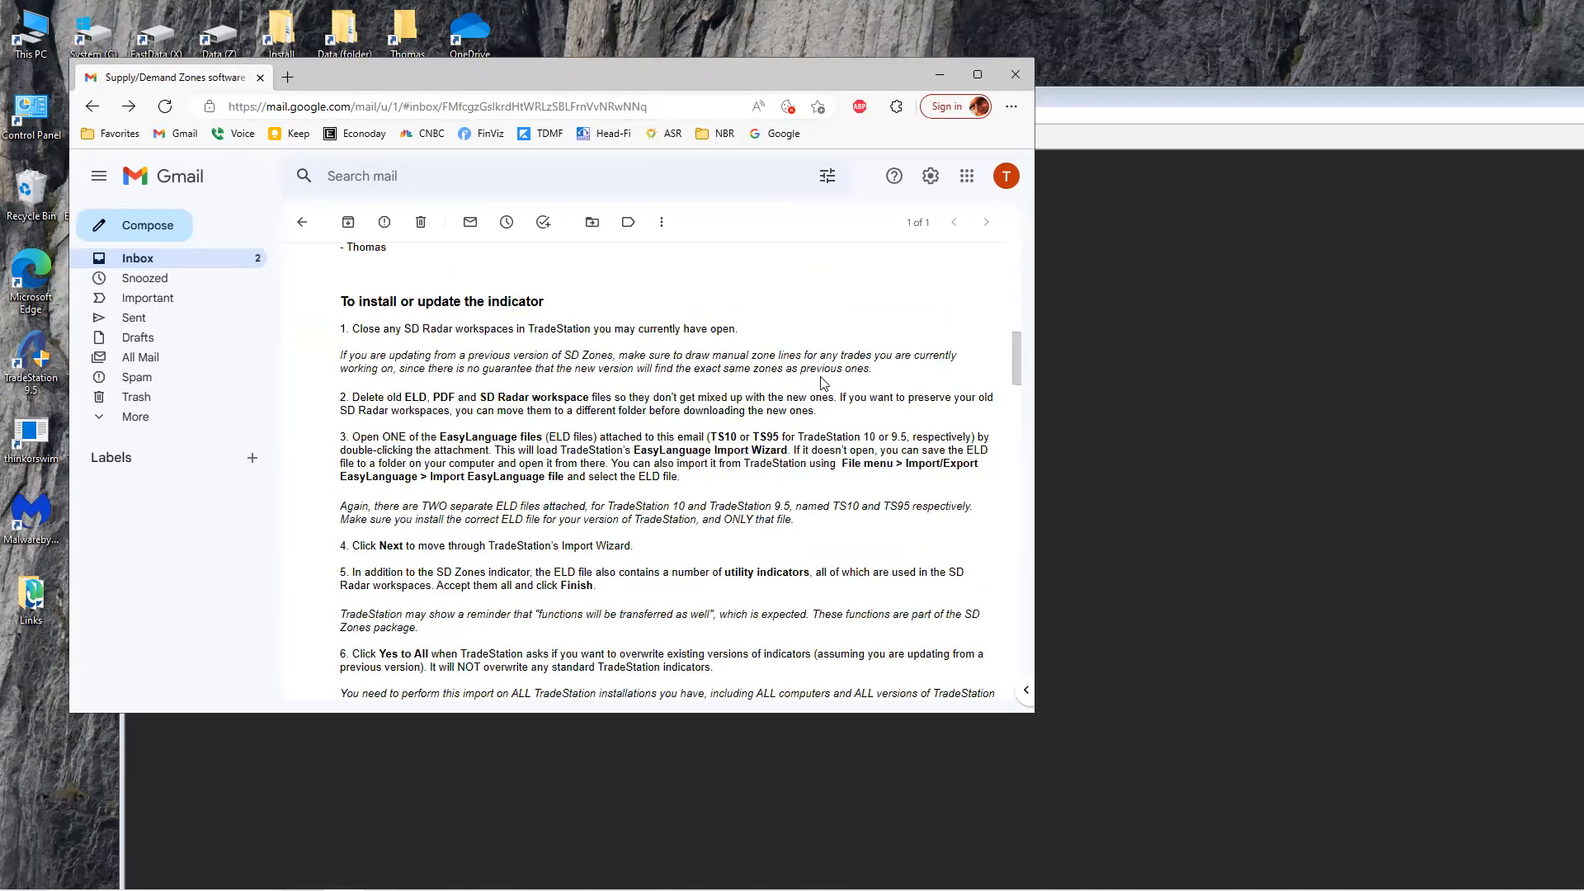
# Download the SD ZONES TS95 230329 V2.01.071 (LICENSED).ELD attachment from the email and open it in TradeStation 9.5
pyautogui.moveTo(1017, 378); pyautogui.dragTo(1016, 681)
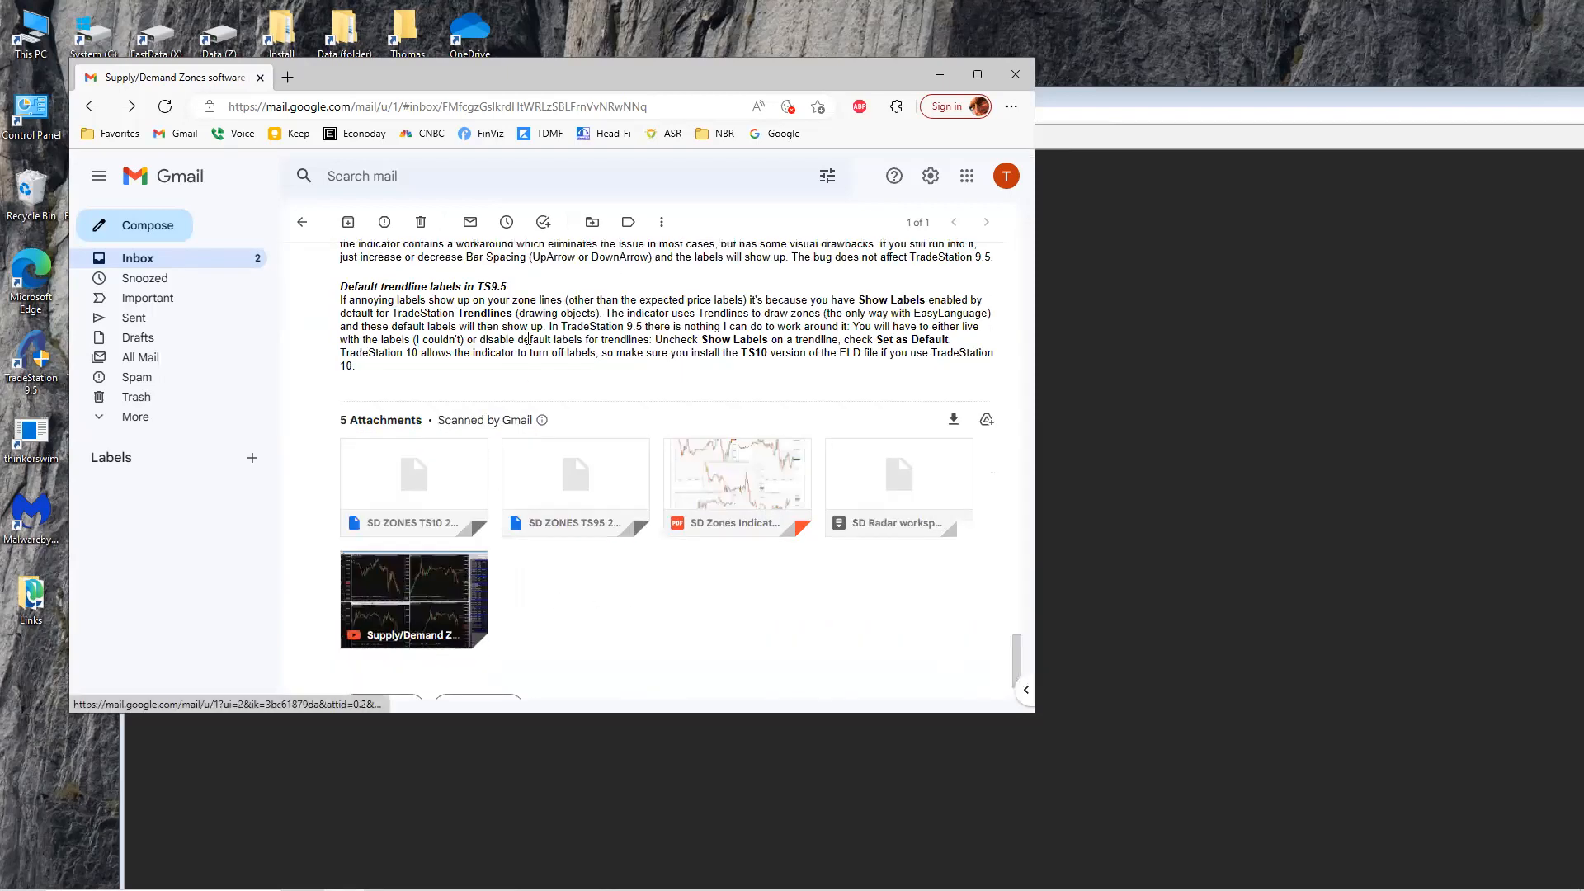
pyautogui.moveTo(441, 469)
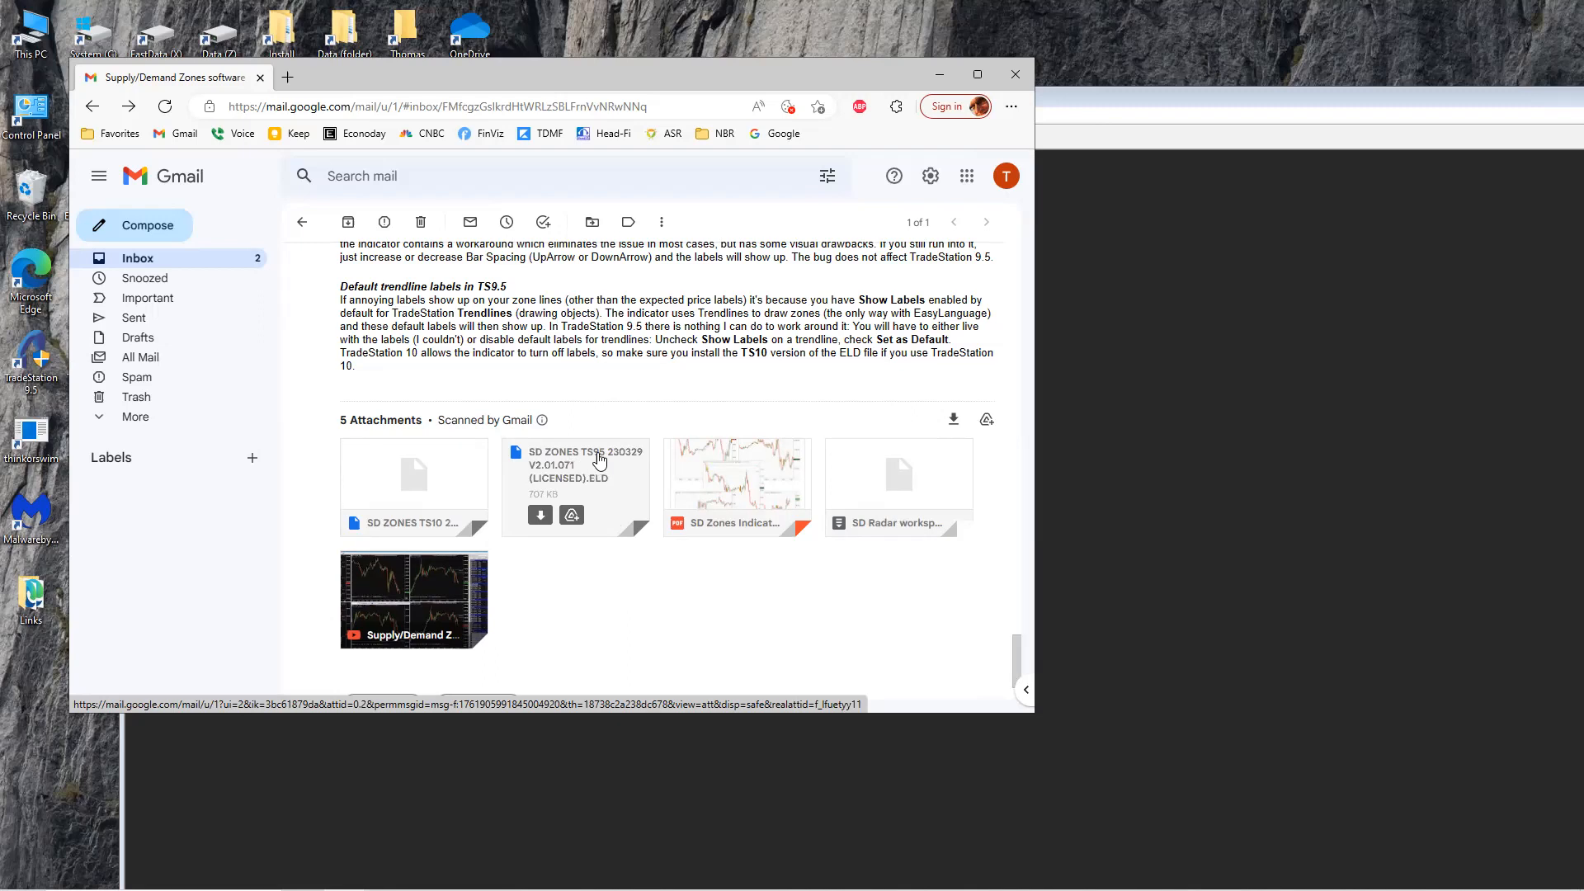
pyautogui.click(1159, 105)
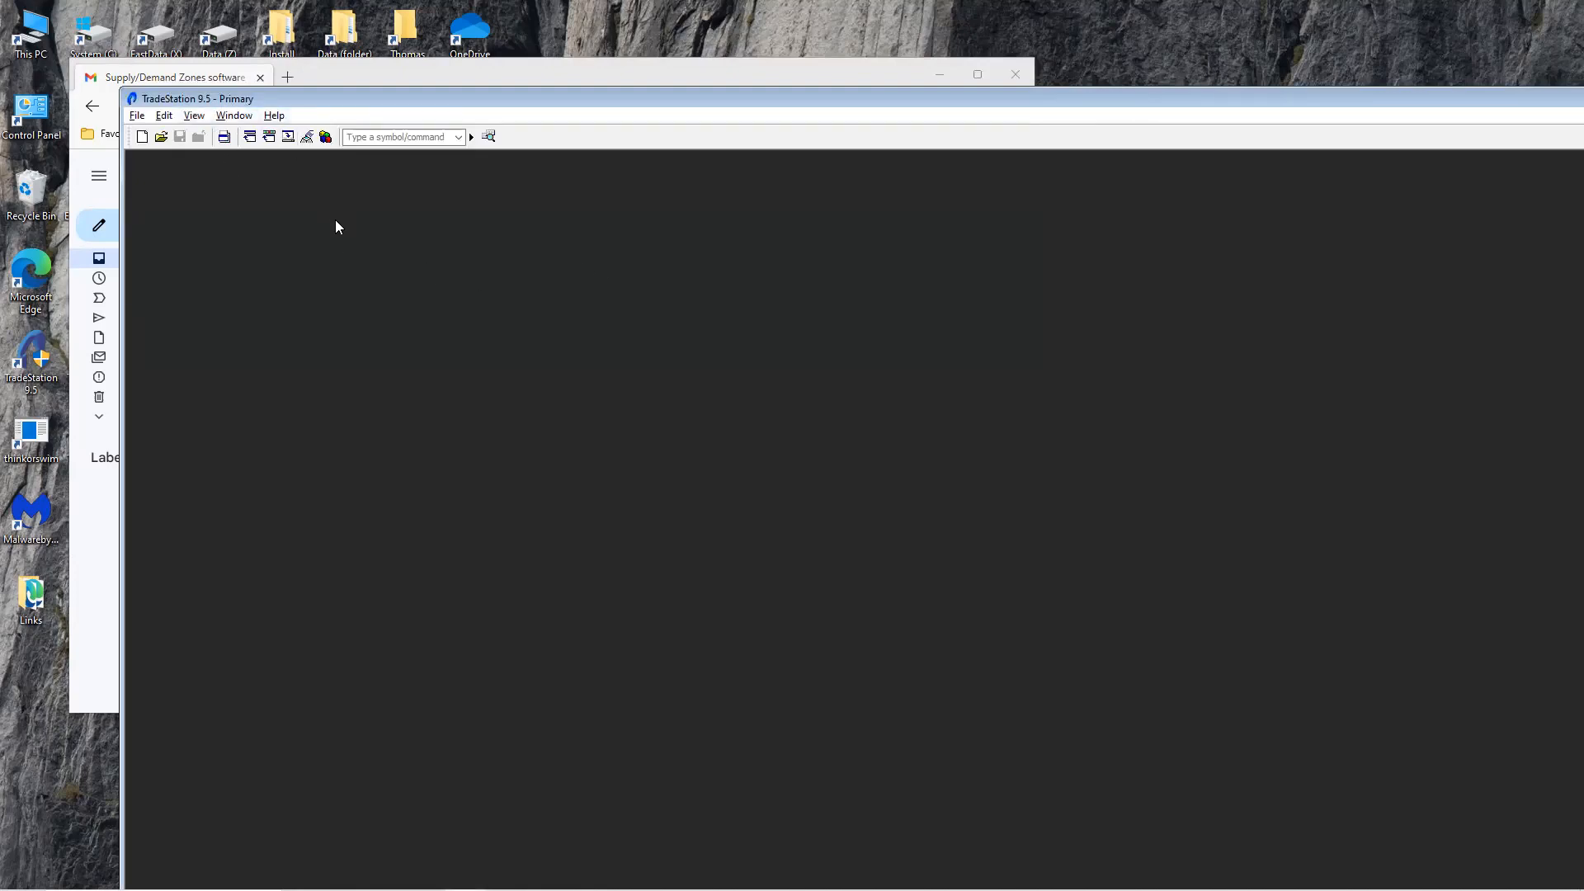
pyautogui.click(485, 72)
pyautogui.moveTo(544, 520)
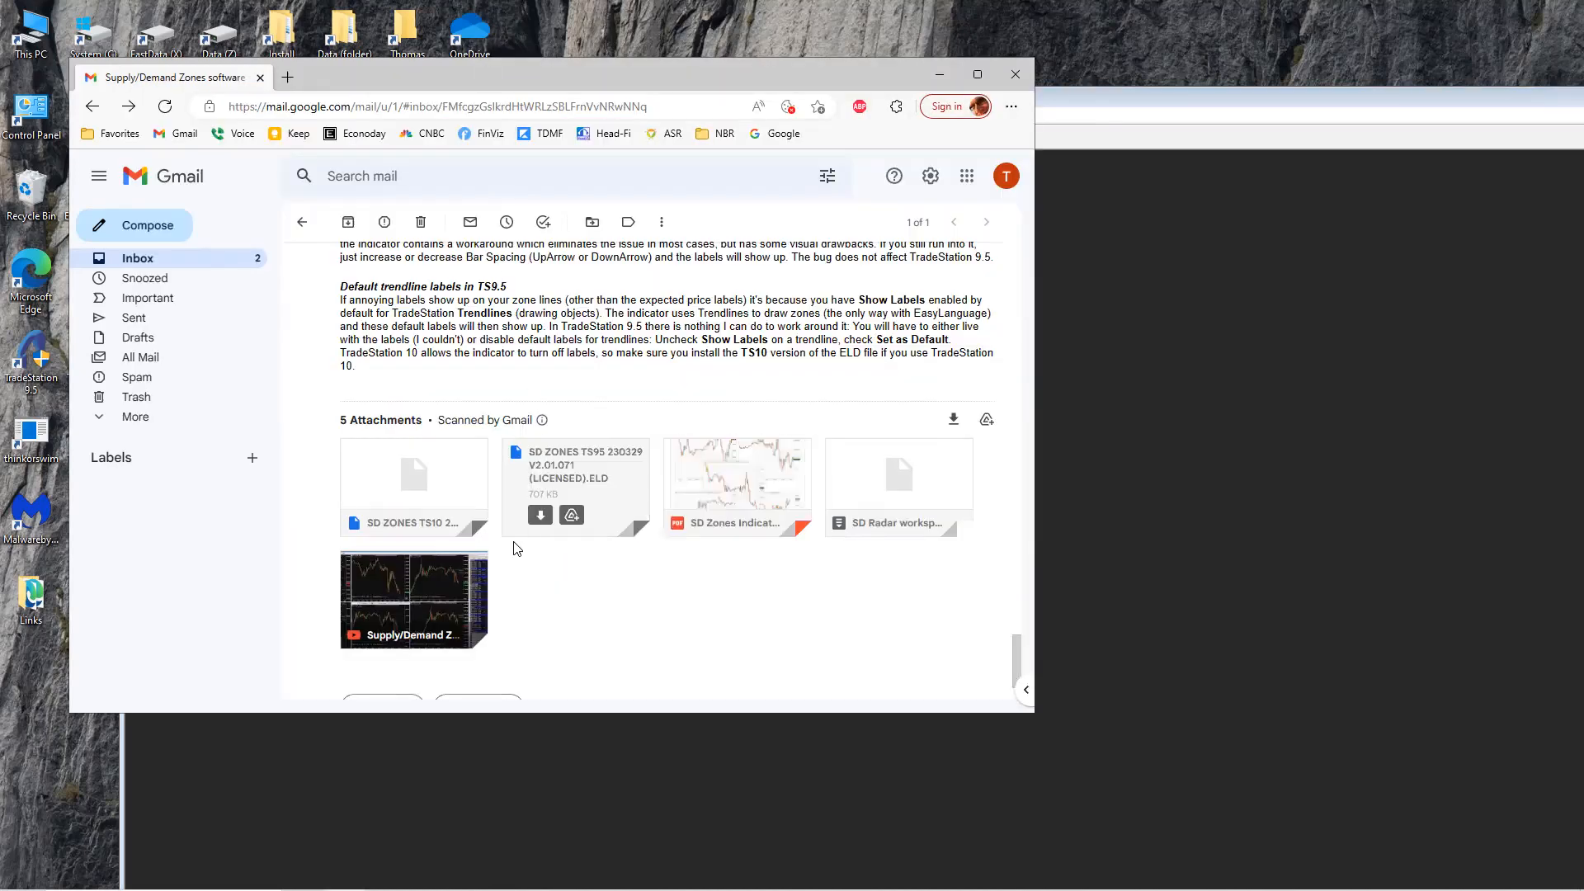
pyautogui.click(541, 519)
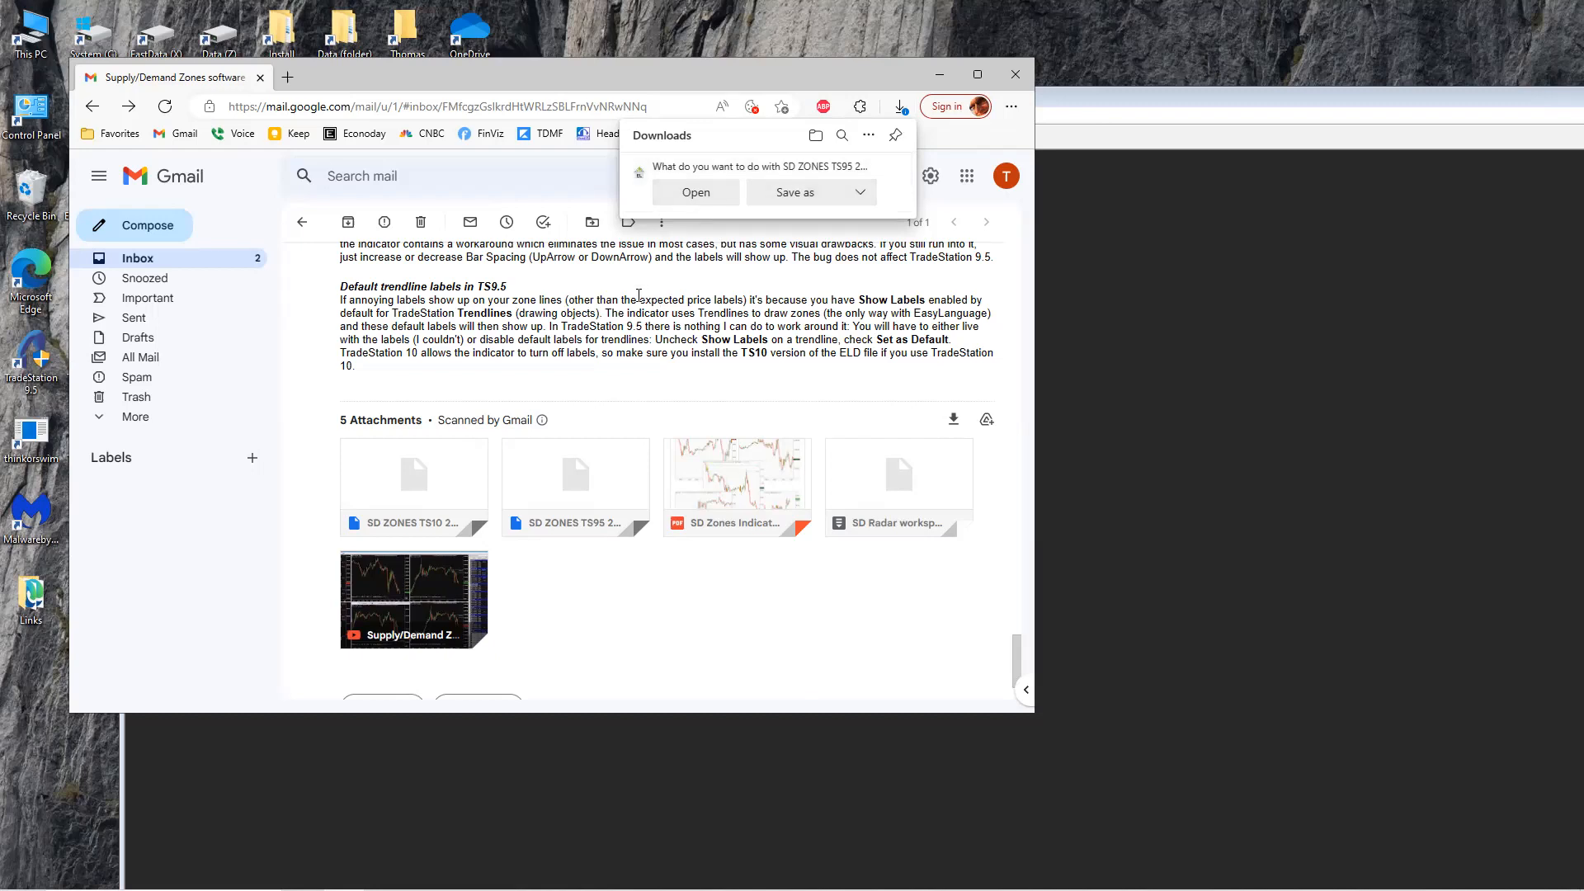
pyautogui.click(696, 192)
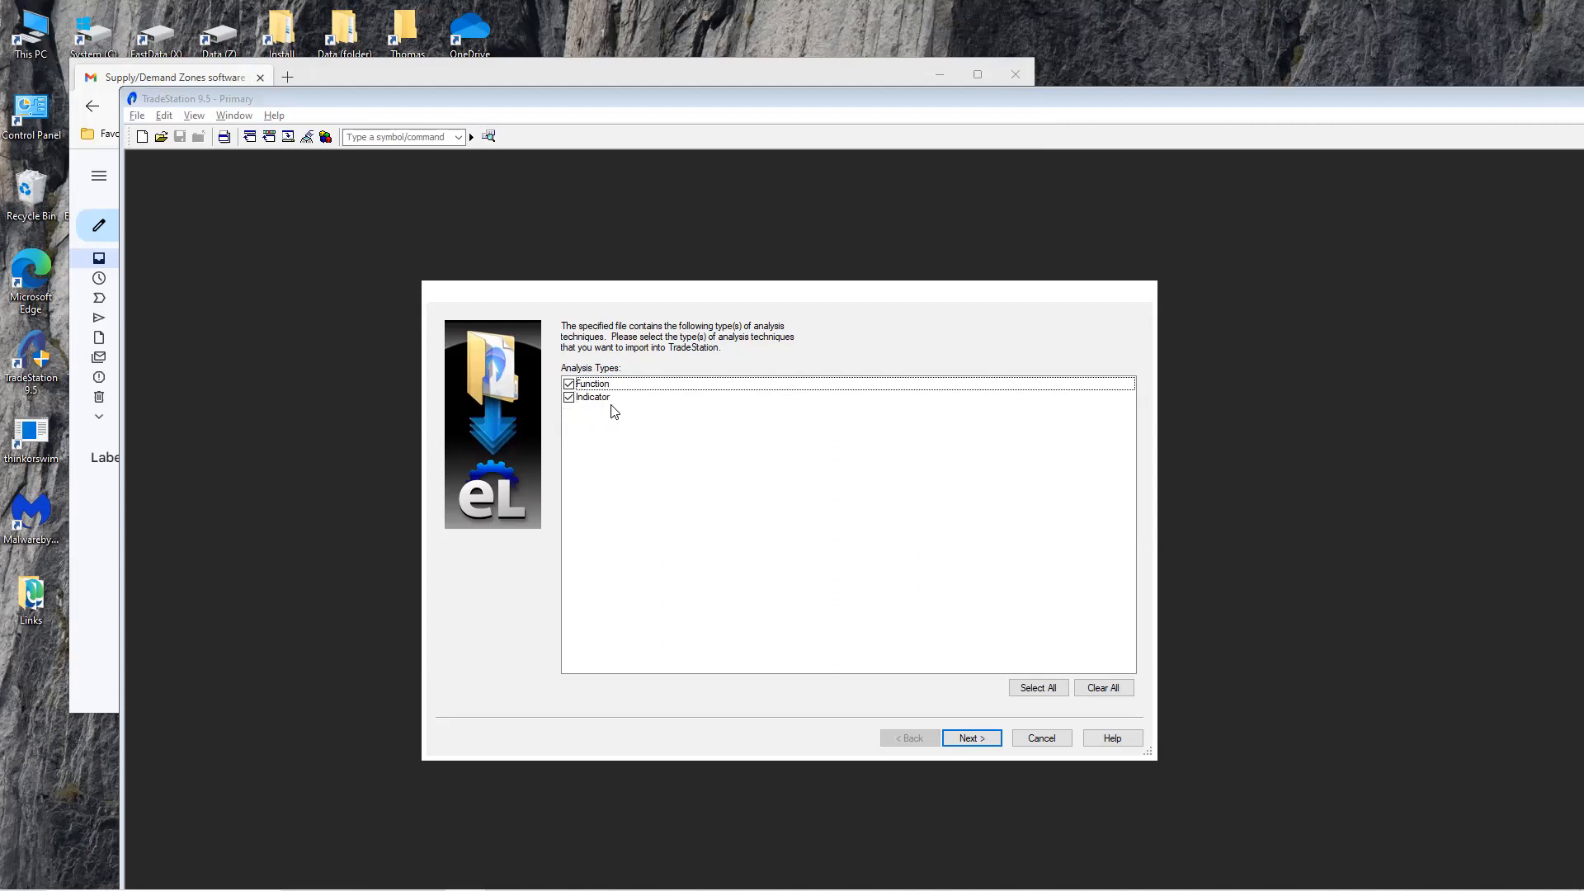
# Import all listed functions and indicators from the ELD file, replacing every existing version and accepting the transfer of dependent functions
pyautogui.click(978, 739)
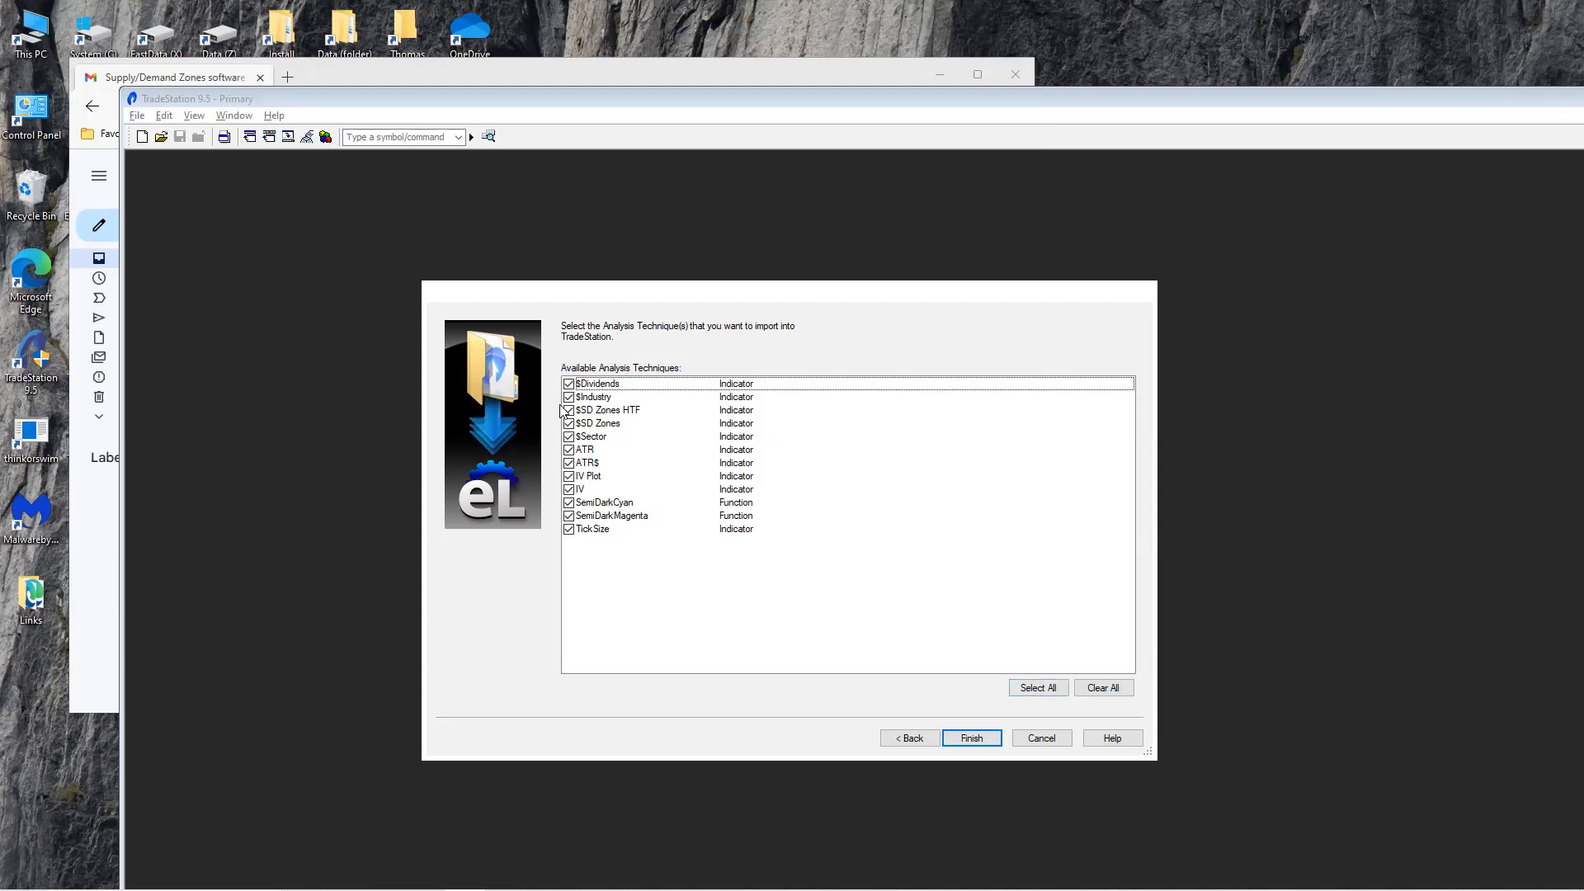
pyautogui.click(973, 738)
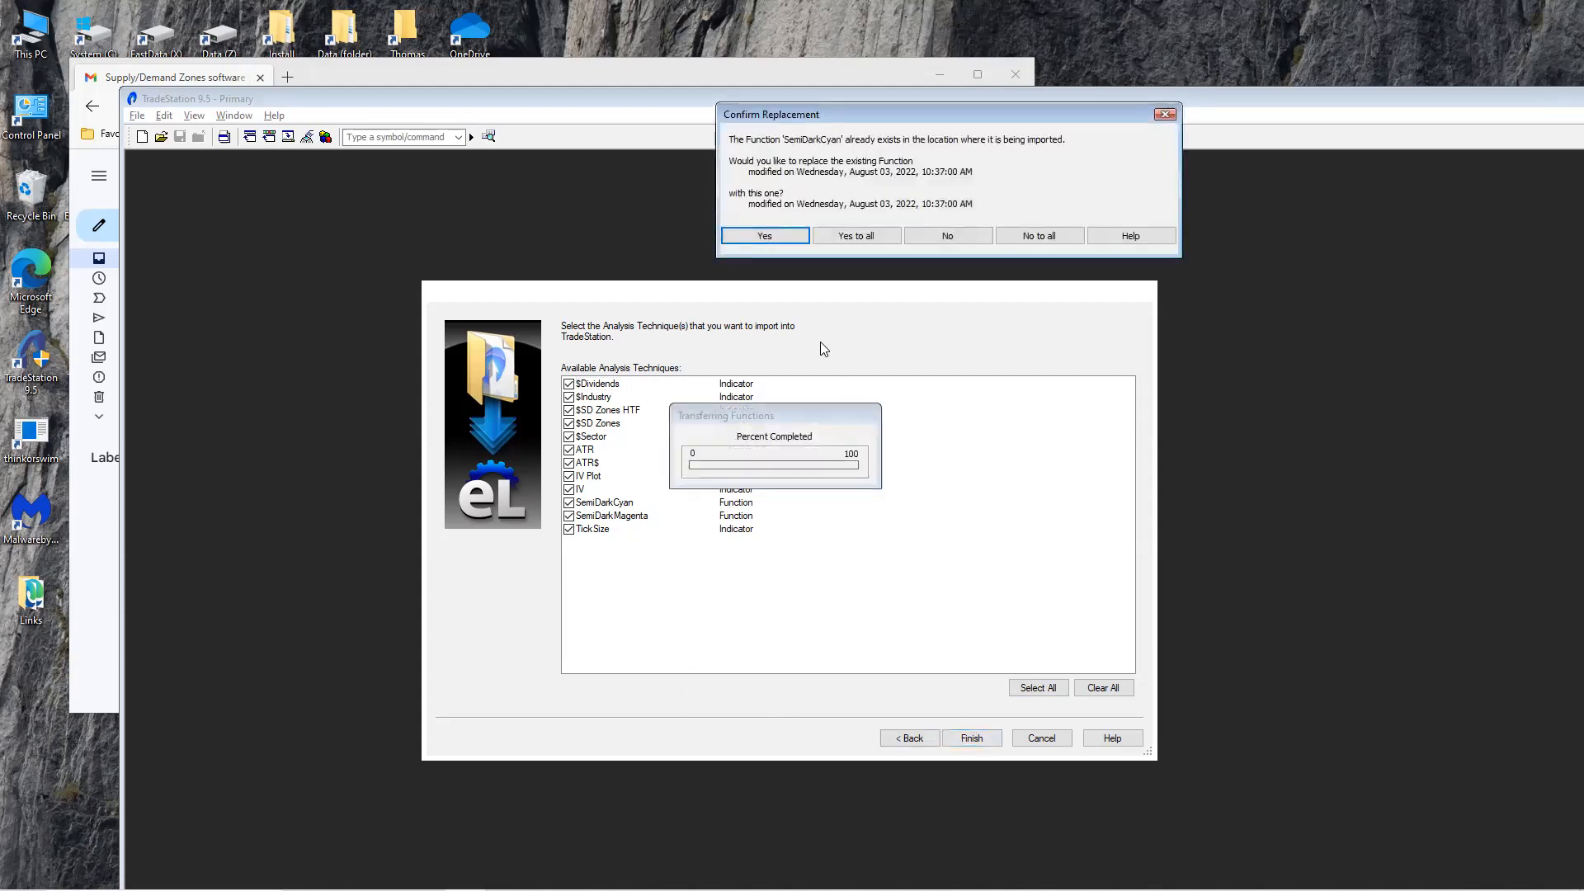
pyautogui.moveTo(891, 121); pyautogui.dragTo(892, 207)
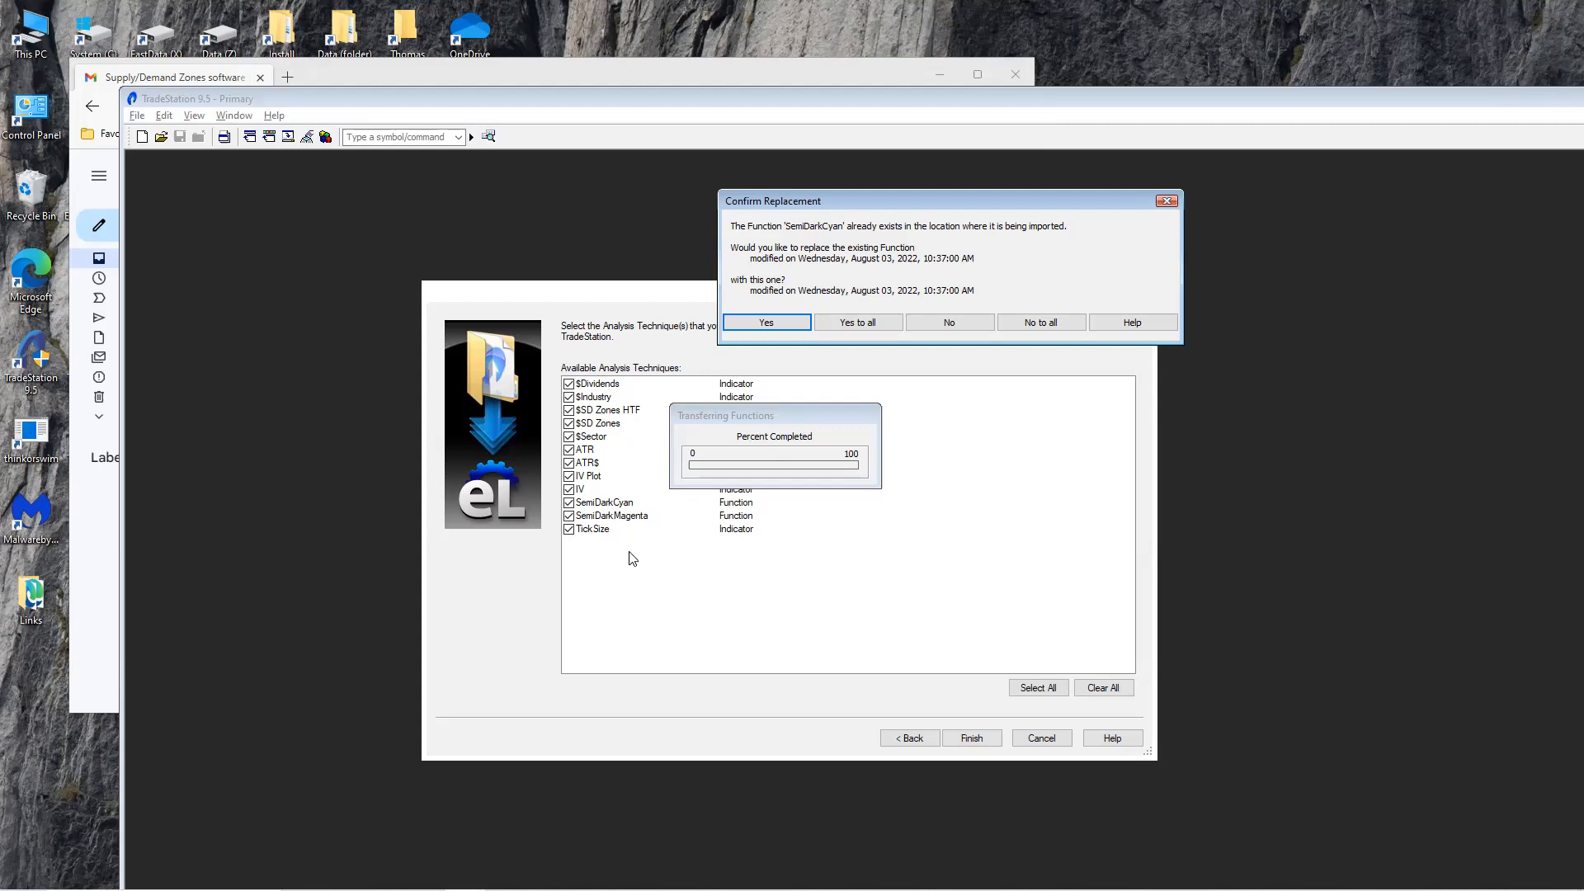
pyautogui.click(870, 327)
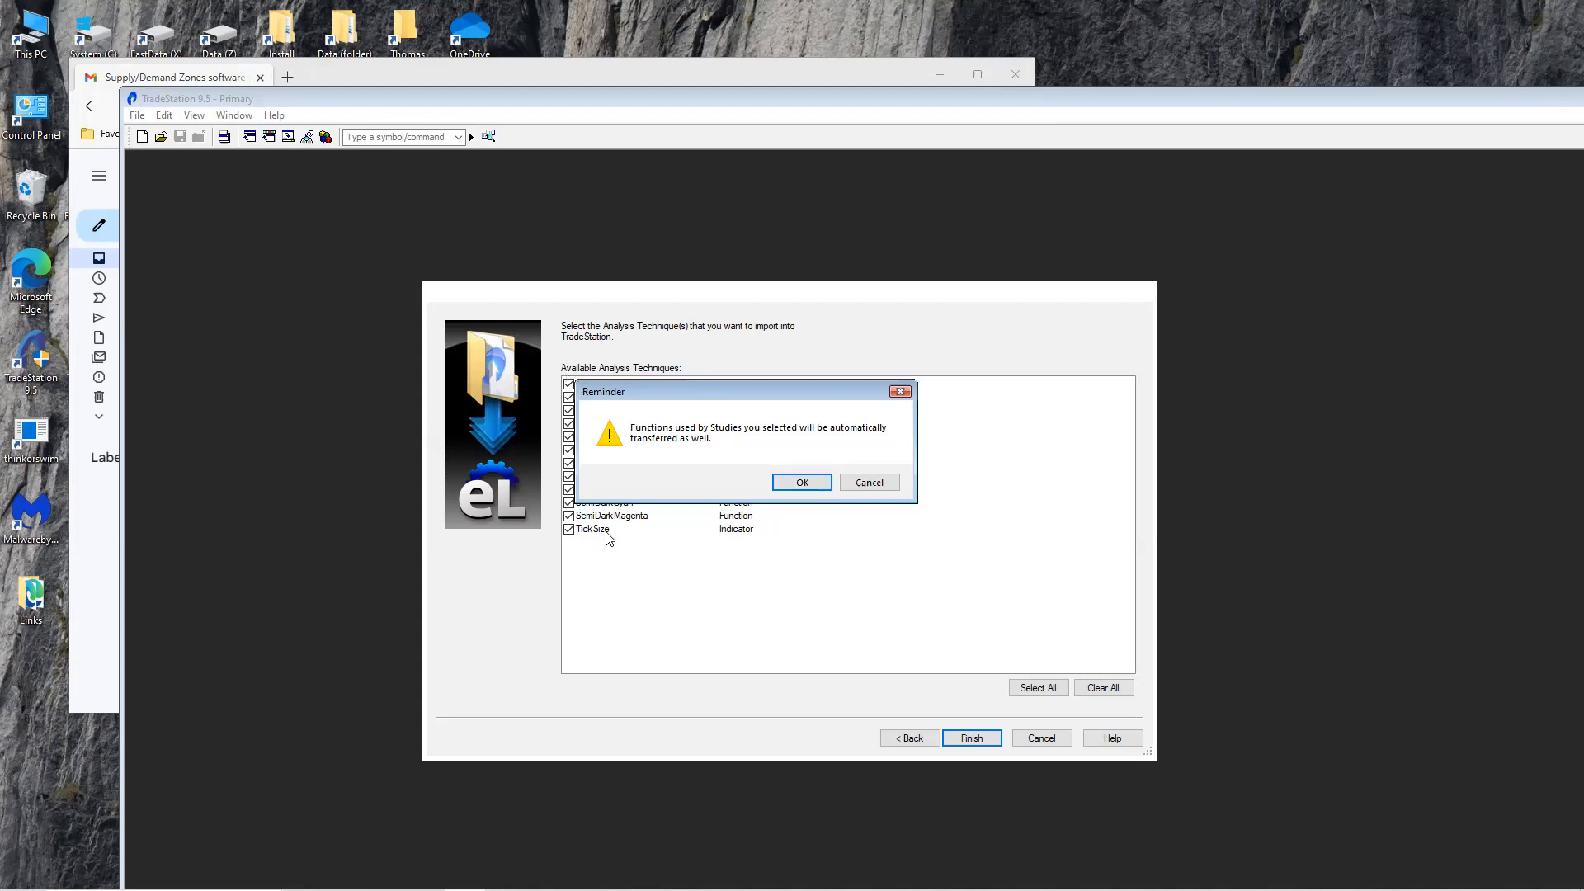
pyautogui.click(800, 484)
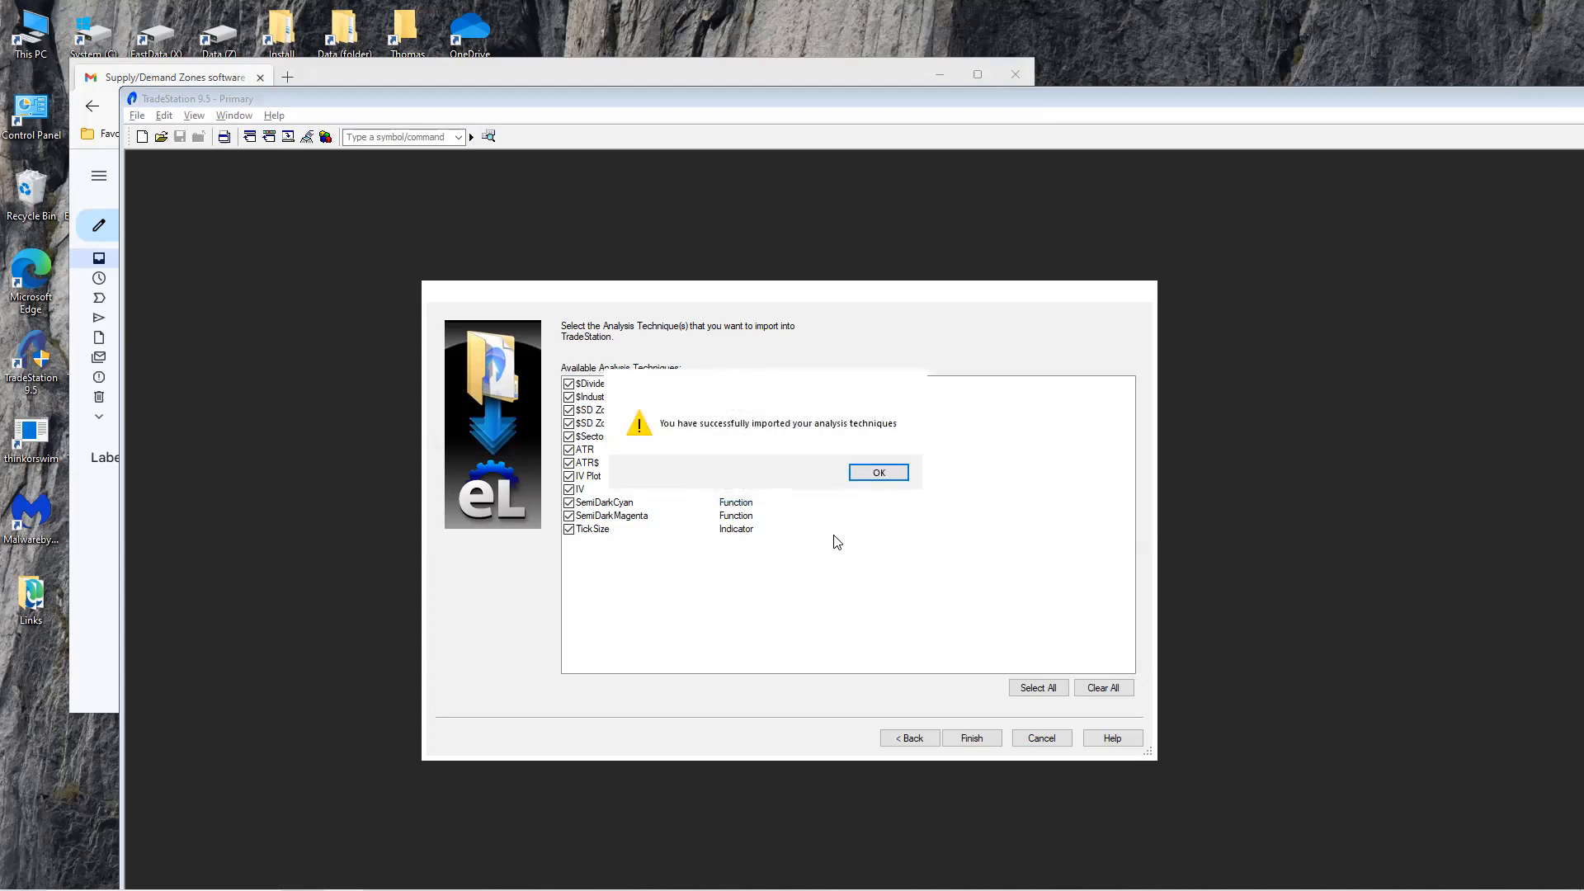
pyautogui.click(889, 475)
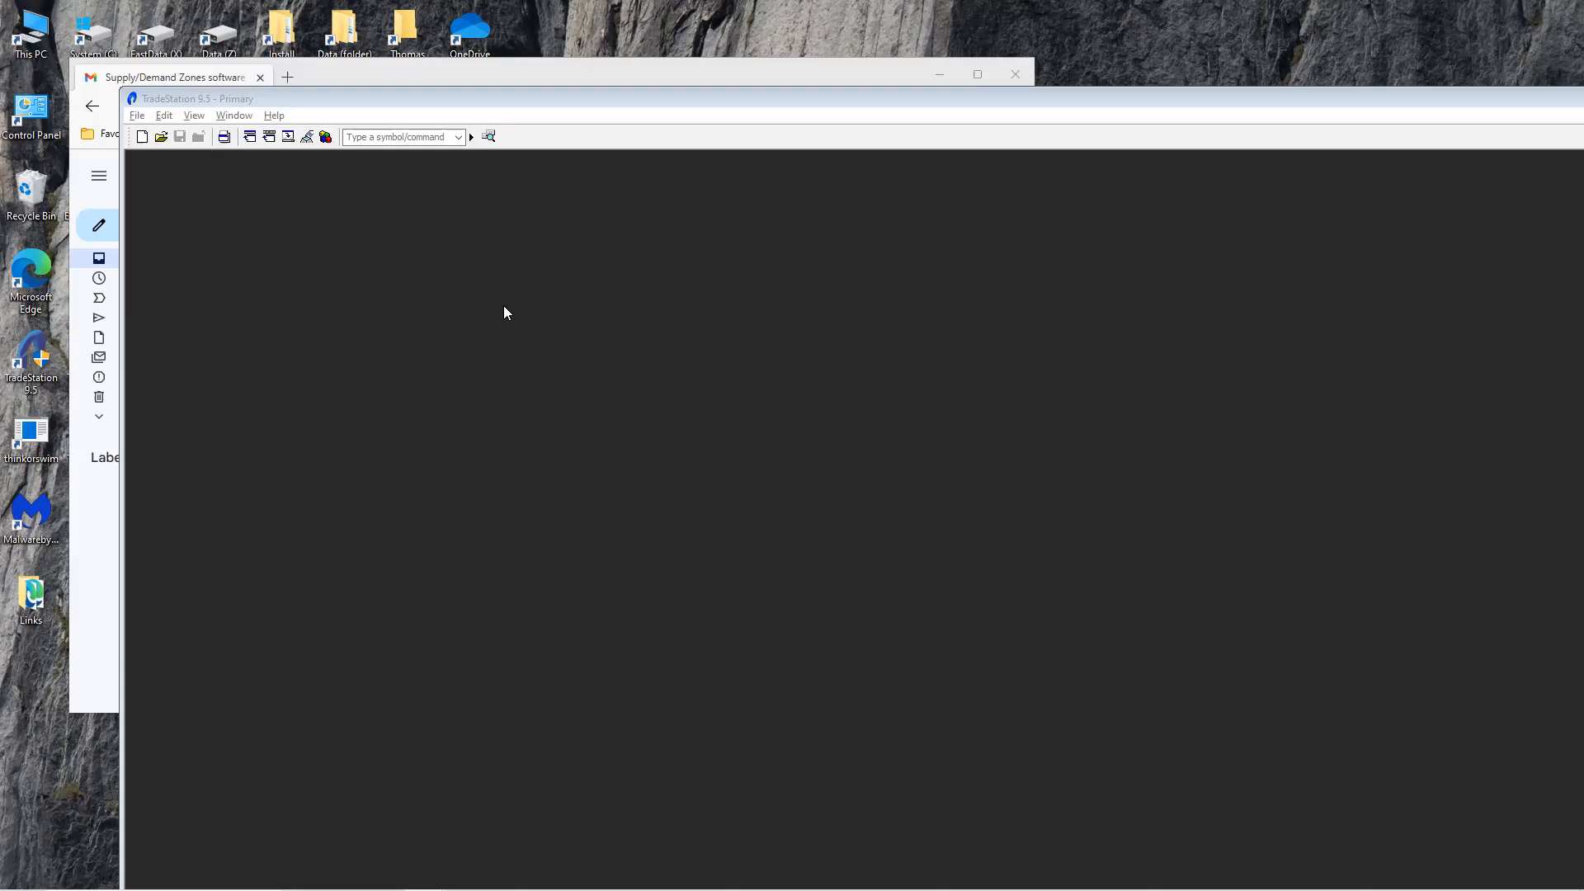
# Return to the email in Microsoft Edge and review the SD Radar workspace download instructions and the attachments at its end
pyautogui.click(461, 72)
pyautogui.click(493, 237)
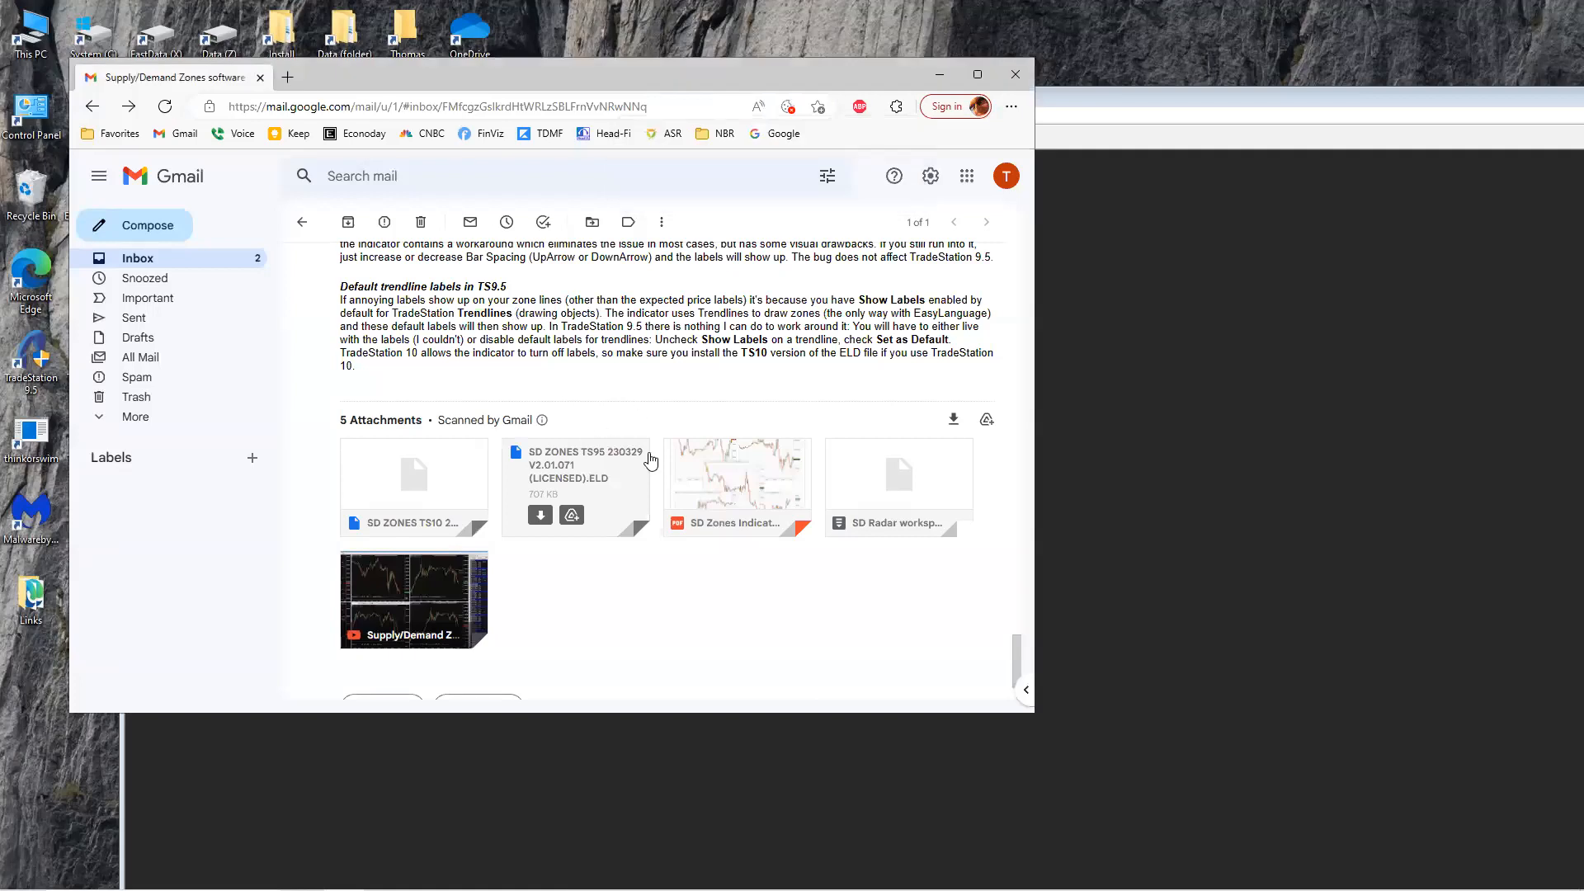
pyautogui.scroll(4, 724, 412)
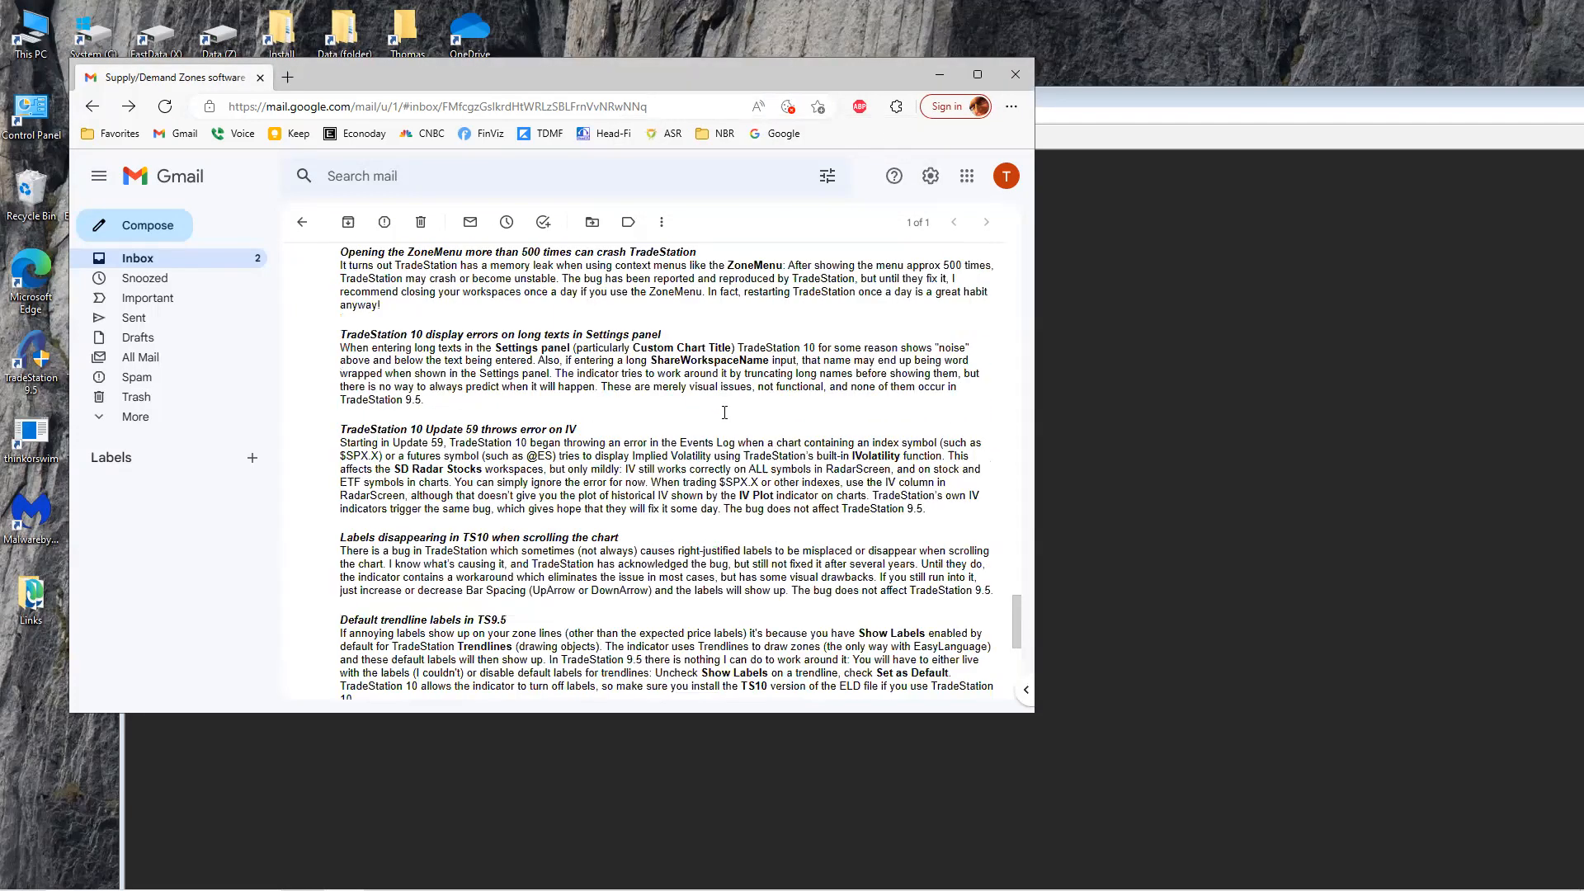
pyautogui.scroll(4, 690, 429)
pyautogui.scroll(5, 651, 455)
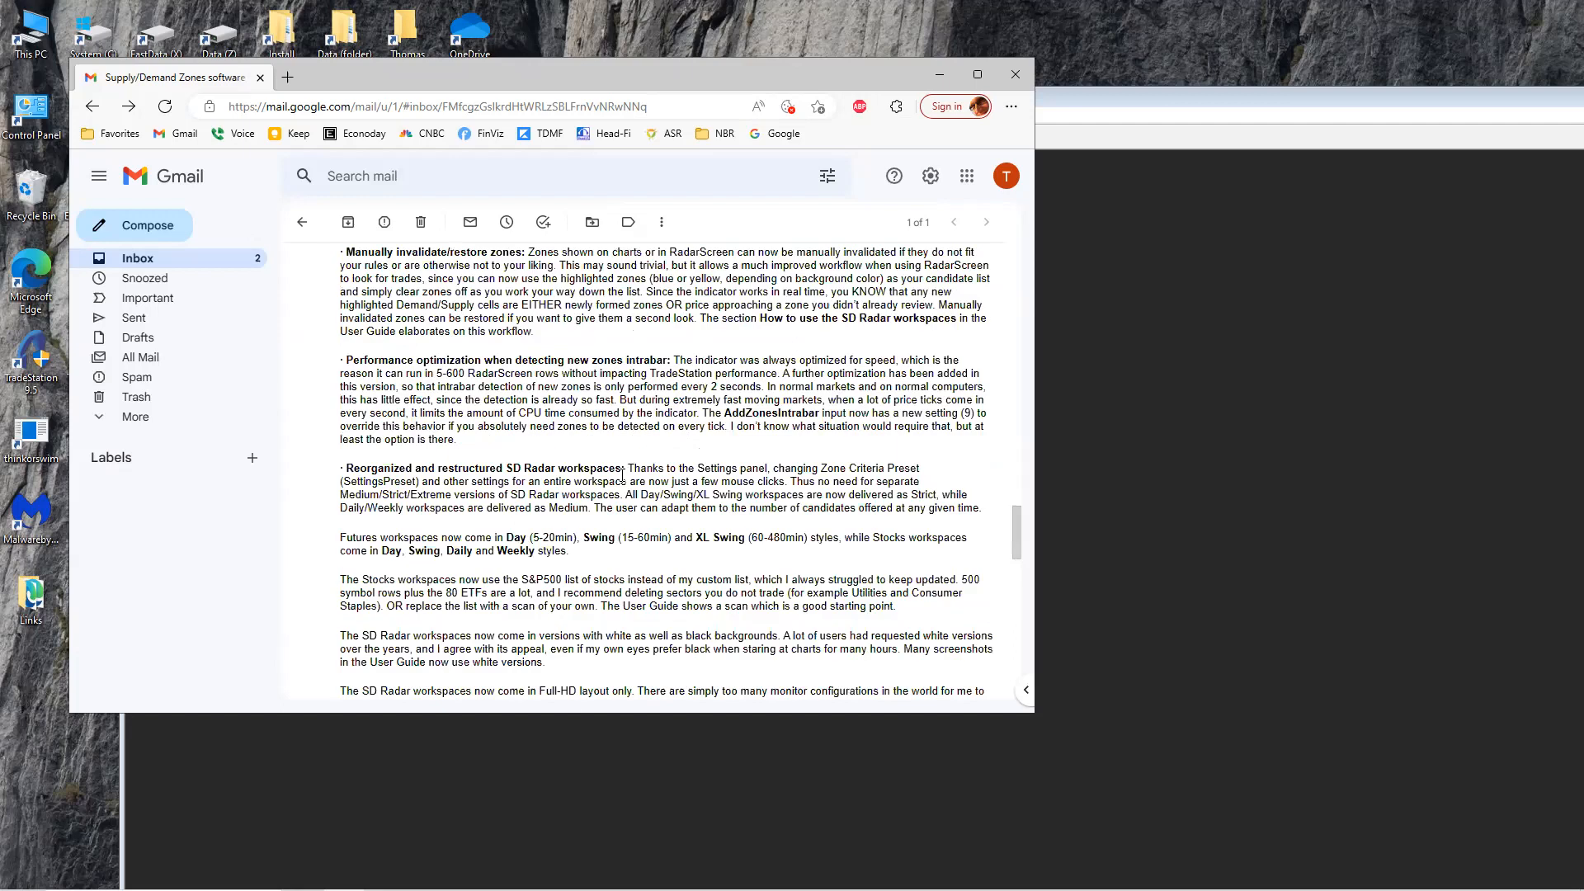
pyautogui.scroll(10, 608, 481)
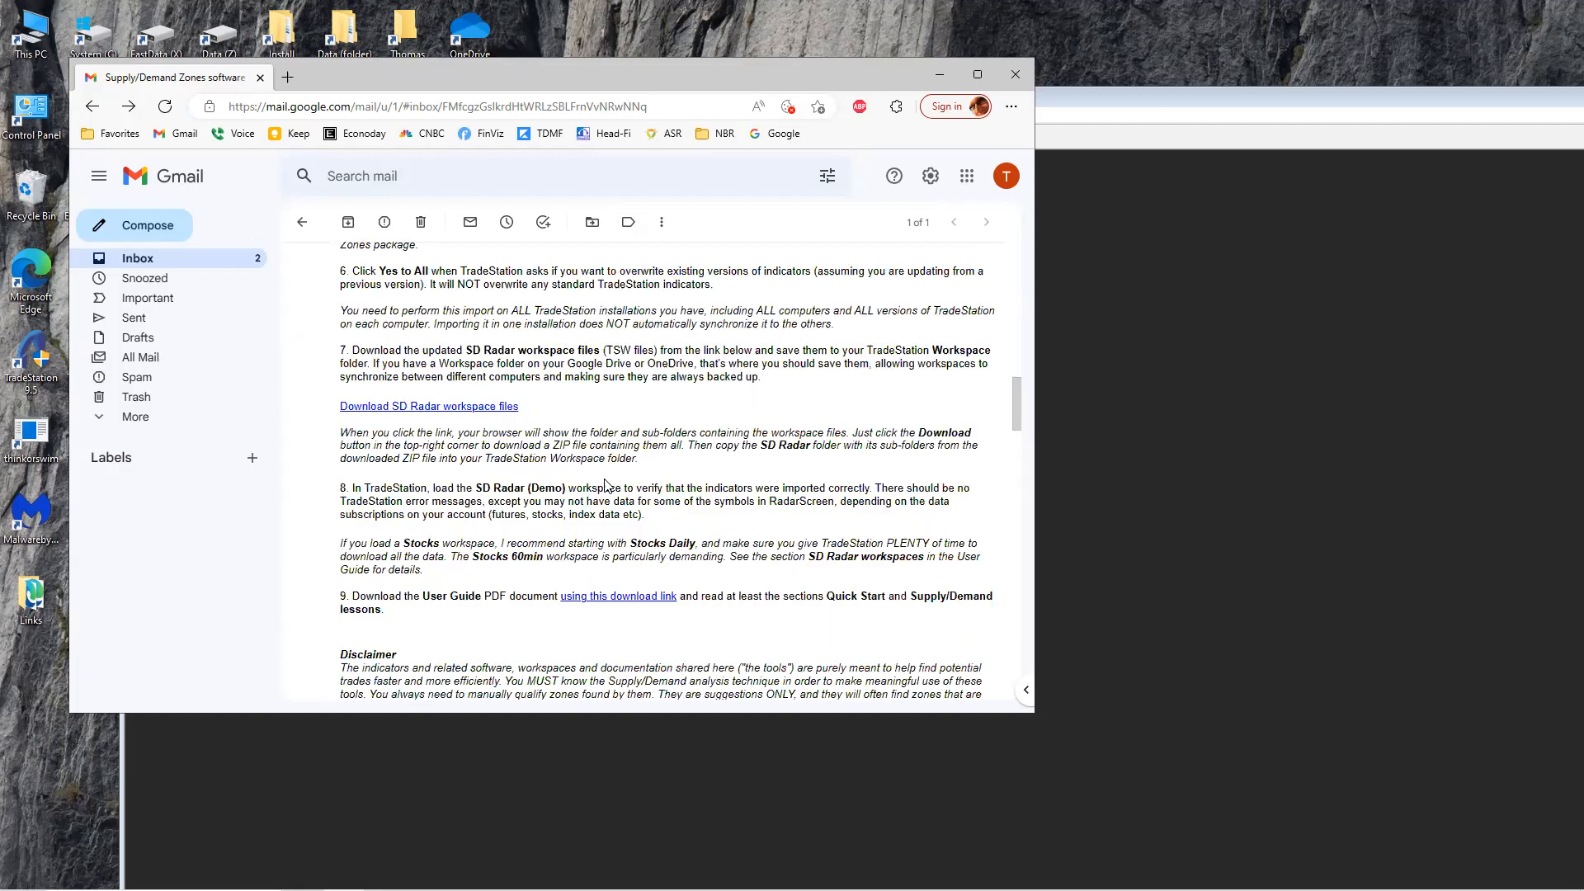
pyautogui.scroll(1, 607, 486)
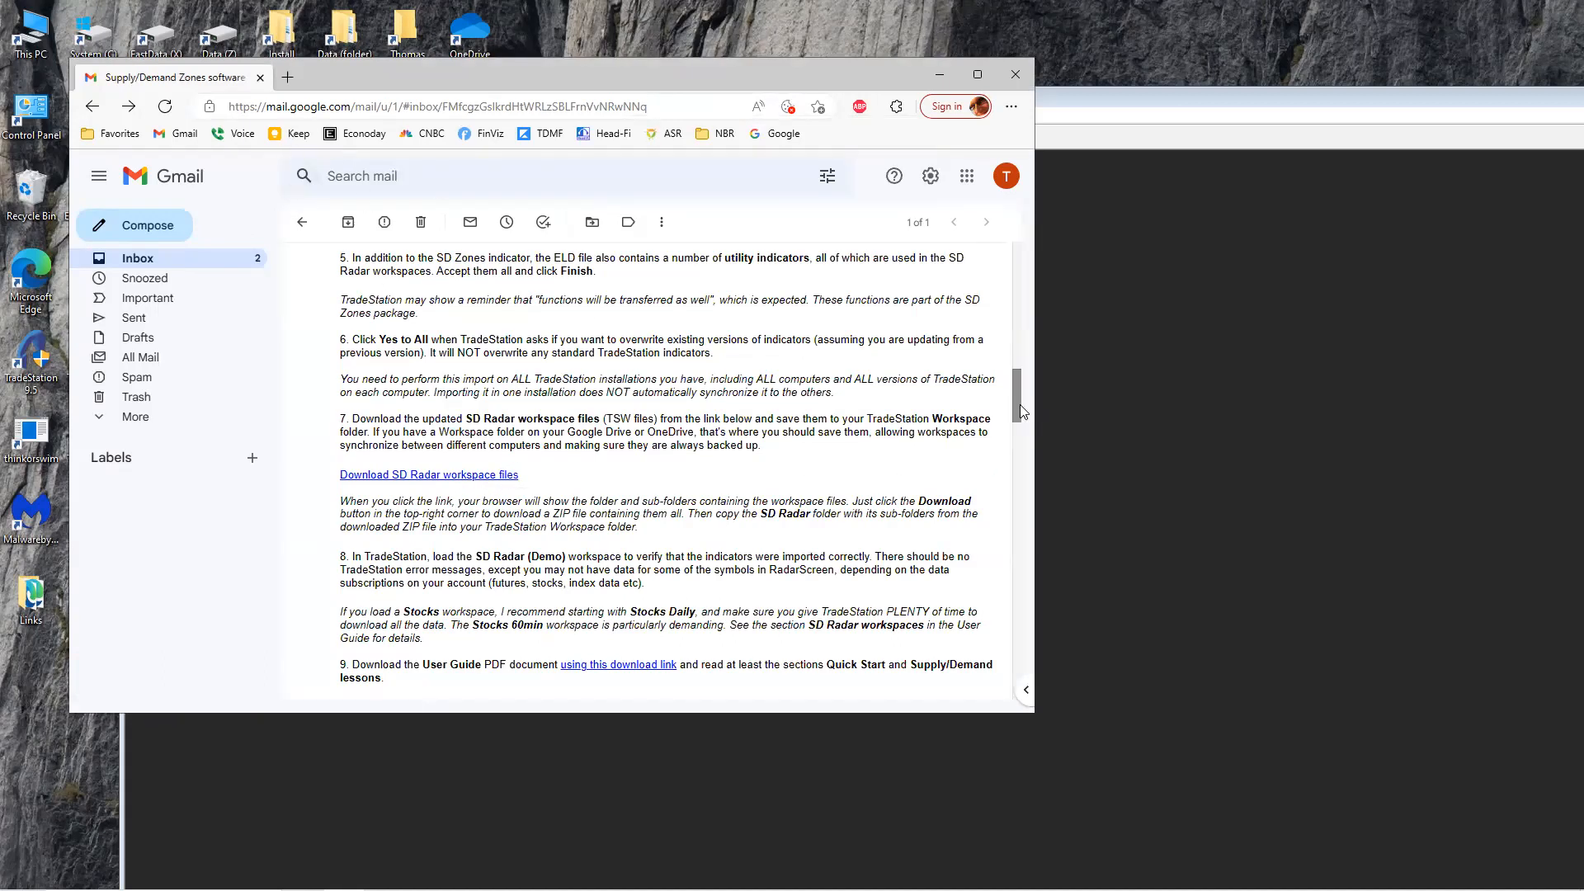
pyautogui.scroll(-2, 1023, 495)
pyautogui.moveTo(1021, 488); pyautogui.dragTo(1025, 693)
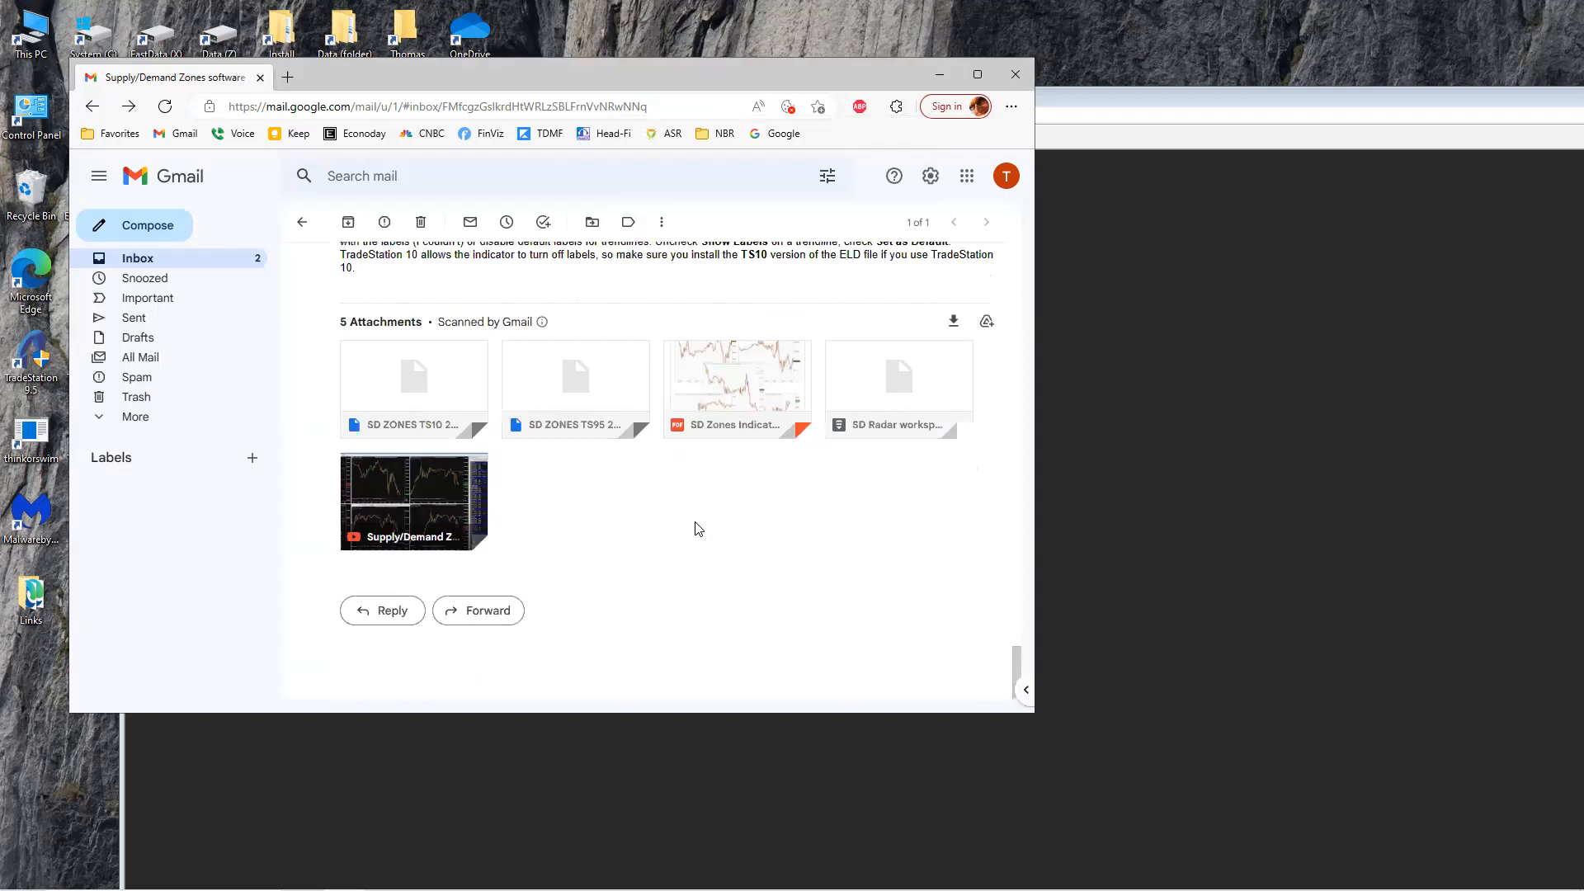
# Check the SD Radar workspaces ZIP among the email's attachments and go back to the workspace download instructions in item 7
pyautogui.moveTo(893, 384)
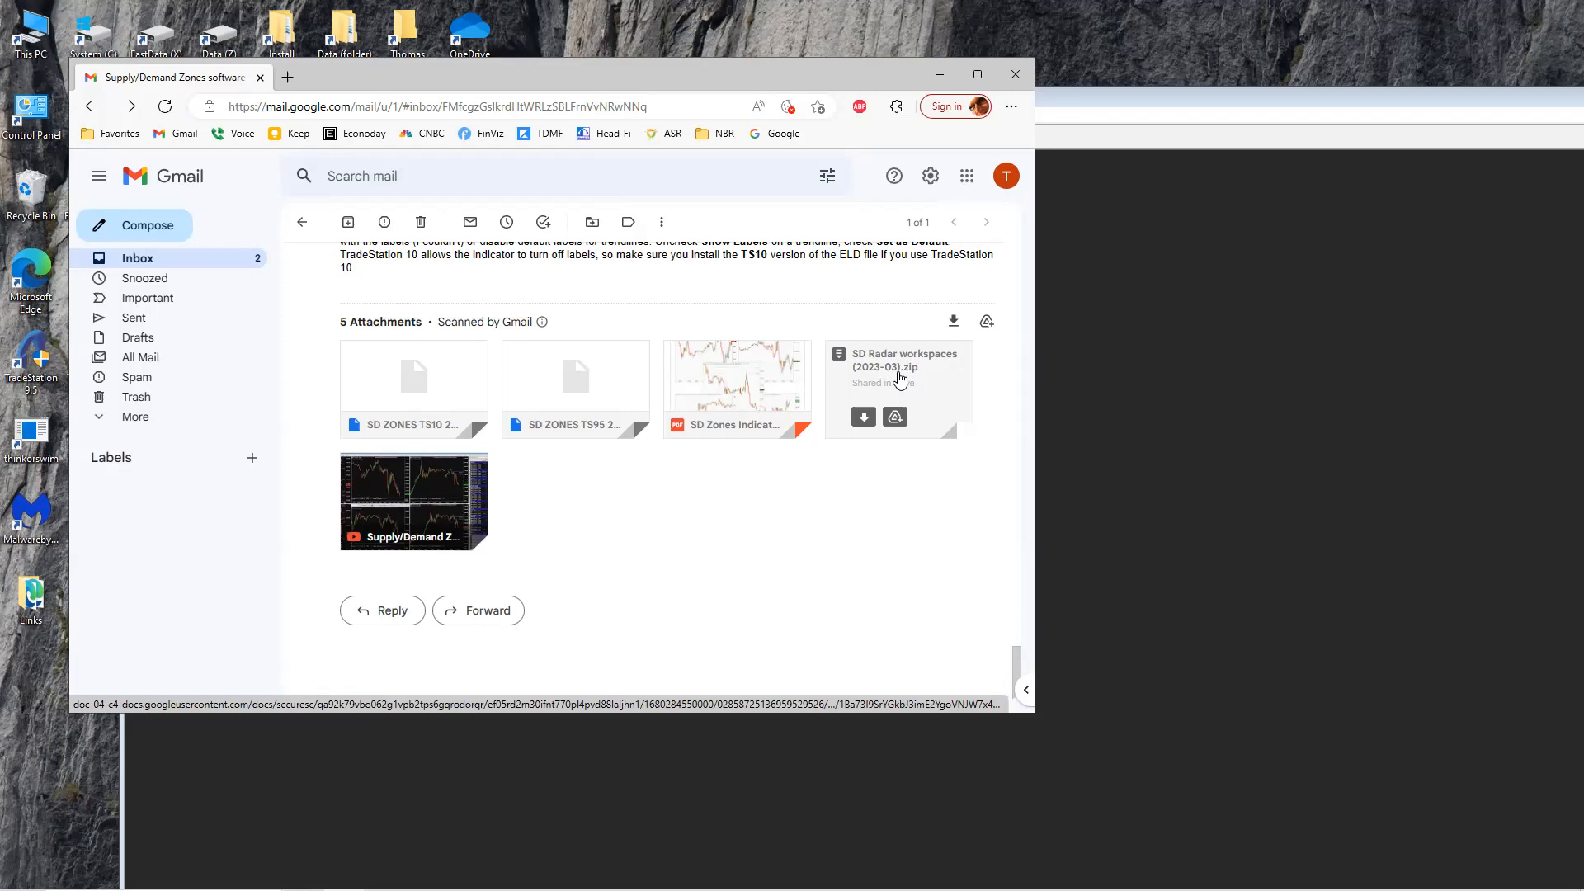
pyautogui.moveTo(1018, 667); pyautogui.dragTo(1032, 396)
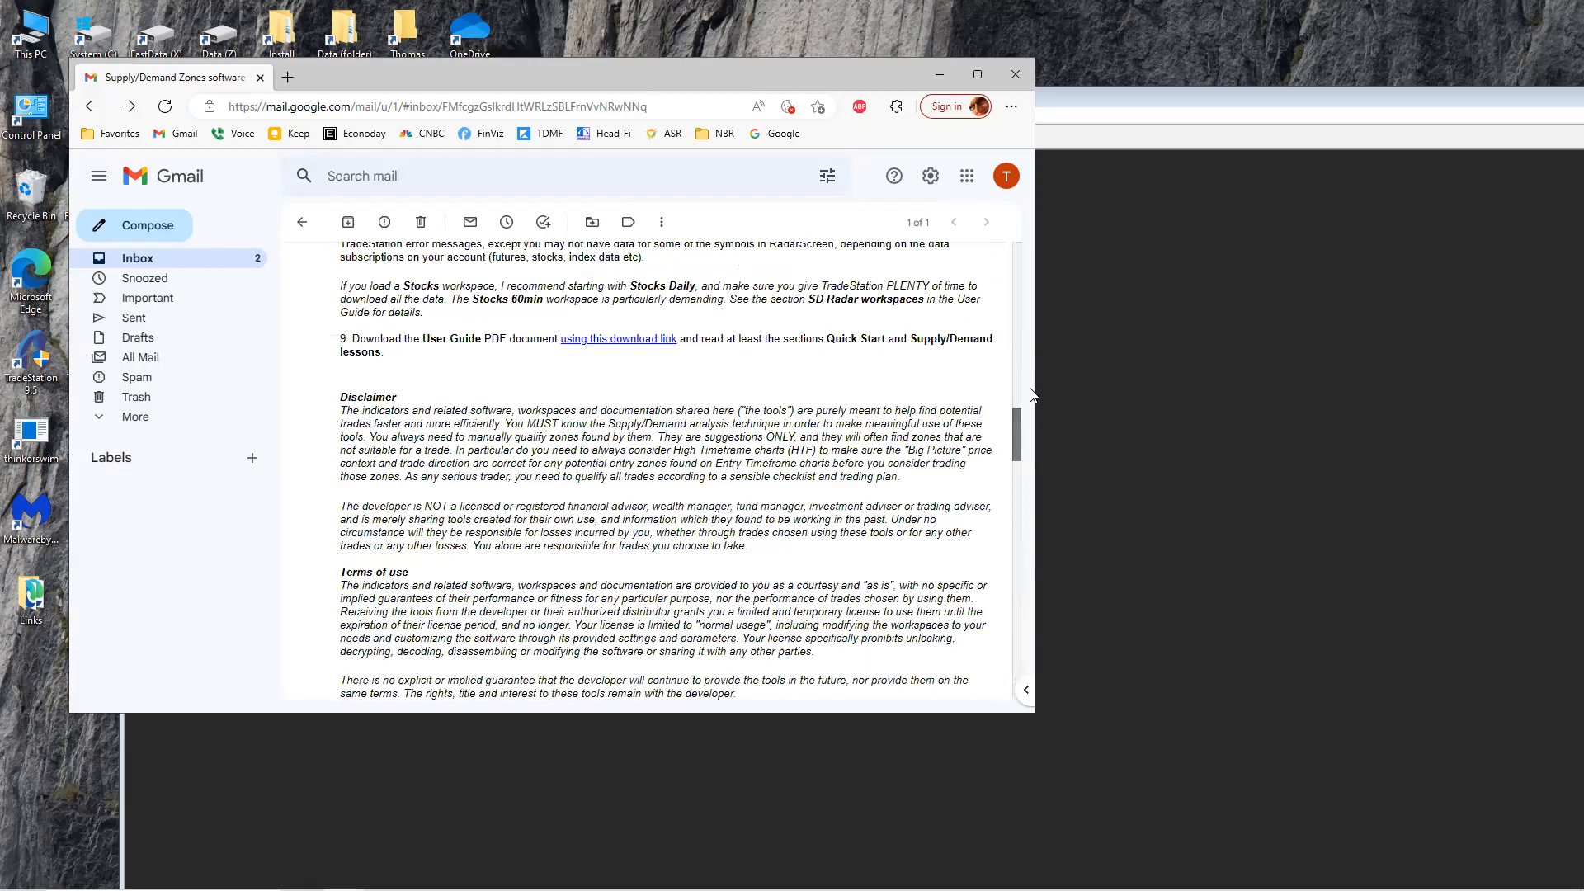
pyautogui.scroll(3, 934, 426)
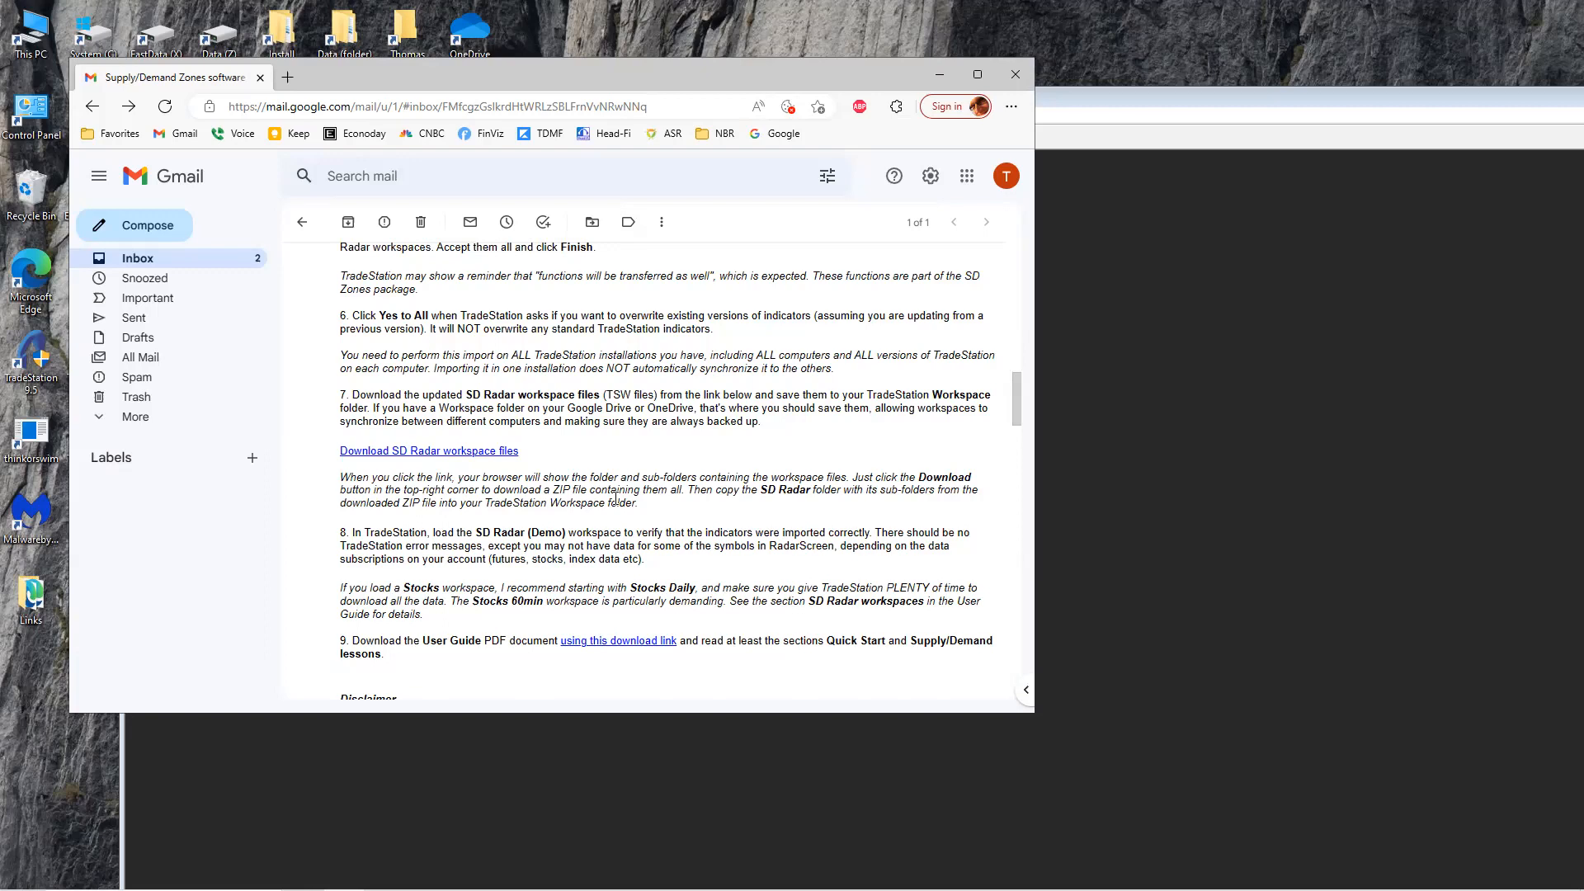
# Switch to TradeStation 9.5, maximize its window and bring up the dialog for opening a workspace
pyautogui.click(1130, 432)
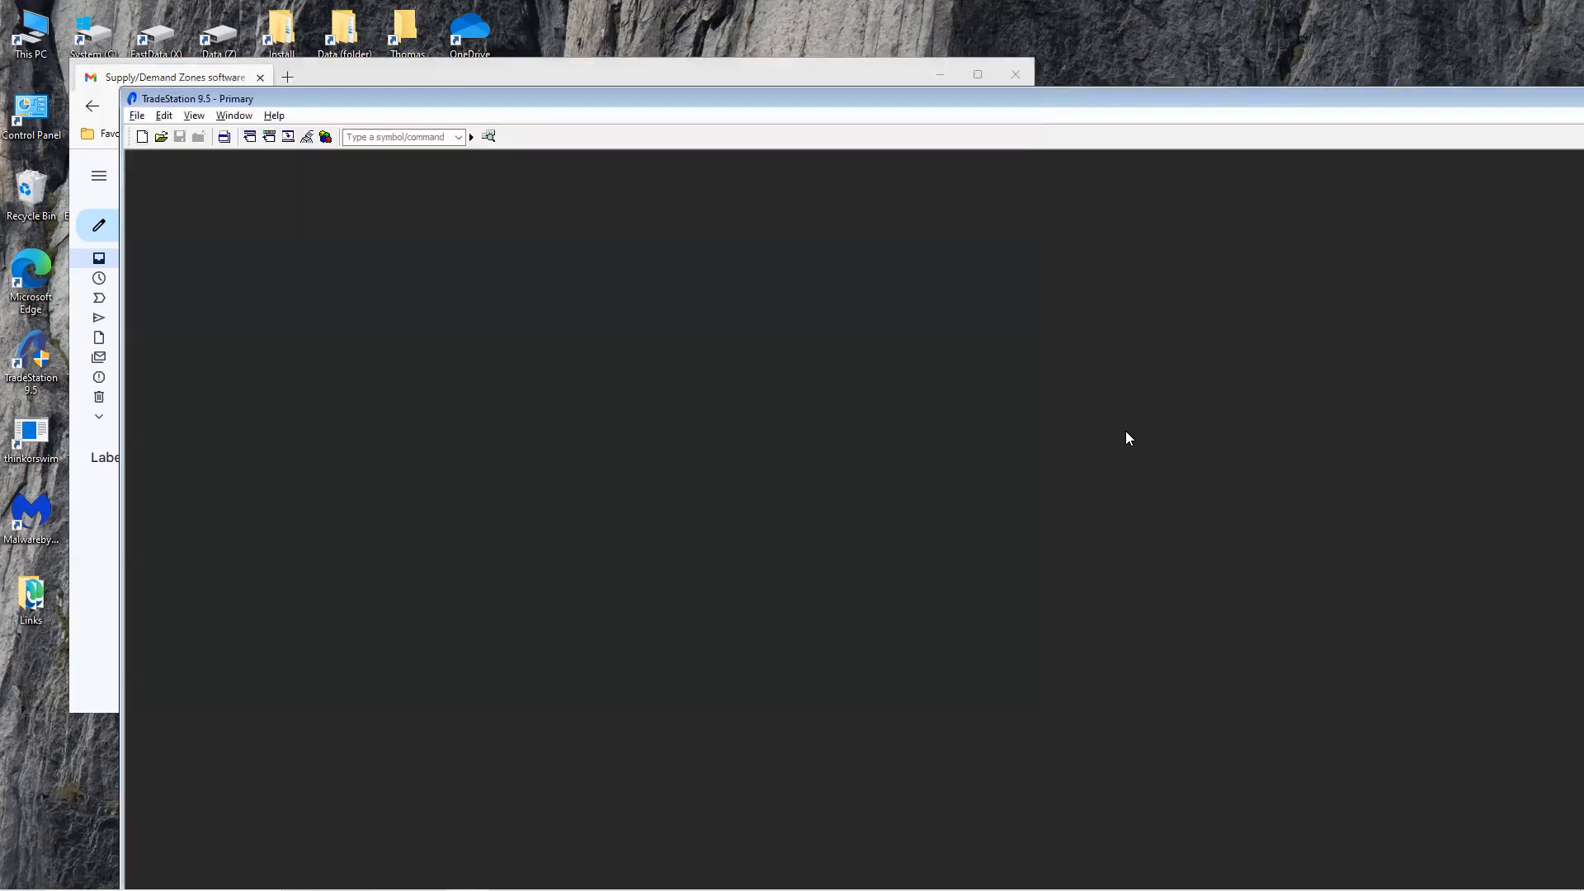
pyautogui.doubleClick(388, 99)
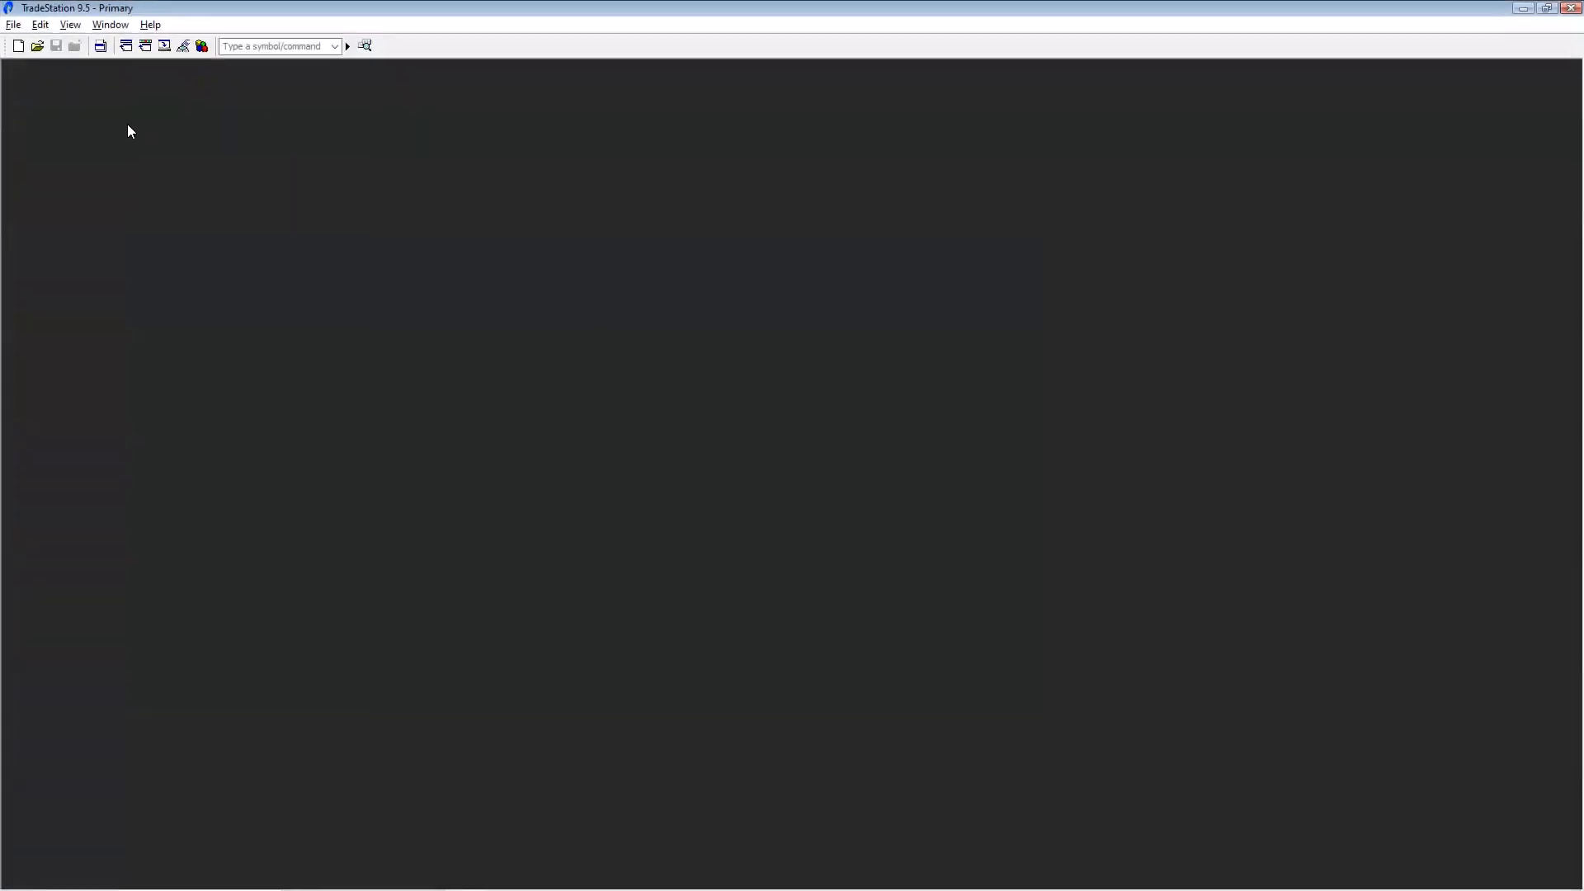
pyautogui.click(14, 25)
pyautogui.moveTo(28, 51)
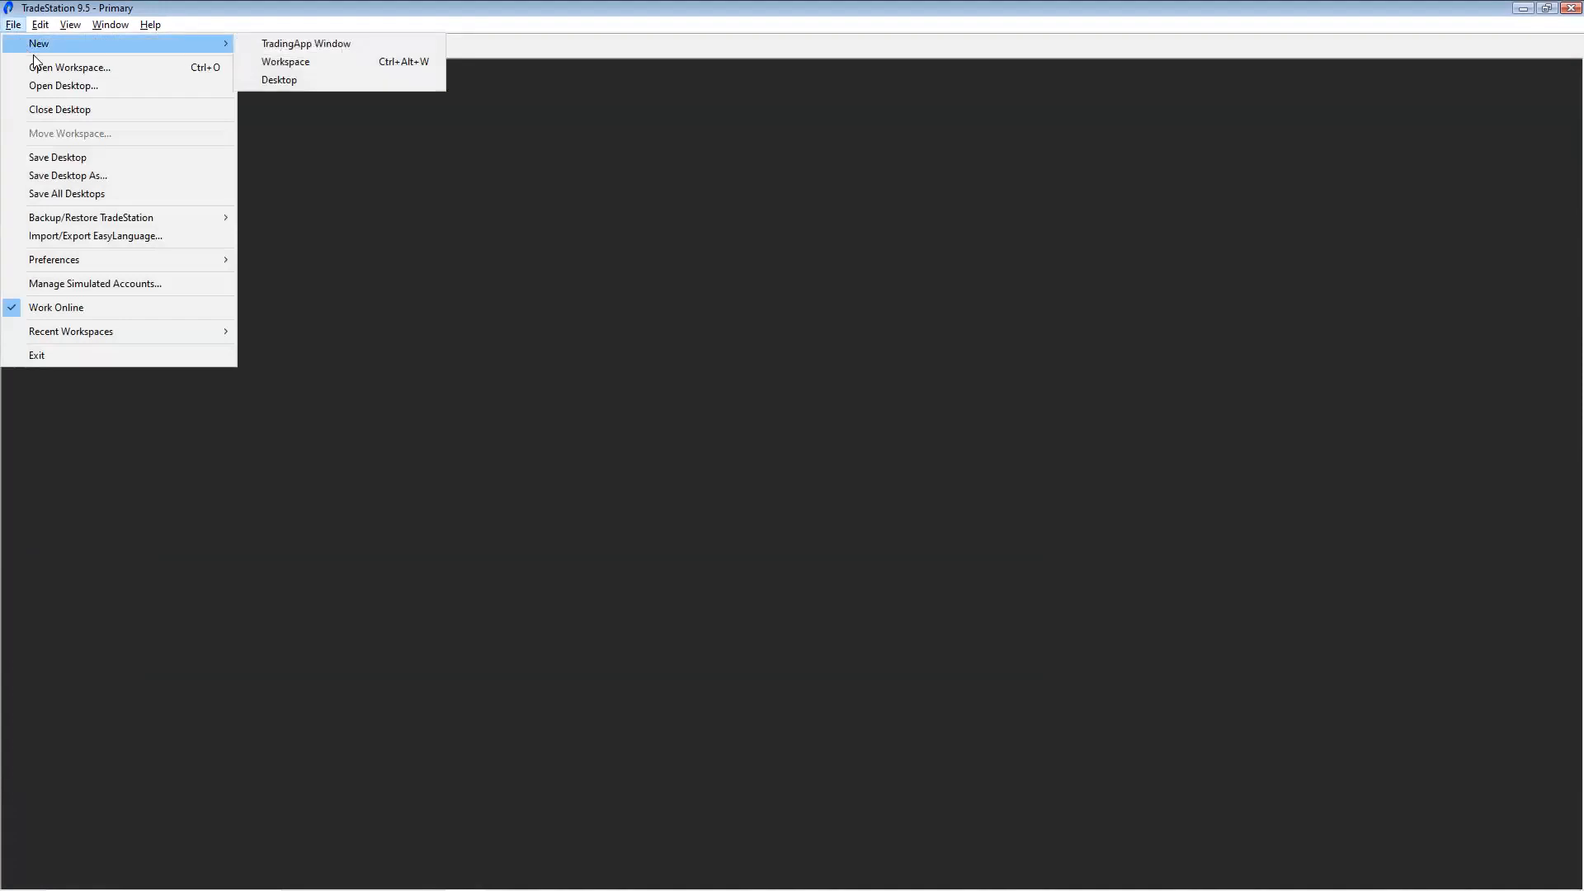
pyautogui.click(33, 68)
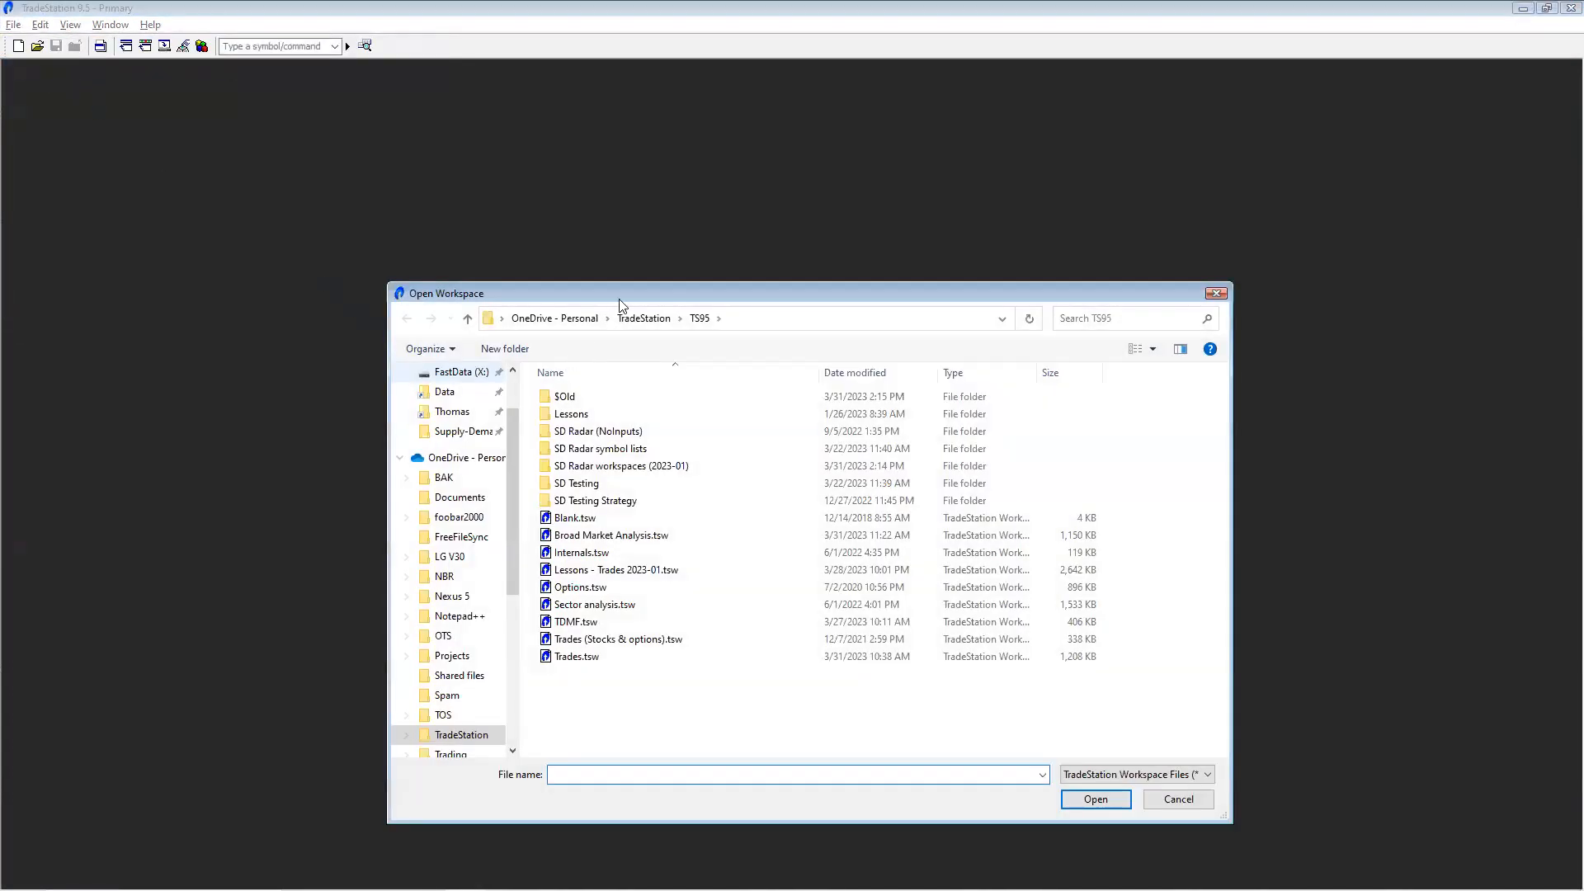
pyautogui.moveTo(616, 293); pyautogui.dragTo(542, 281)
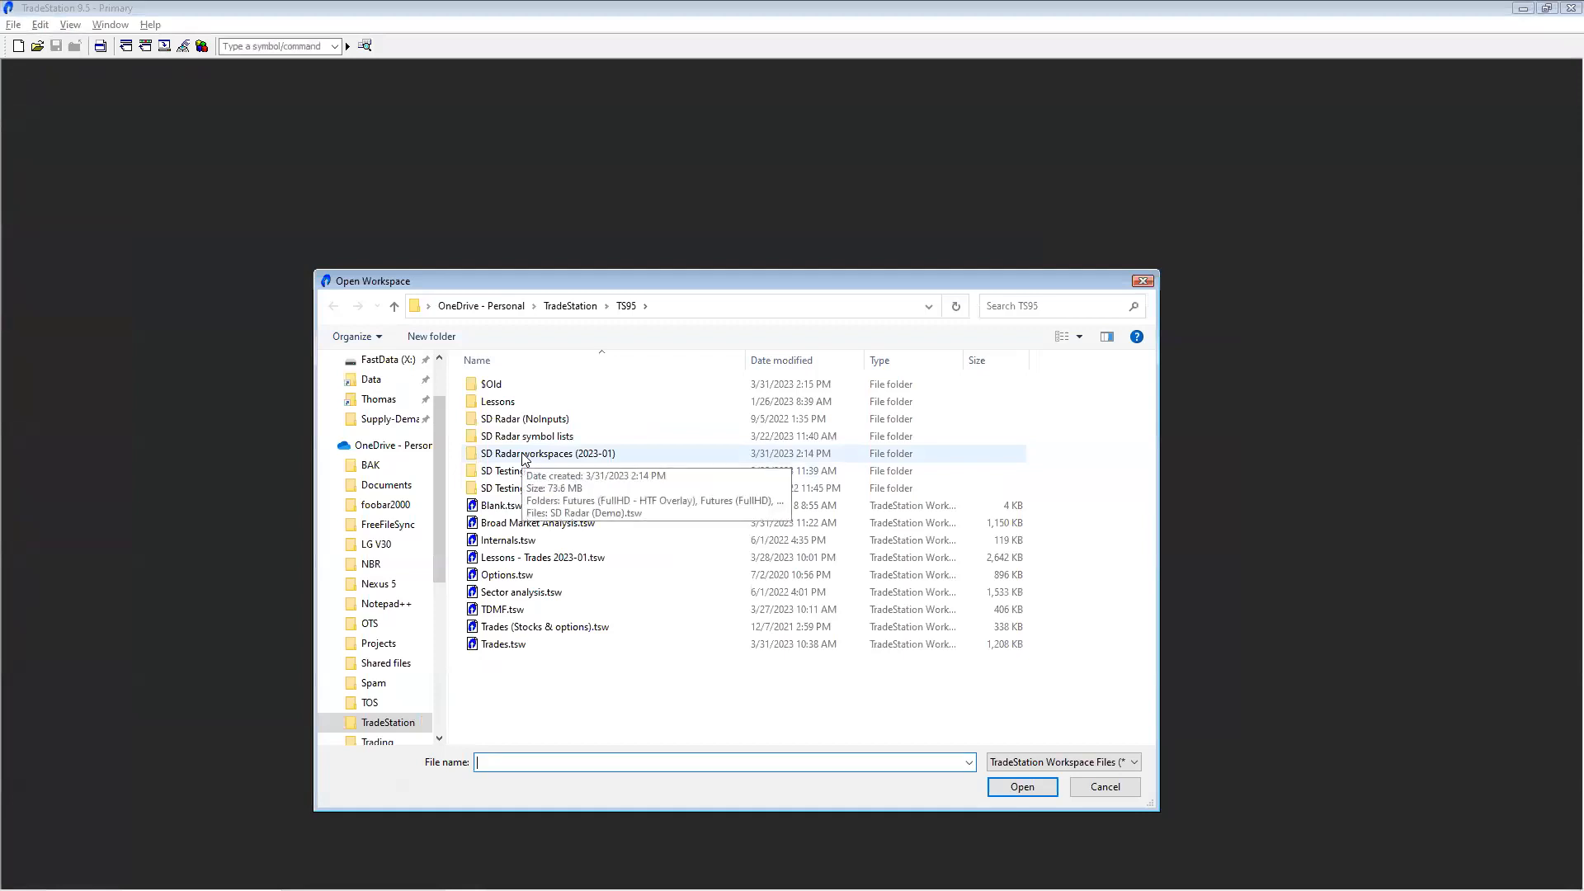
# Look through the old SD Radar workspaces (2023-01) folder in TS95 and delete that folder
pyautogui.doubleClick(599, 456)
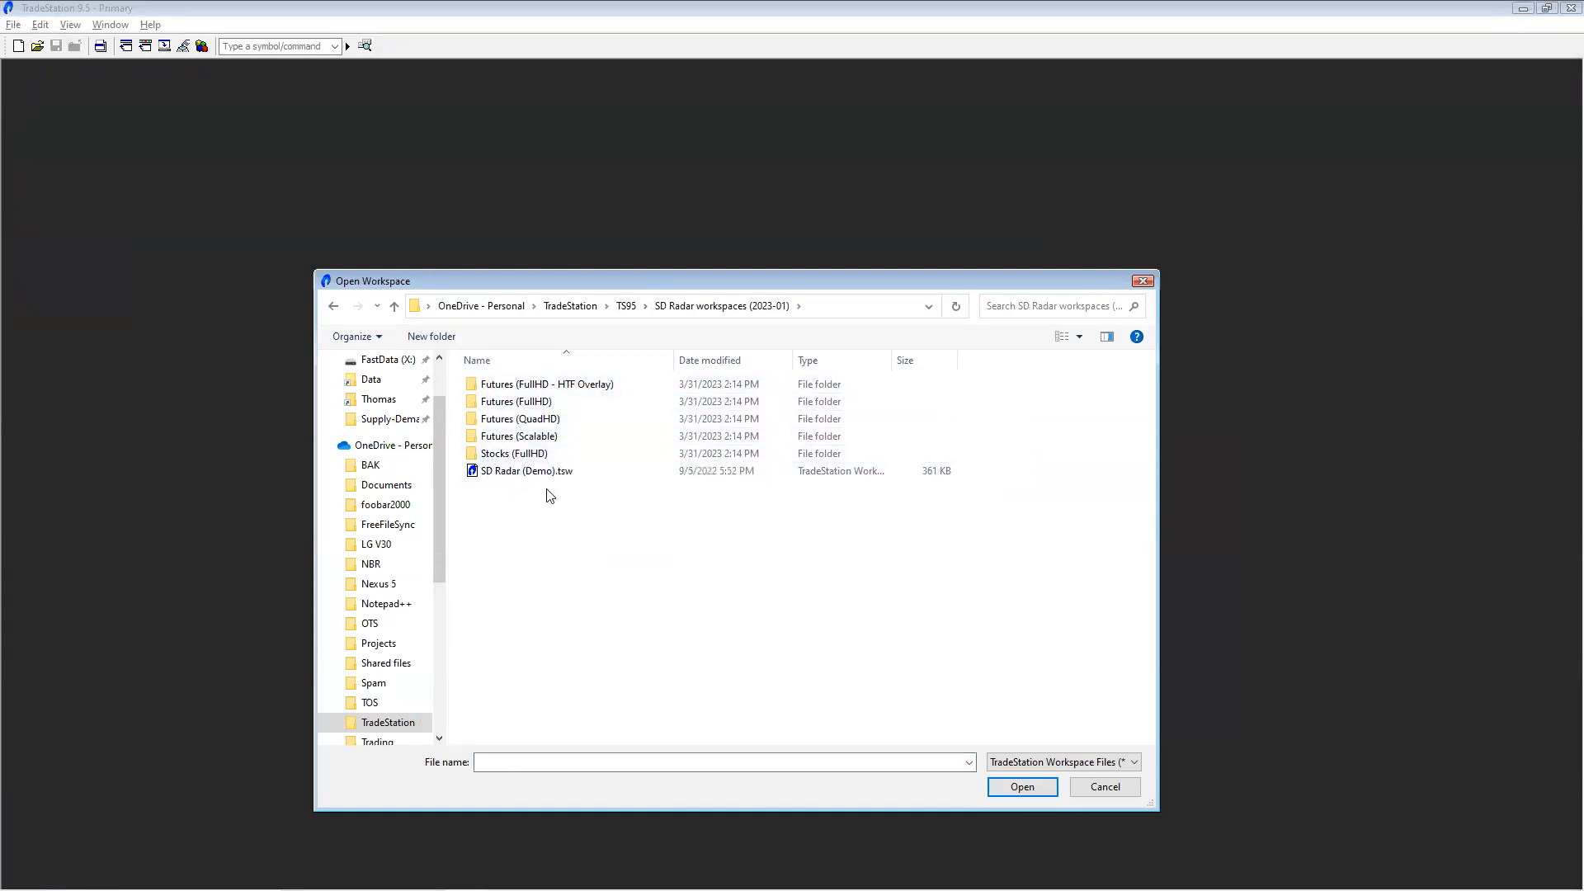
pyautogui.click(626, 307)
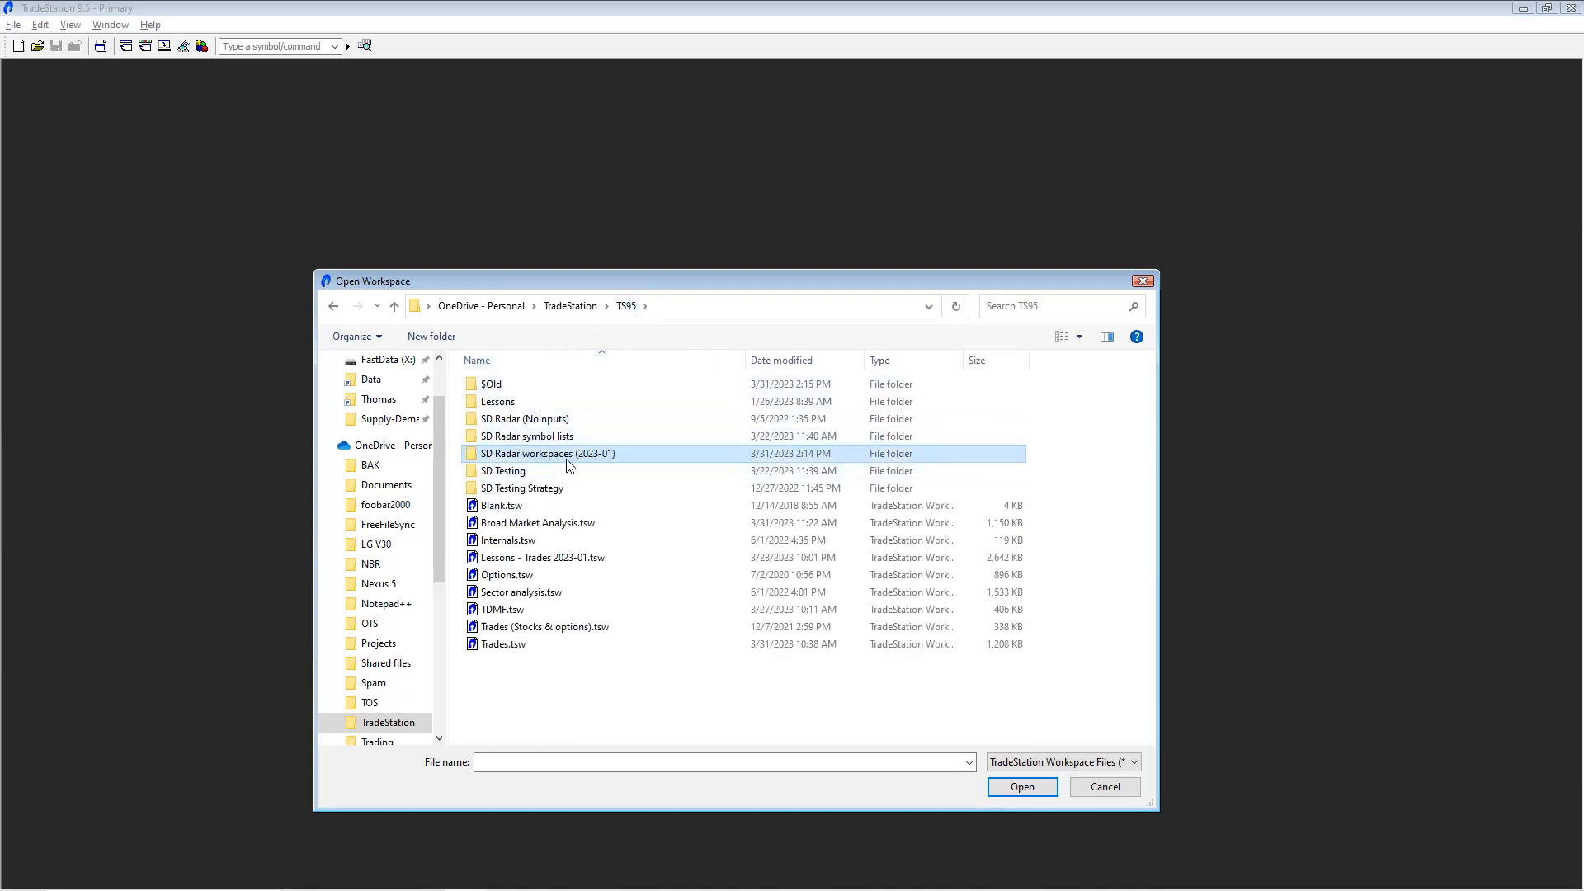
pyautogui.rightClick(550, 459)
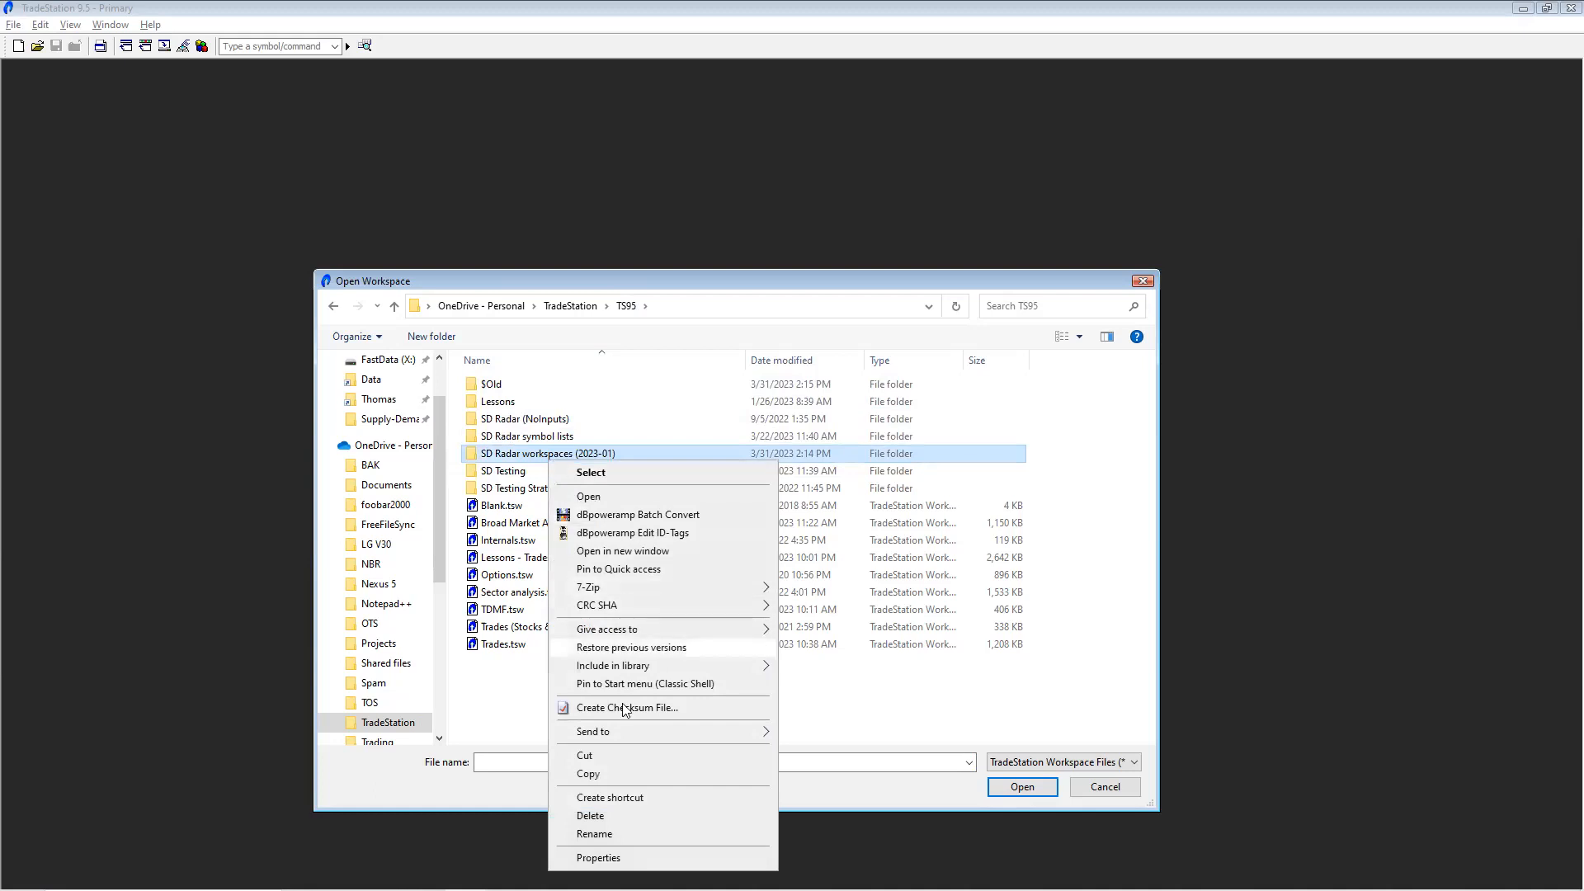
pyautogui.click(591, 816)
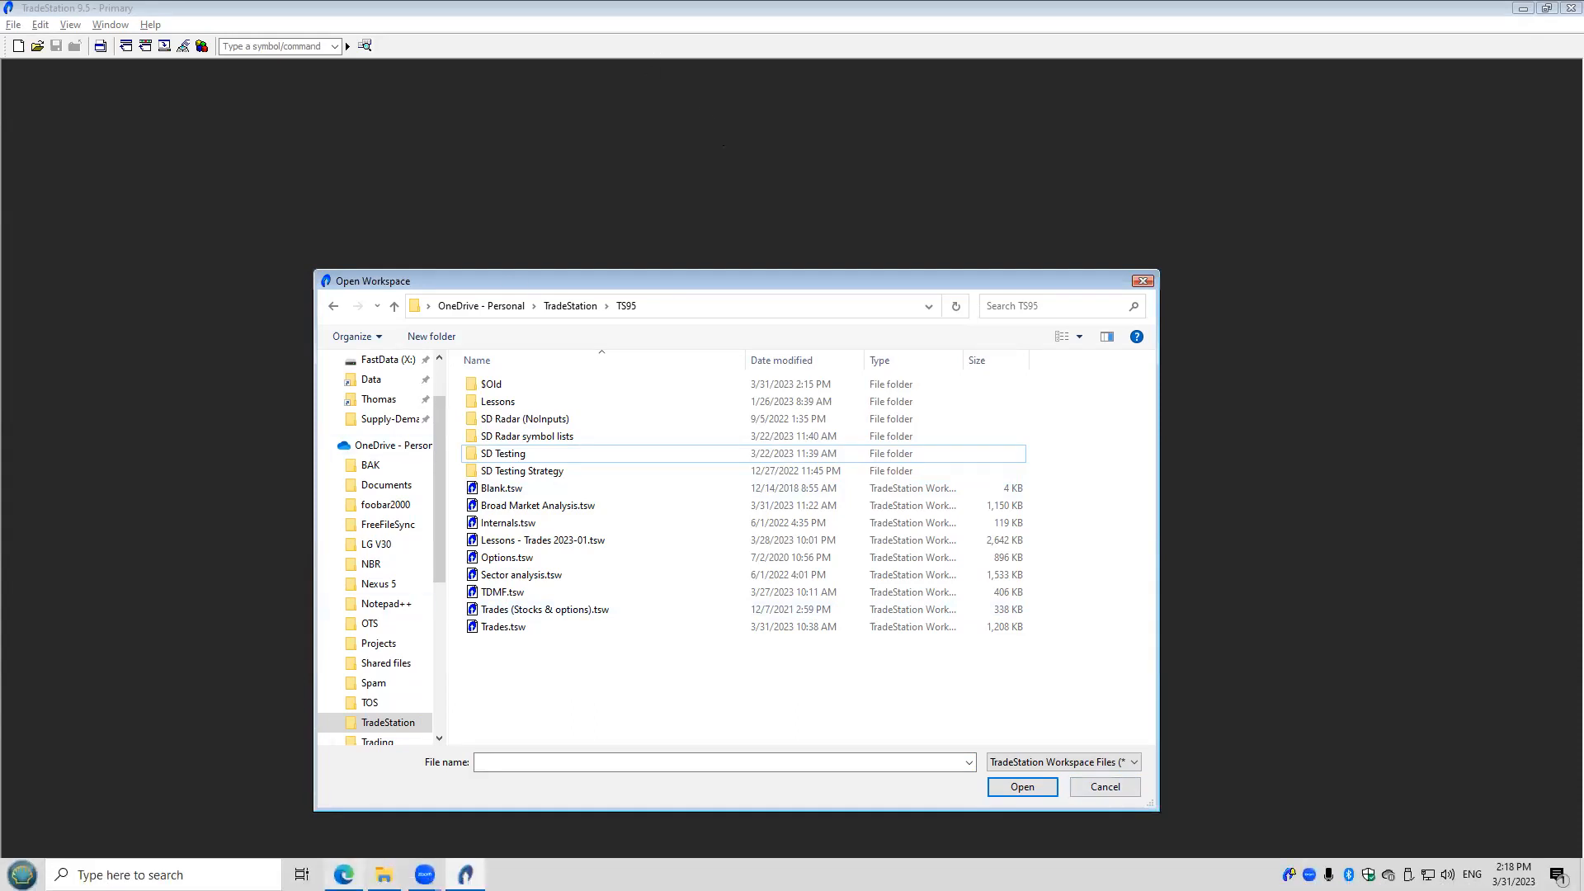
# Return to the email in Microsoft Edge, follow the SD Radar workspace files link and inspect the ZIP's SD Radar workspaces (2023-03) folder
pyautogui.click(344, 874)
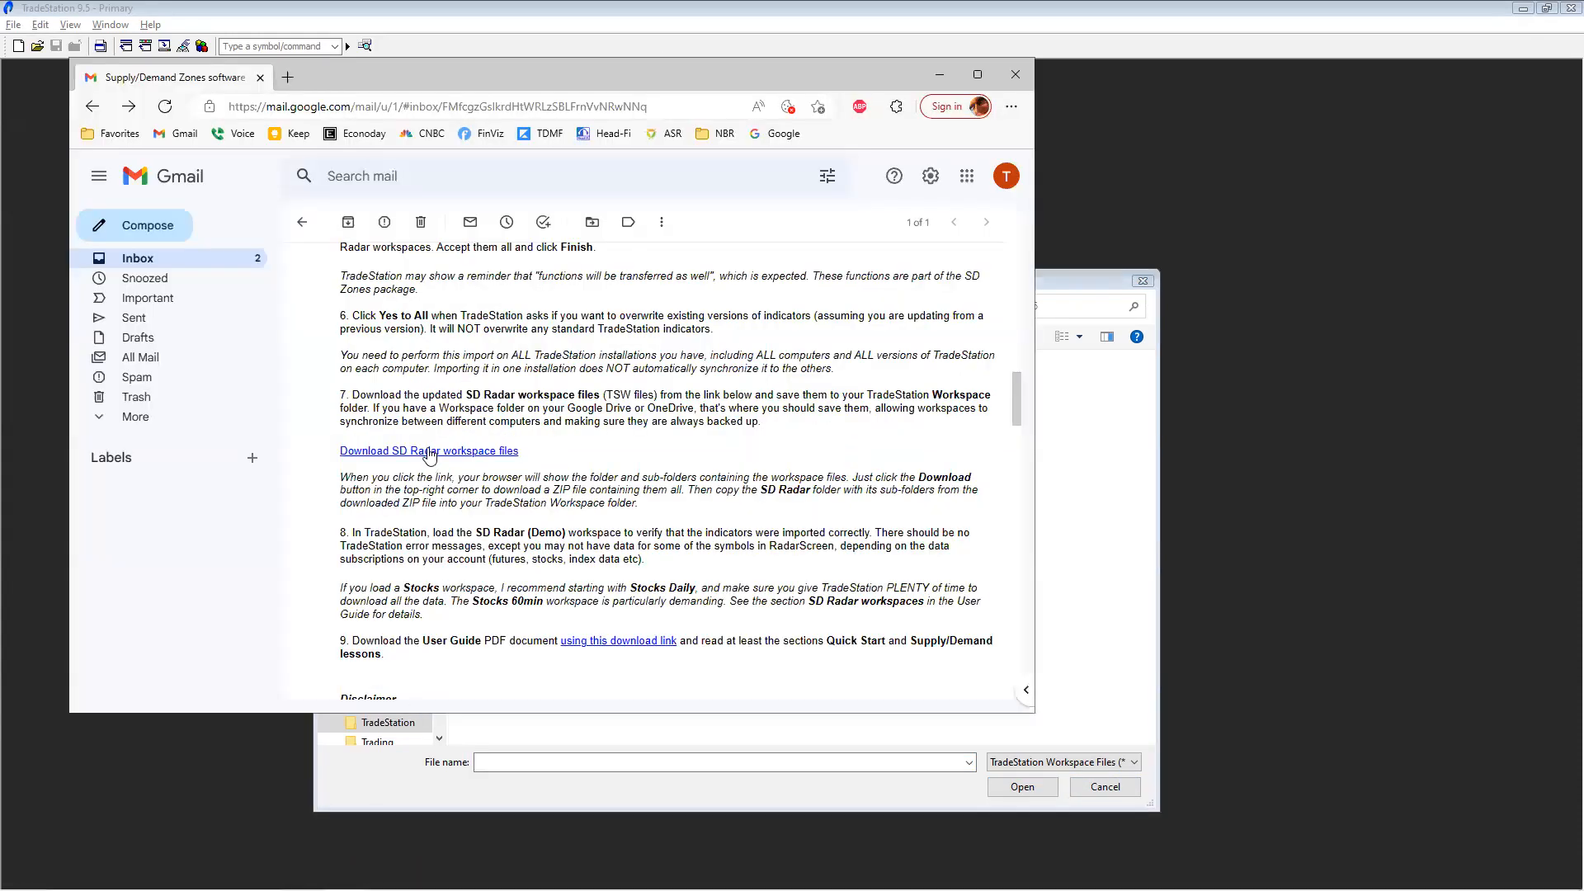
pyautogui.click(429, 451)
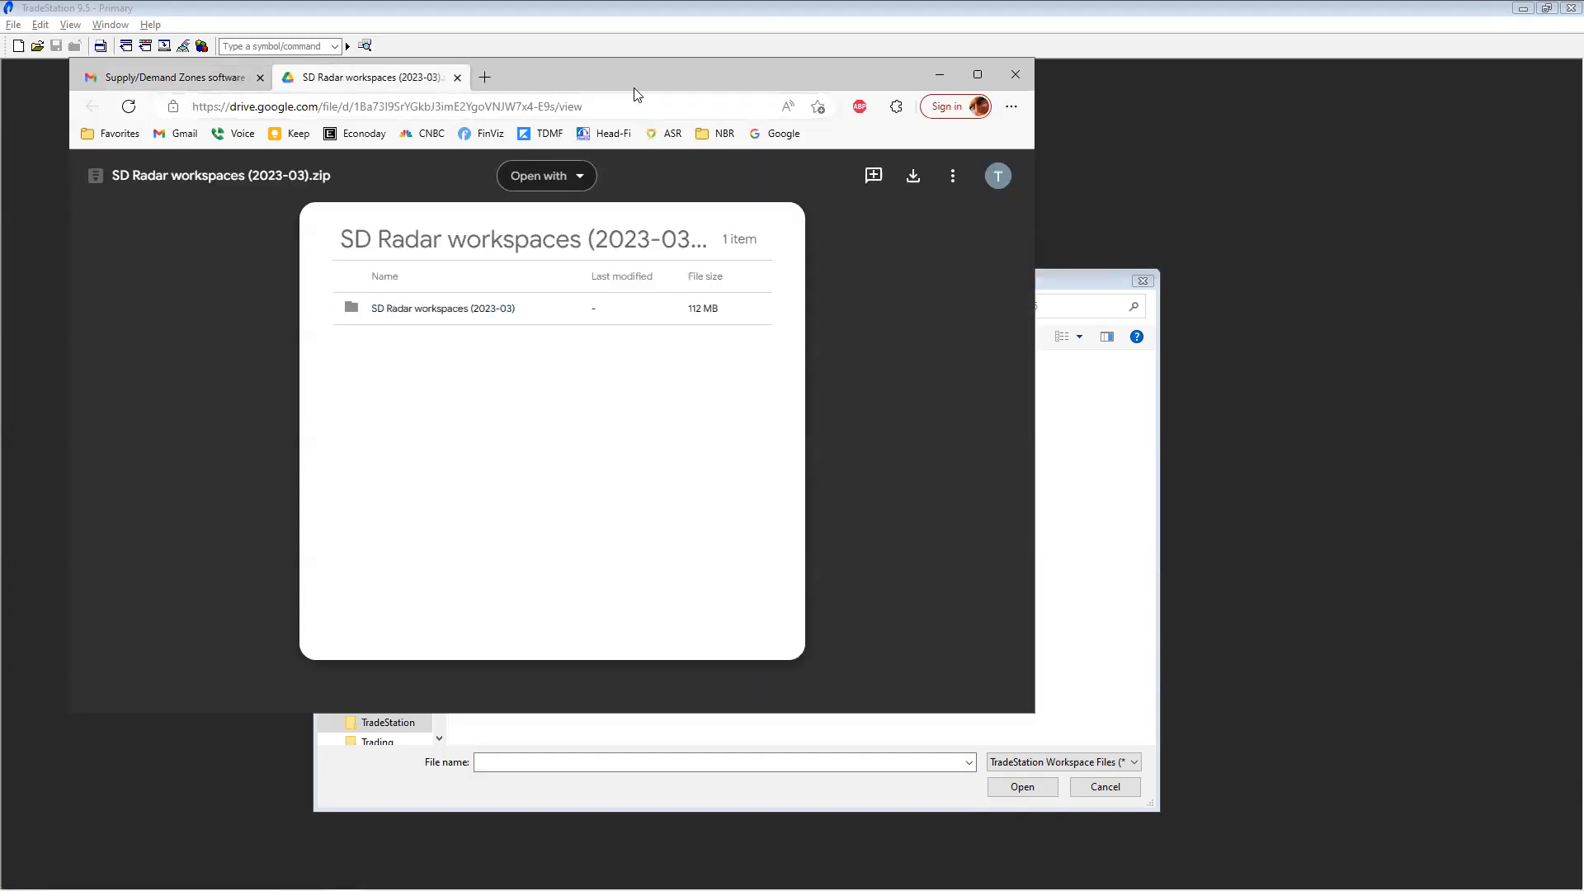
pyautogui.moveTo(631, 82); pyautogui.dragTo(678, 115)
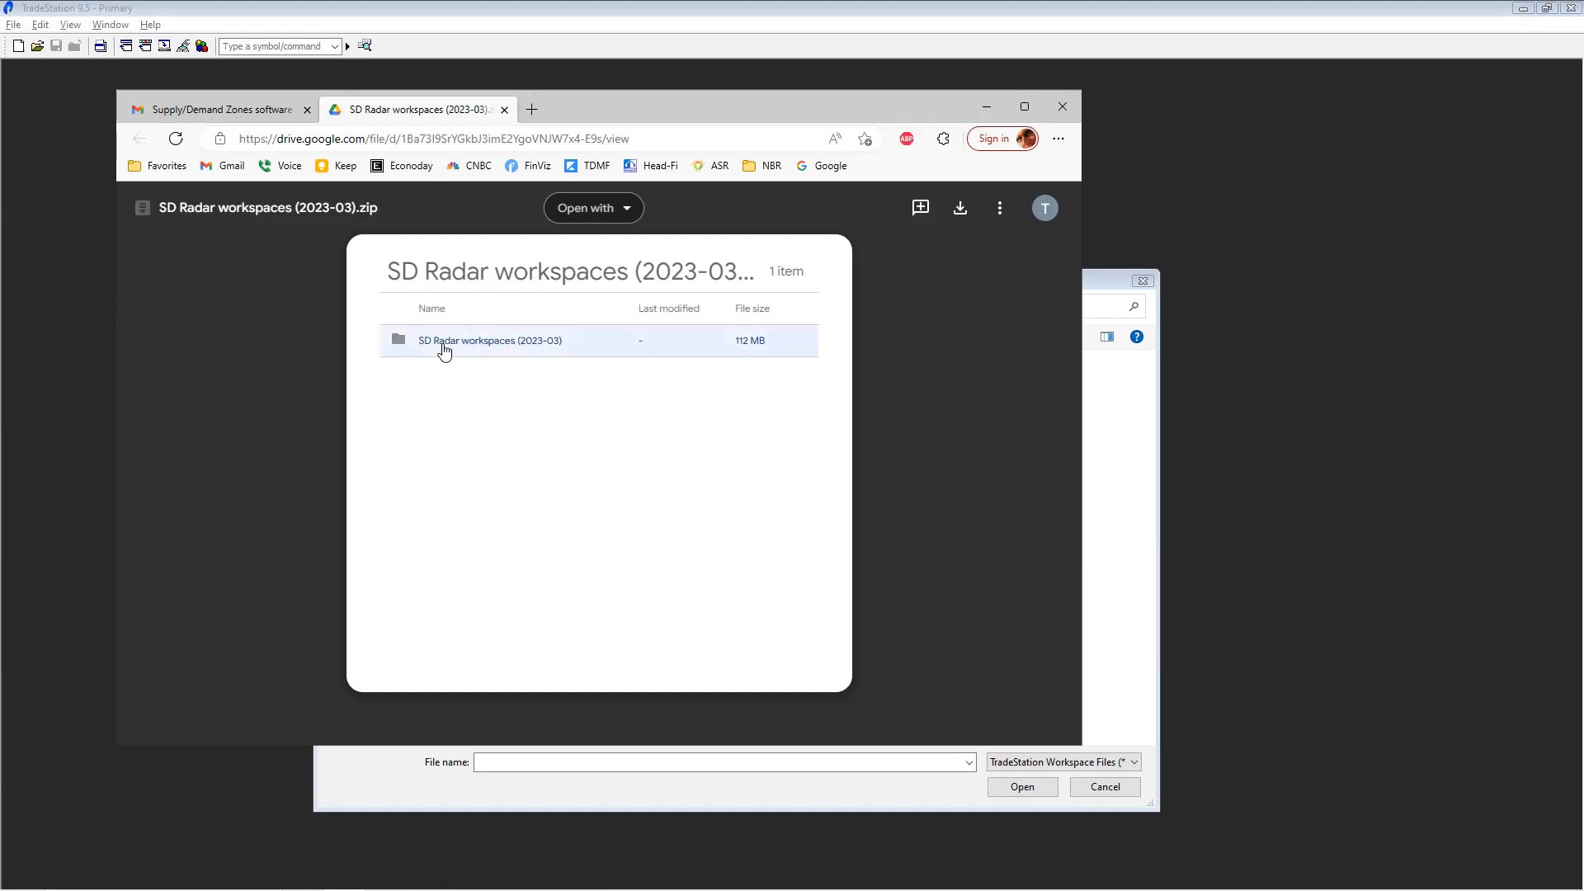
pyautogui.click(487, 349)
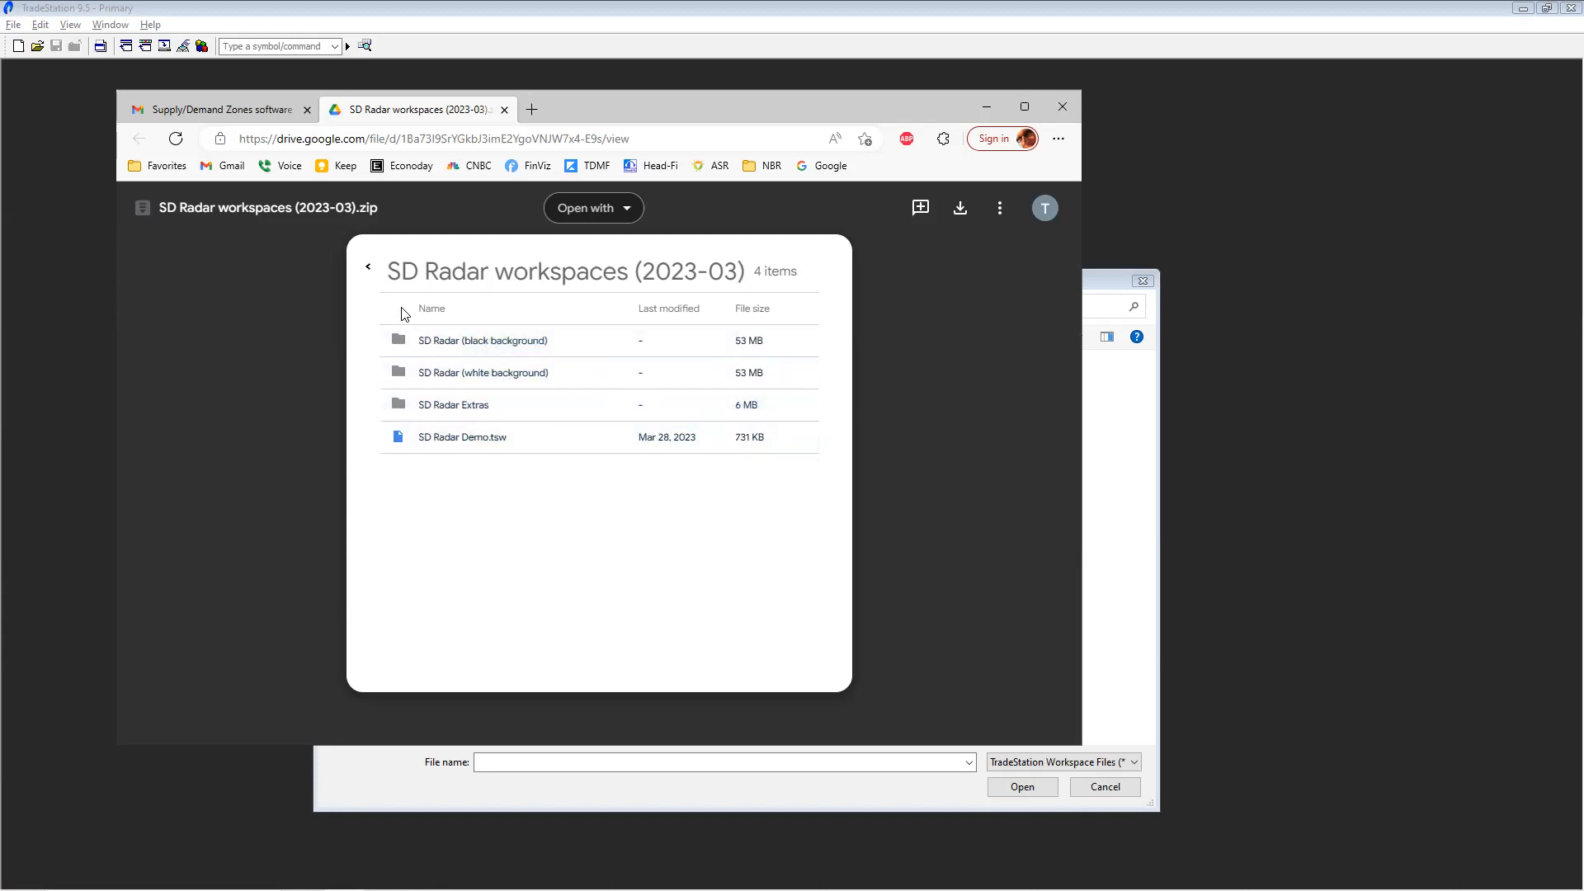
pyautogui.click(368, 272)
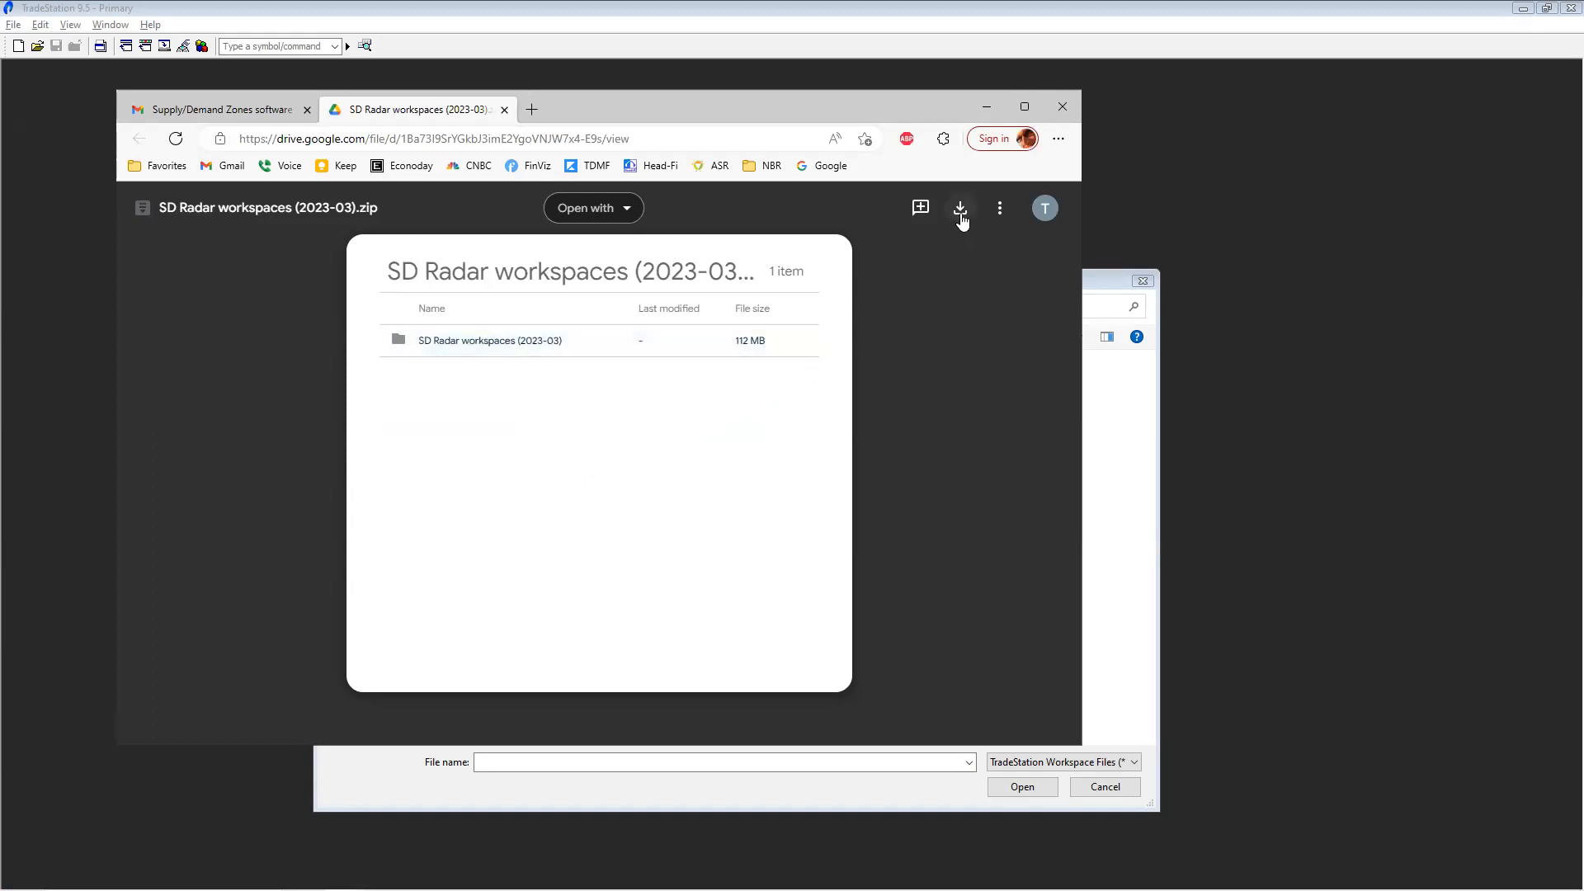
# Download SD Radar workspaces (2023-03).zip from Google Drive and open the archive
pyautogui.click(961, 211)
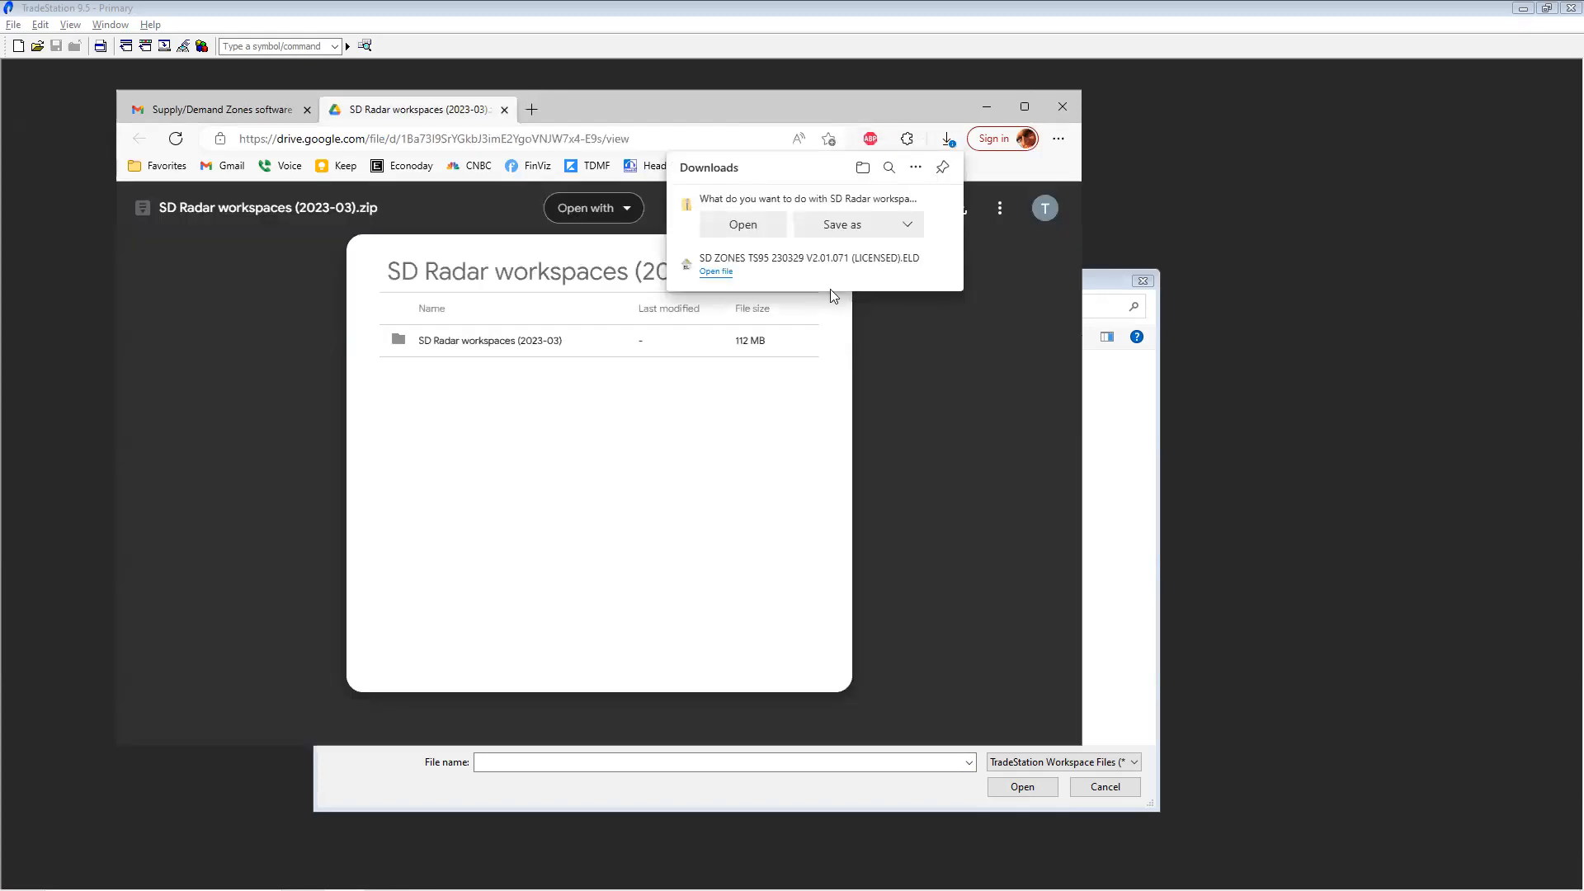
pyautogui.moveTo(870, 258)
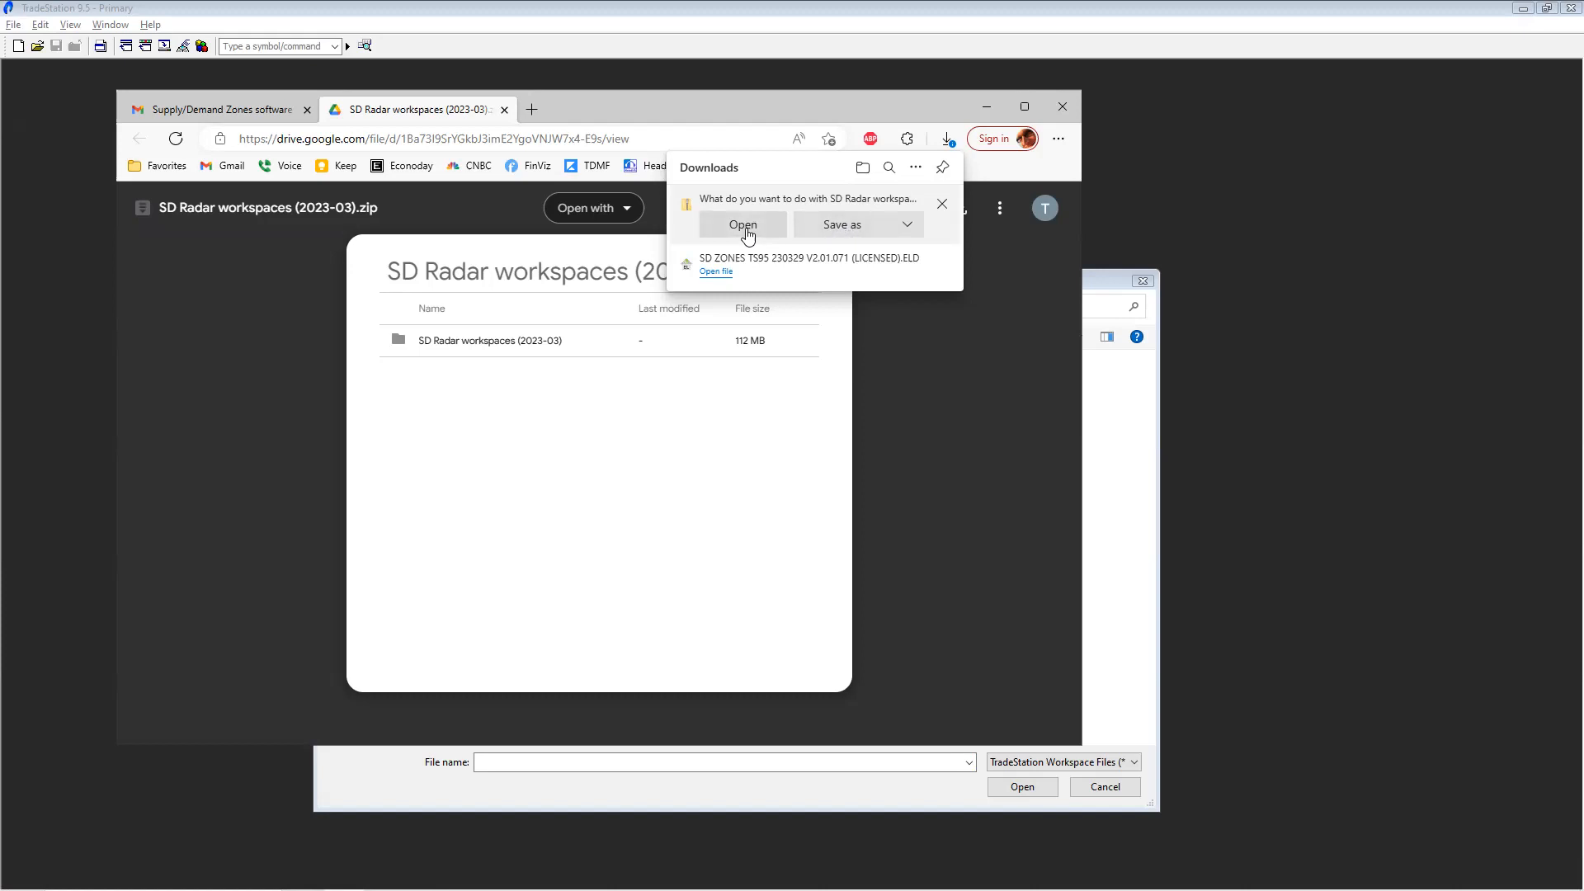
pyautogui.click(748, 237)
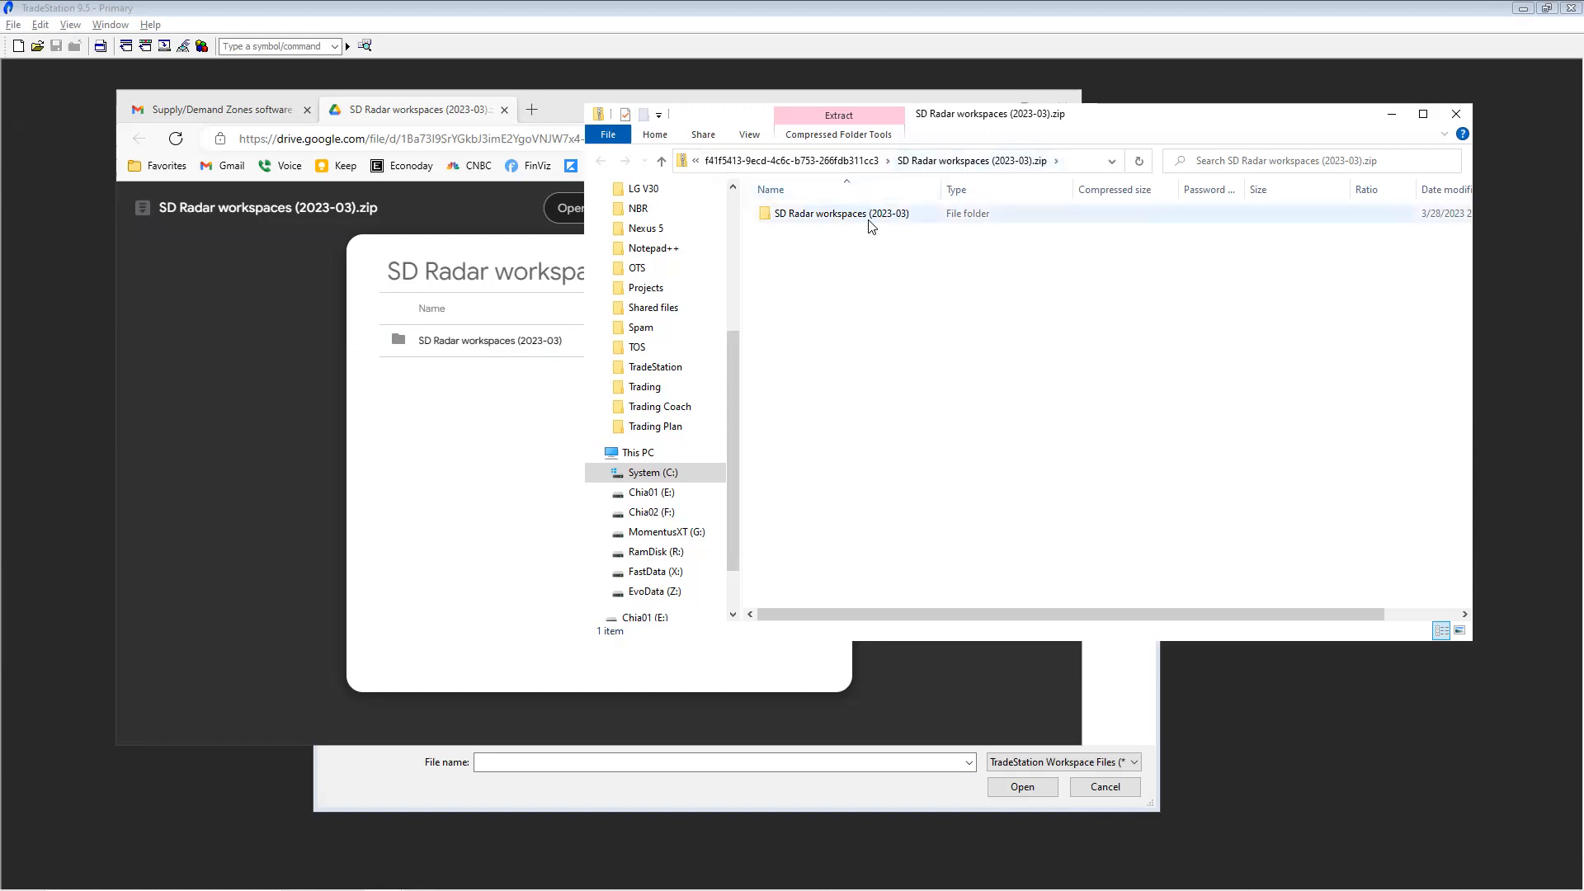
# Copy the SD Radar workspaces (2023-03) folder from the ZIP into the TS95 folder under OneDrive's TradeStation folder and open the copy
pyautogui.rightClick(813, 217)
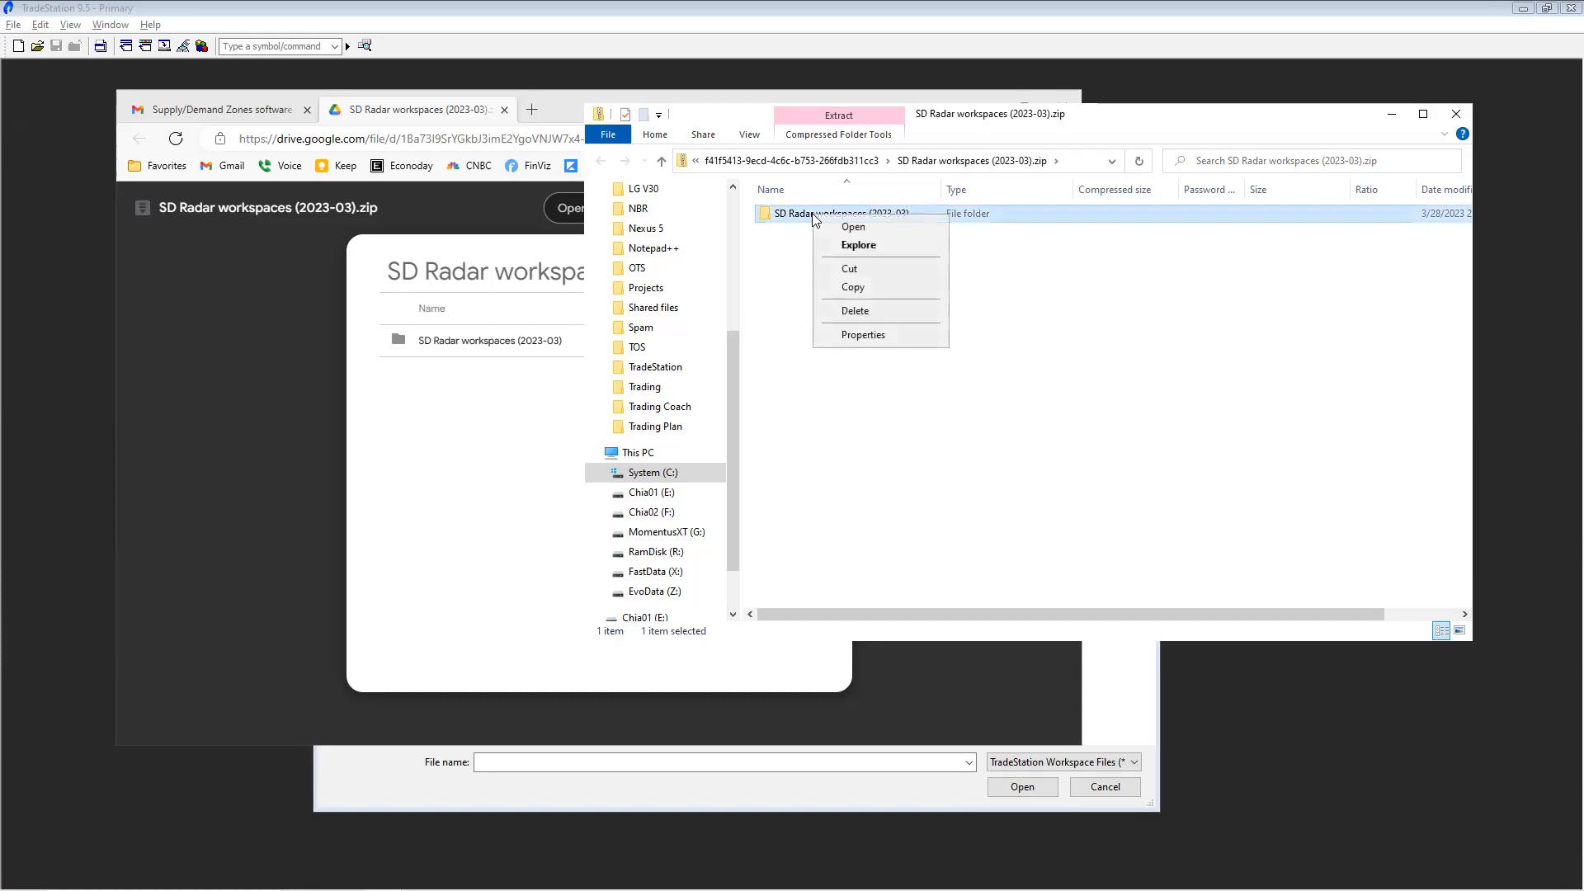
pyautogui.click(855, 287)
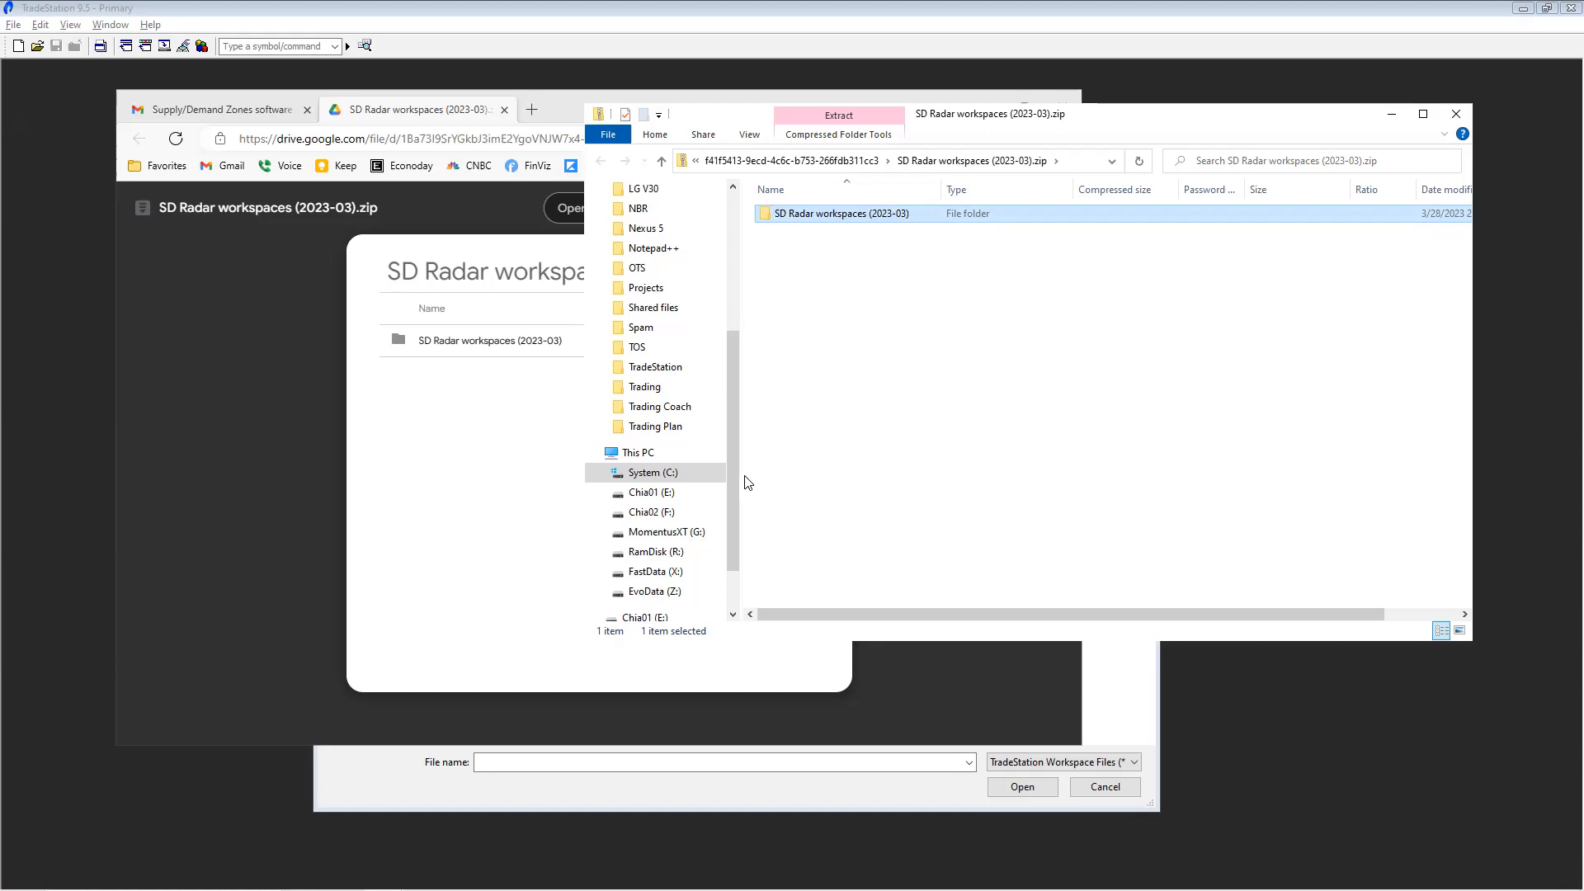
pyautogui.moveTo(732, 494); pyautogui.dragTo(739, 463)
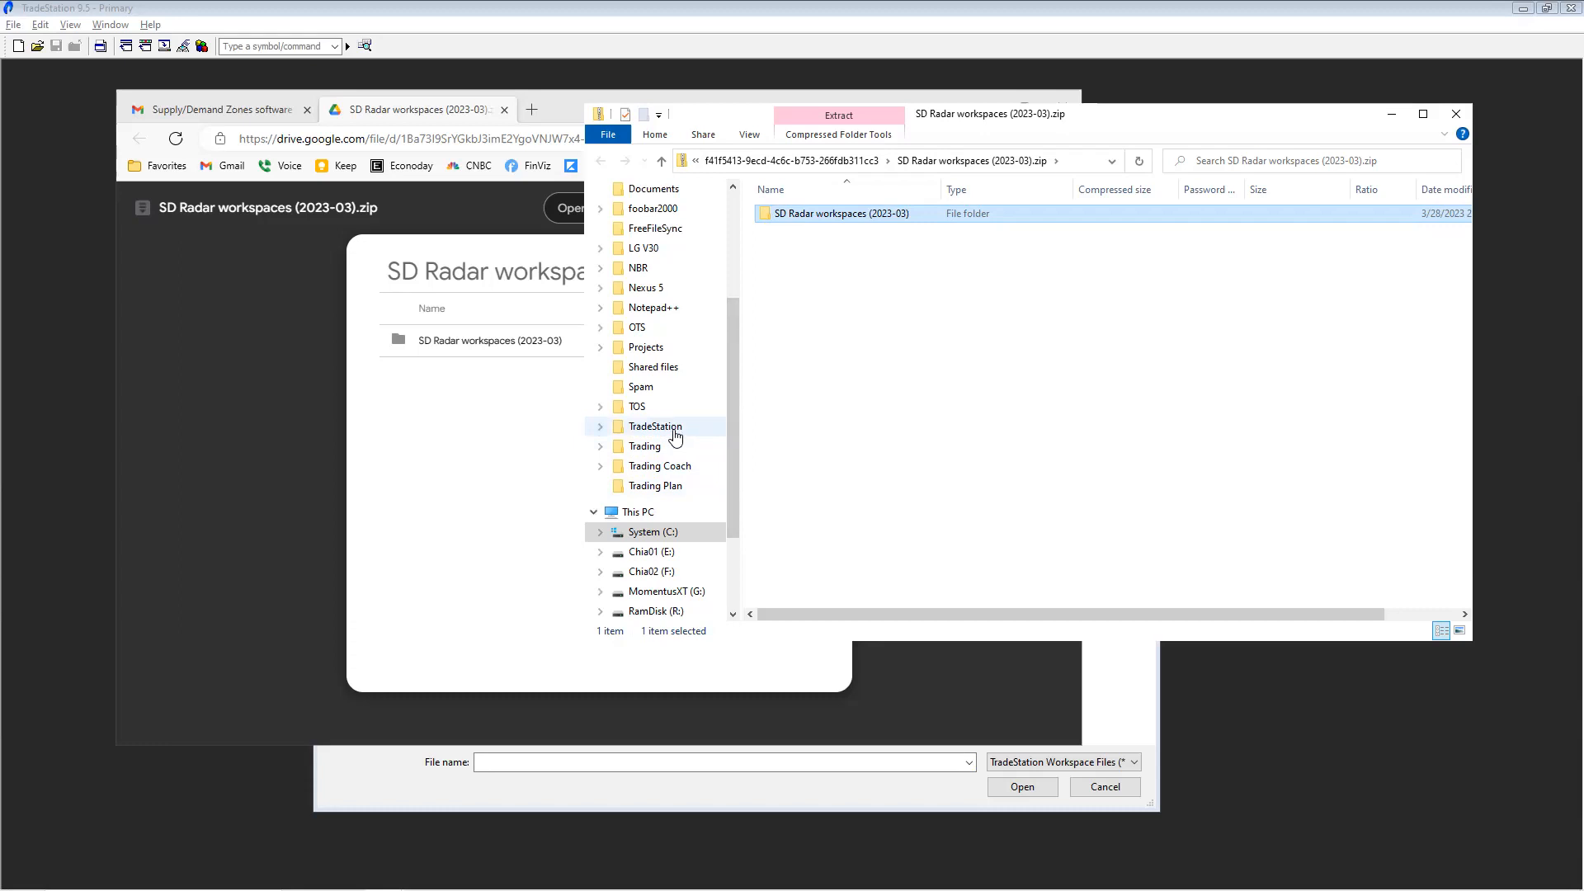
pyautogui.moveTo(739, 441)
pyautogui.mouseDown()
pyautogui.moveTo(735, 400)
pyautogui.moveTo(728, 452)
pyautogui.mouseUp()
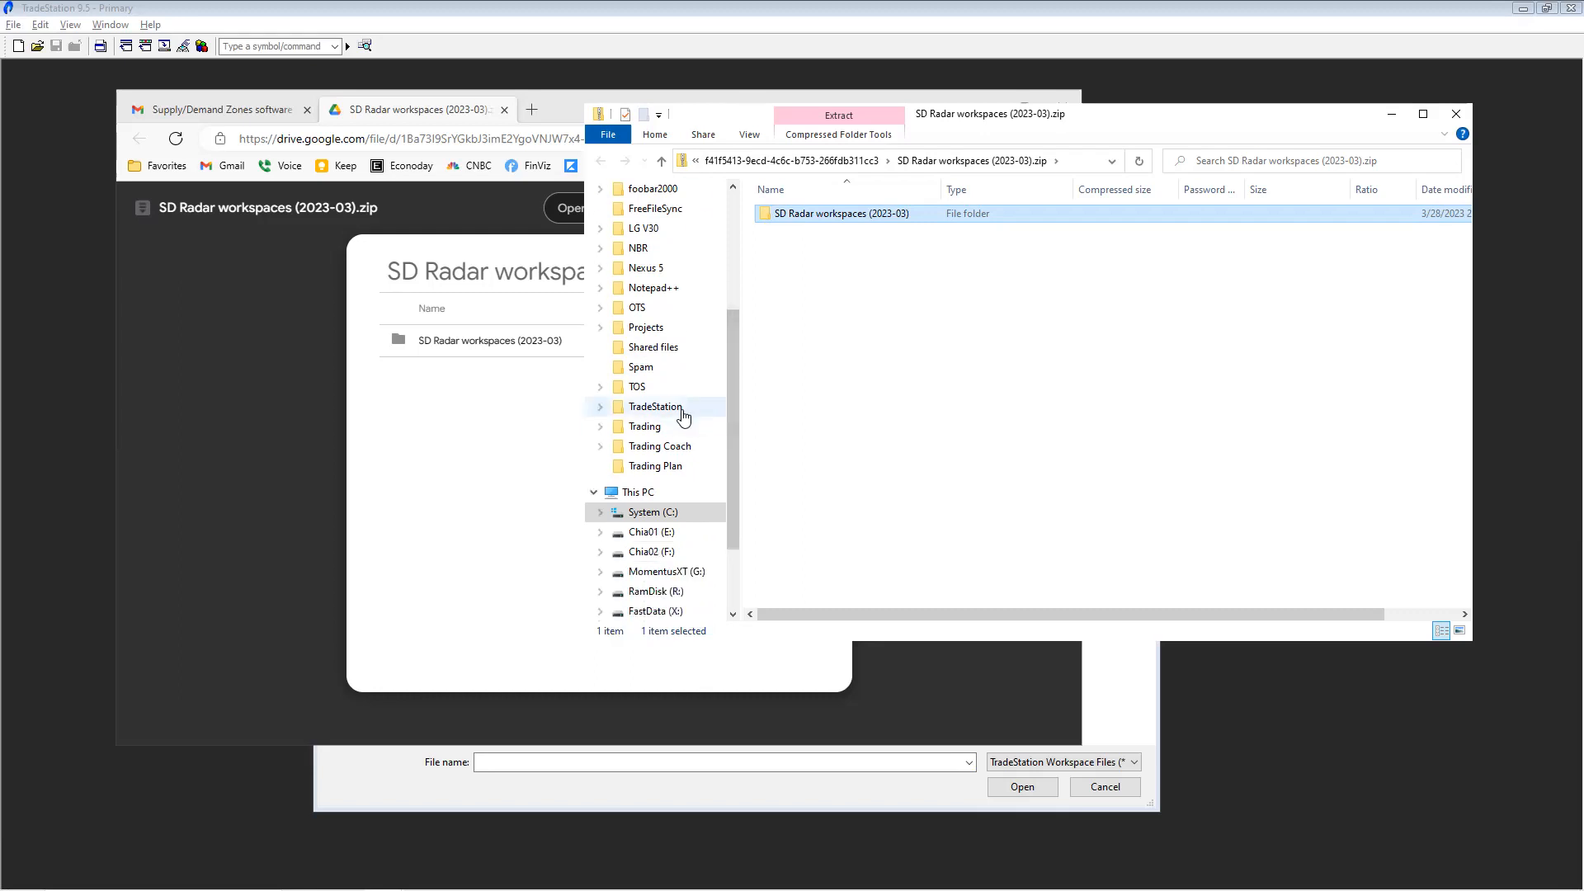
pyautogui.click(682, 411)
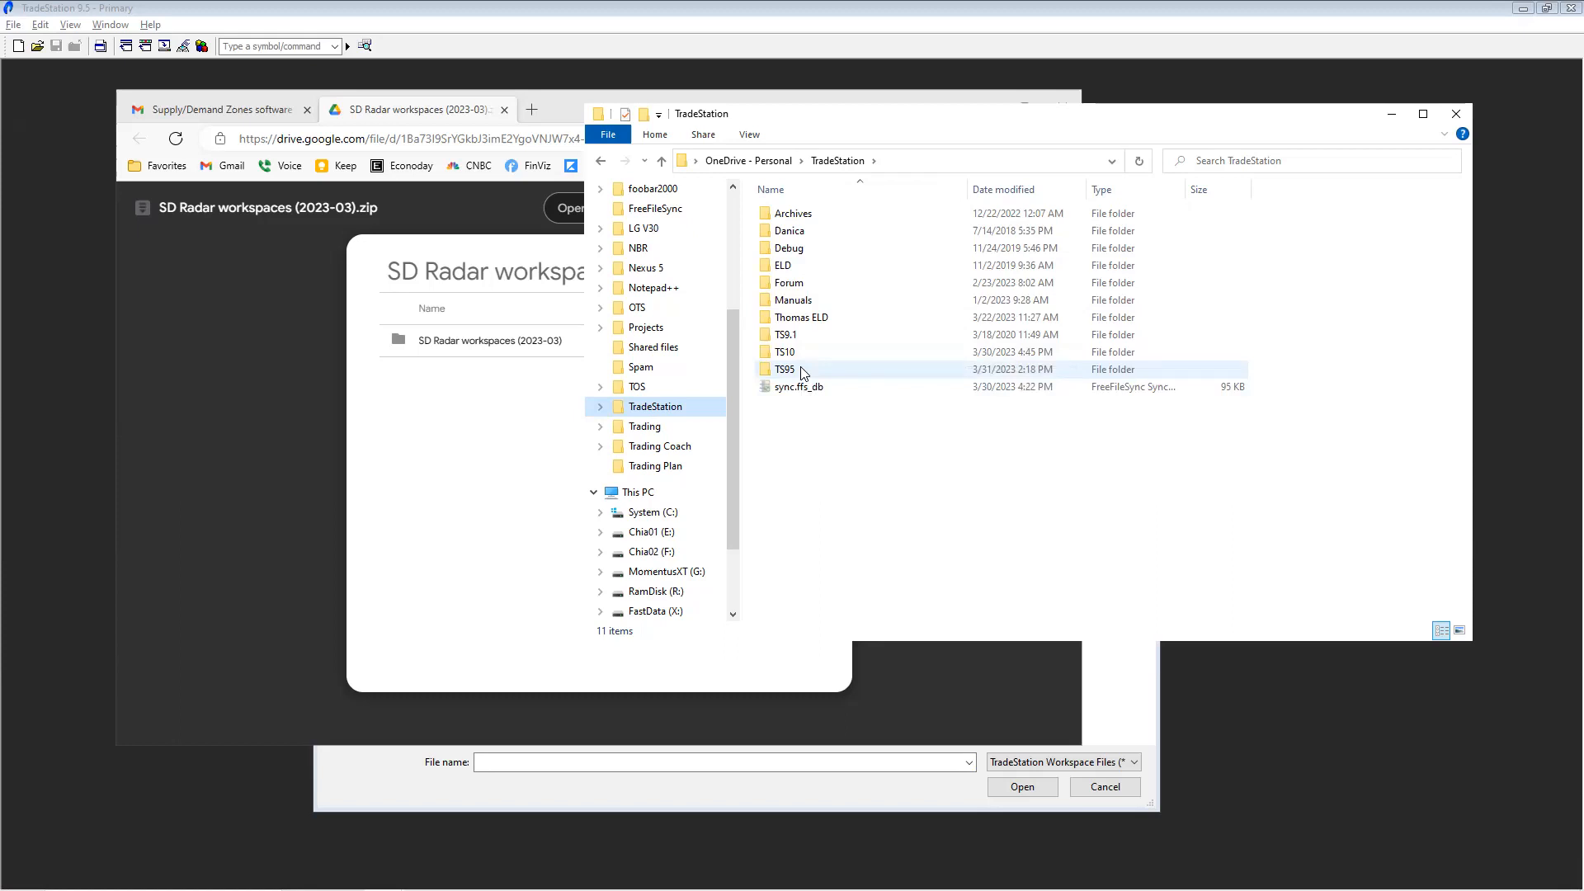
pyautogui.doubleClick(801, 372)
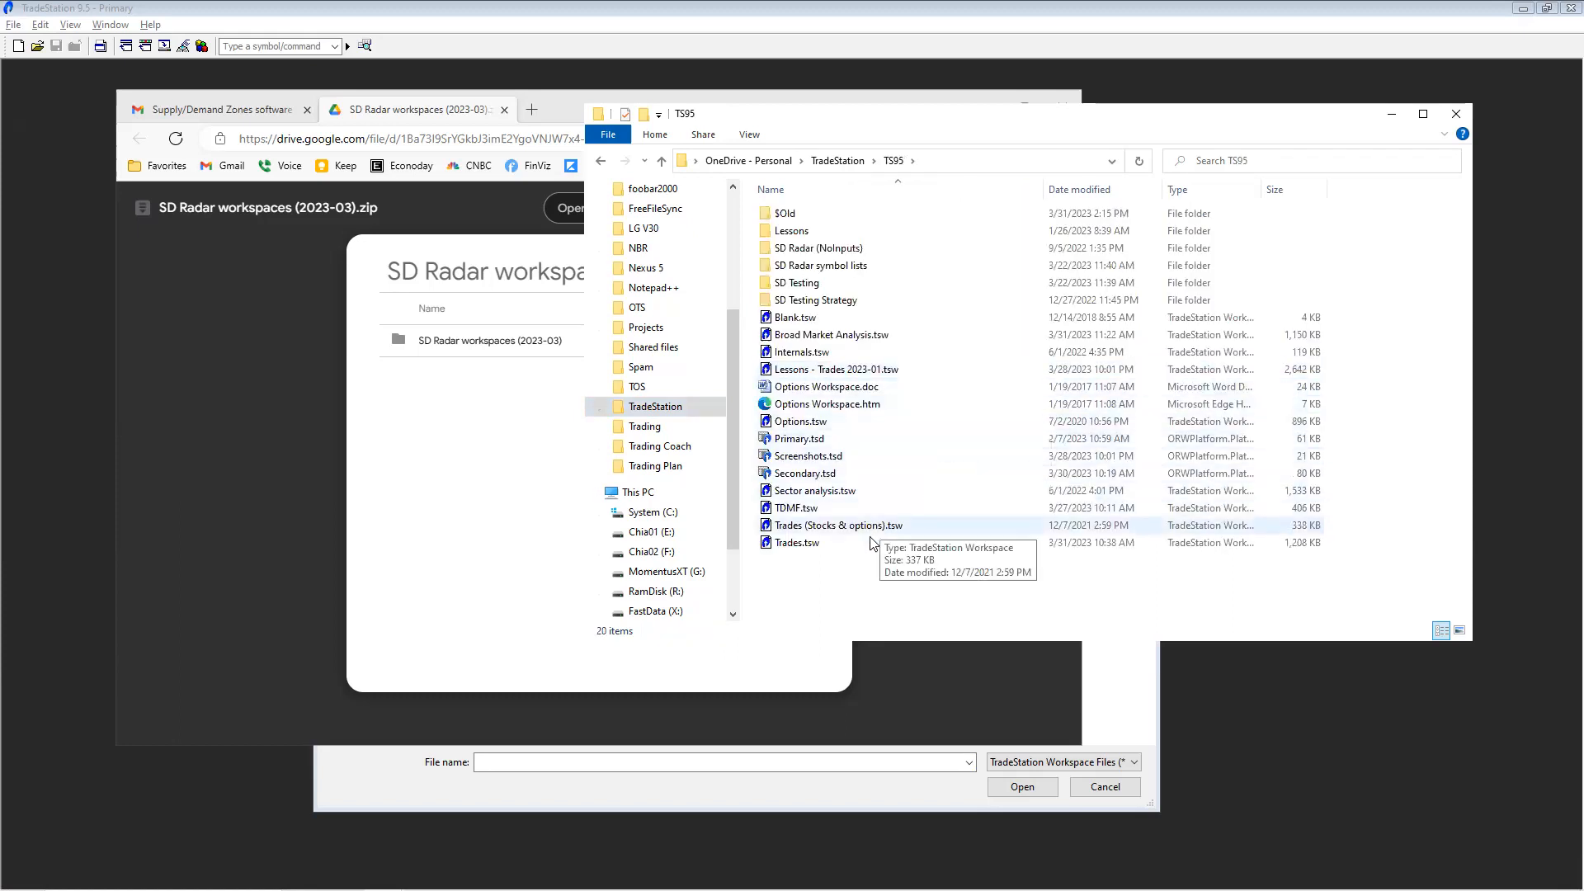
pyautogui.rightClick(813, 571)
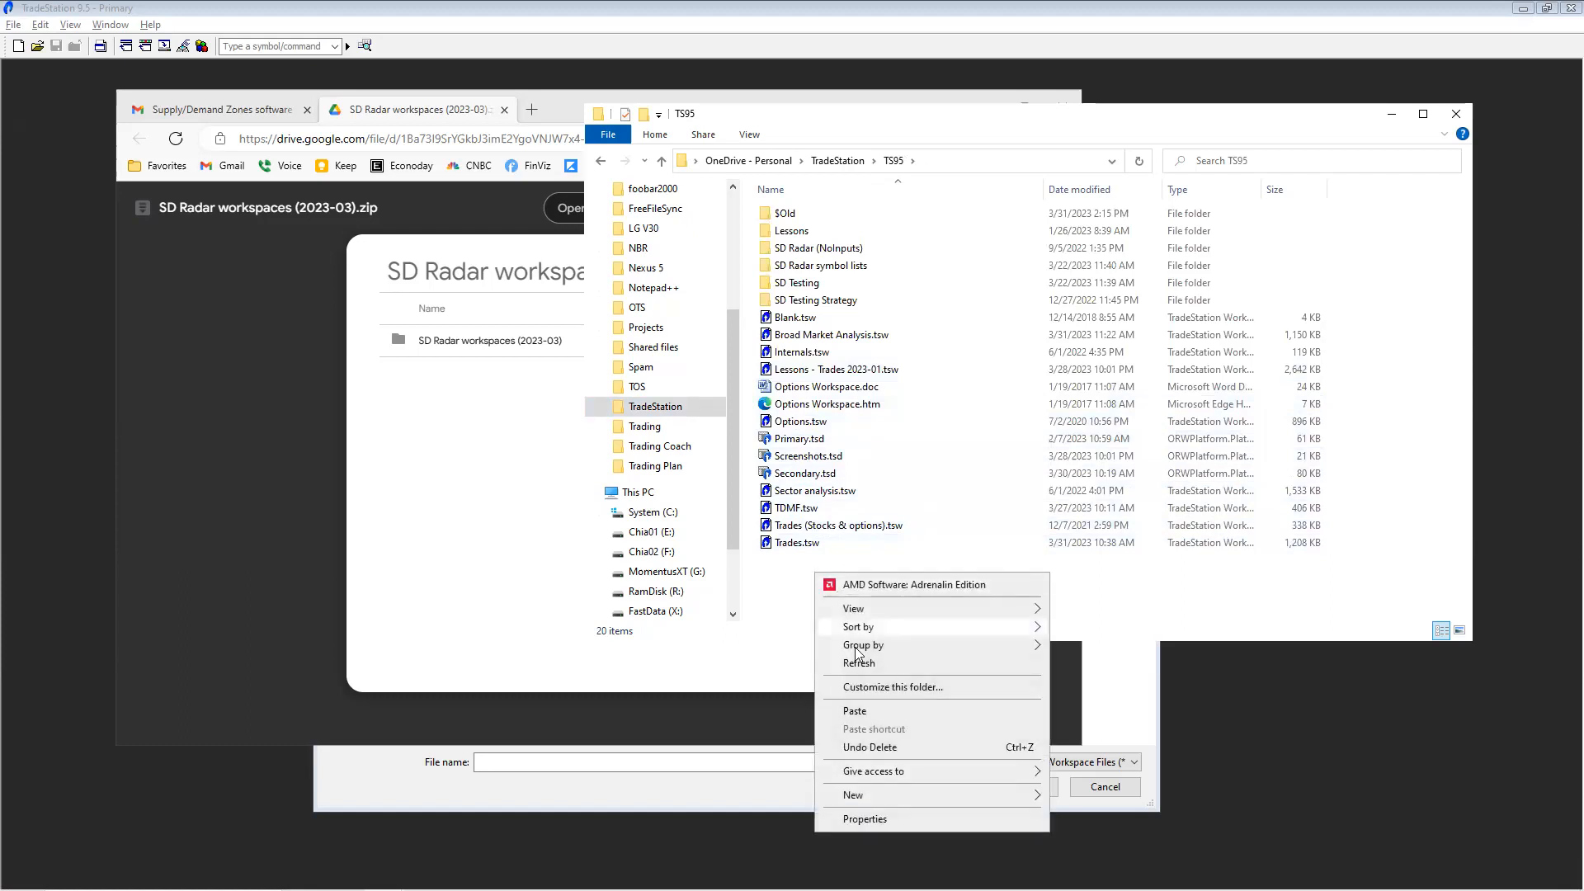
pyautogui.click(855, 711)
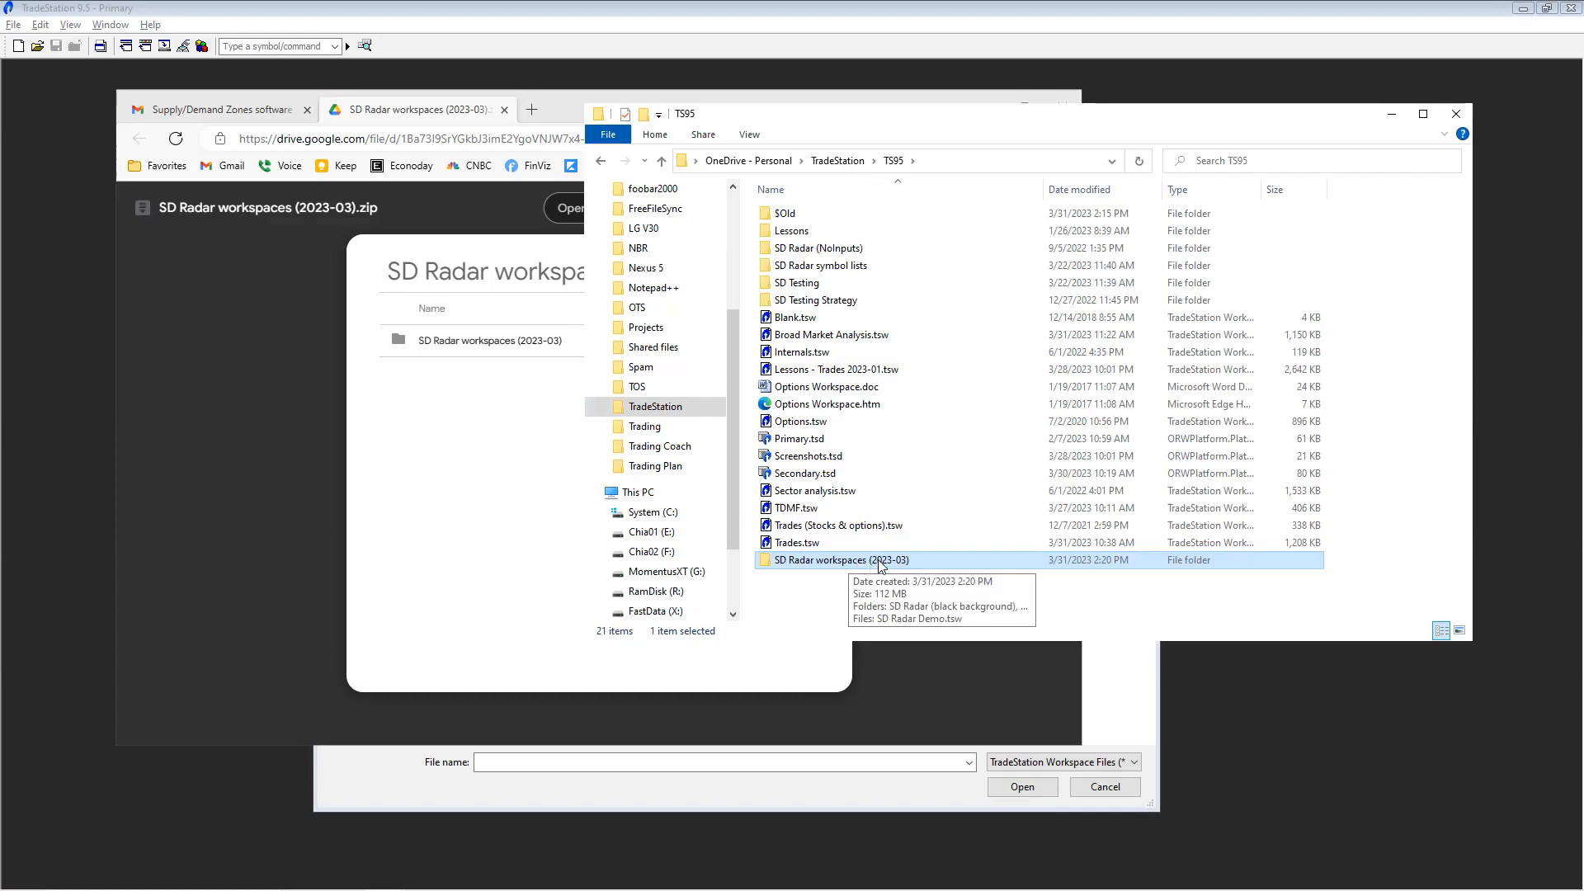
pyautogui.doubleClick(873, 562)
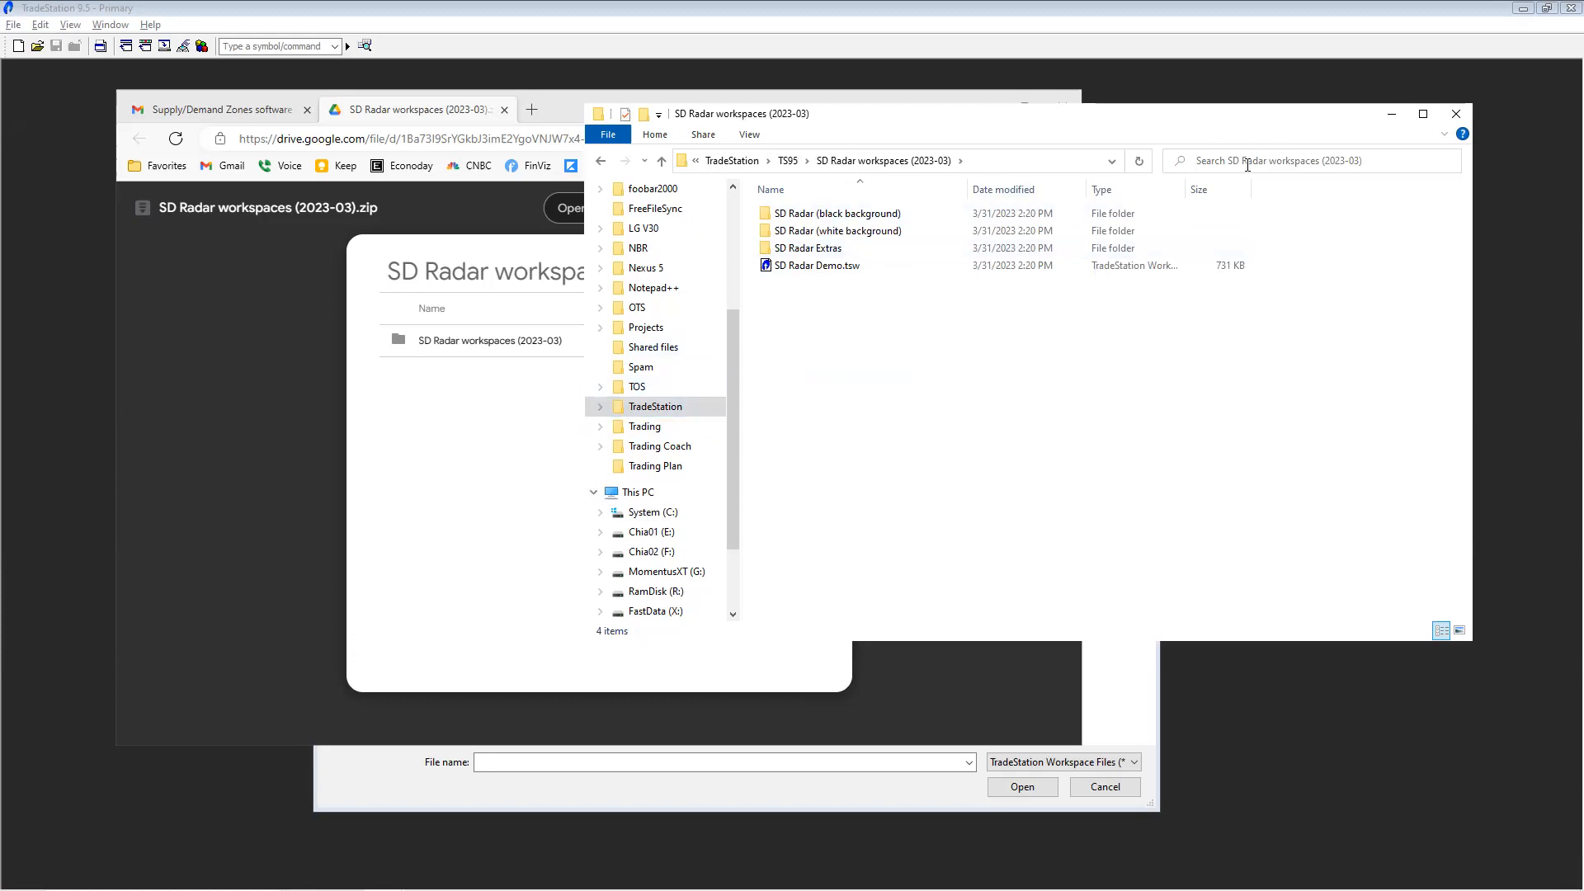
pyautogui.moveTo(1200, 126); pyautogui.dragTo(1254, 198)
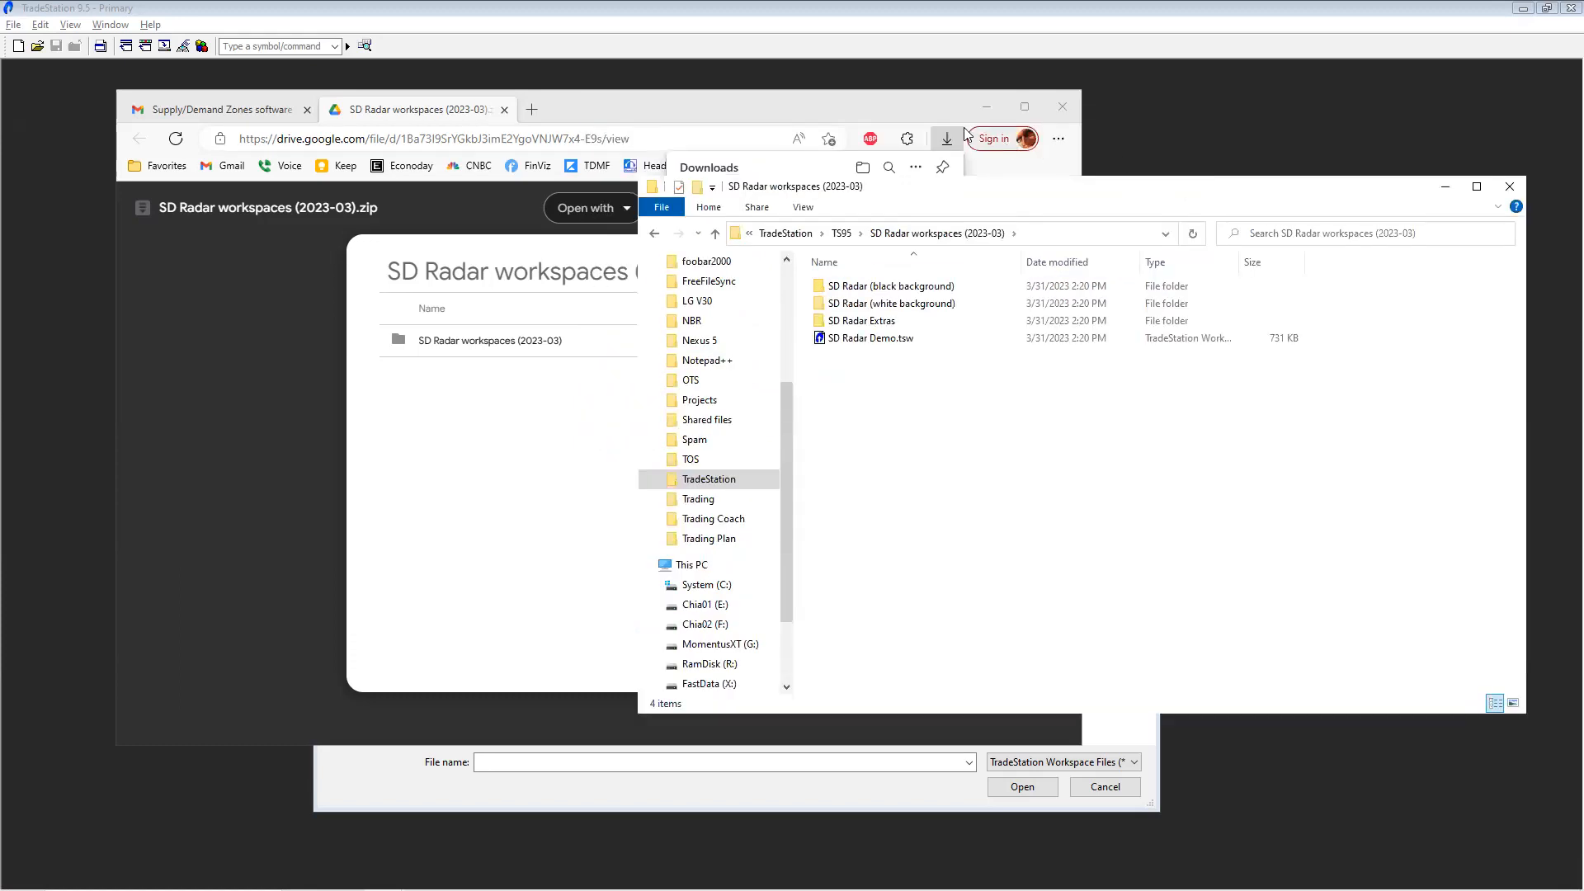
# Close the Google Drive page and the File Explorer window, and return to TradeStation's Open Workspace dialog
pyautogui.click(893, 114)
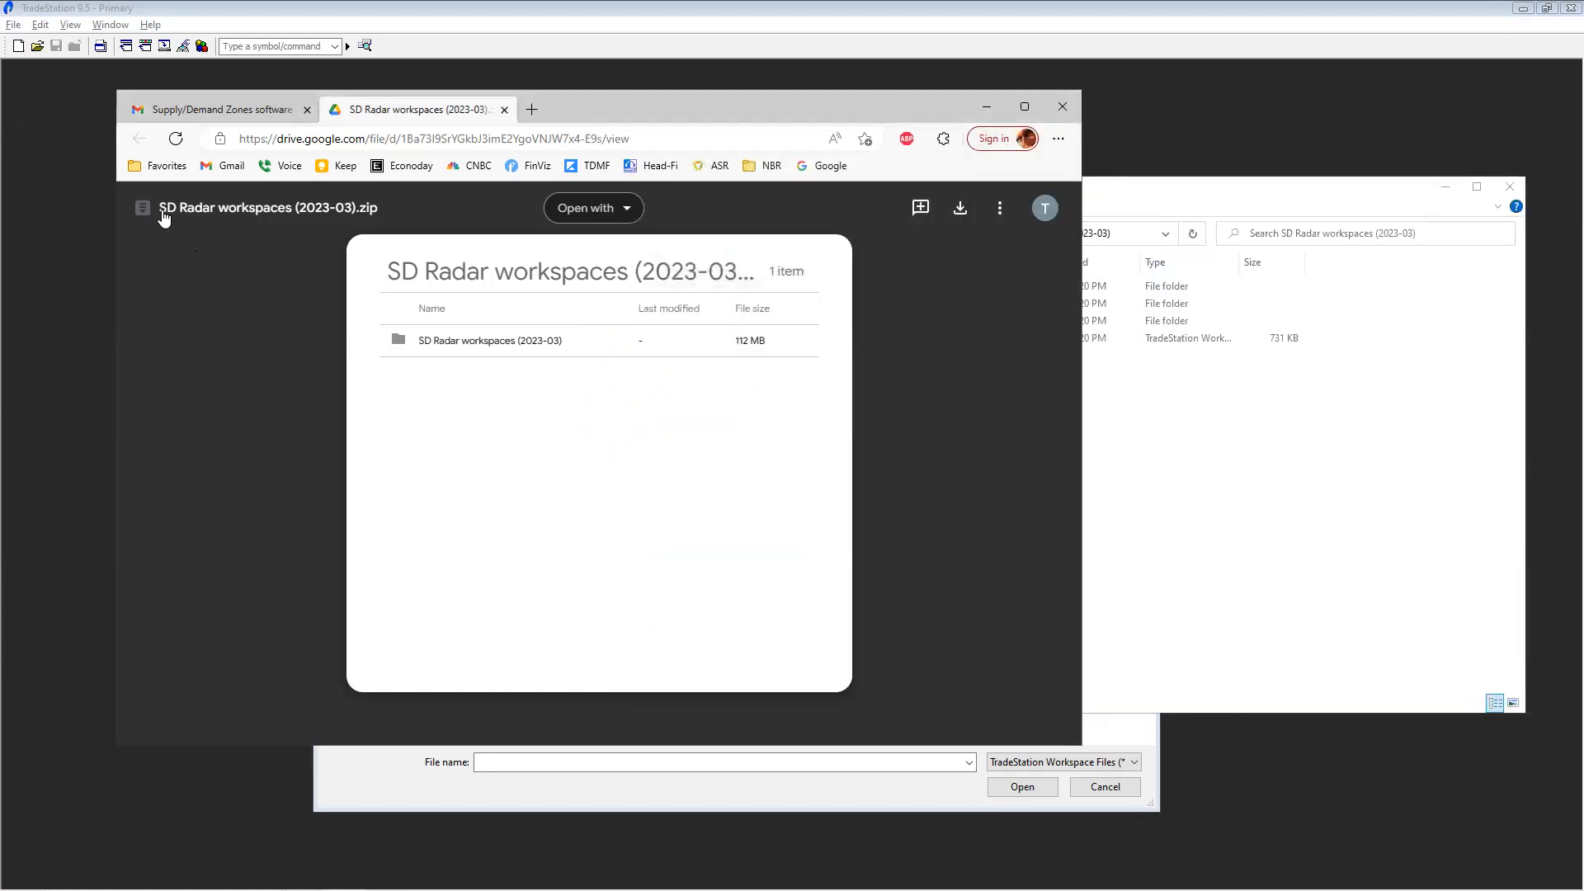
pyautogui.click(504, 110)
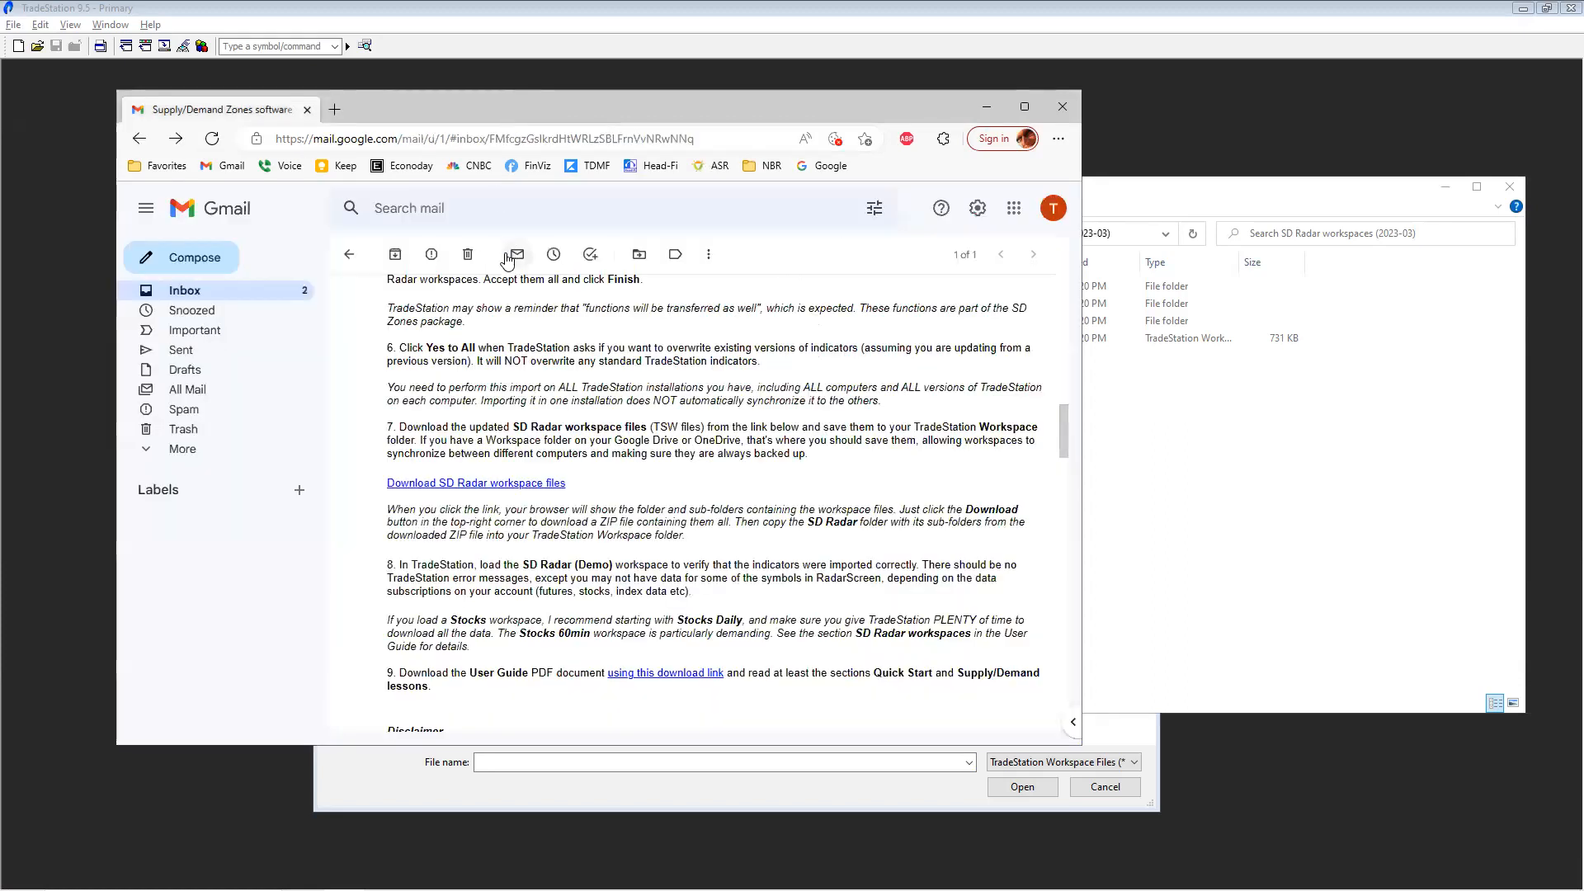
pyautogui.click(1127, 206)
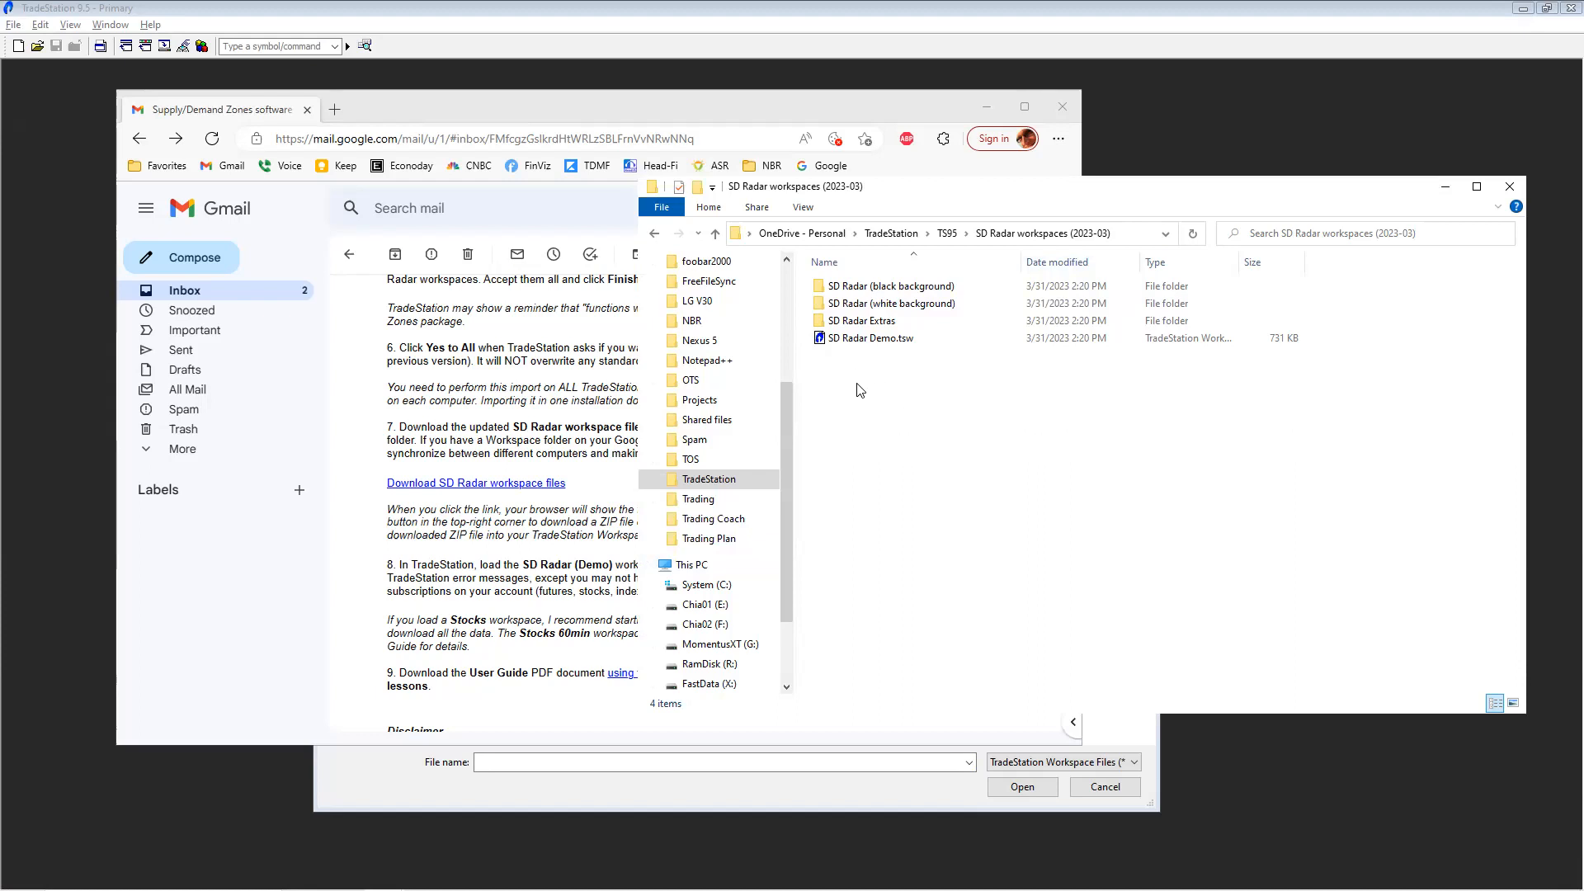
pyautogui.click(1509, 188)
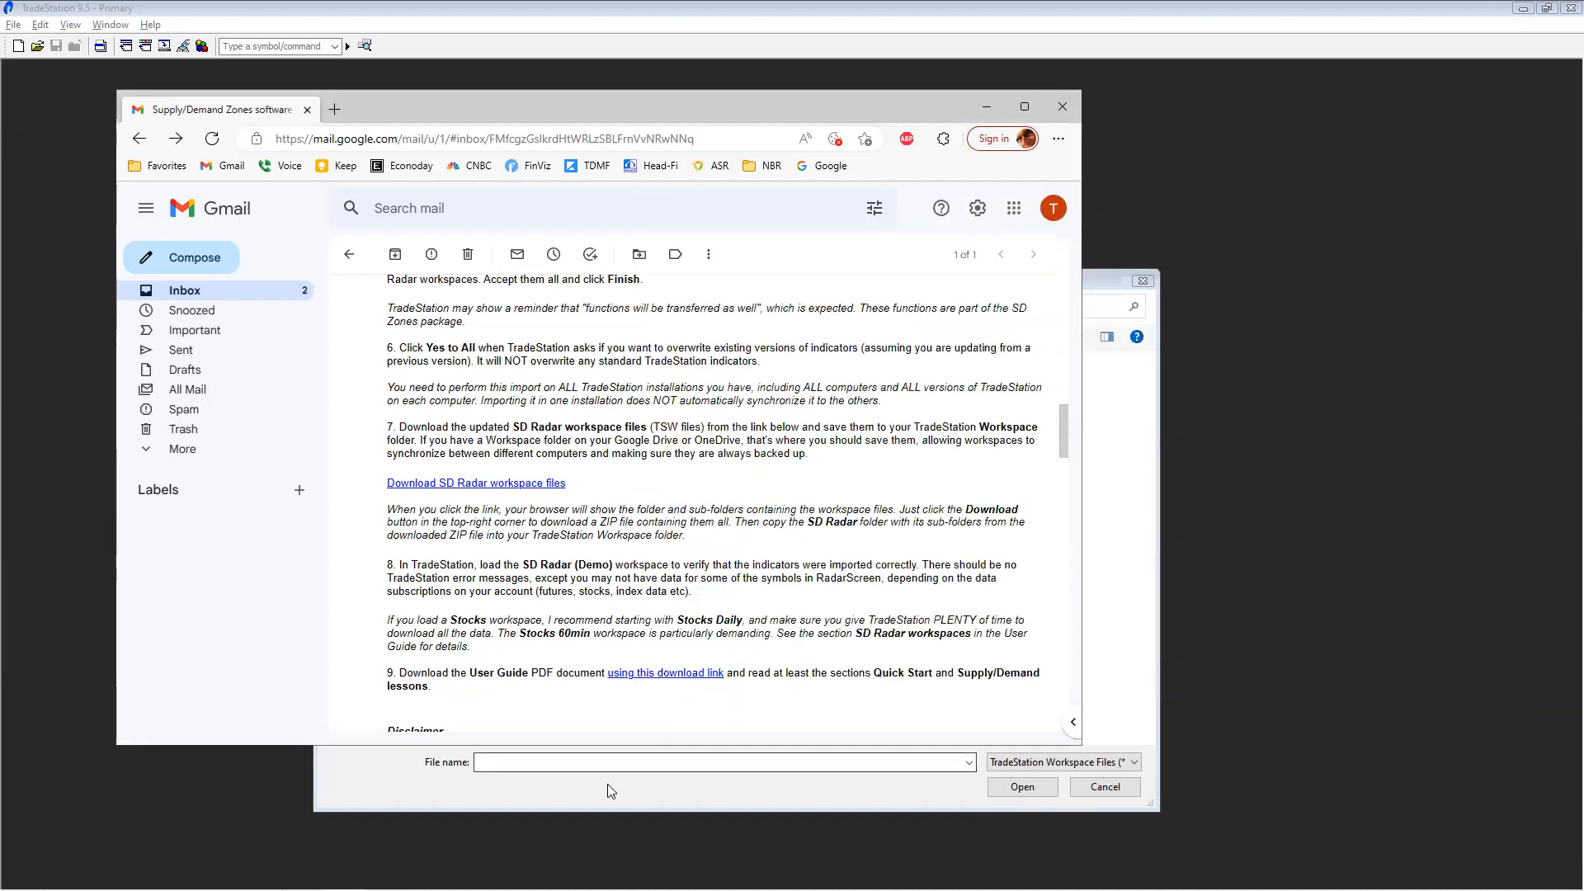
pyautogui.click(1127, 413)
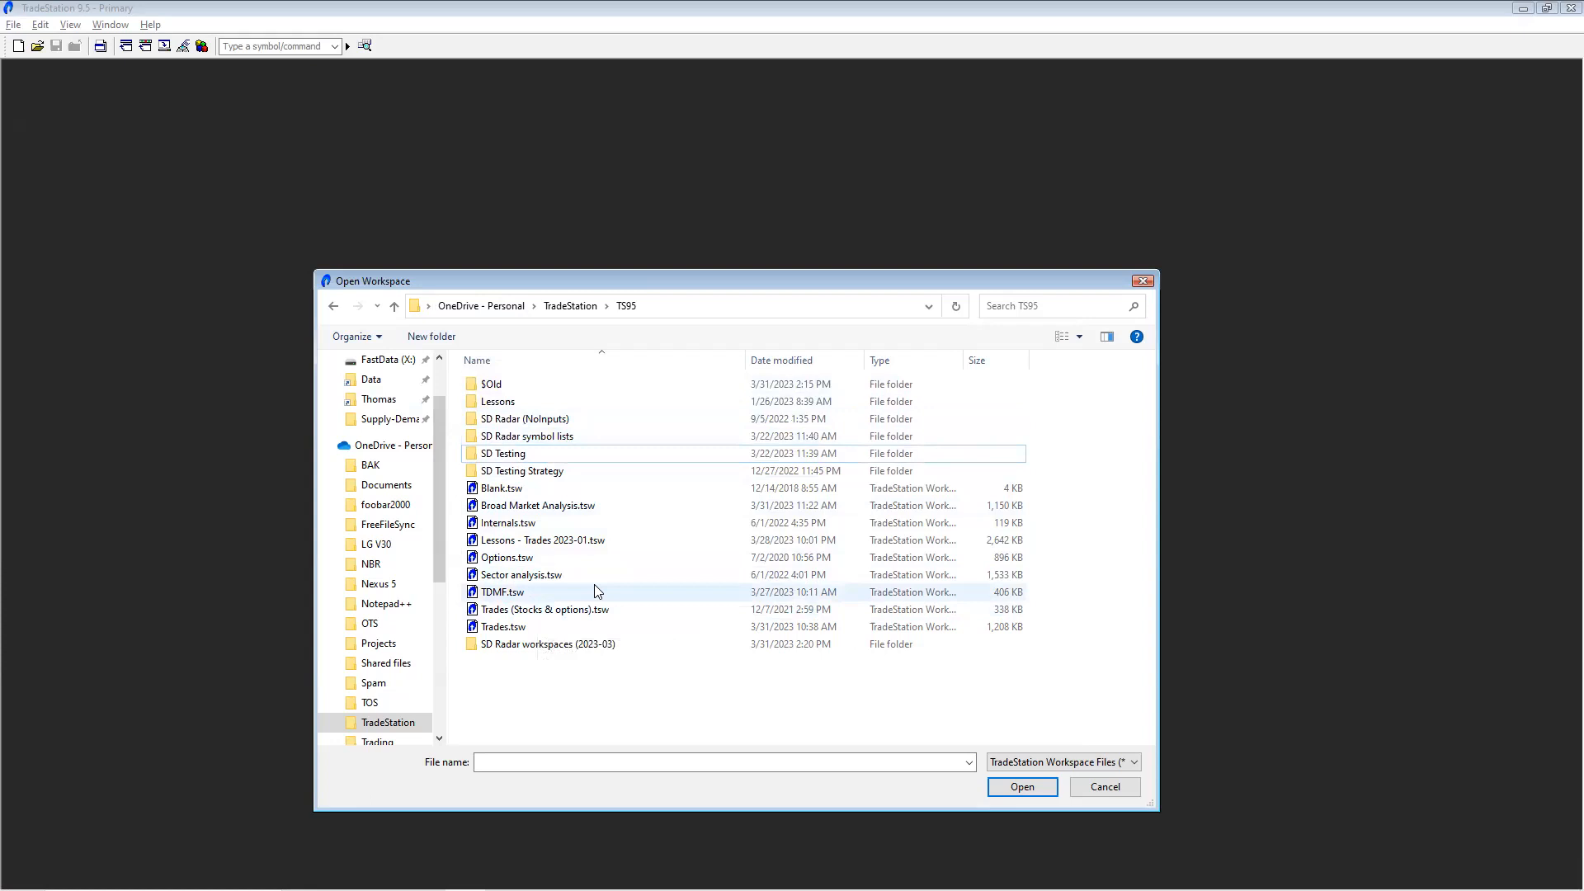
# Open the SD Radar Demo.tsw workspace from the SD Radar workspaces (2023-03) folder
pyautogui.moveTo(583, 284); pyautogui.dragTo(559, 245)
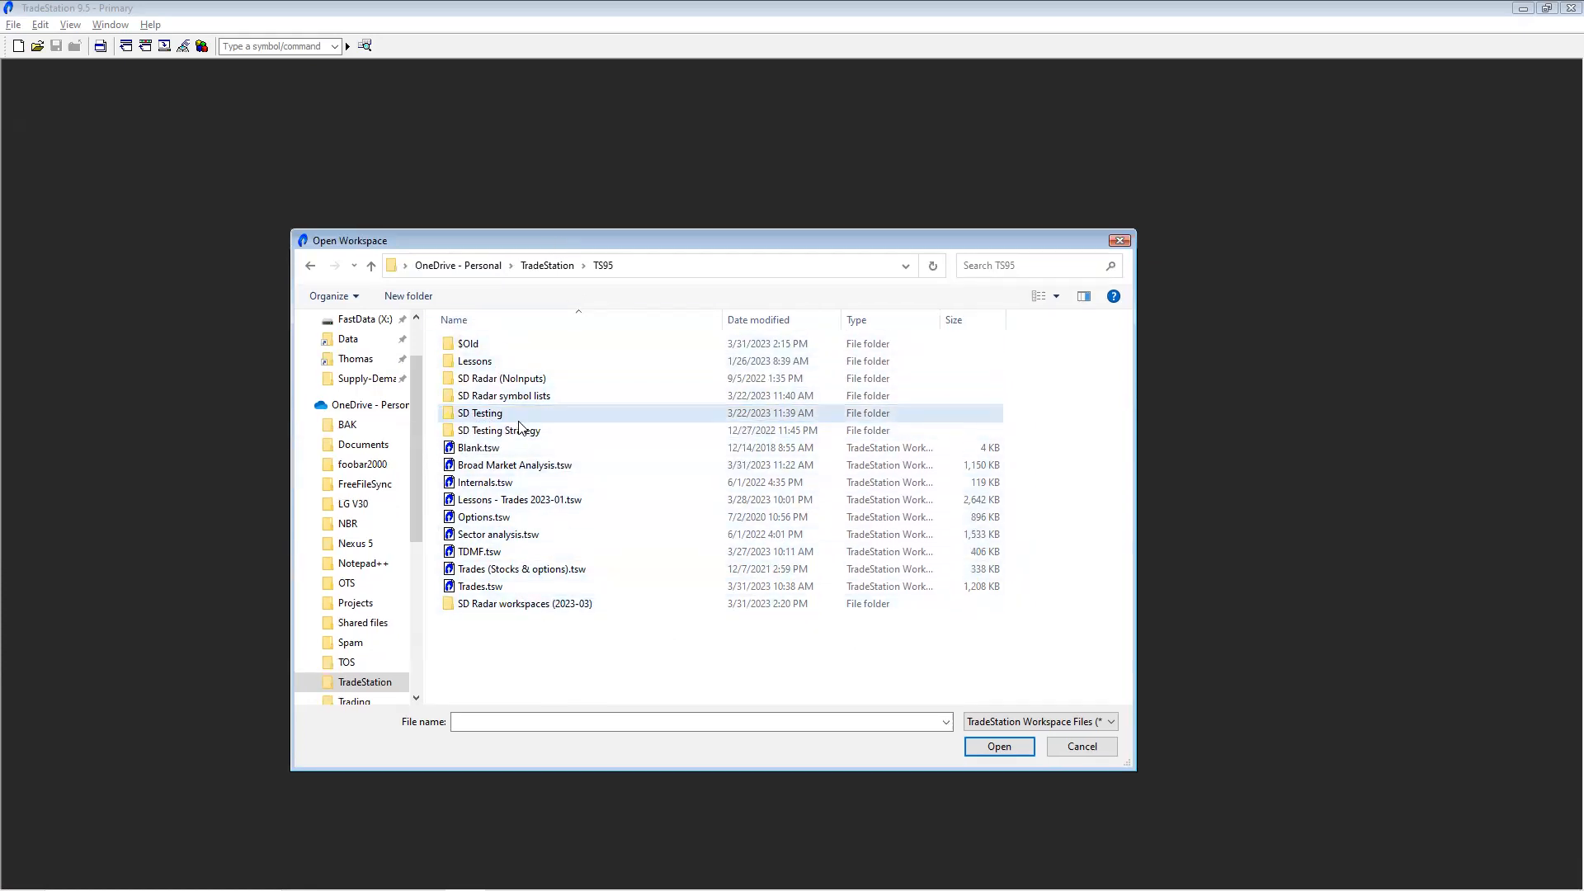
pyautogui.doubleClick(543, 604)
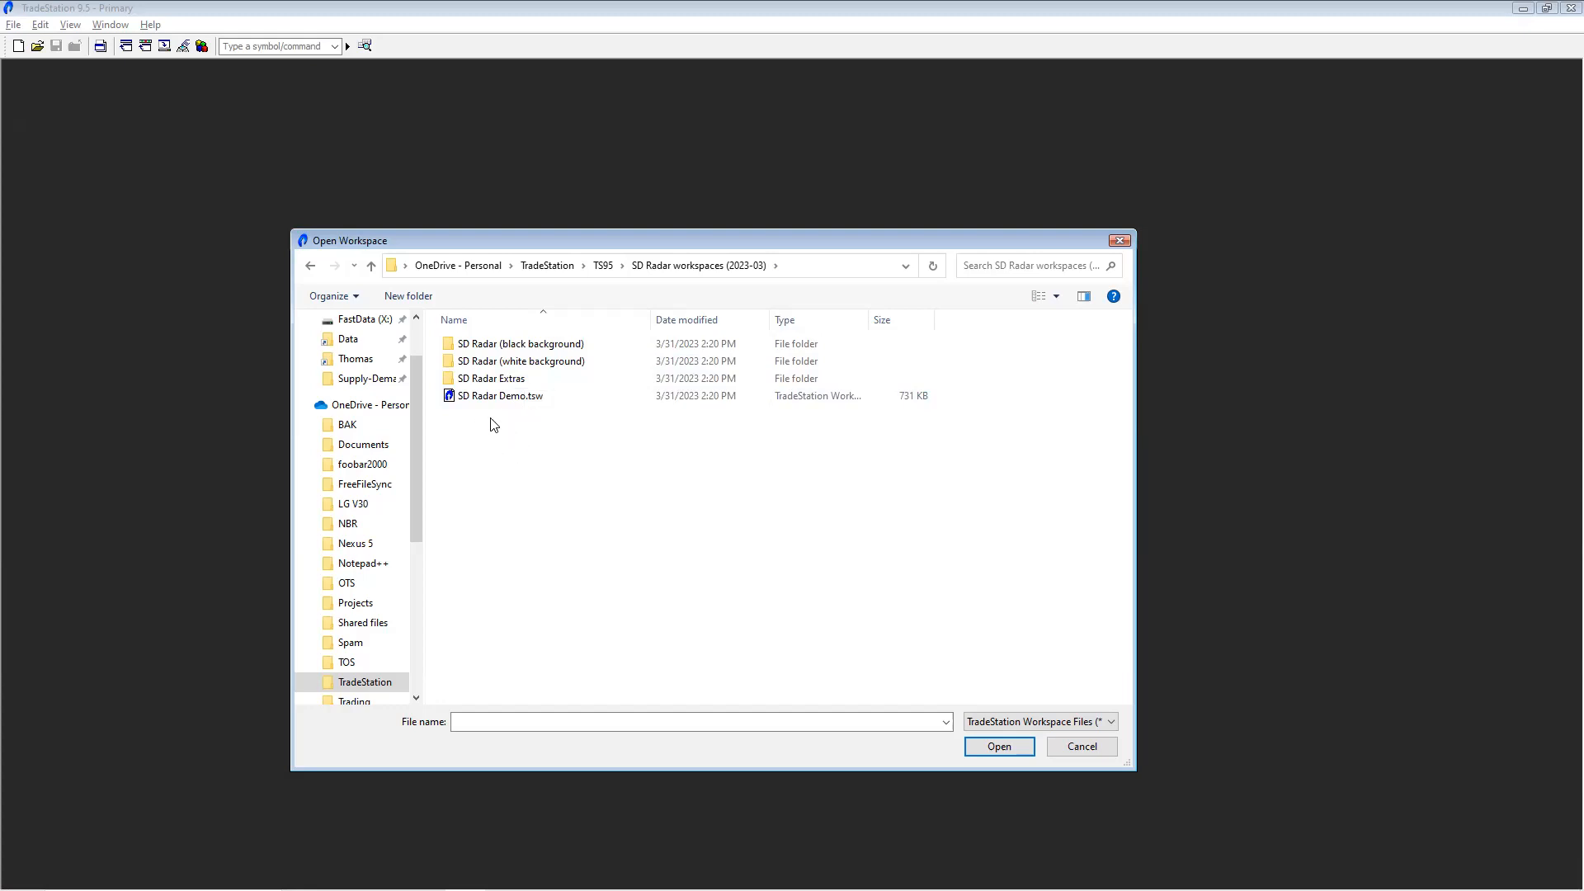
pyautogui.click(507, 404)
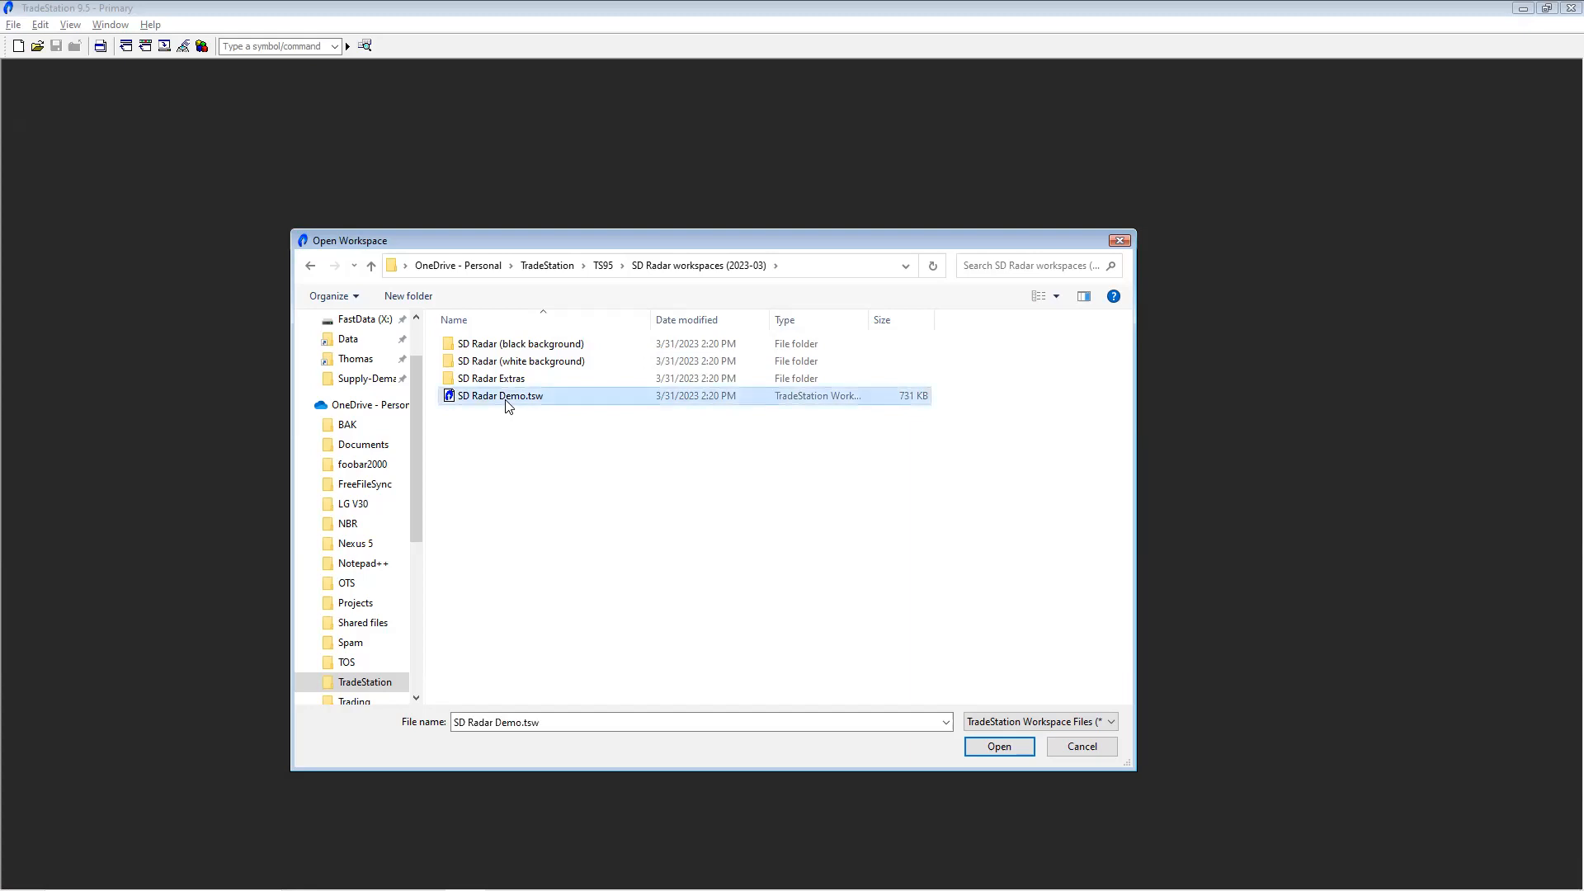
pyautogui.doubleClick(508, 398)
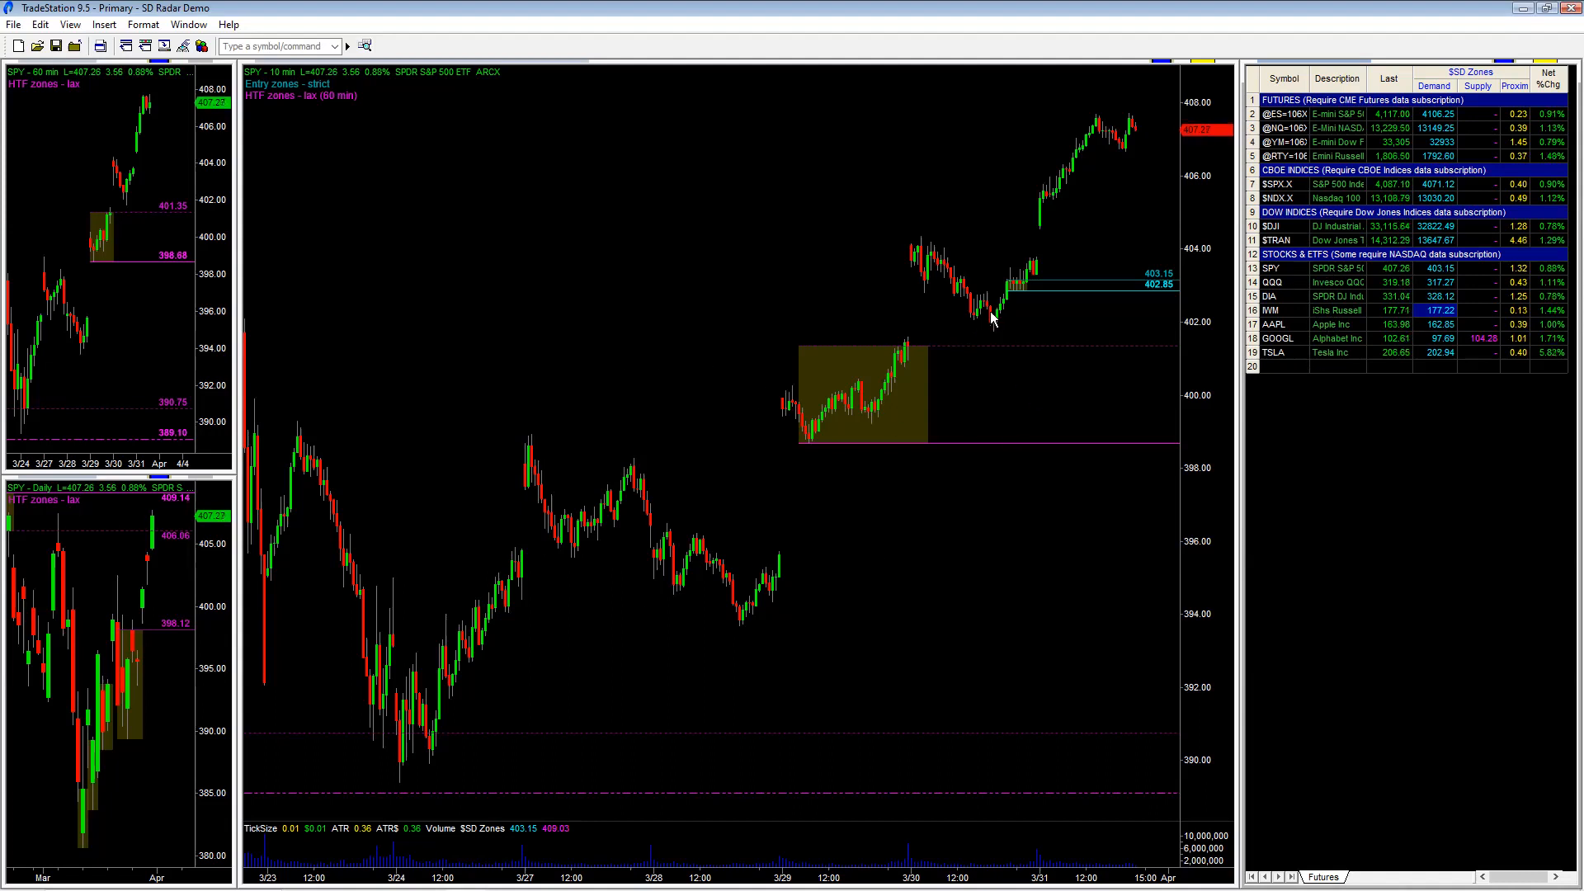
# Switch the linked charts to QQQ through the RadarScreen symbol list, and close the SD Radar Demo workspace
pyautogui.click(1048, 289)
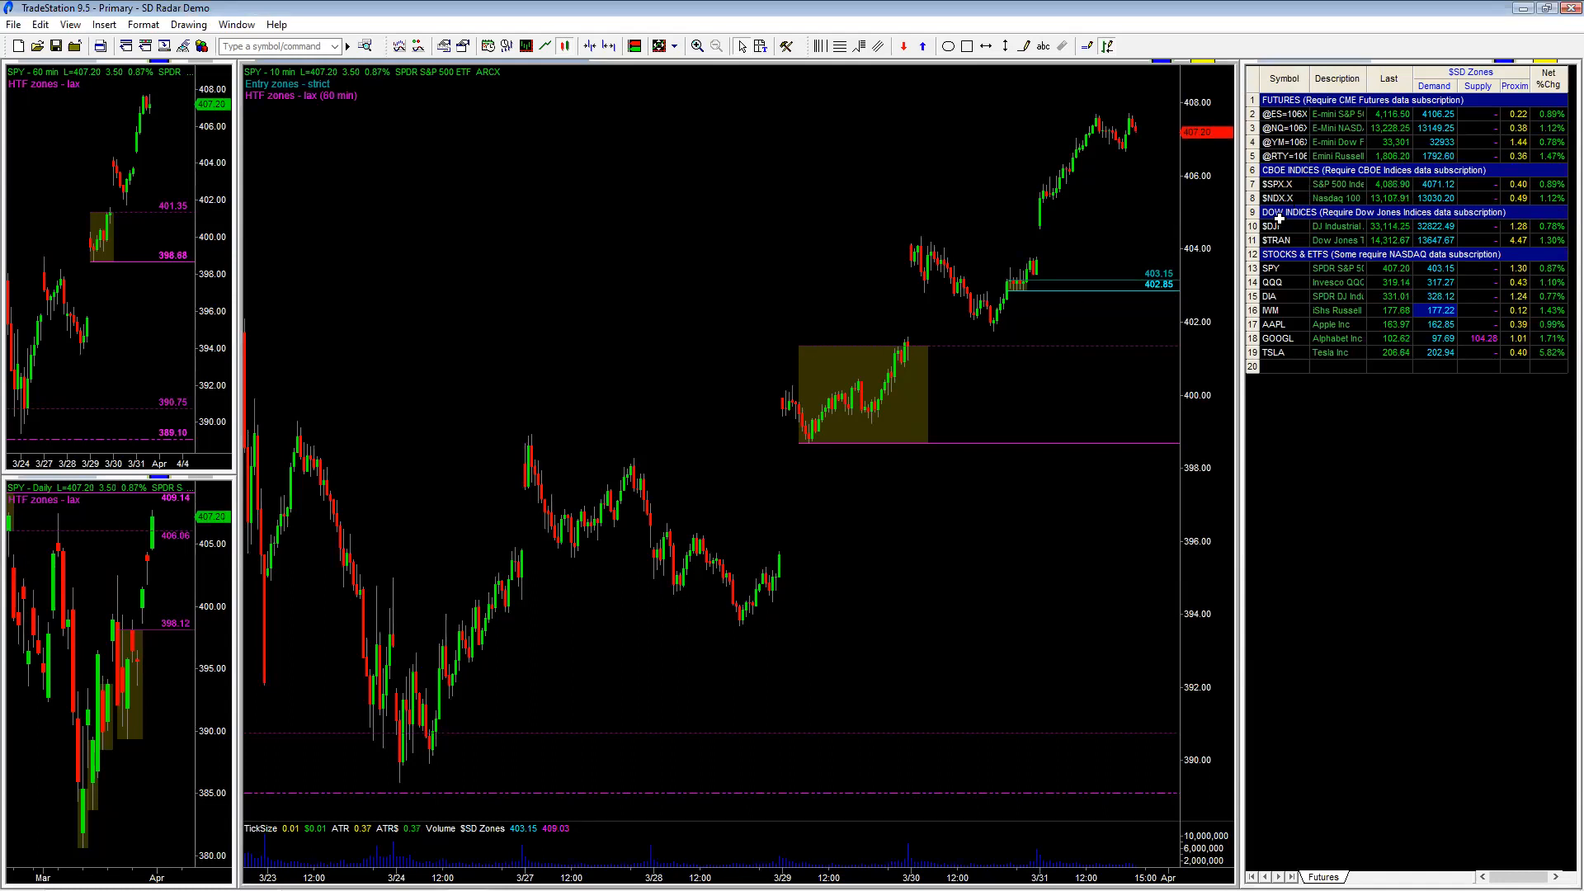
pyautogui.click(1283, 283)
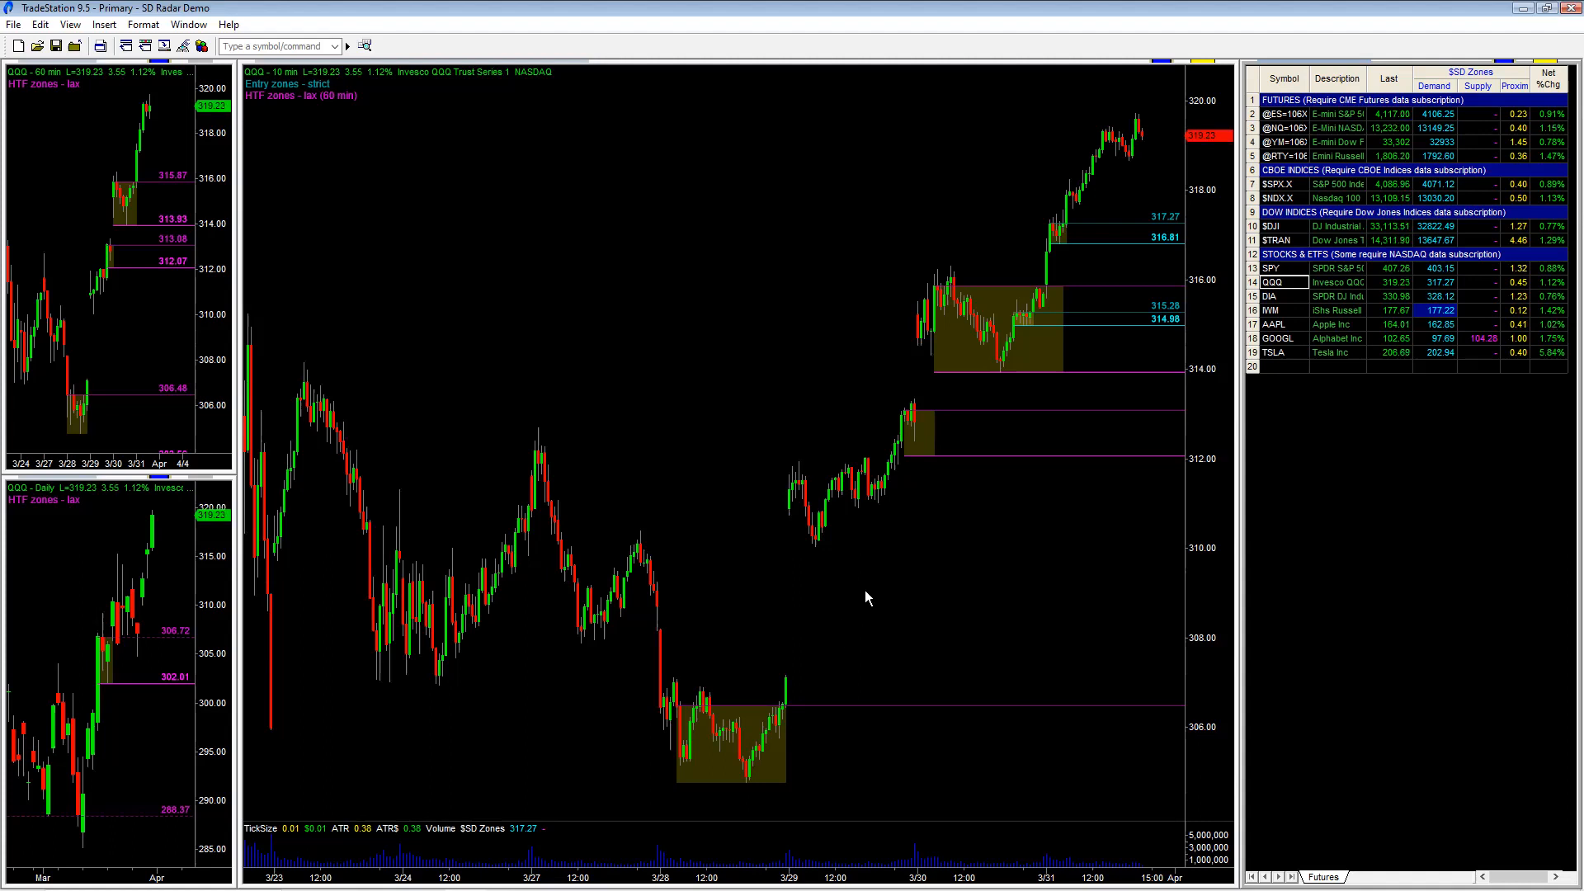
pyautogui.click(14, 28)
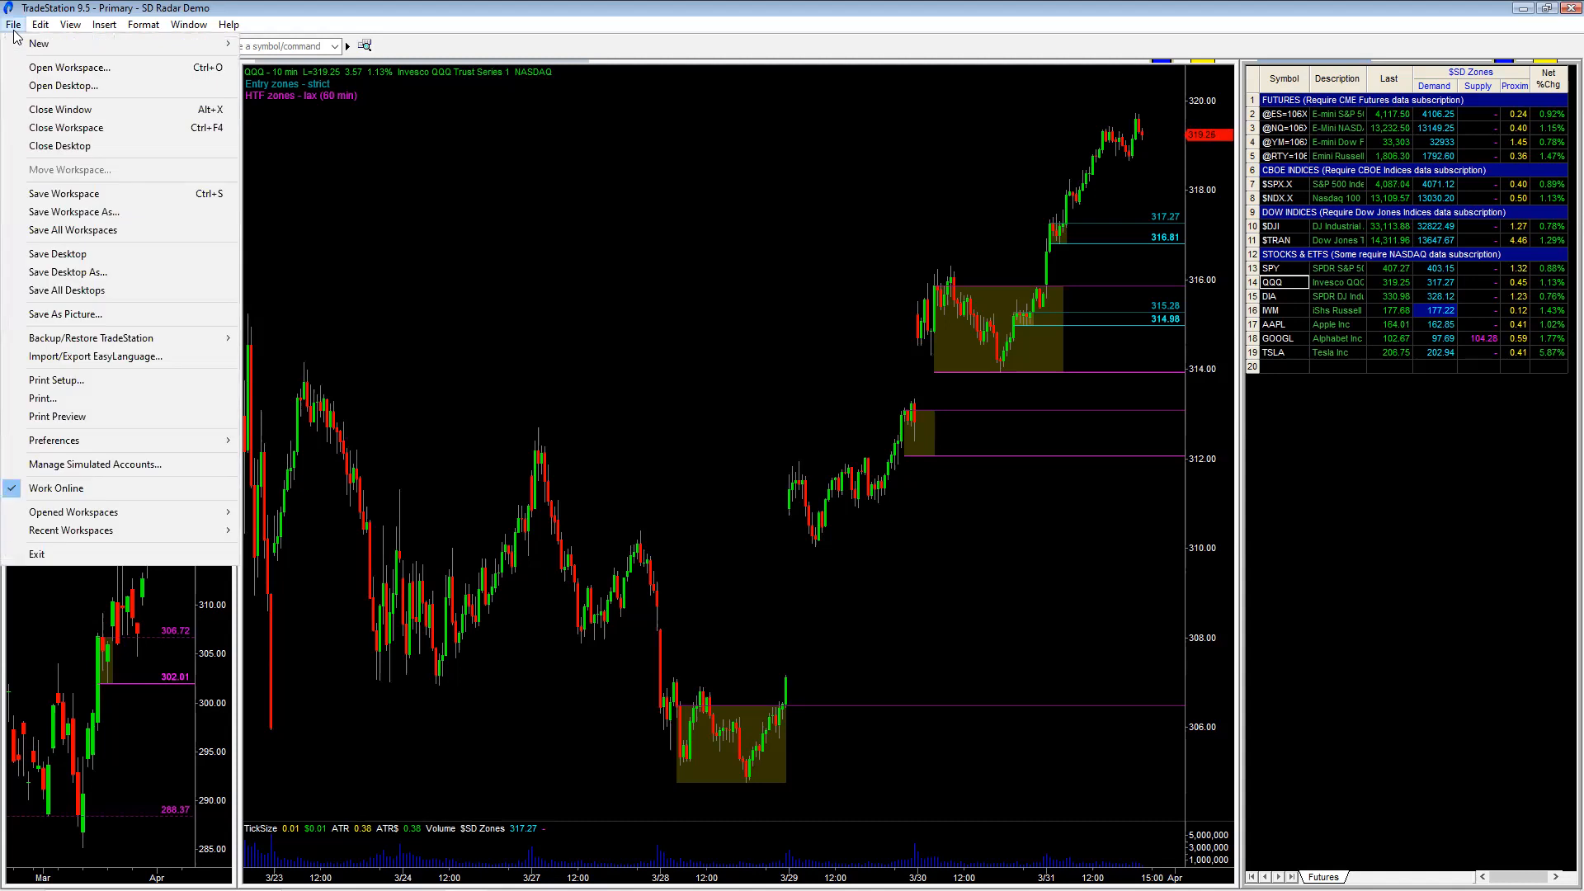
pyautogui.click(93, 129)
pyautogui.click(820, 574)
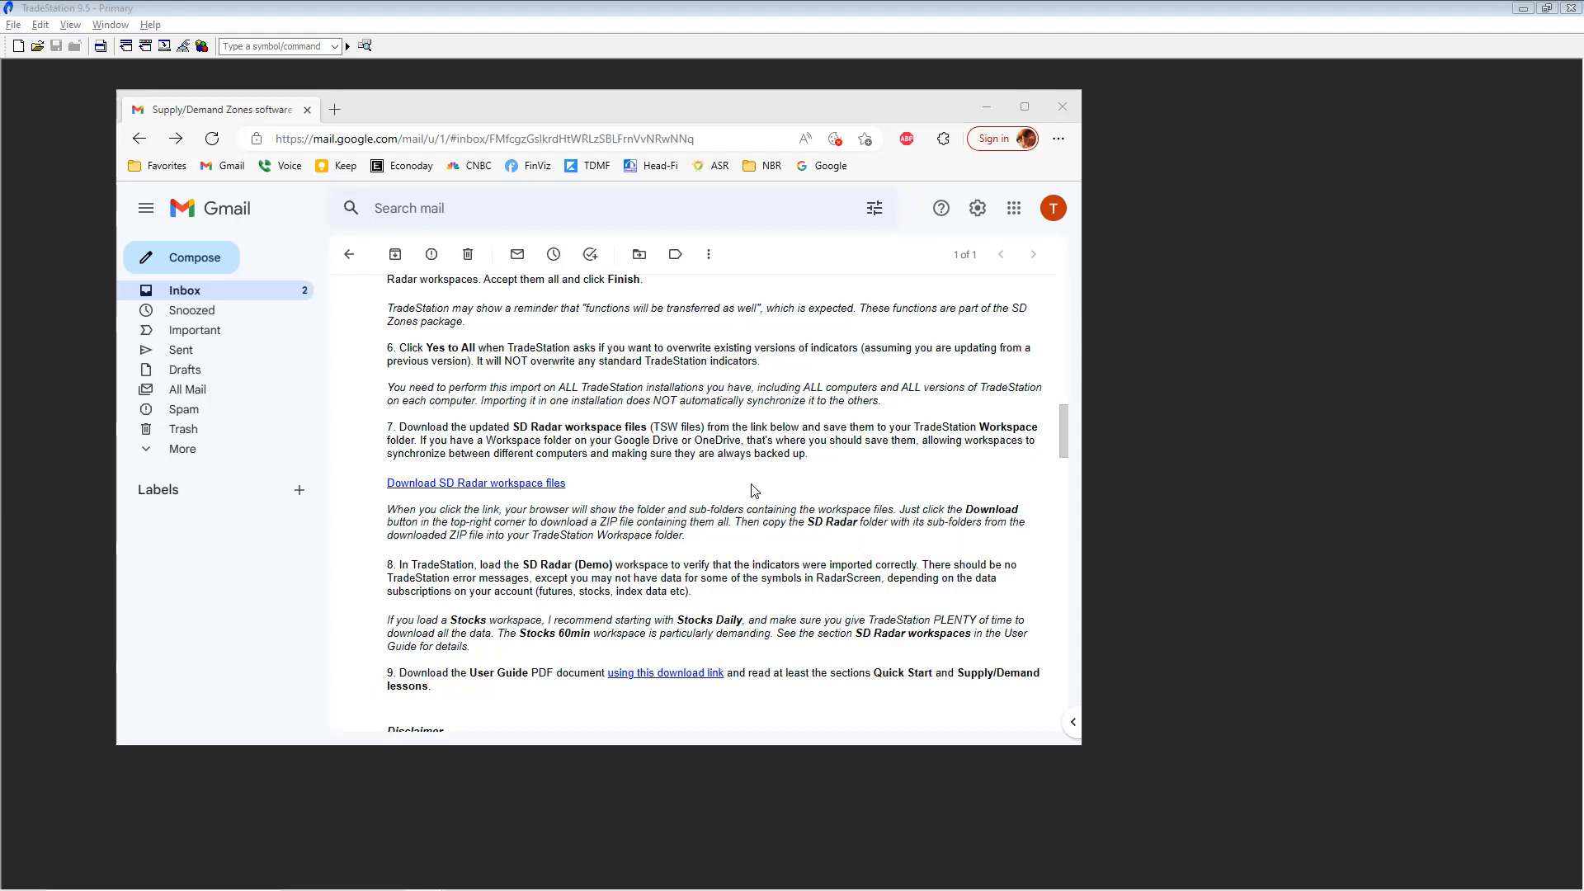
# Review the rest of the email and its attachments in Microsoft Edge, and follow the User Guide download link in instruction 9
pyautogui.scroll(-1, 752, 498)
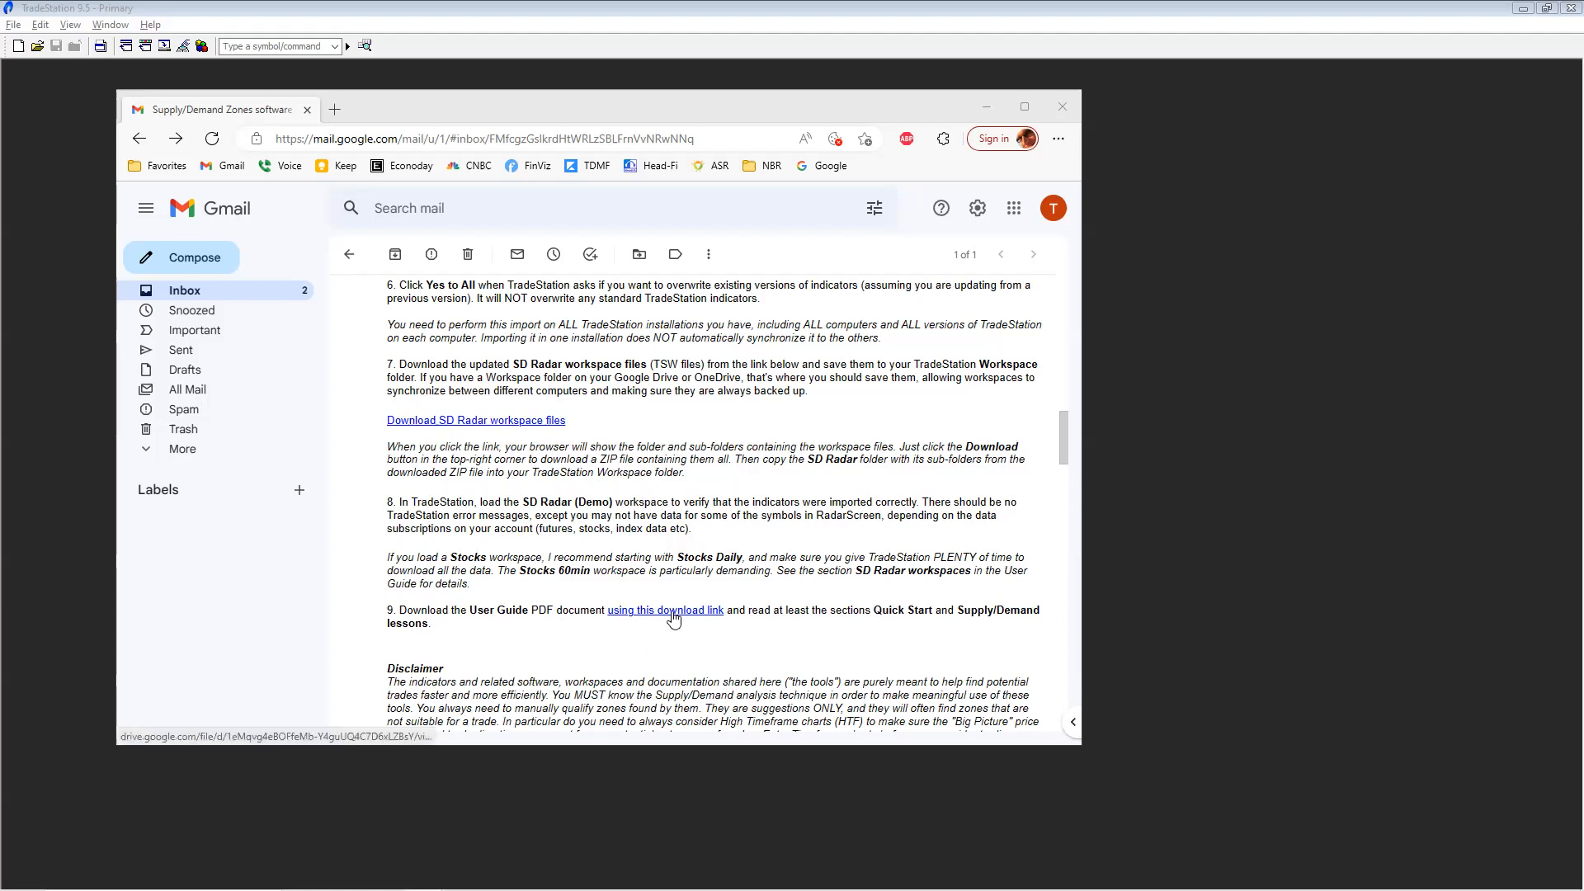
pyautogui.moveTo(1063, 444); pyautogui.dragTo(1069, 502)
pyautogui.scroll(-10, 1077, 691)
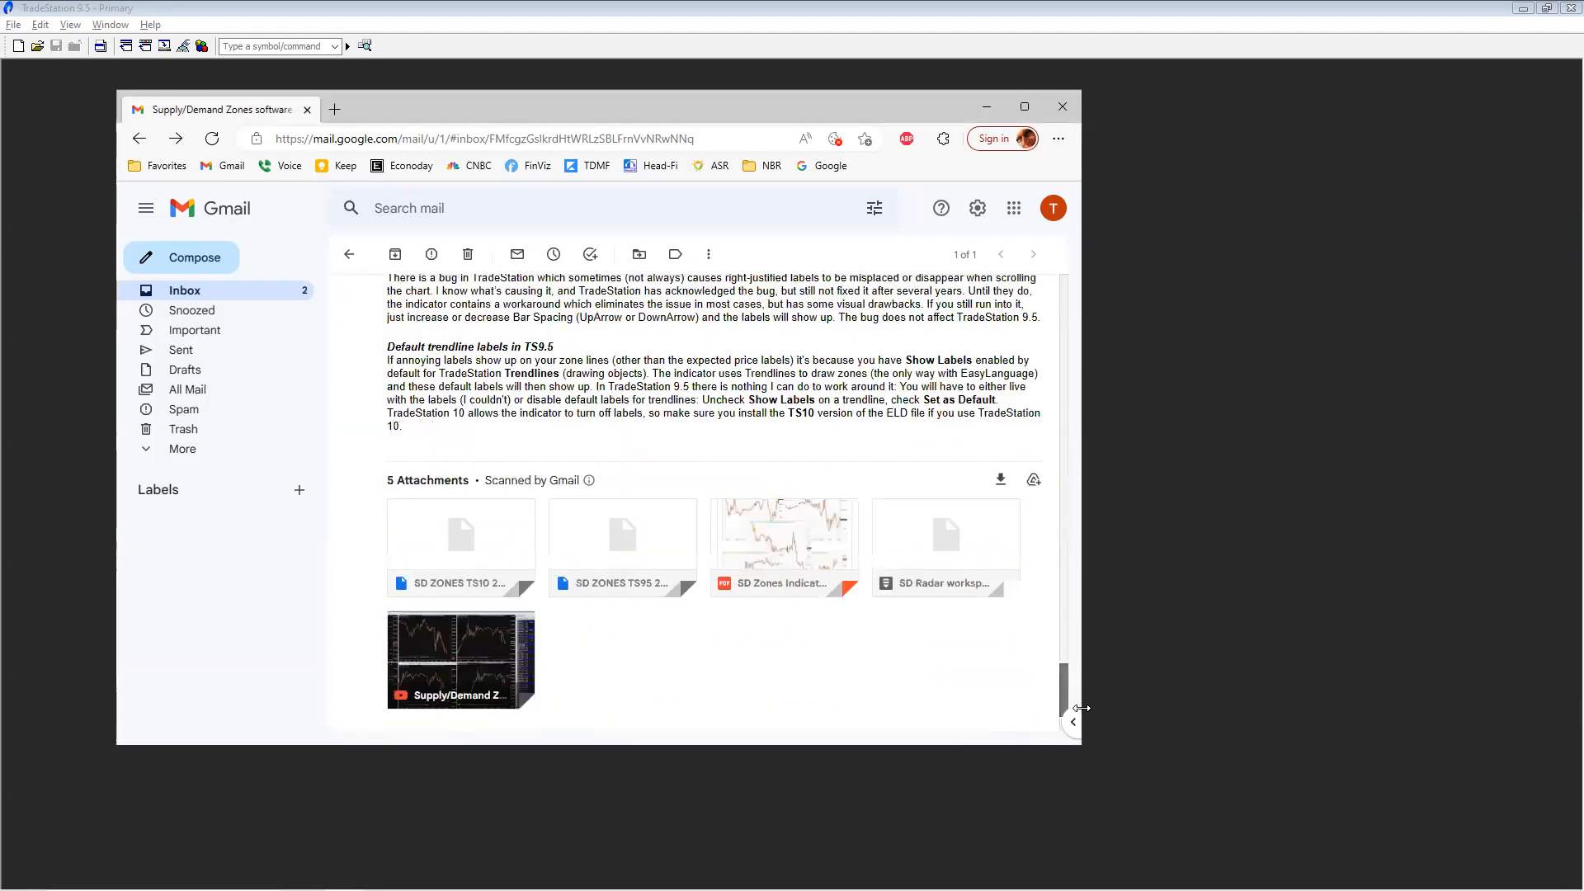
pyautogui.moveTo(767, 433)
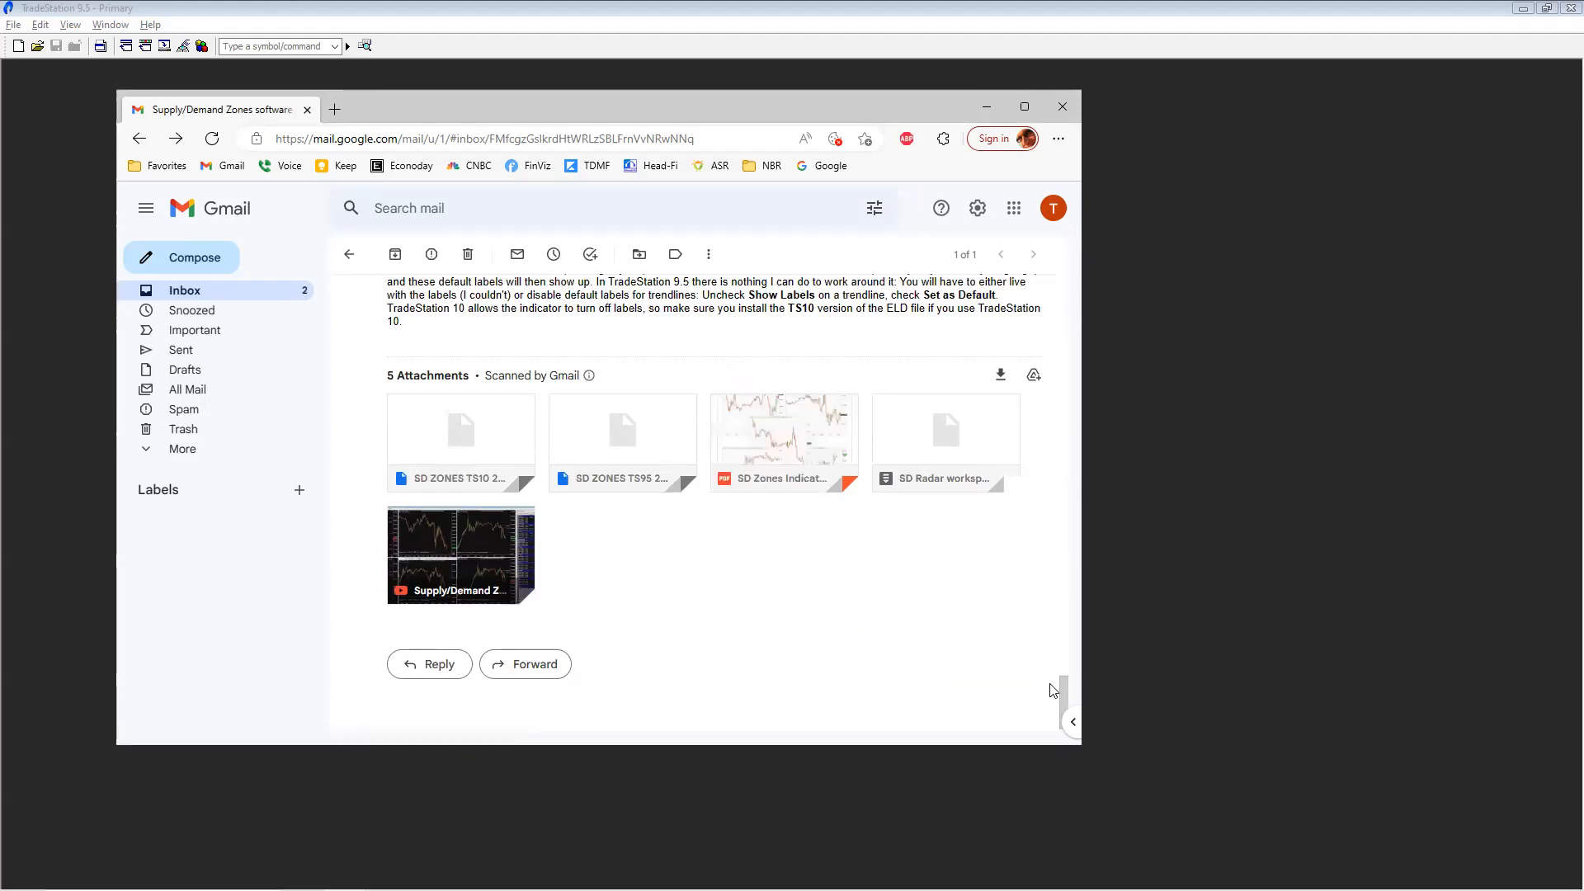
pyautogui.moveTo(1063, 700); pyautogui.dragTo(1085, 449)
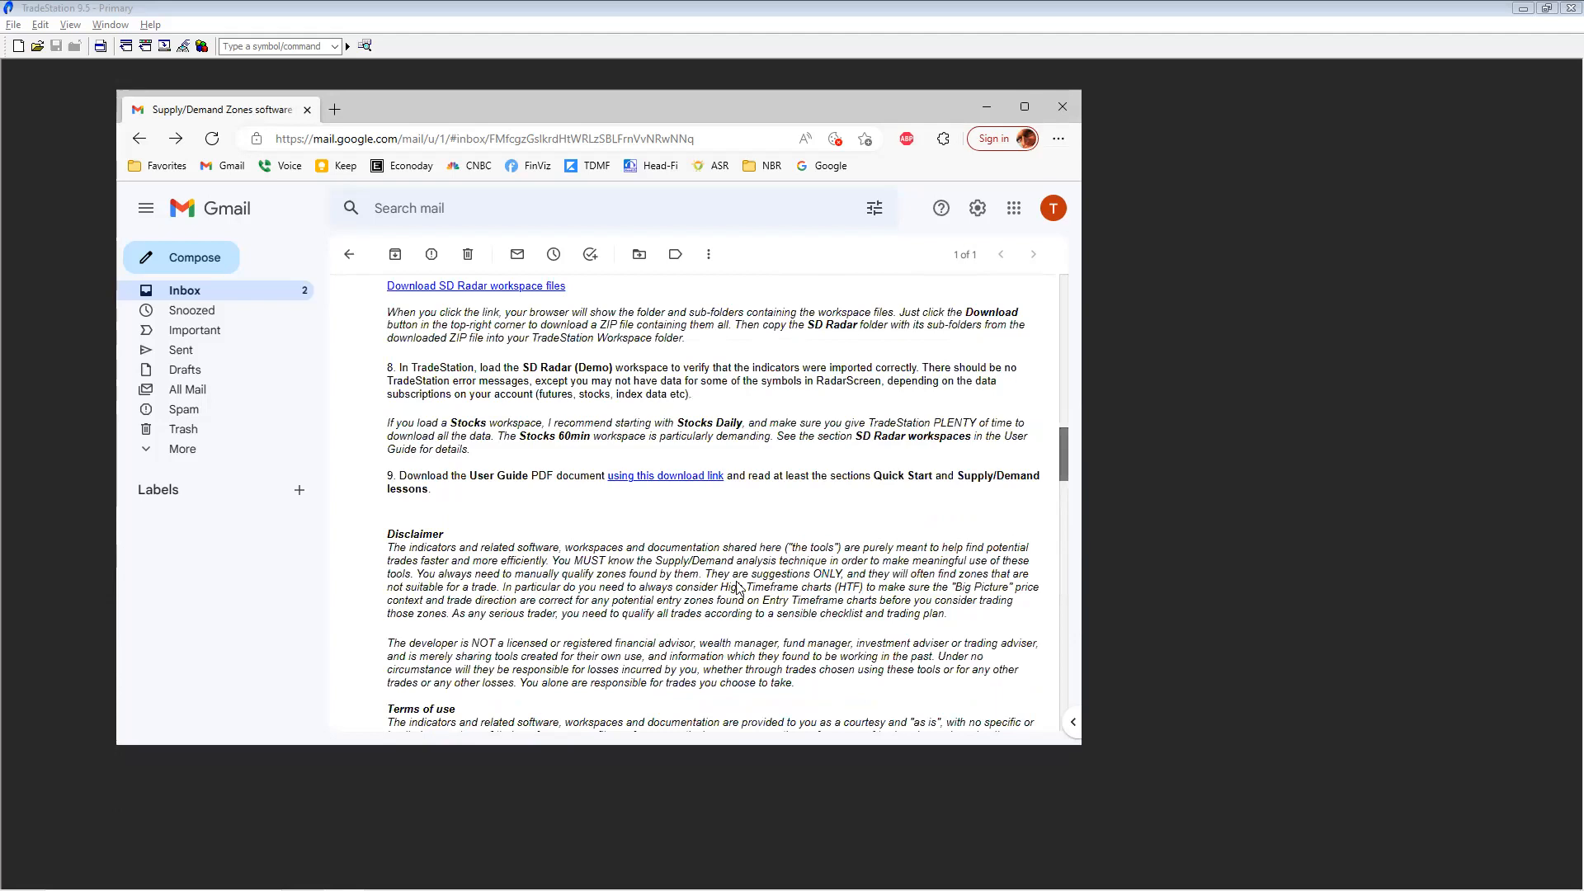
pyautogui.scroll(1, 742, 587)
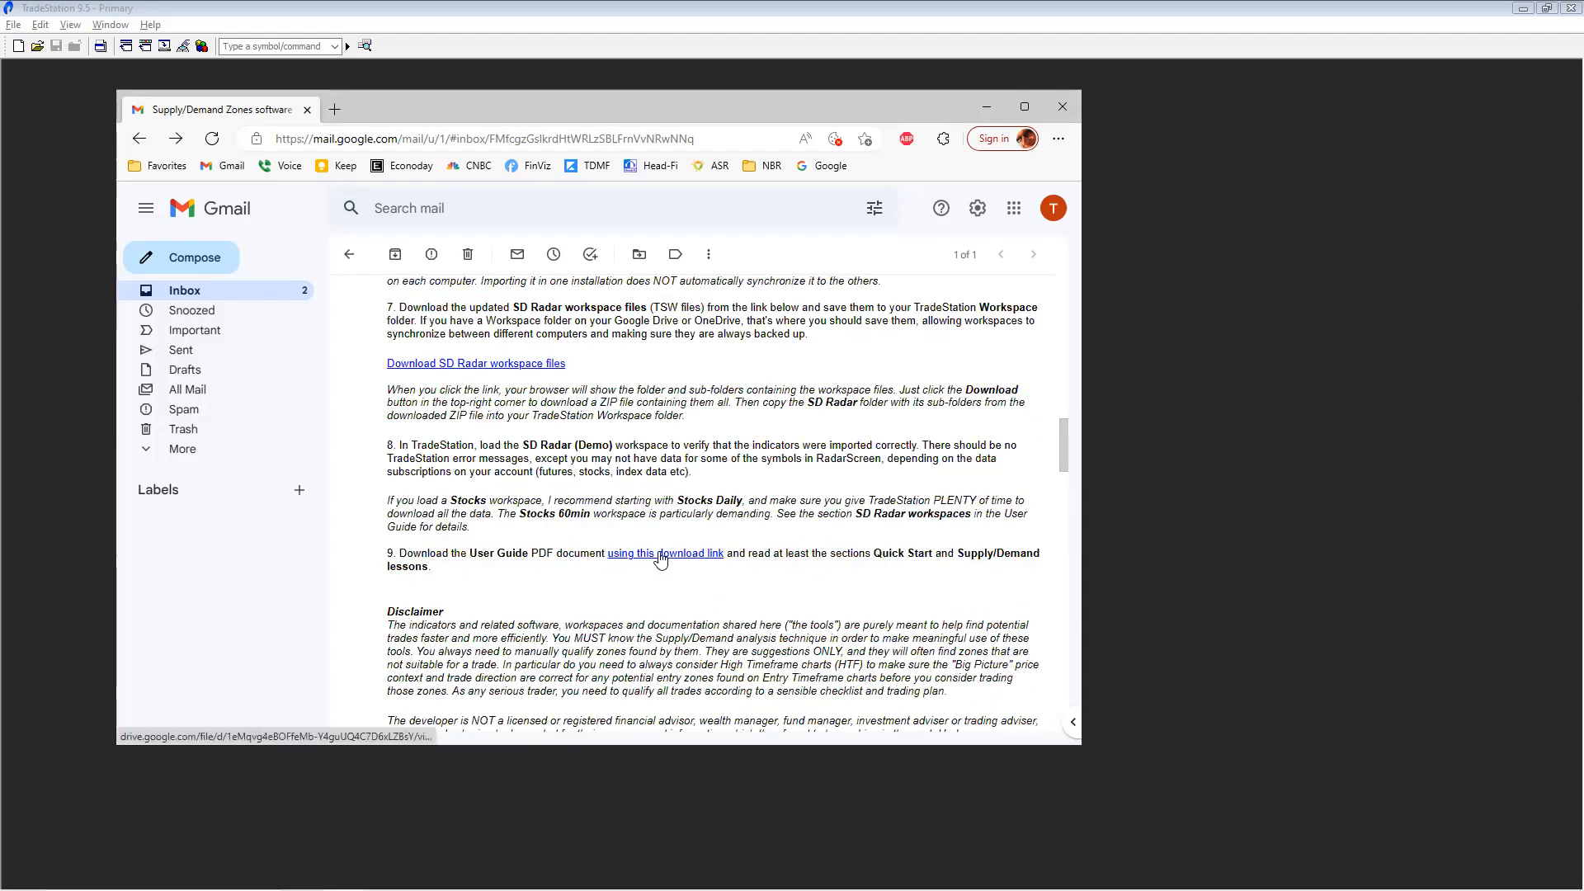
pyautogui.click(654, 554)
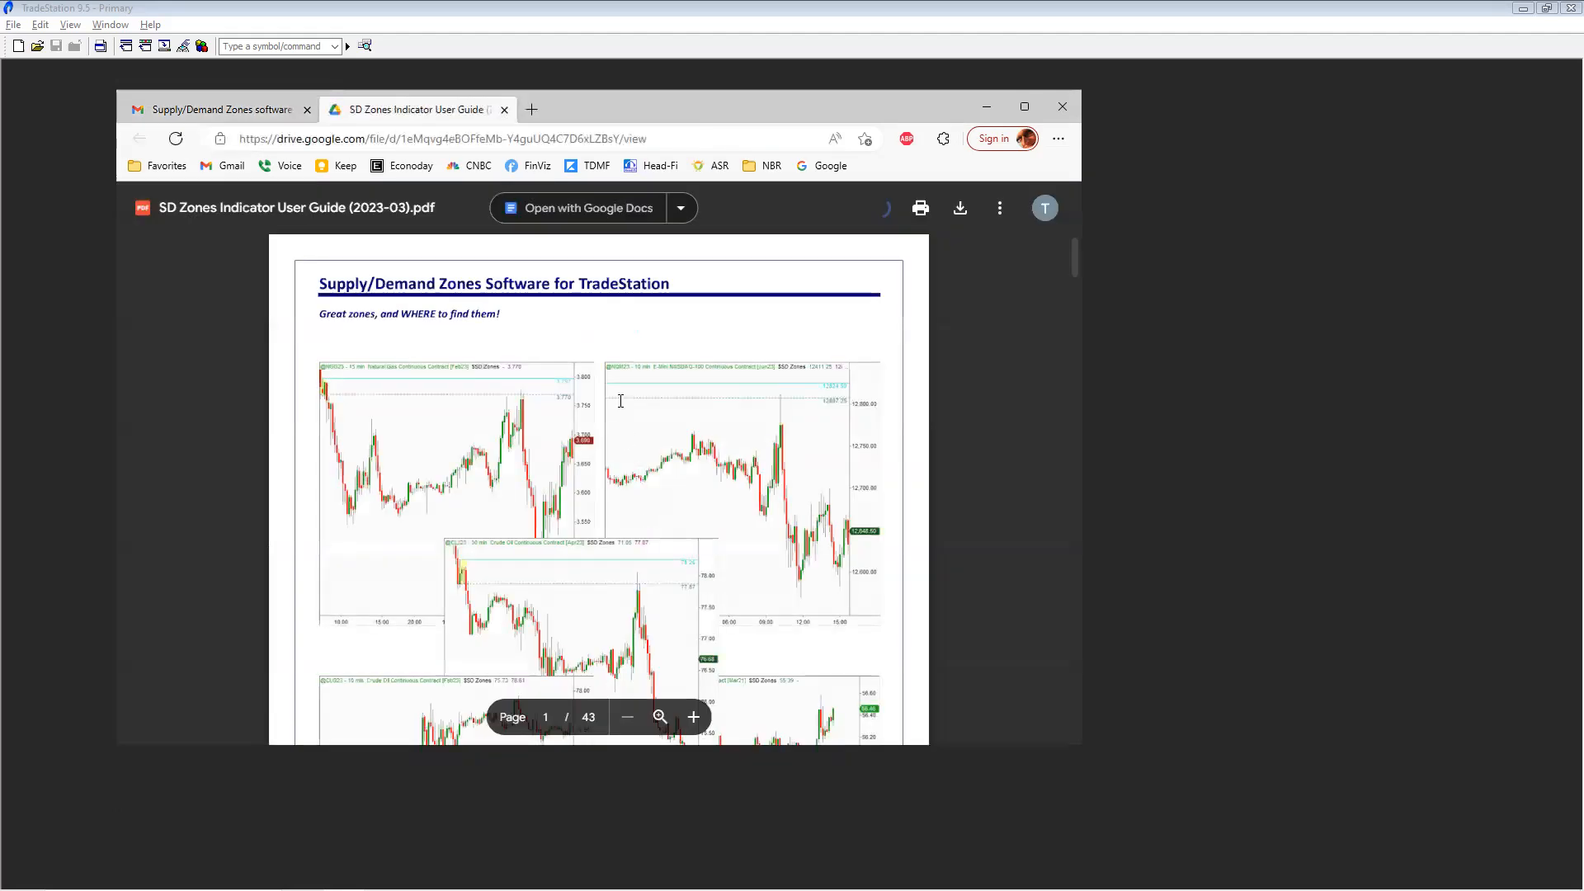
# Skim the guide's first pages in Google Drive and save SD Zones Indicator User Guide (2023-03).pdf to the Downloads folder
pyautogui.moveTo(678, 116); pyautogui.dragTo(770, 152)
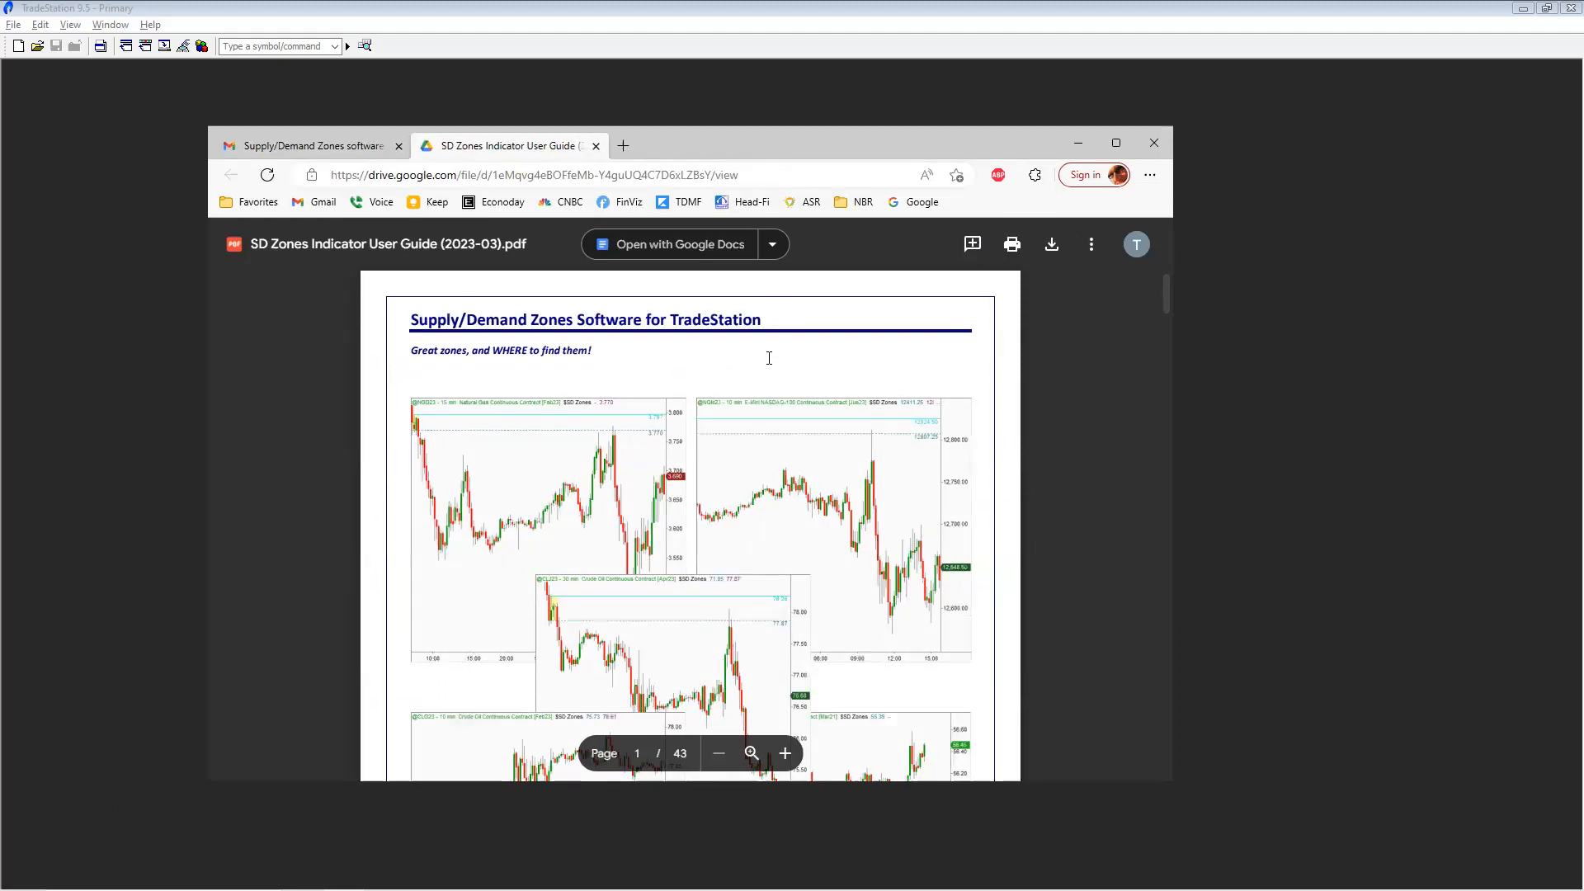
pyautogui.scroll(-10, 701, 474)
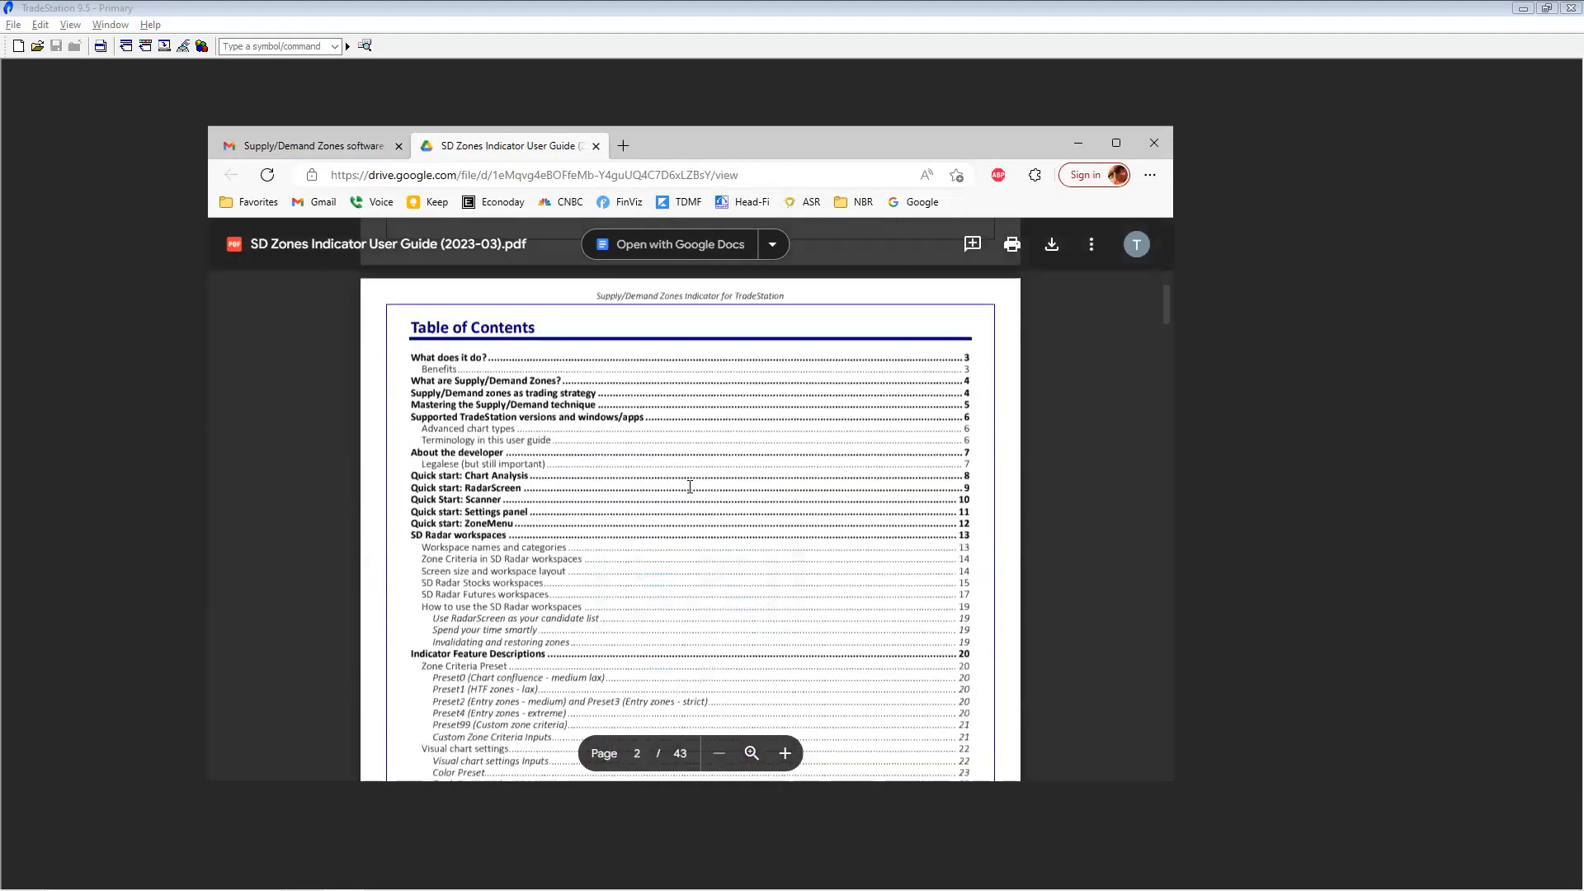
pyautogui.scroll(10, 691, 490)
pyautogui.scroll(1, 678, 485)
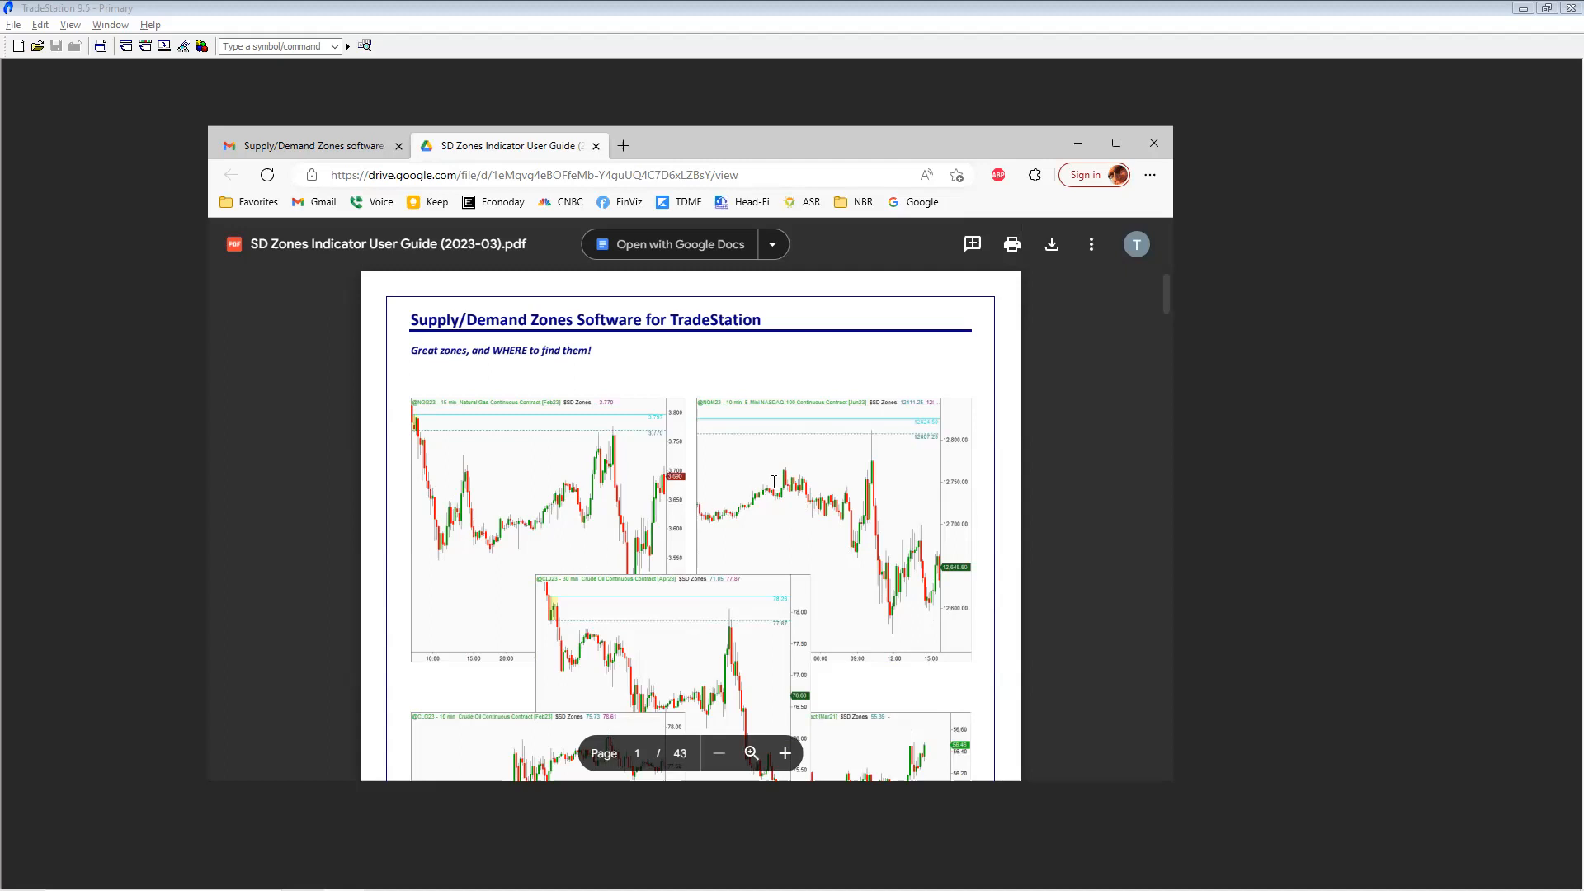
pyautogui.click(1052, 248)
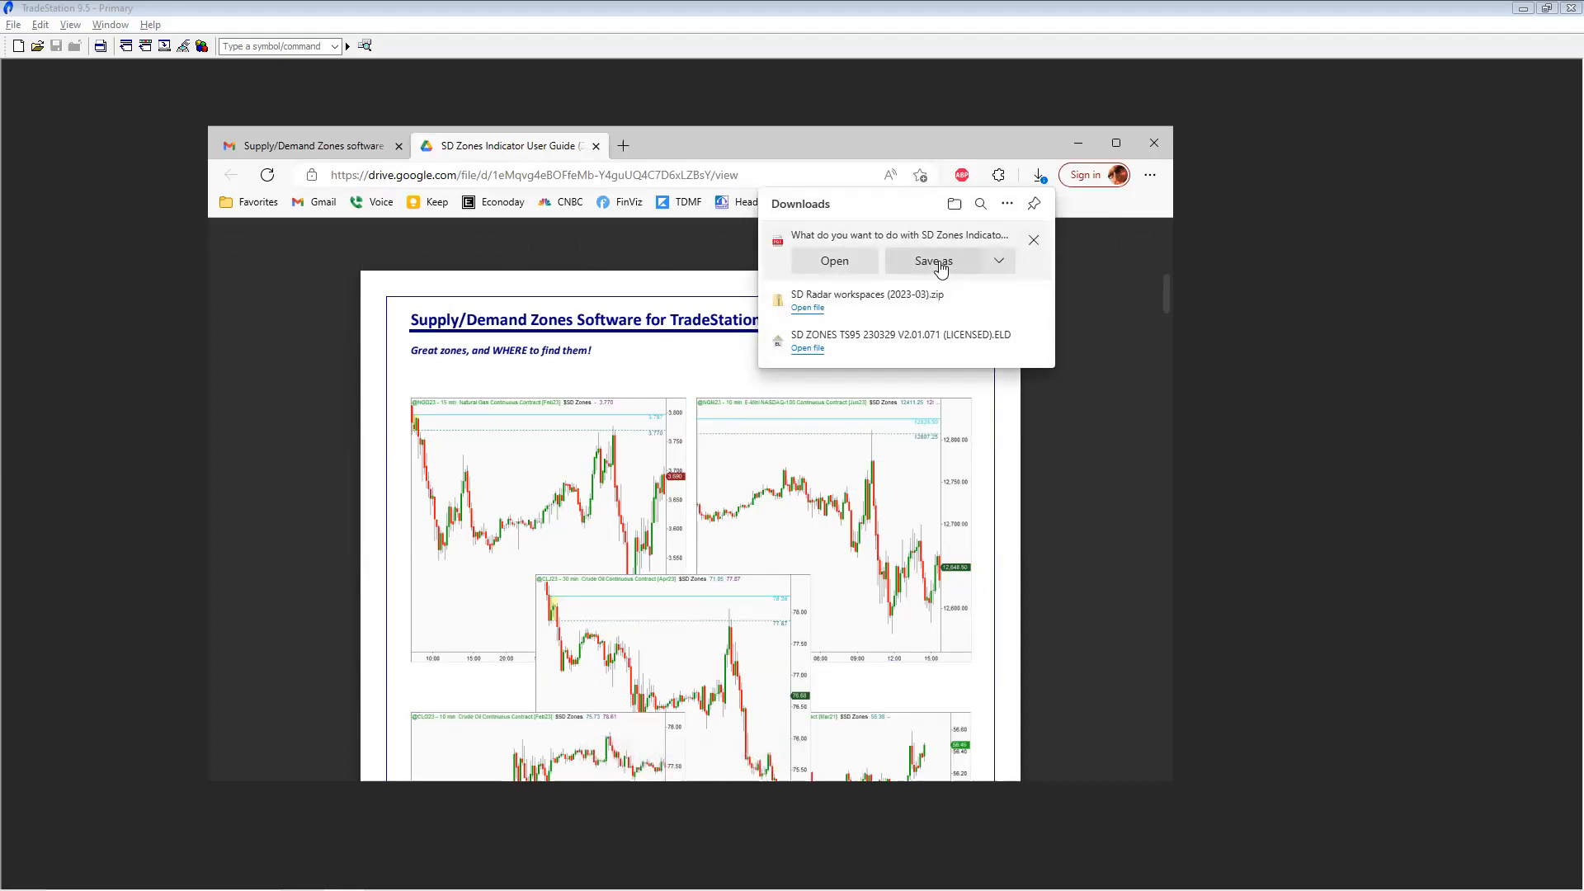
pyautogui.click(941, 262)
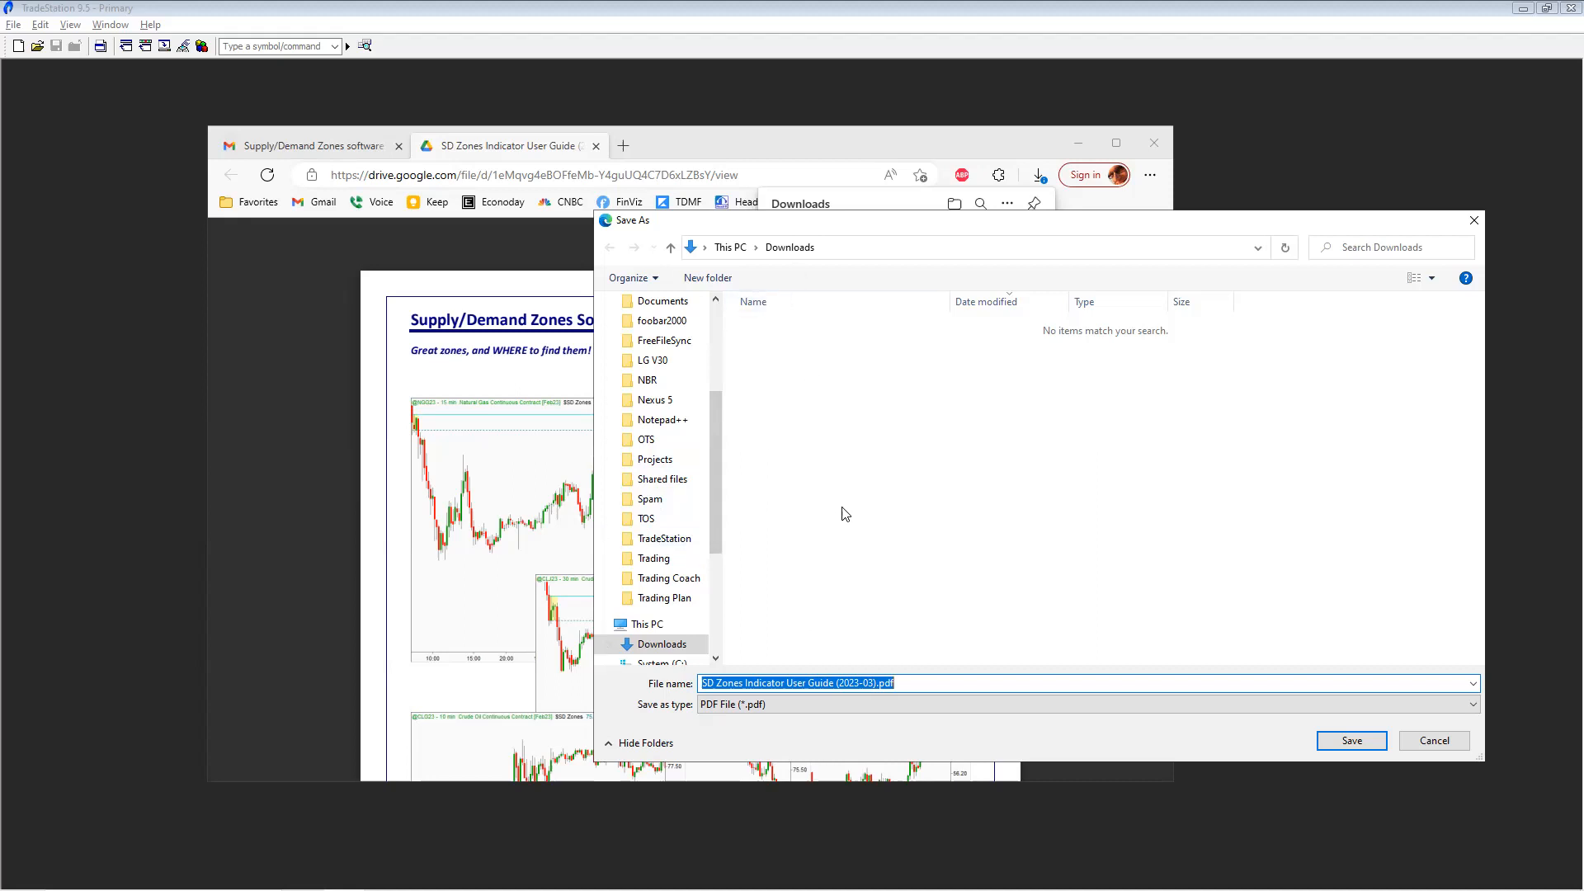
pyautogui.click(1327, 739)
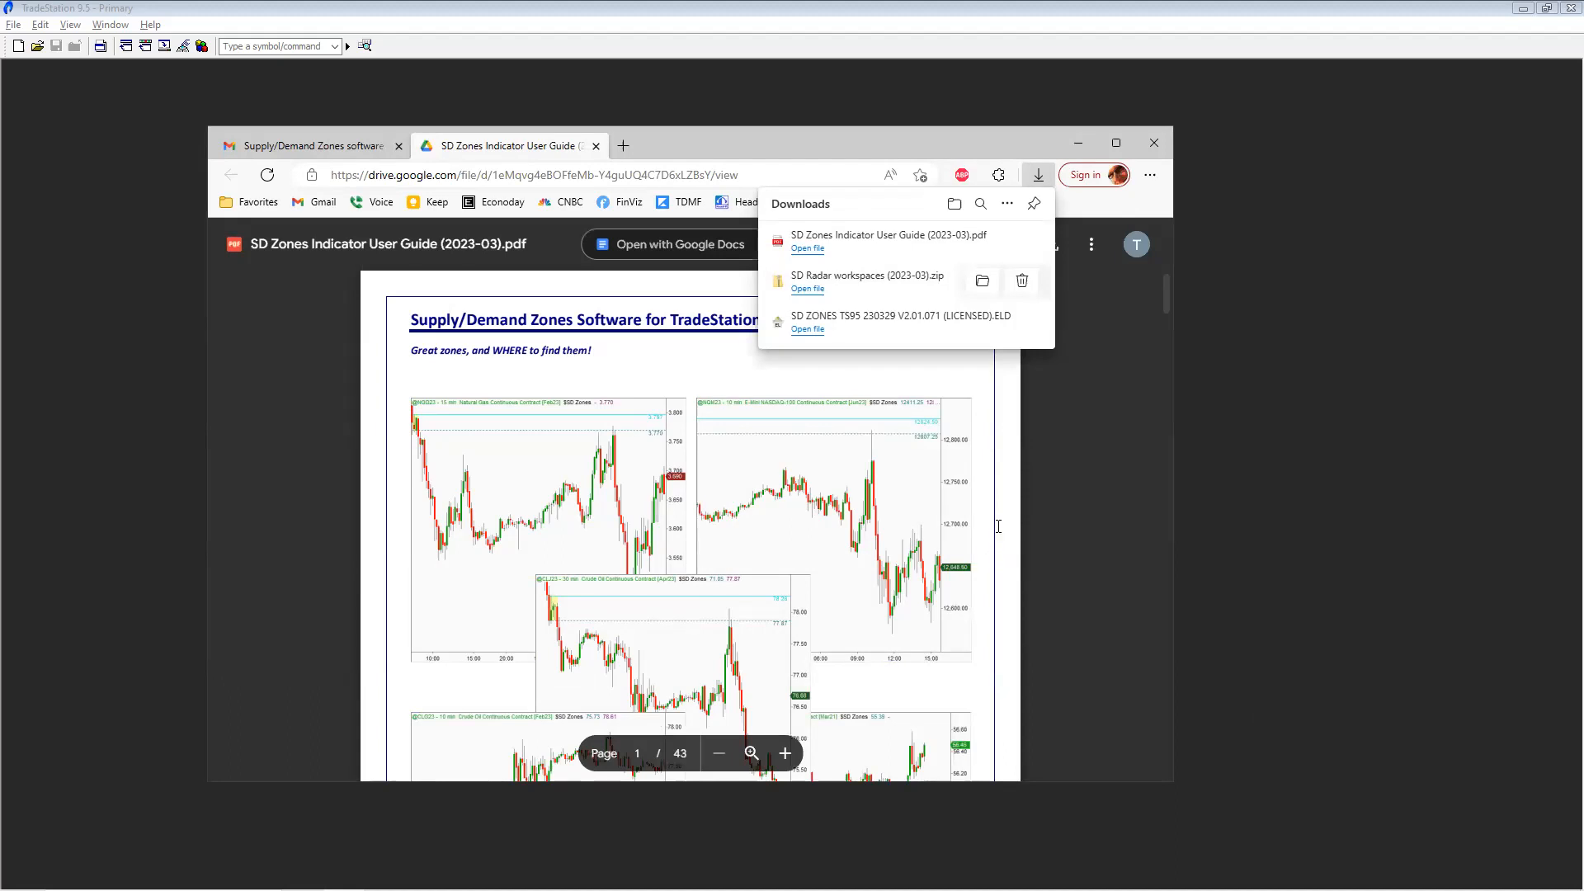
# Show the downloaded user guide in its folder, minimize the browser and open the PDF from File Explorer
pyautogui.moveTo(882, 242)
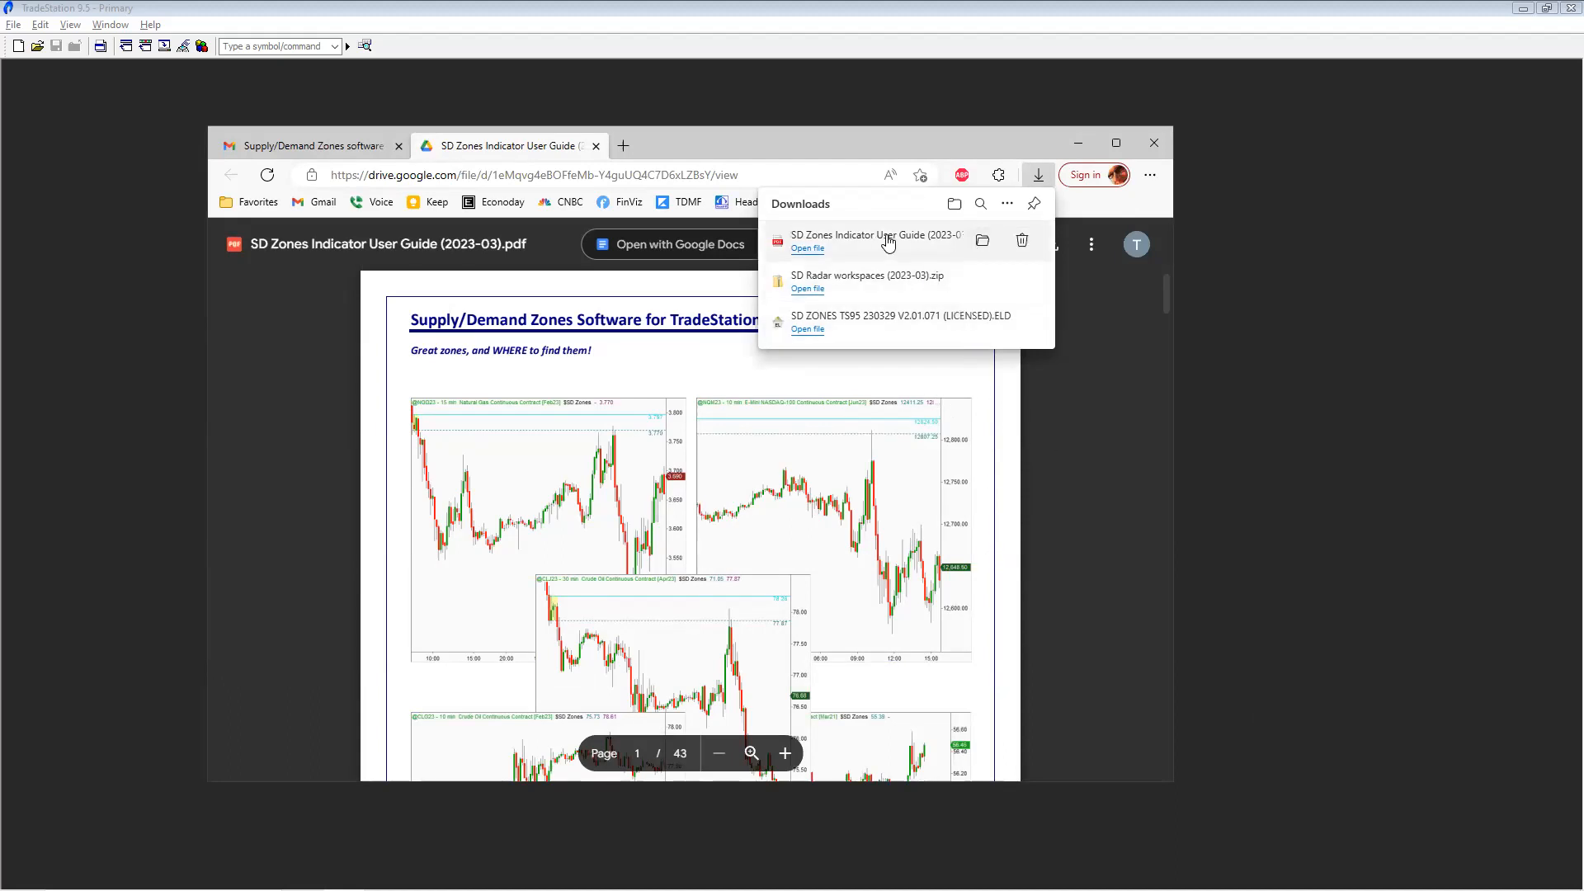
pyautogui.click(982, 241)
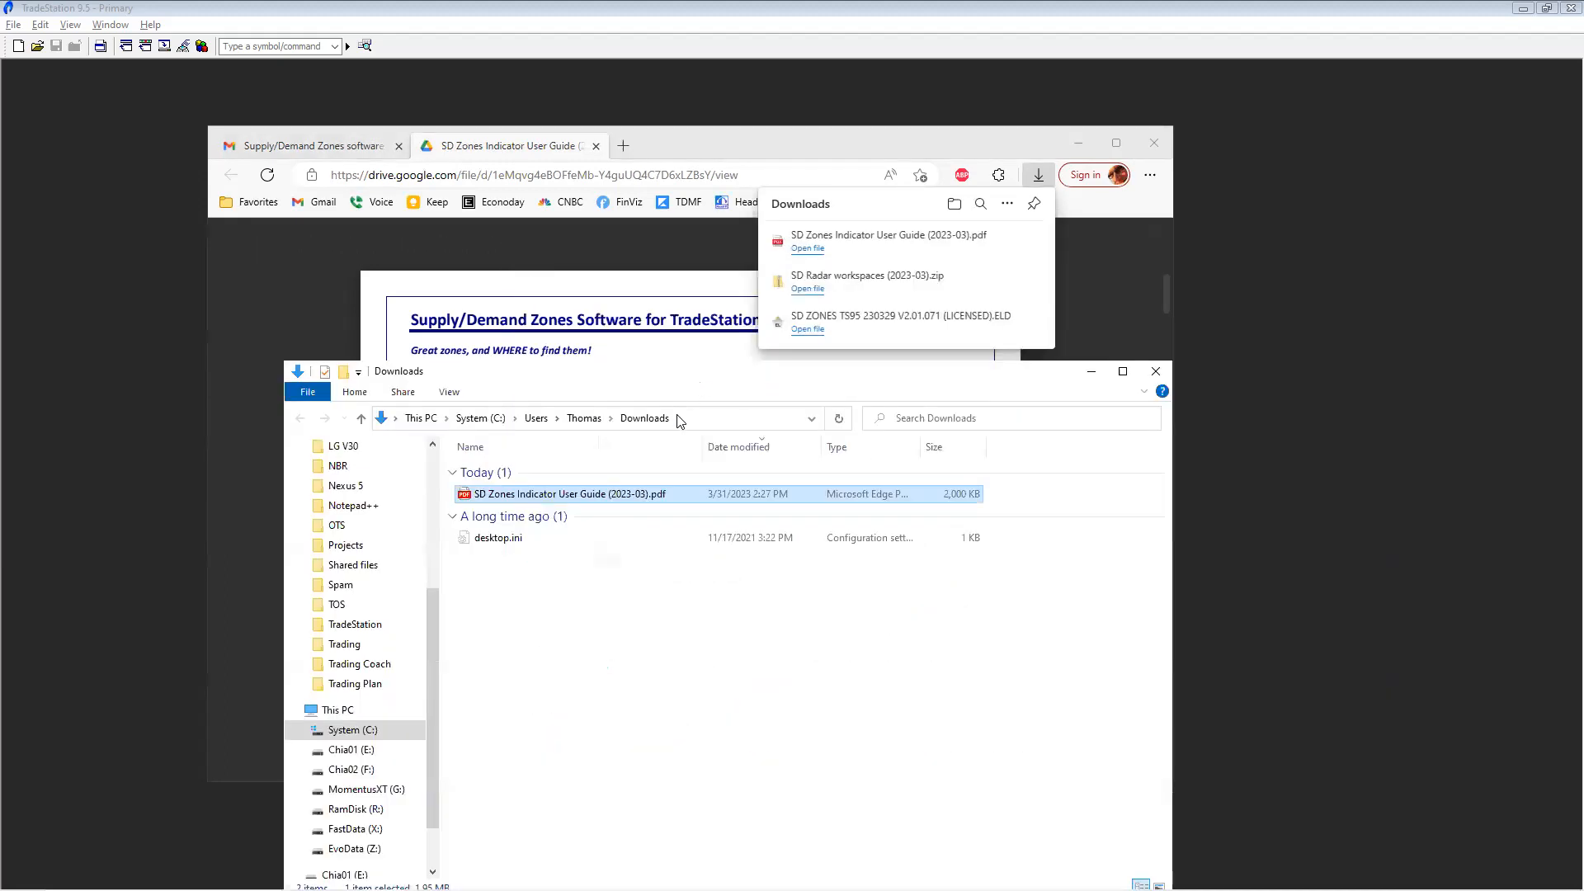
pyautogui.click(906, 141)
pyautogui.click(1078, 143)
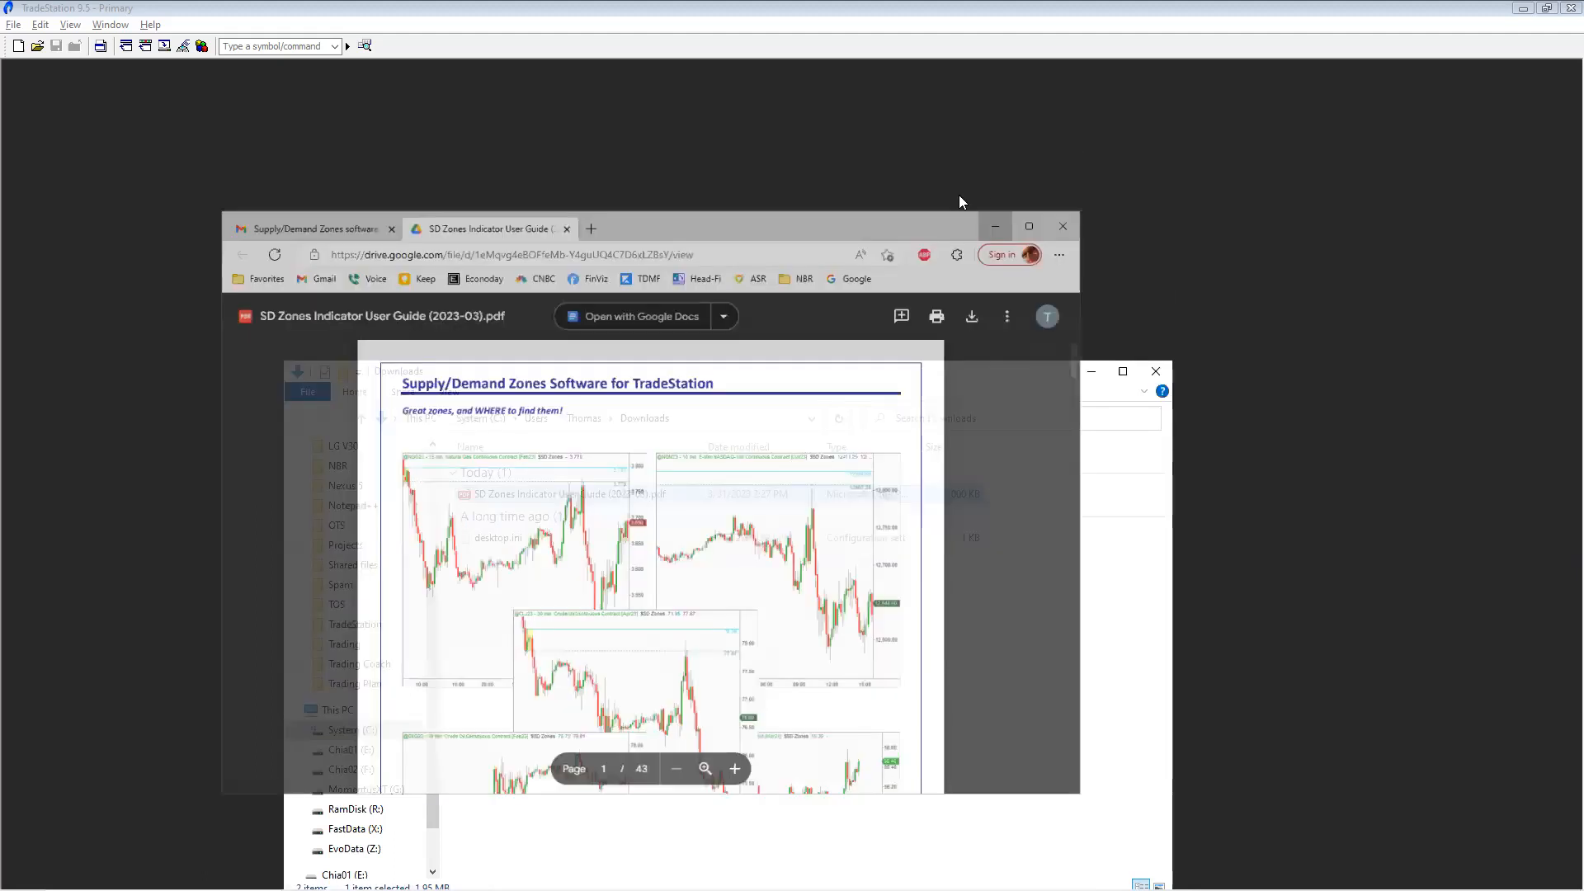
pyautogui.moveTo(796, 368); pyautogui.dragTo(781, 198)
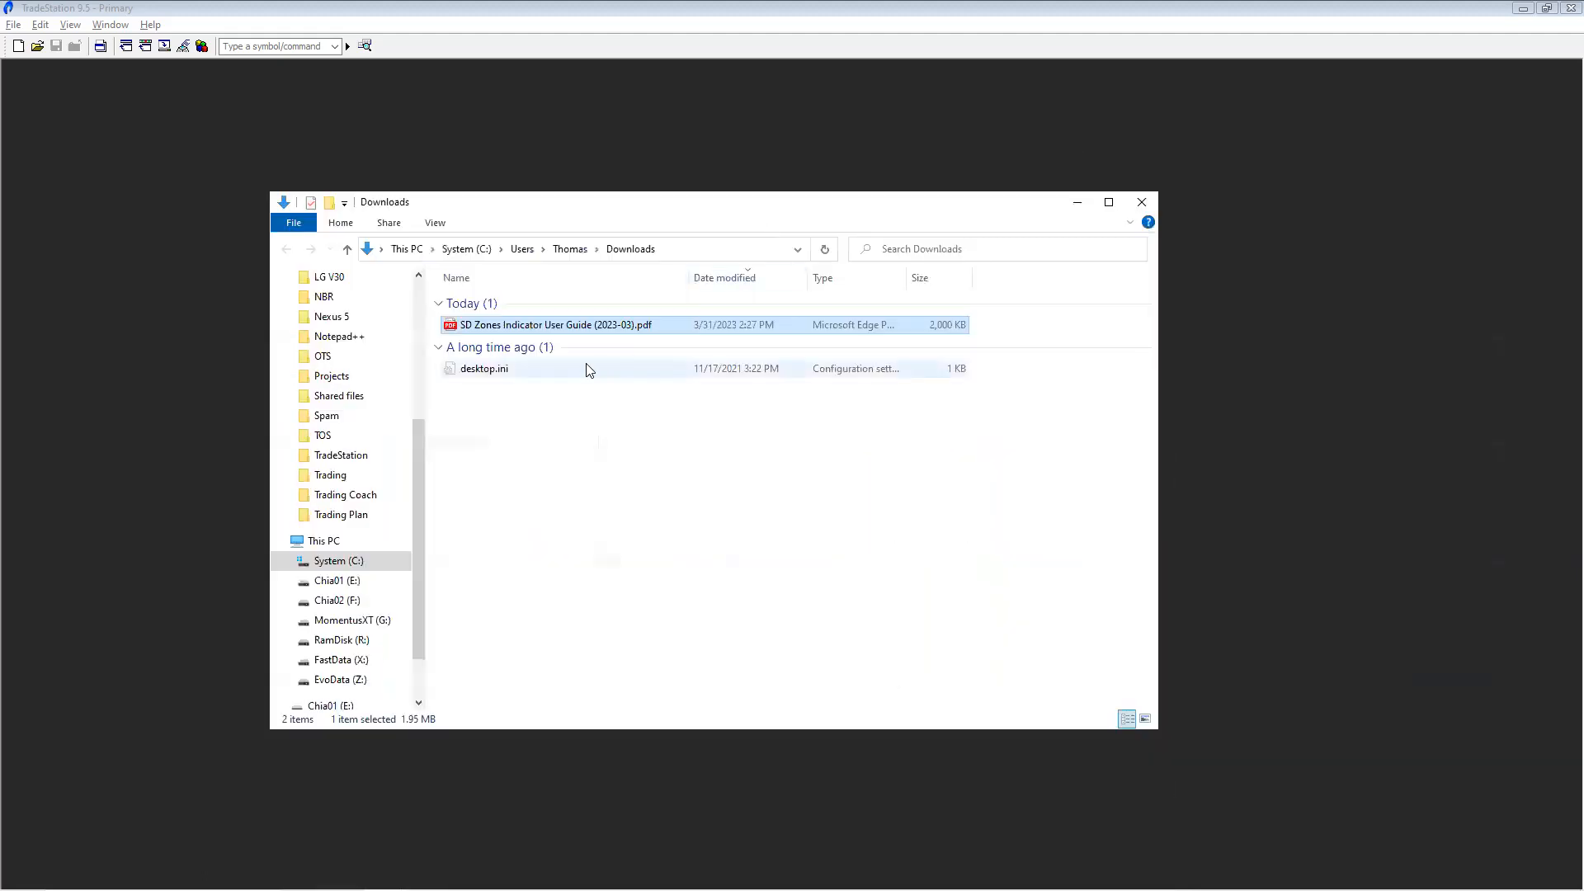
pyautogui.doubleClick(569, 325)
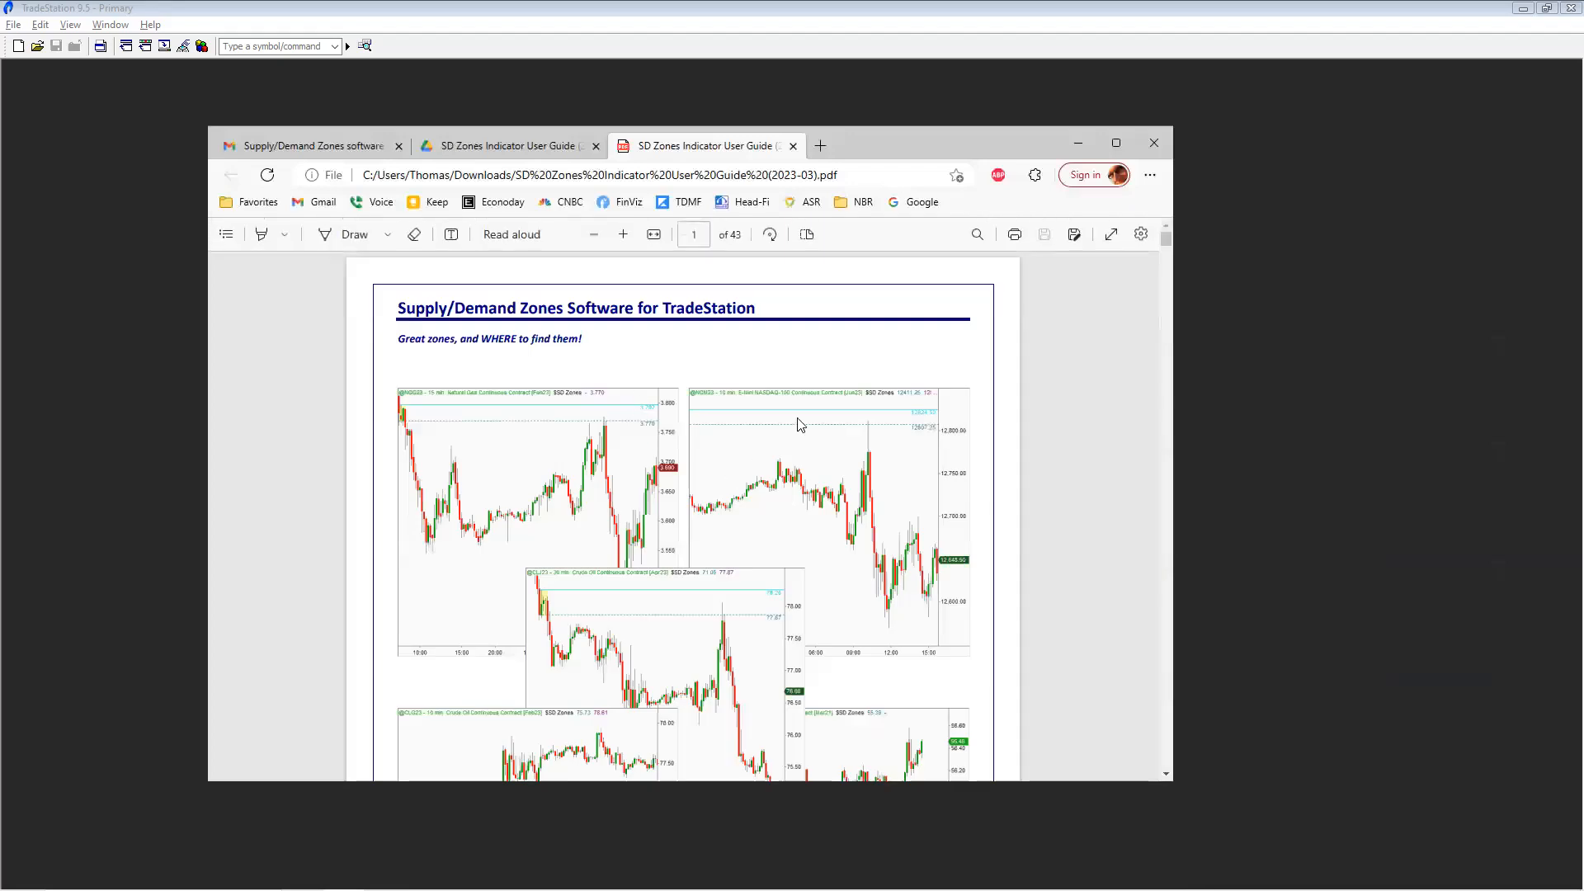
pyautogui.moveTo(864, 140); pyautogui.dragTo(891, 175)
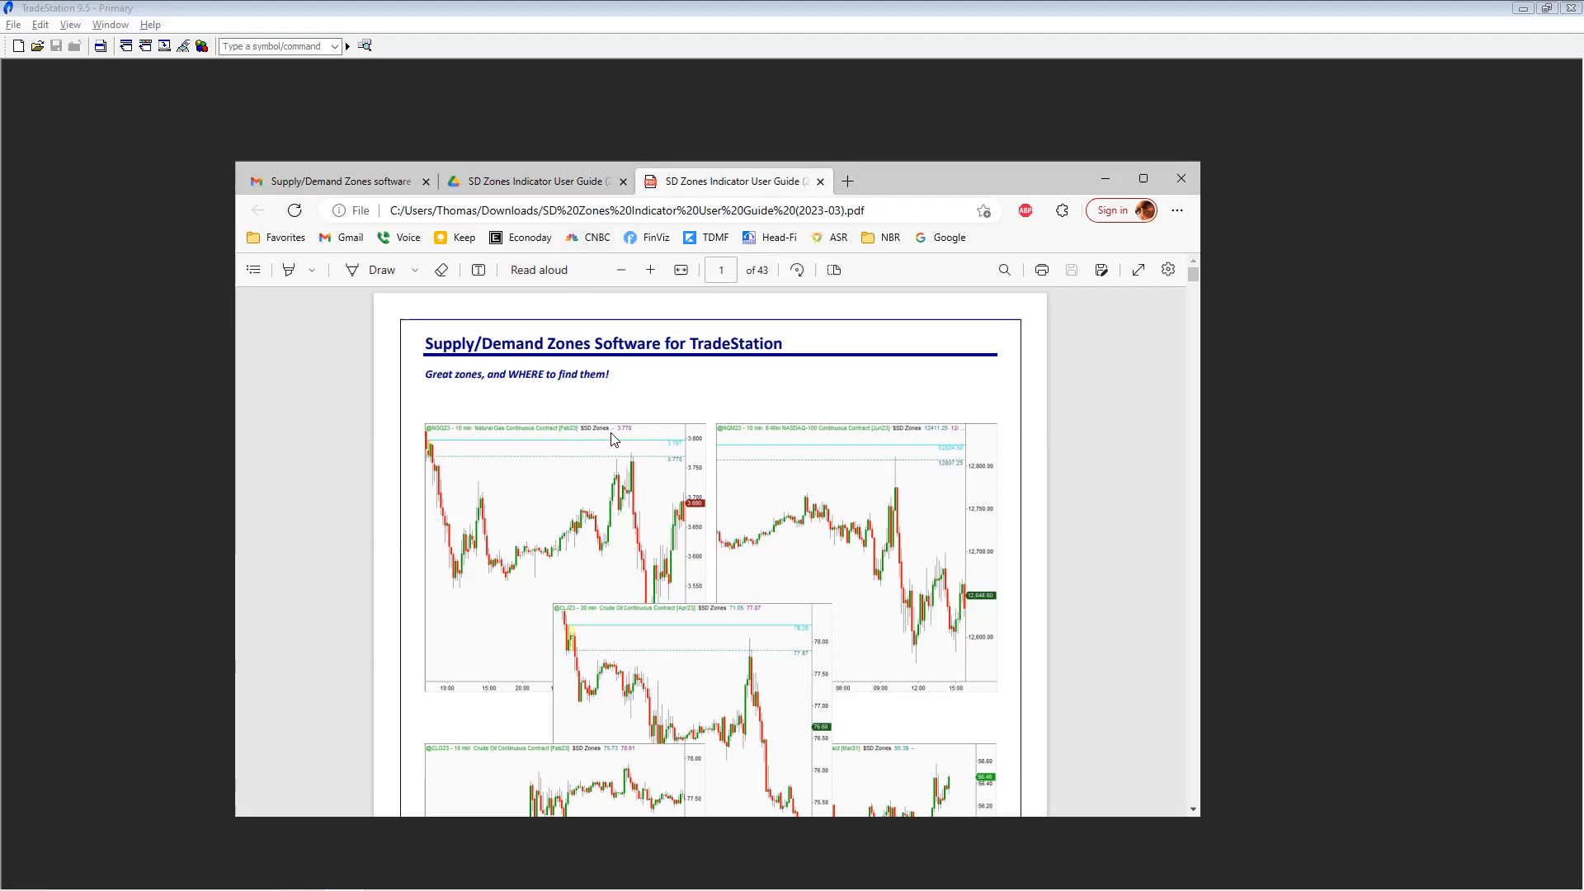
# Examine the guide's navigable table of contents, including the SD Radar workspaces subsections, and close it
pyautogui.click(255, 273)
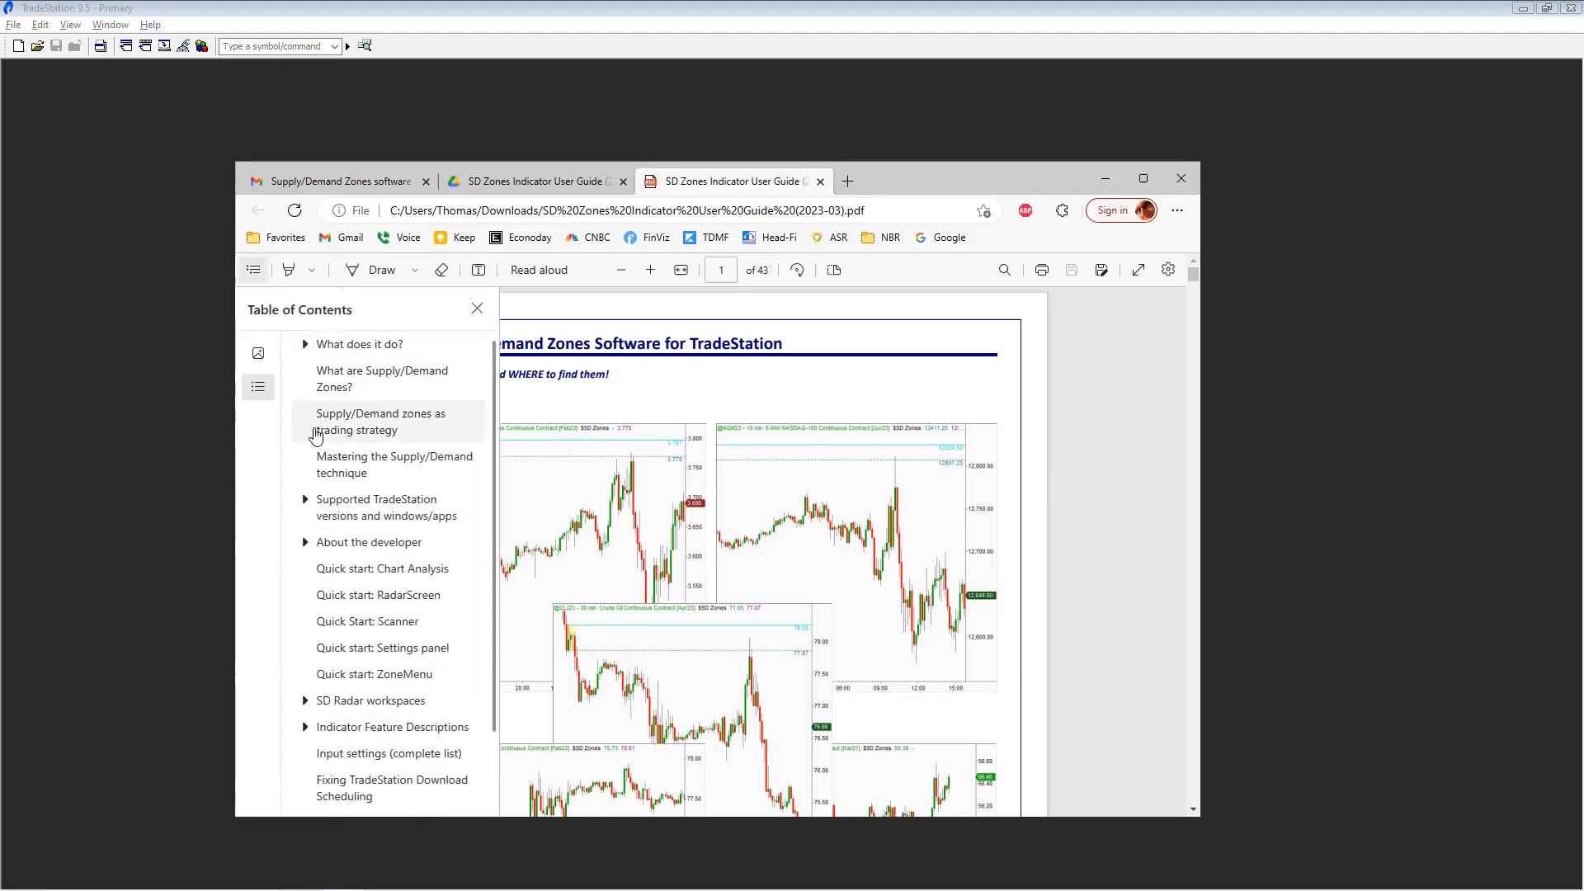
pyautogui.click(305, 548)
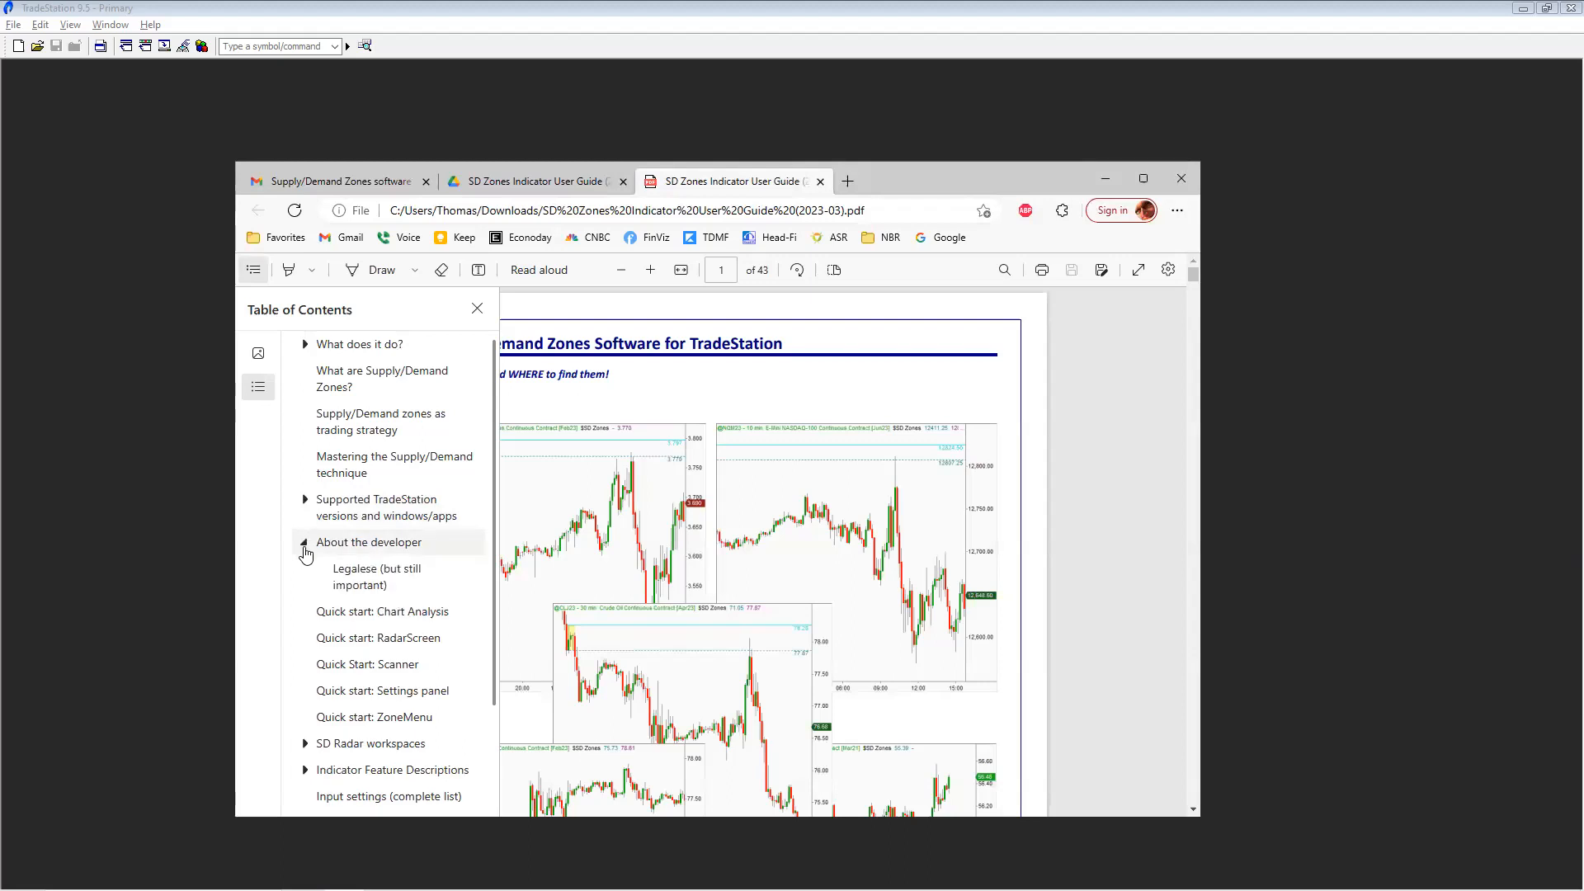
pyautogui.click(304, 551)
pyautogui.click(305, 701)
pyautogui.scroll(-3, 405, 656)
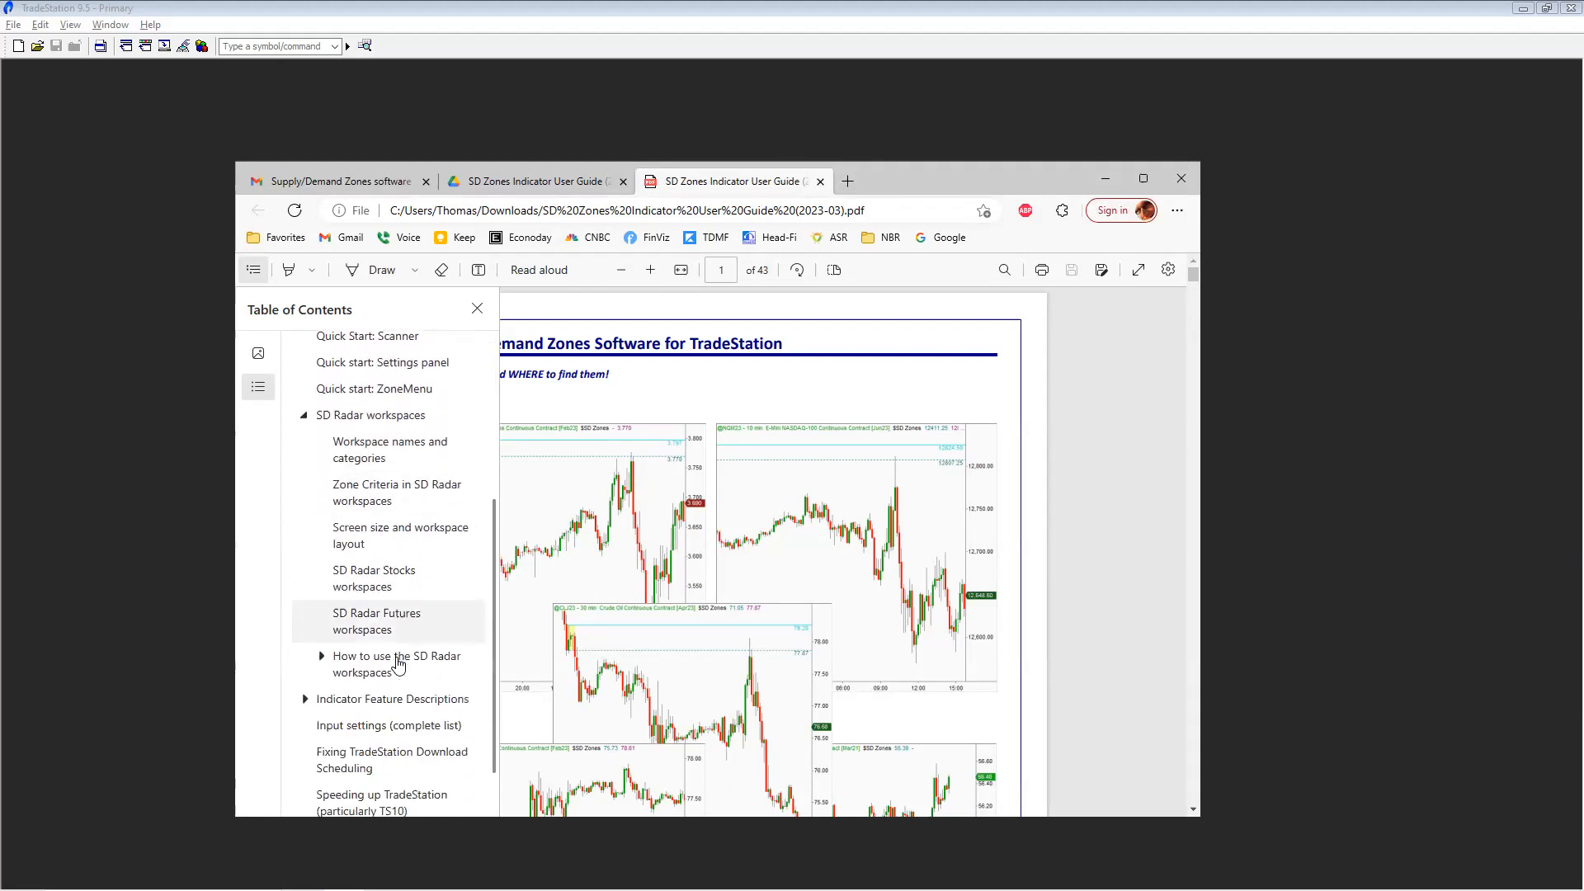
pyautogui.scroll(4, 398, 652)
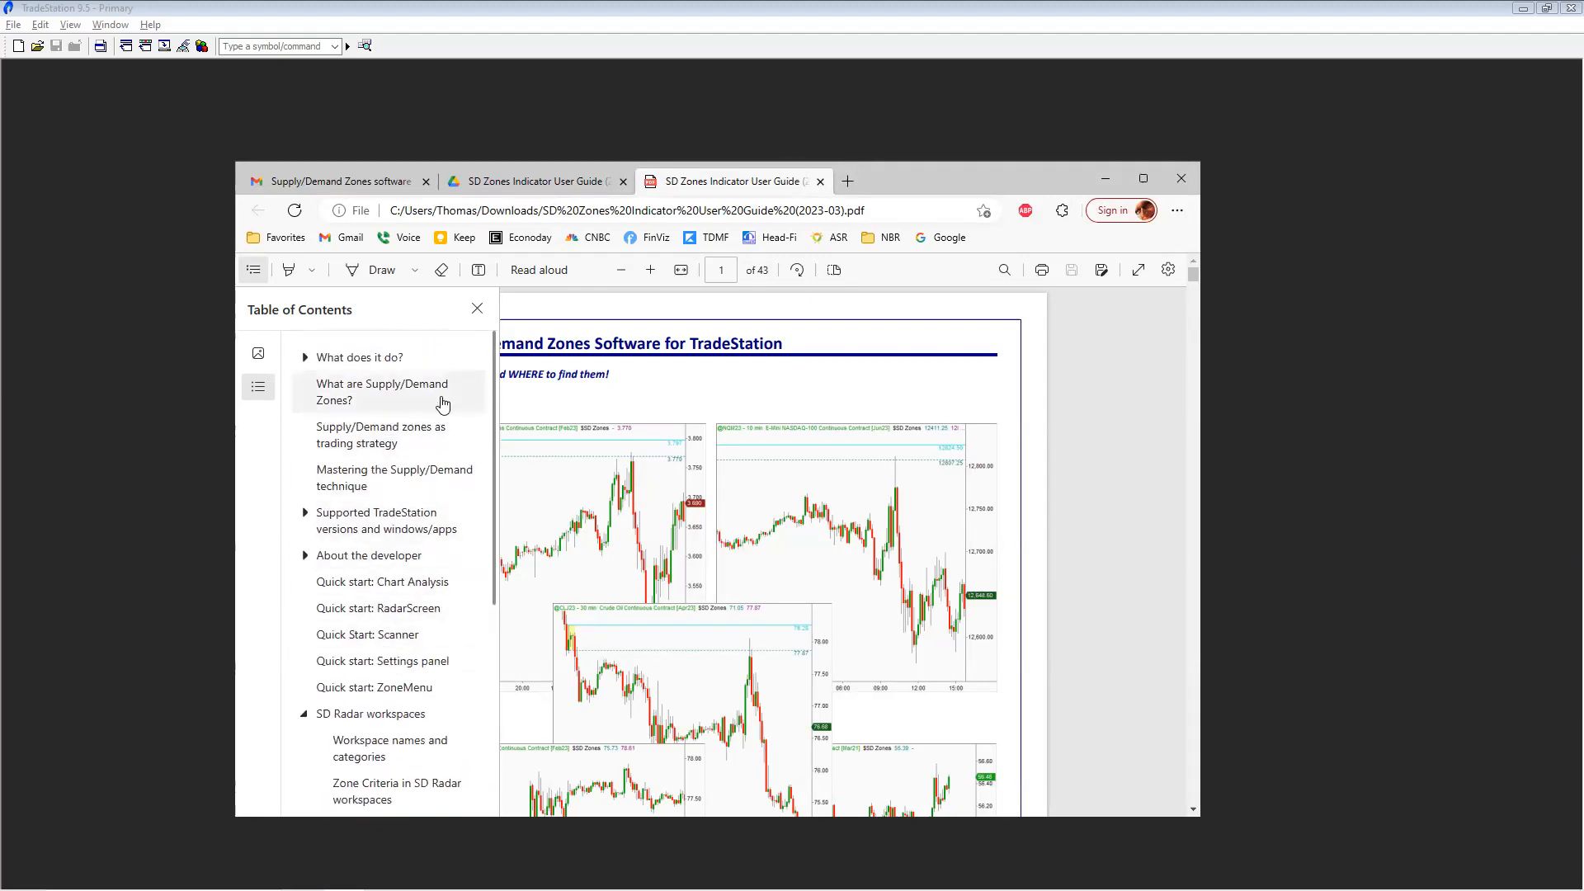
pyautogui.click(477, 309)
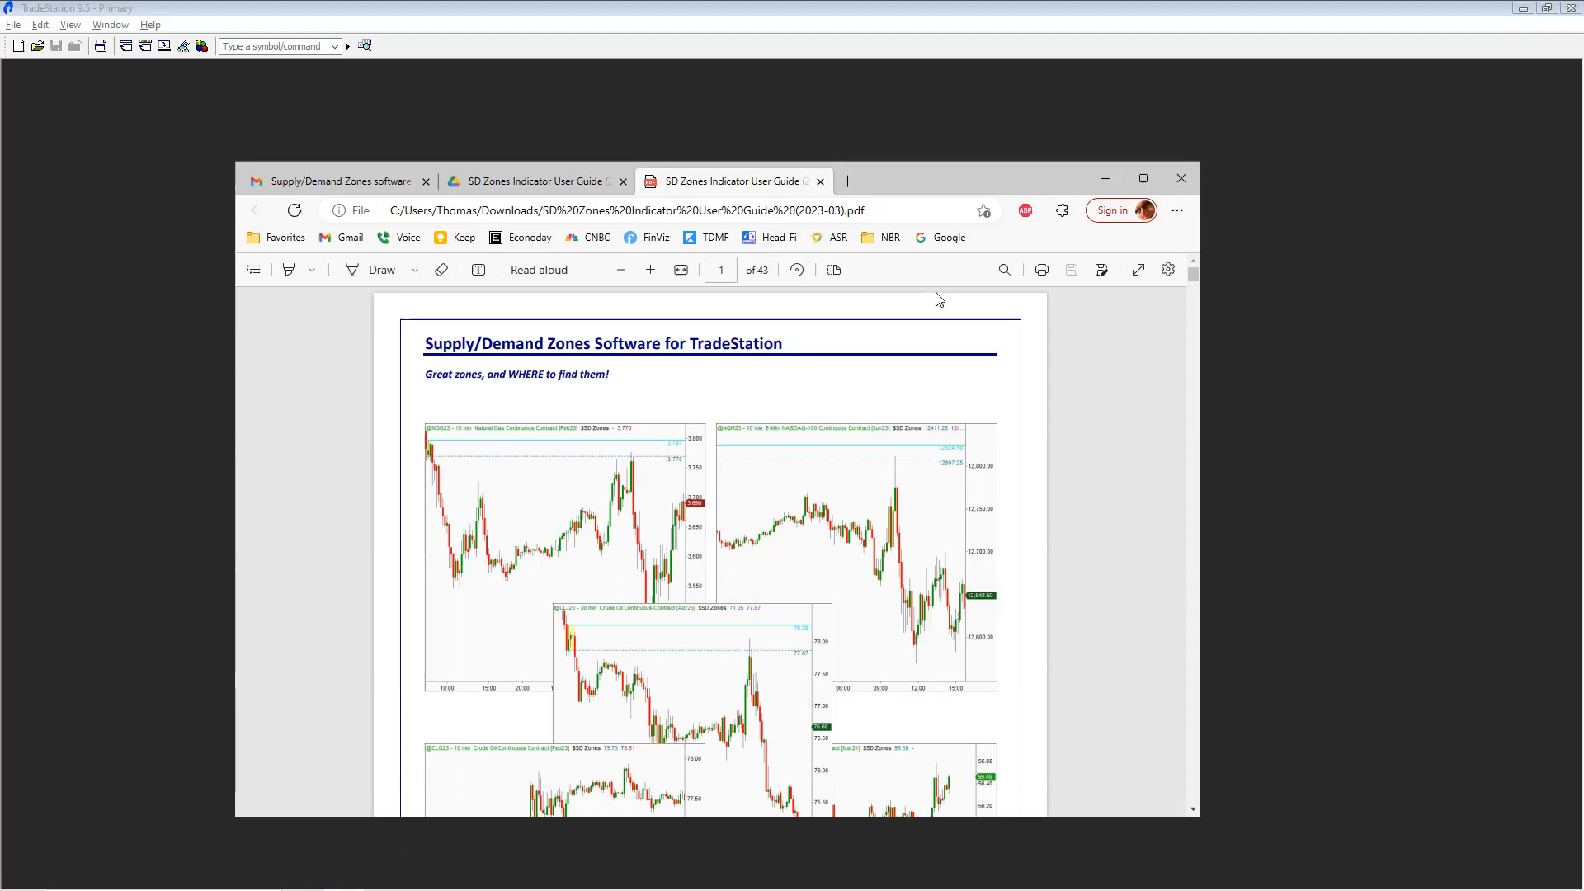
# Maximize the browser window and read through the user guide from the cover to the supply/demand explanations on page 4
pyautogui.moveTo(904, 182); pyautogui.dragTo(935, 172)
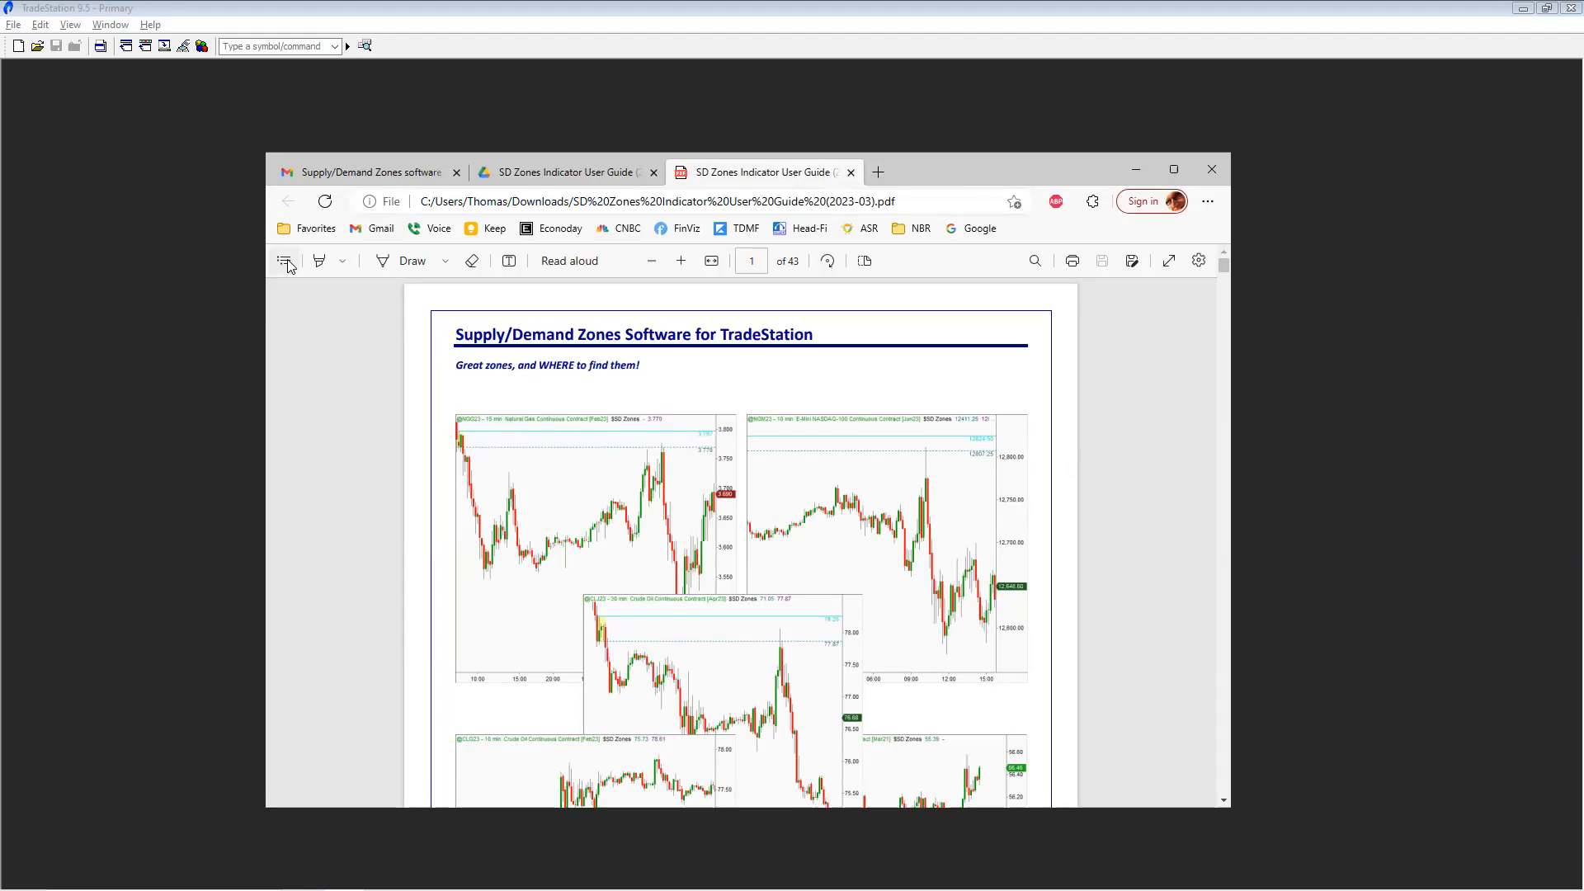
pyautogui.doubleClick(911, 171)
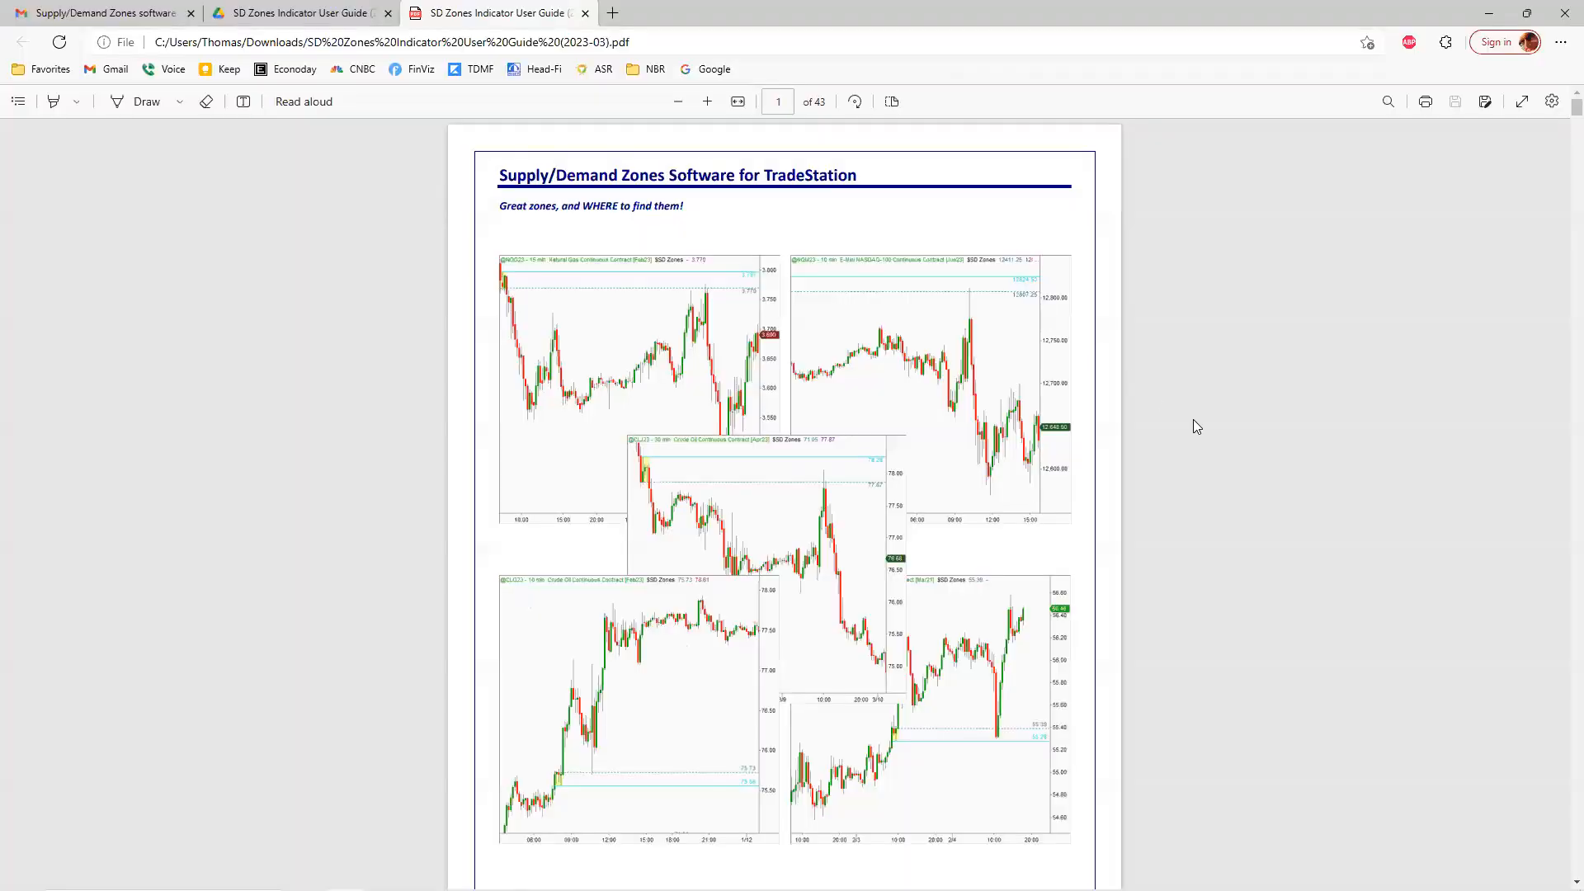
pyautogui.scroll(-10, 1192, 422)
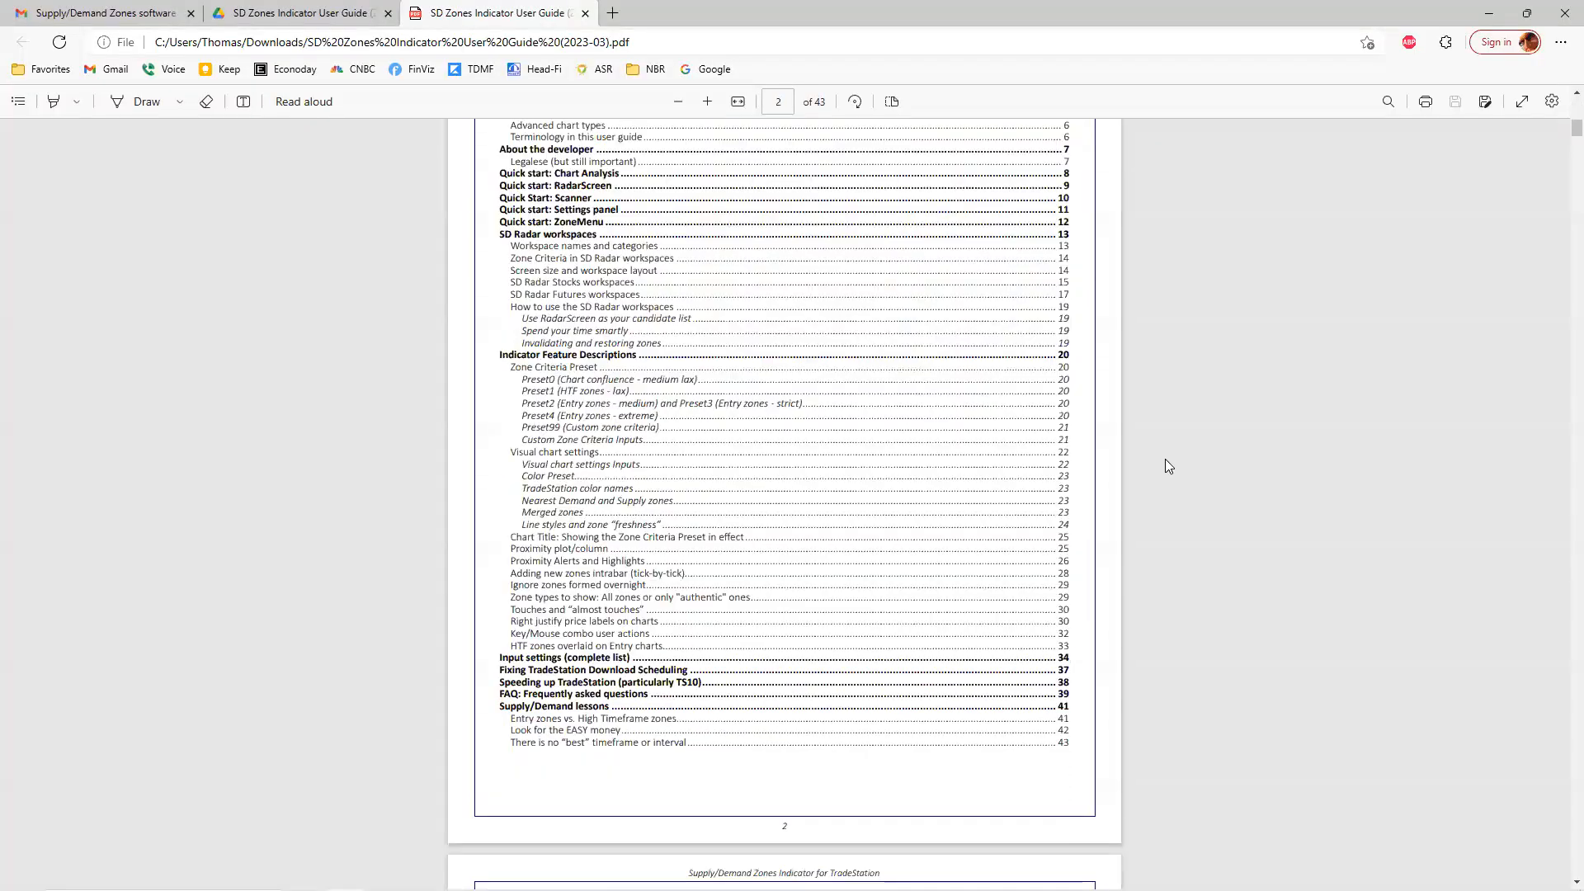
pyautogui.scroll(-10, 1165, 459)
pyautogui.scroll(-7, 1160, 469)
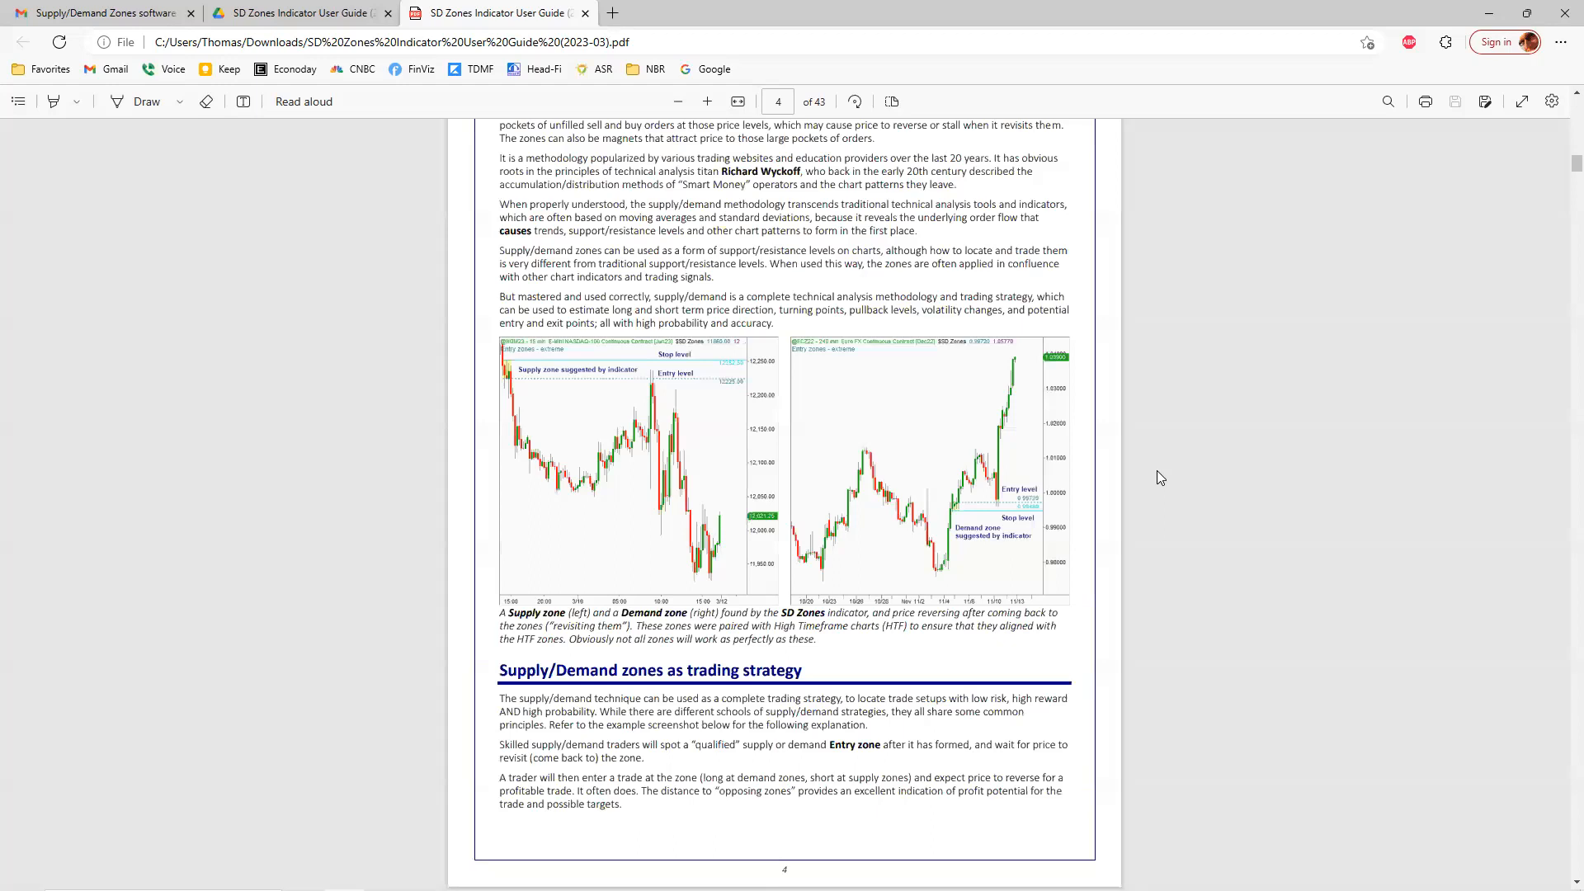
# Skim the user guide to the developer section on page 7, return to the cover and examine the table of contents on page 2
pyautogui.scroll(-10, 1156, 471)
pyautogui.scroll(-10, 1128, 519)
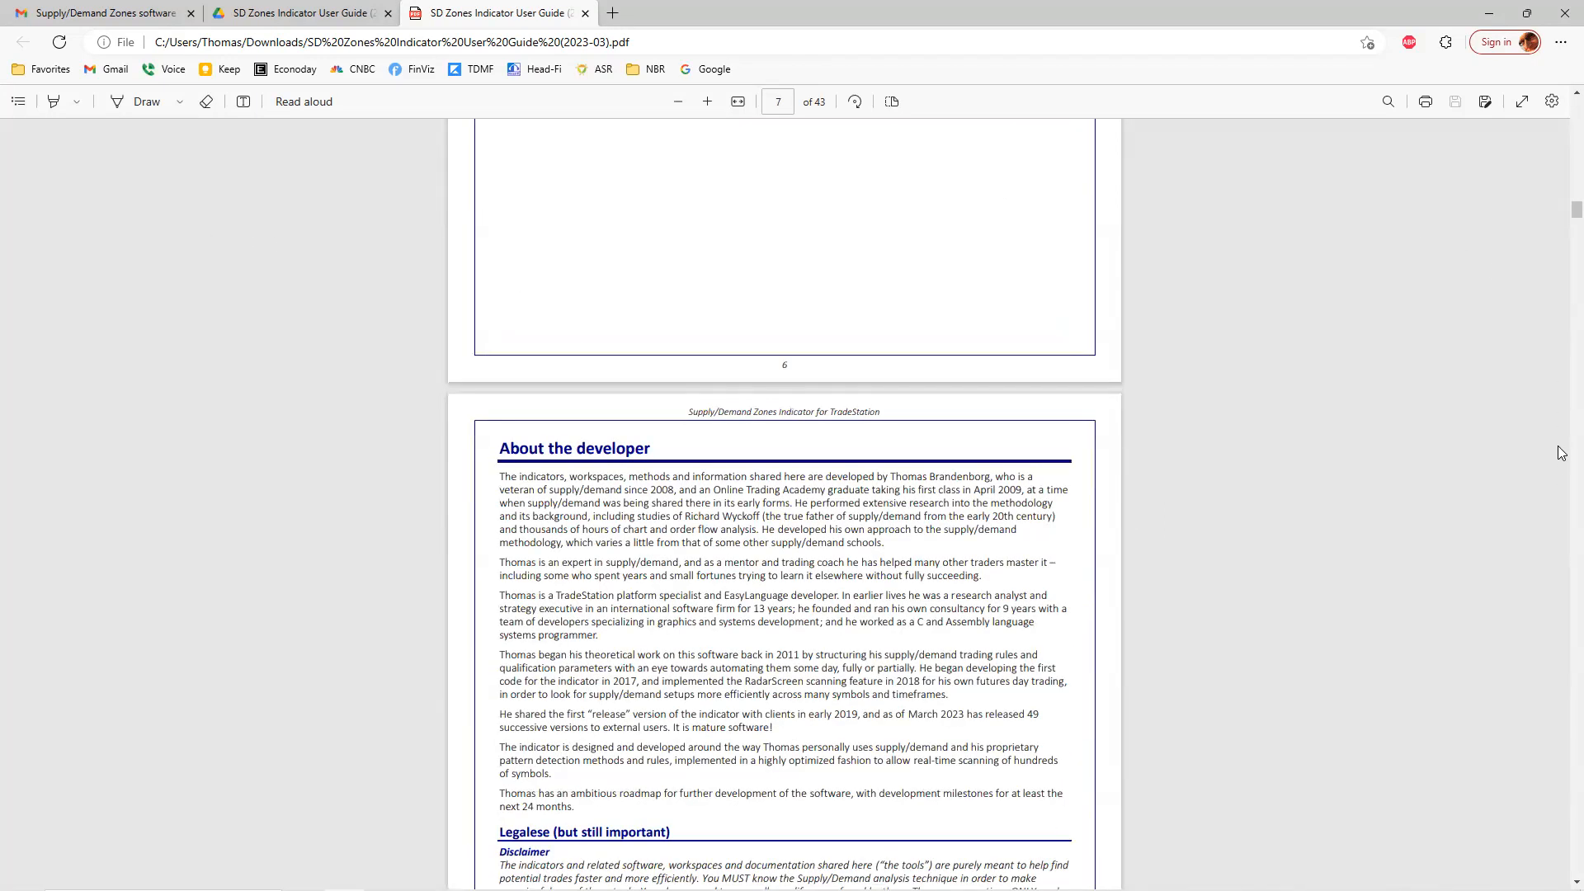
pyautogui.scroll(2, 1560, 159)
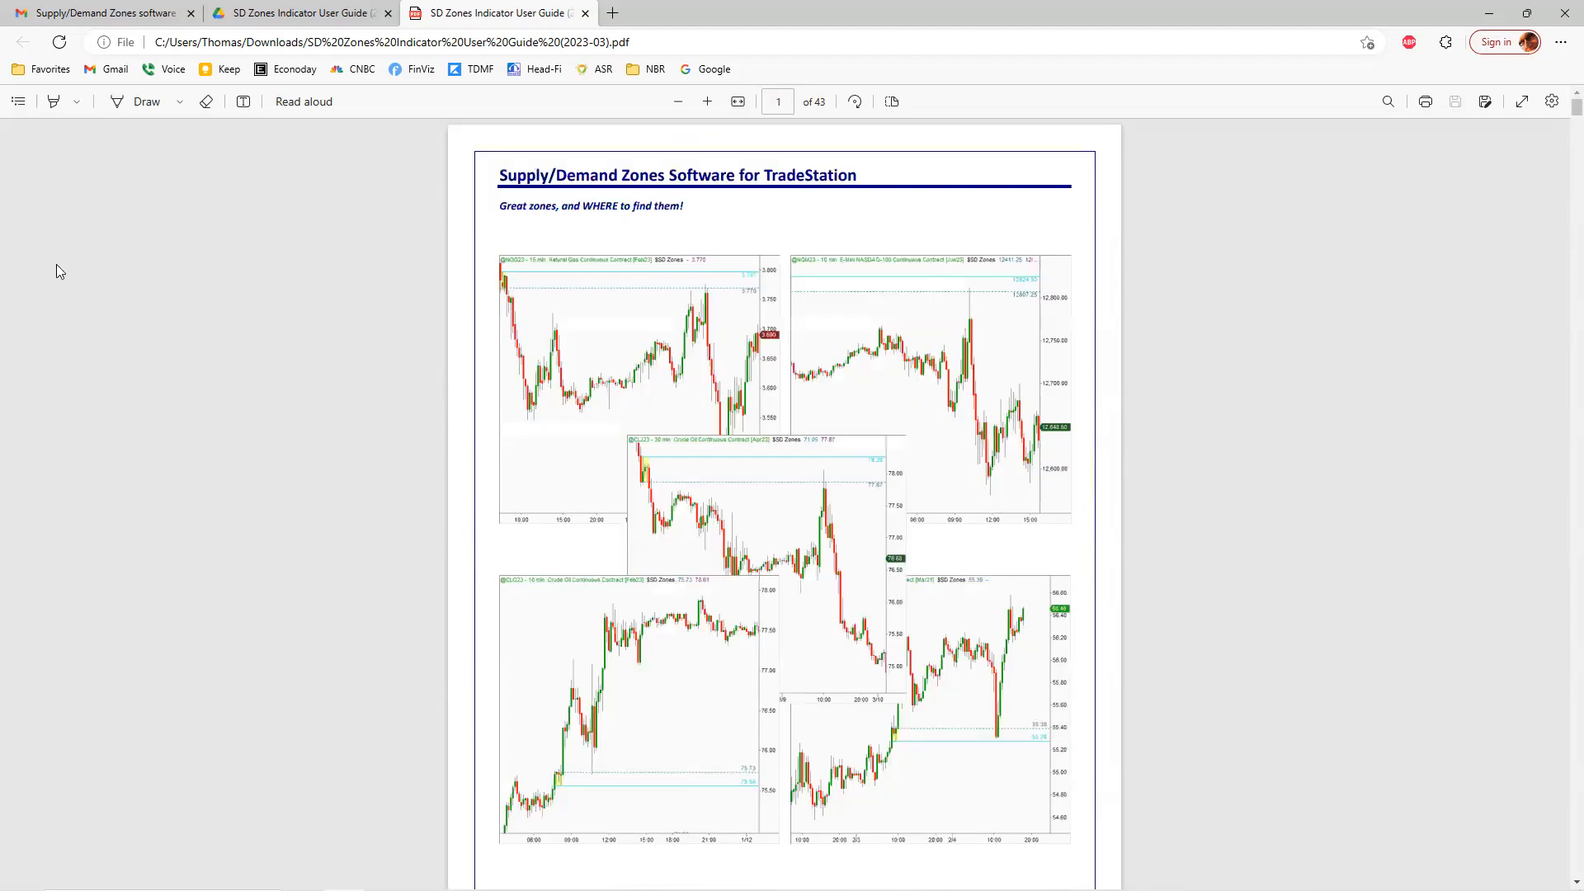
pyautogui.click(18, 100)
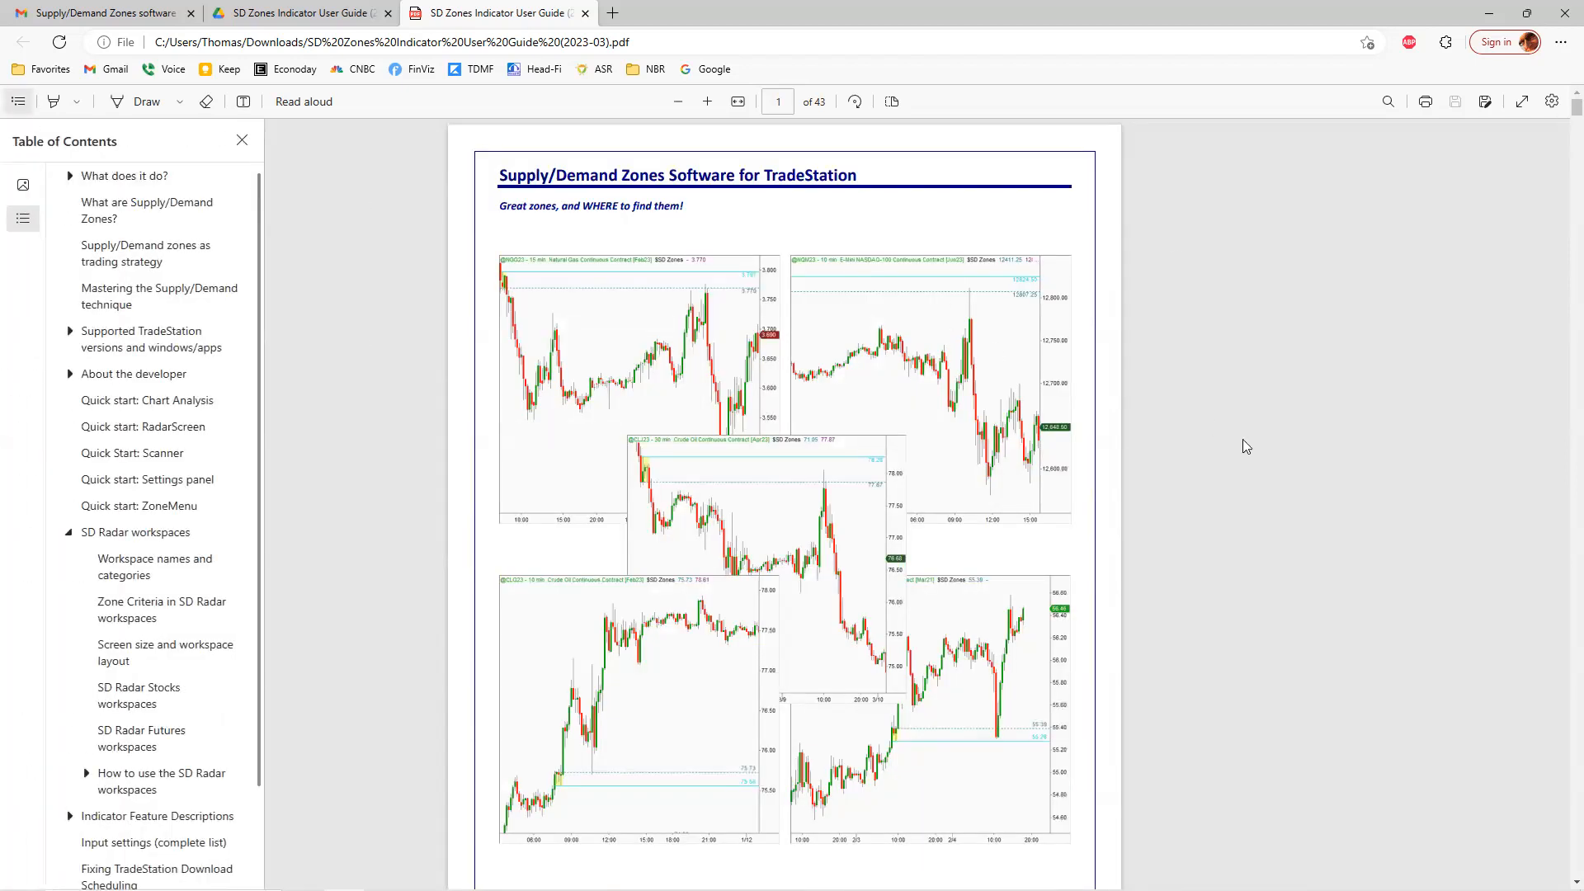
pyautogui.scroll(-8, 1295, 479)
pyautogui.scroll(-5, 593, 495)
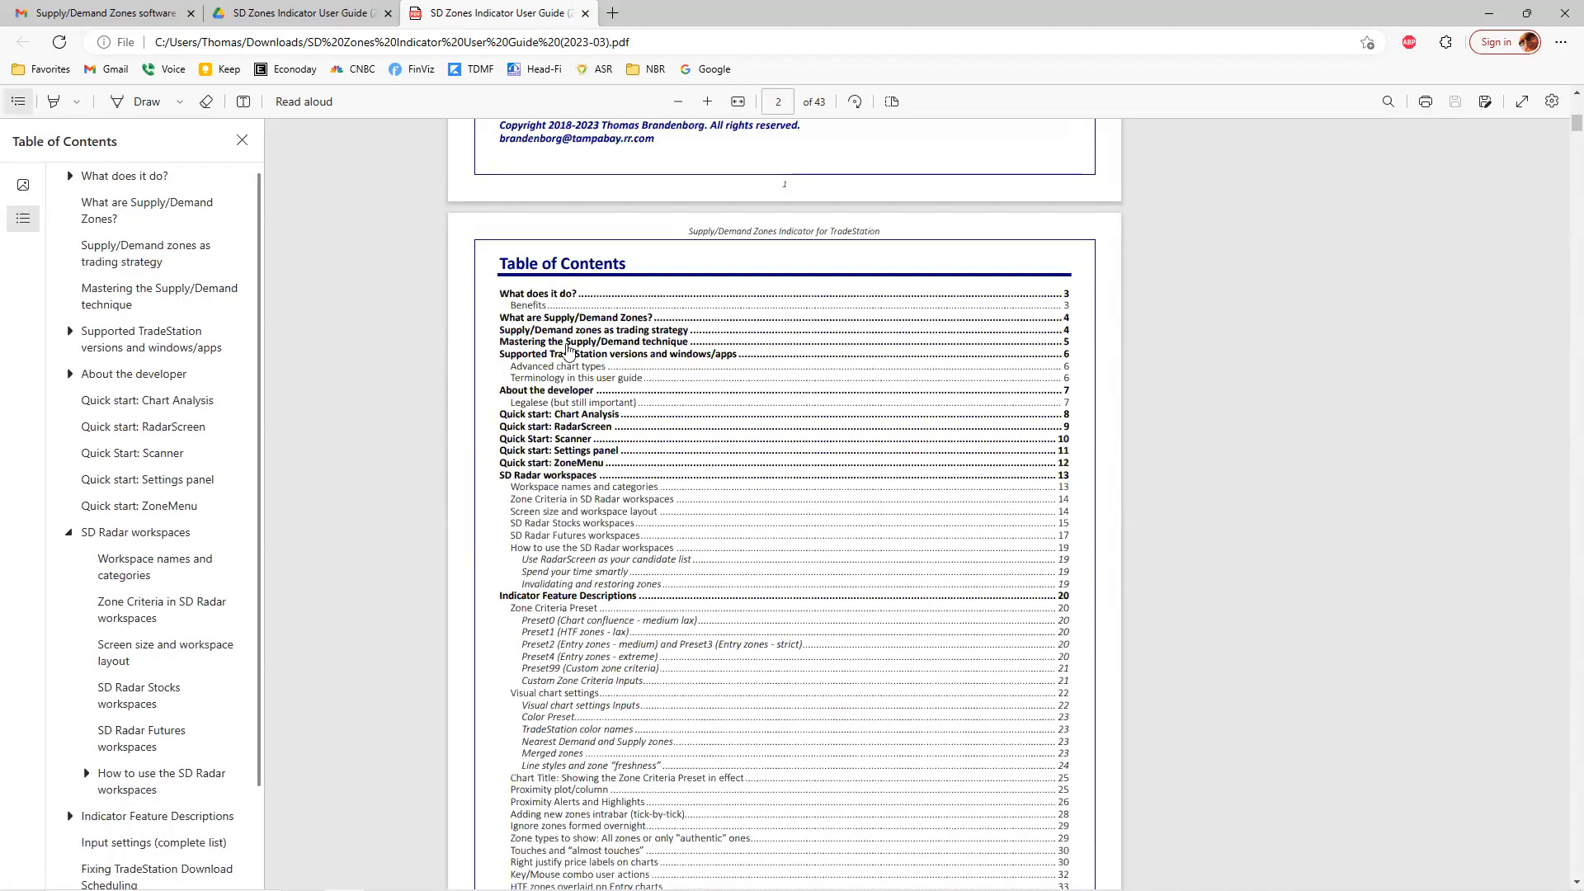
# Go to the Quick start: Chart Analysis section on page 8 and read its annotated chart and notes on zone criteria and inputs
pyautogui.scroll(3, 613, 538)
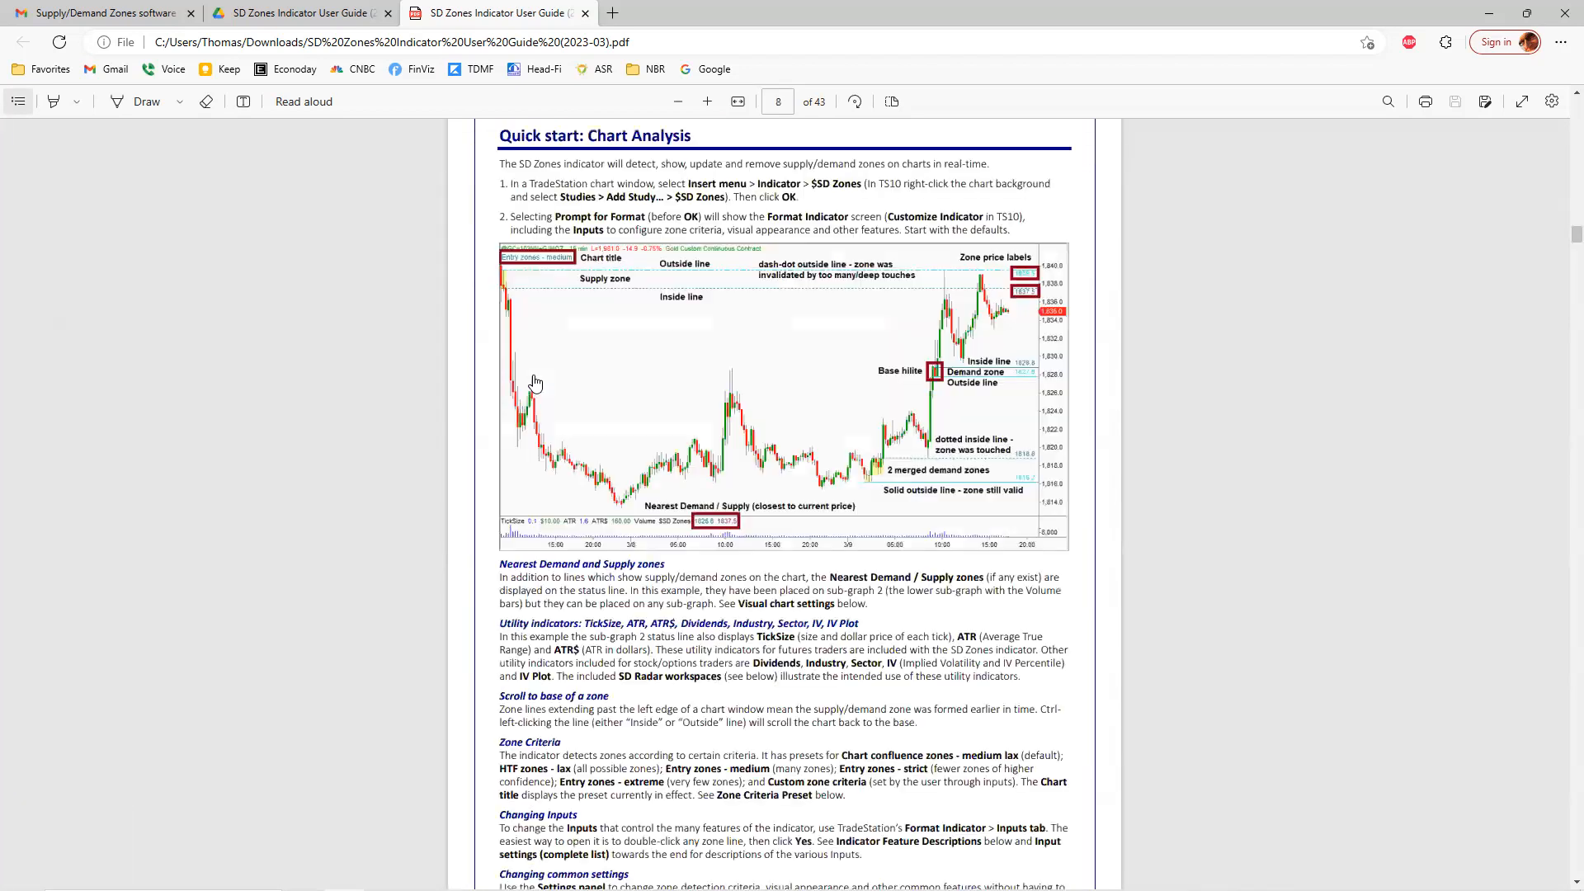
pyautogui.click(538, 375)
pyautogui.scroll(-3, 788, 436)
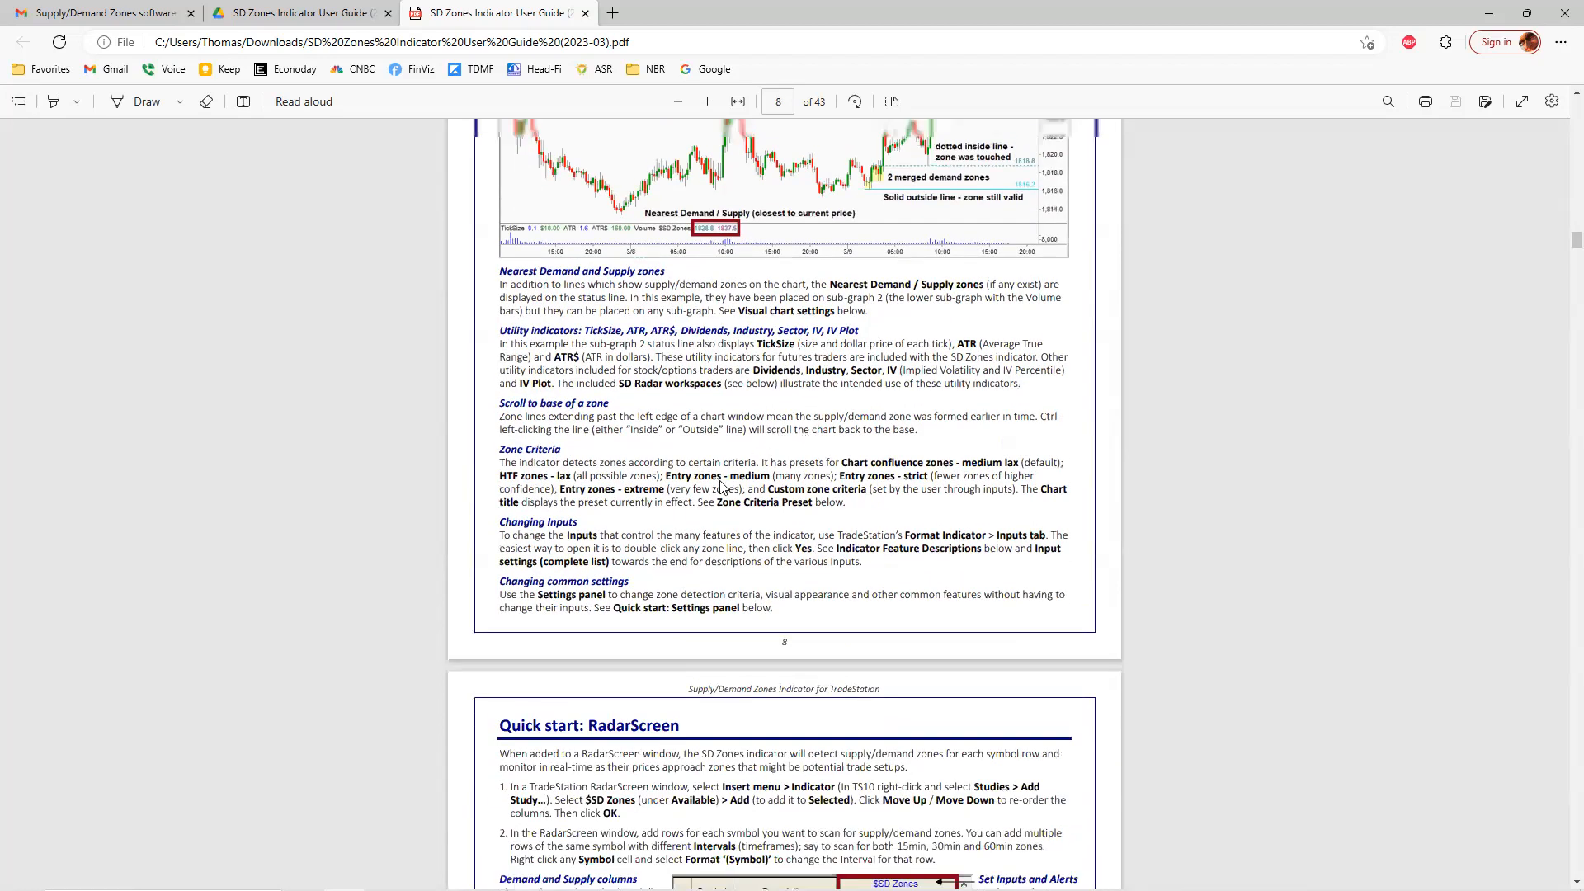
pyautogui.scroll(4, 721, 487)
pyautogui.scroll(-6, 699, 523)
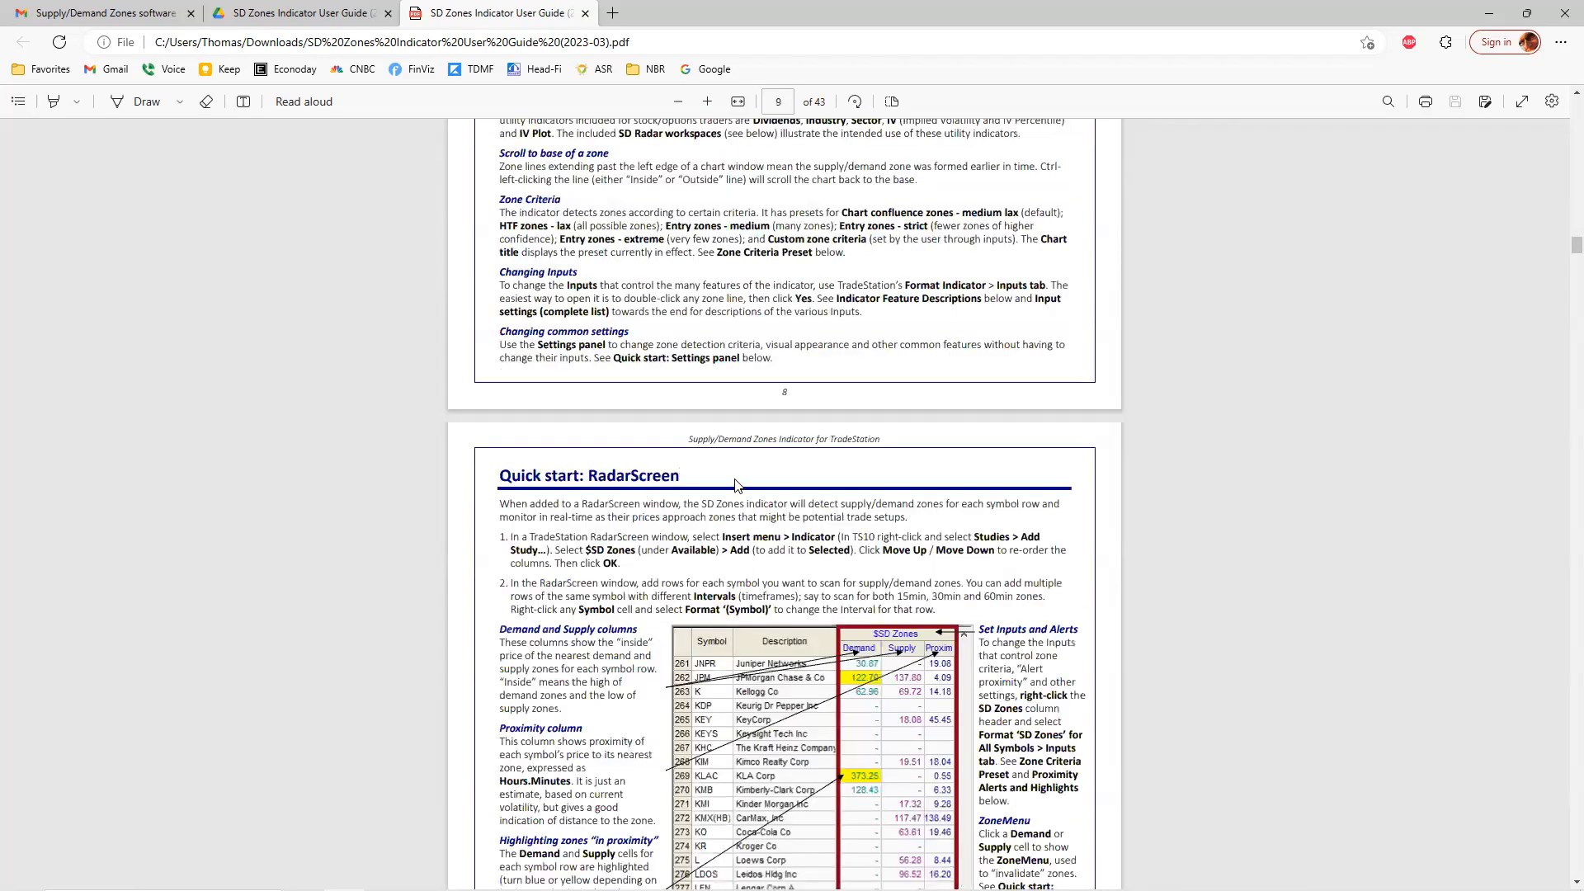
# Read the quick start sections for RadarScreen, Scanner, Settings panel and ZoneMenu on pages 9 to 12
pyautogui.scroll(-4, 732, 483)
pyautogui.scroll(-10, 709, 507)
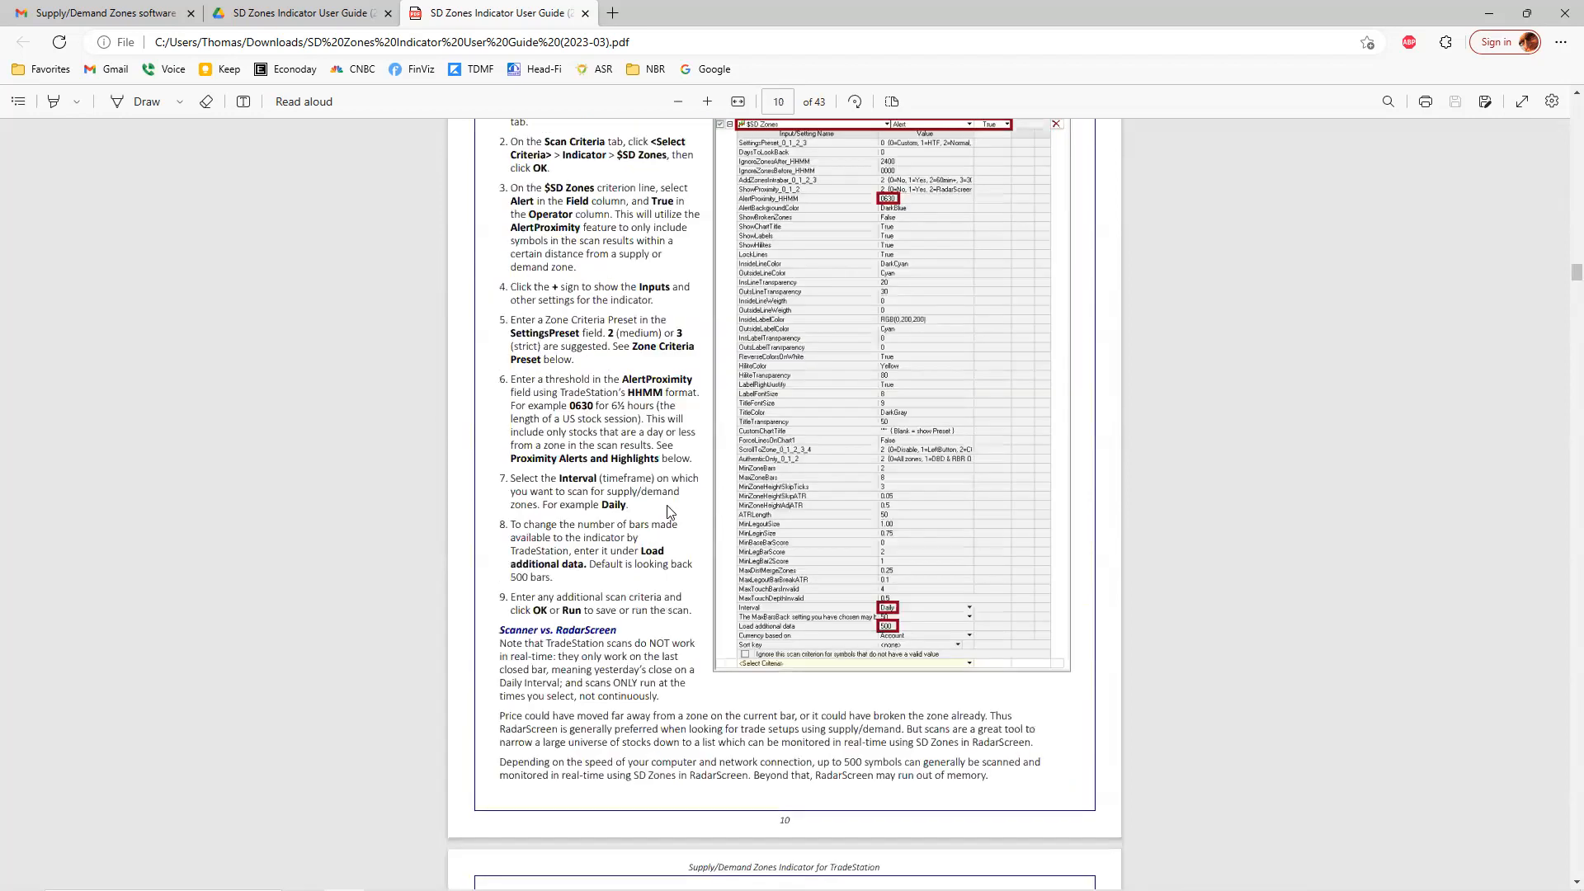
pyautogui.scroll(-10, 698, 513)
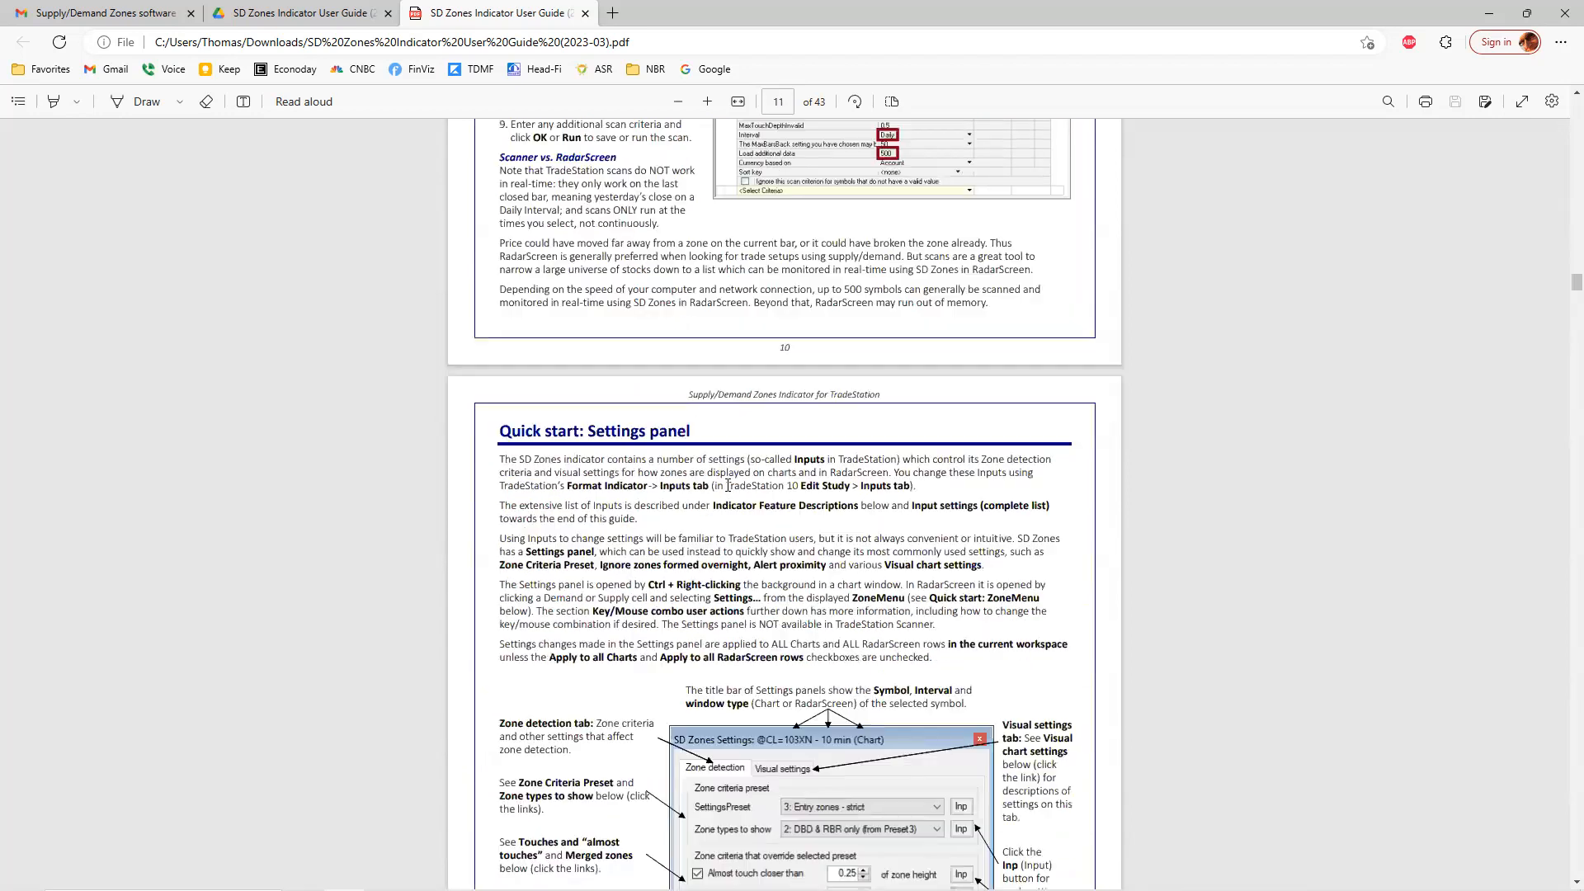
pyautogui.scroll(-3, 688, 537)
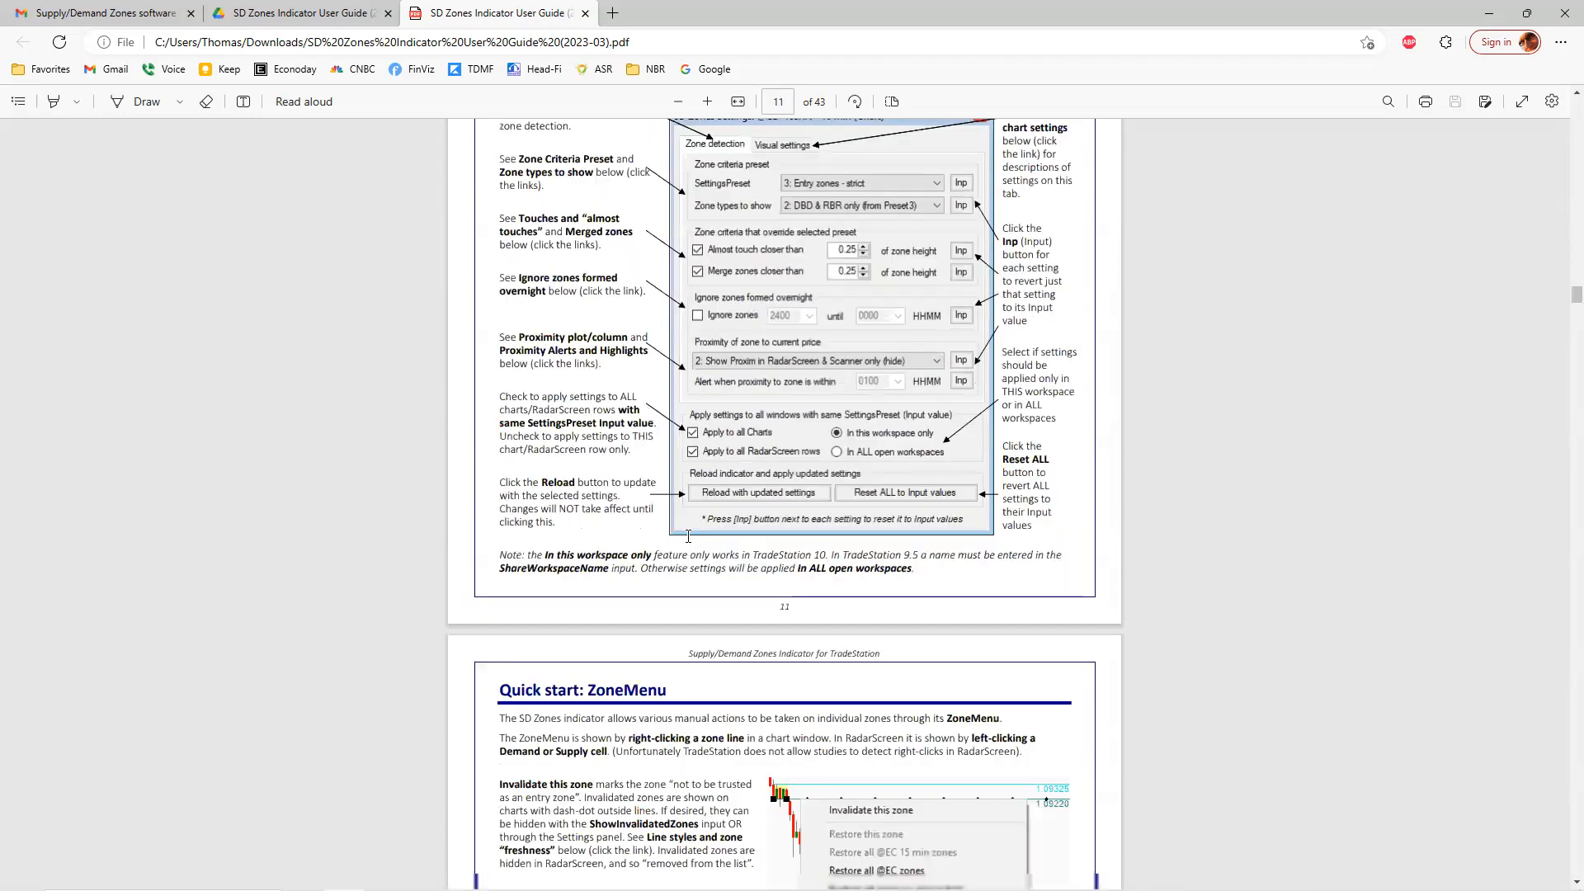
pyautogui.scroll(-6, 749, 506)
pyautogui.scroll(-3, 693, 545)
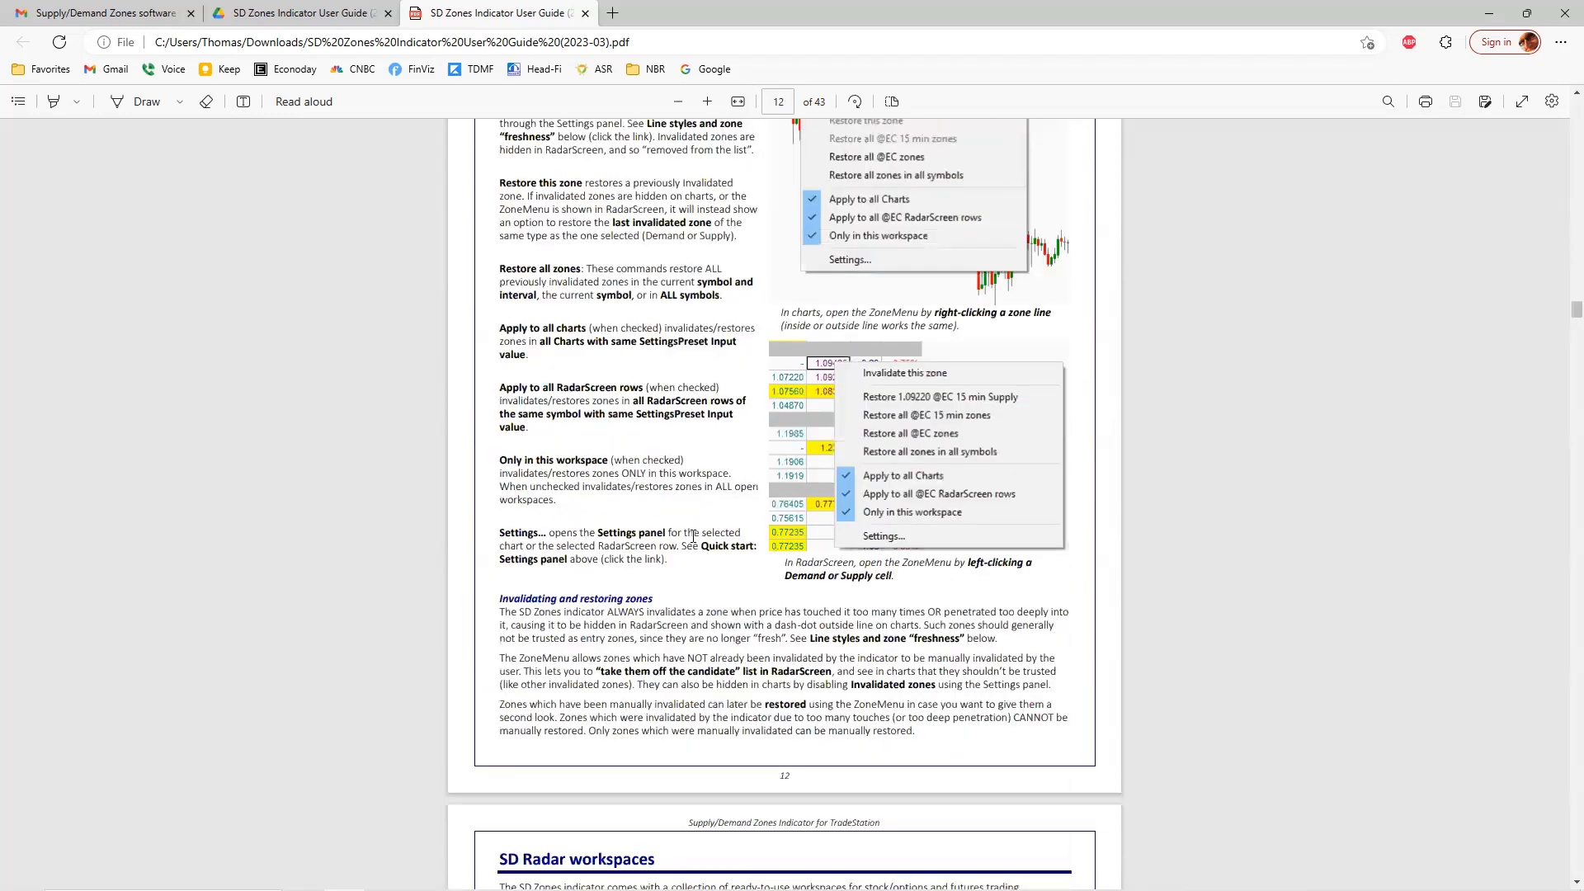
# Examine the SD Radar workspaces section on pages 13 and 14, including workspace names and categories, zone criteria and screen layout
pyautogui.scroll(-5, 692, 534)
pyautogui.scroll(-2, 702, 536)
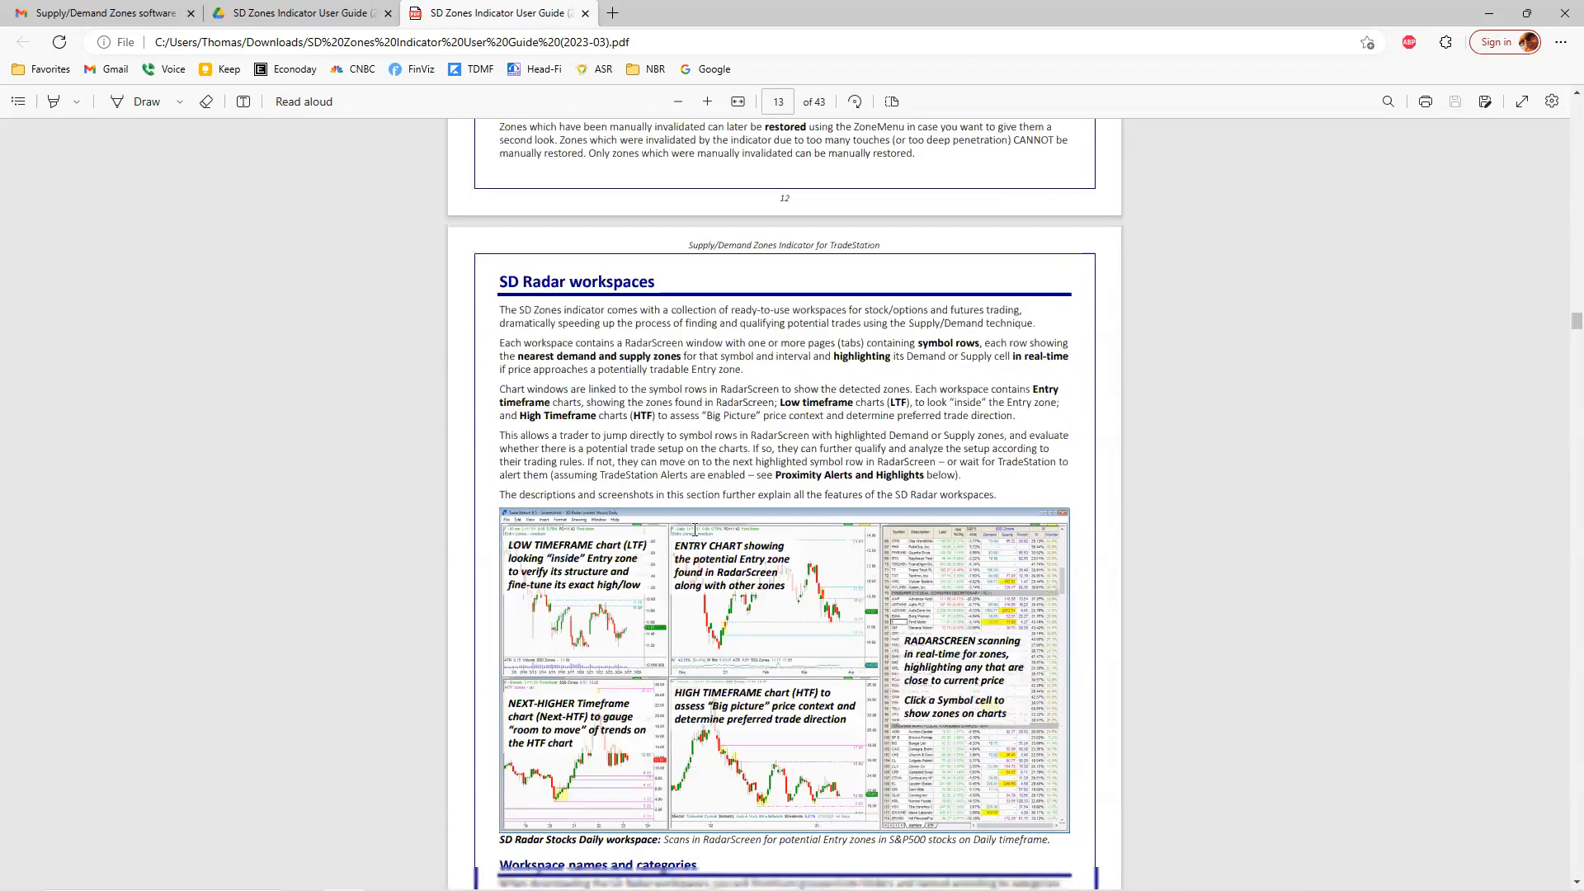
pyautogui.scroll(-4, 707, 502)
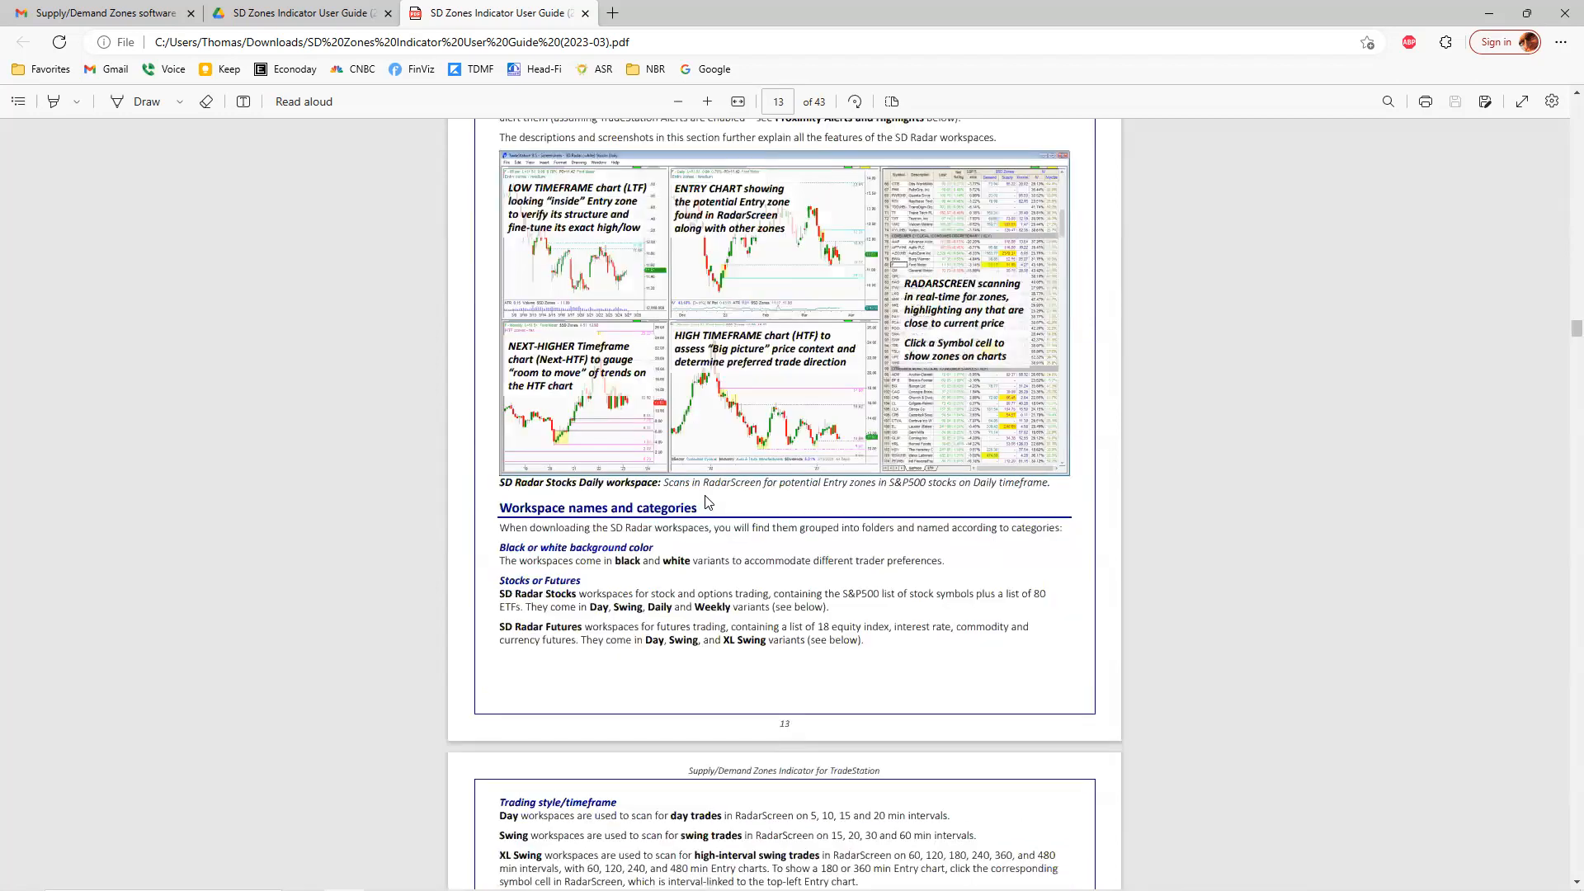
pyautogui.scroll(2, 708, 503)
pyautogui.scroll(-6, 707, 495)
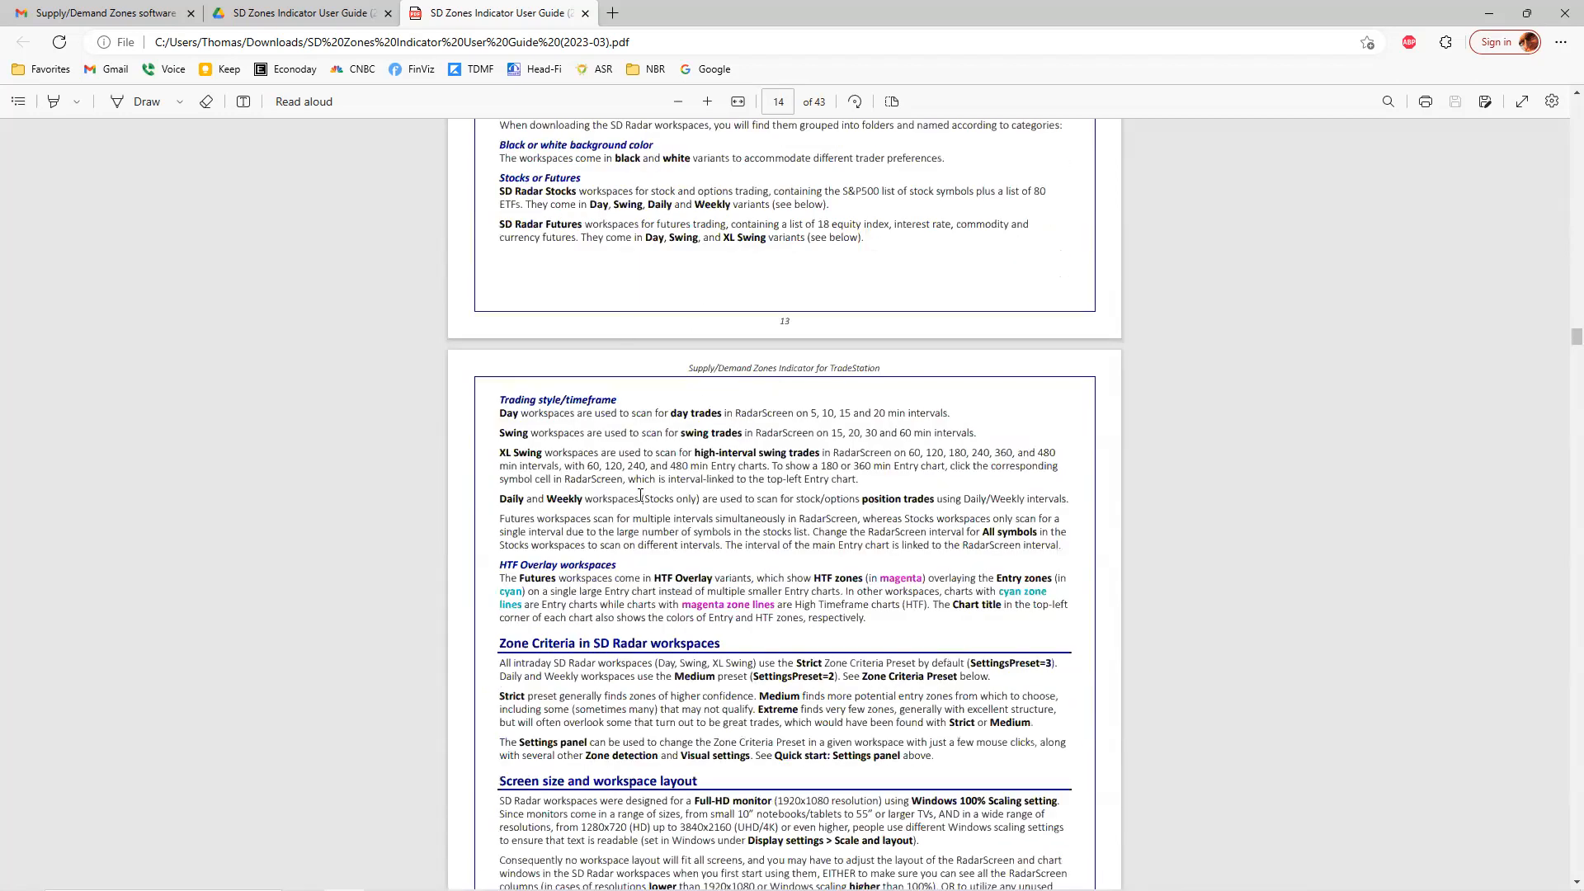
pyautogui.scroll(-3, 716, 461)
pyautogui.scroll(-1, 731, 403)
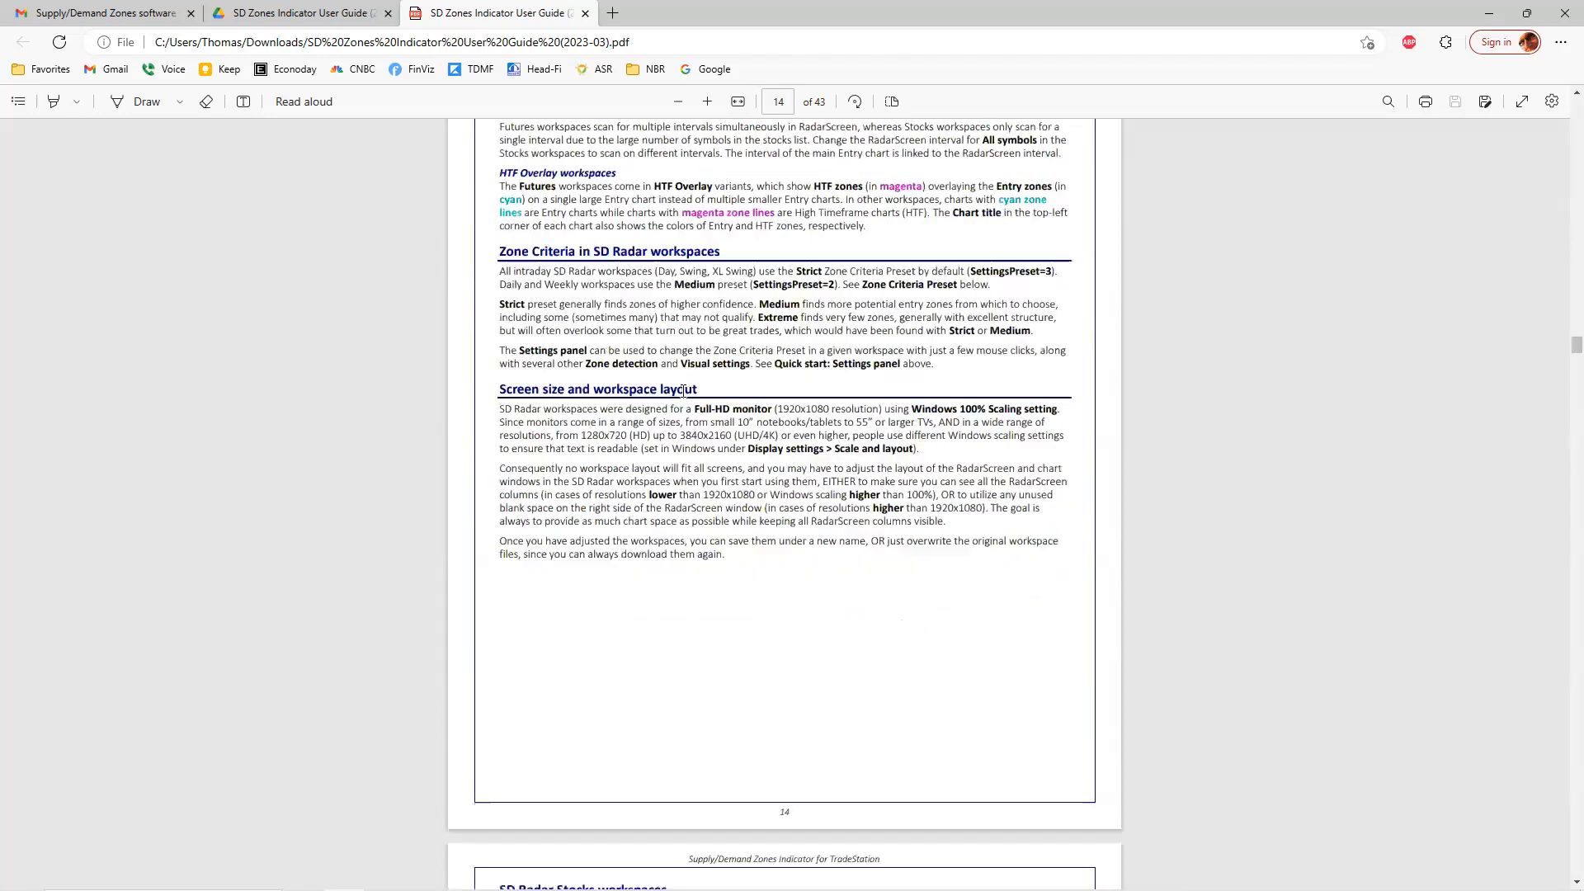
pyautogui.scroll(-5, 726, 481)
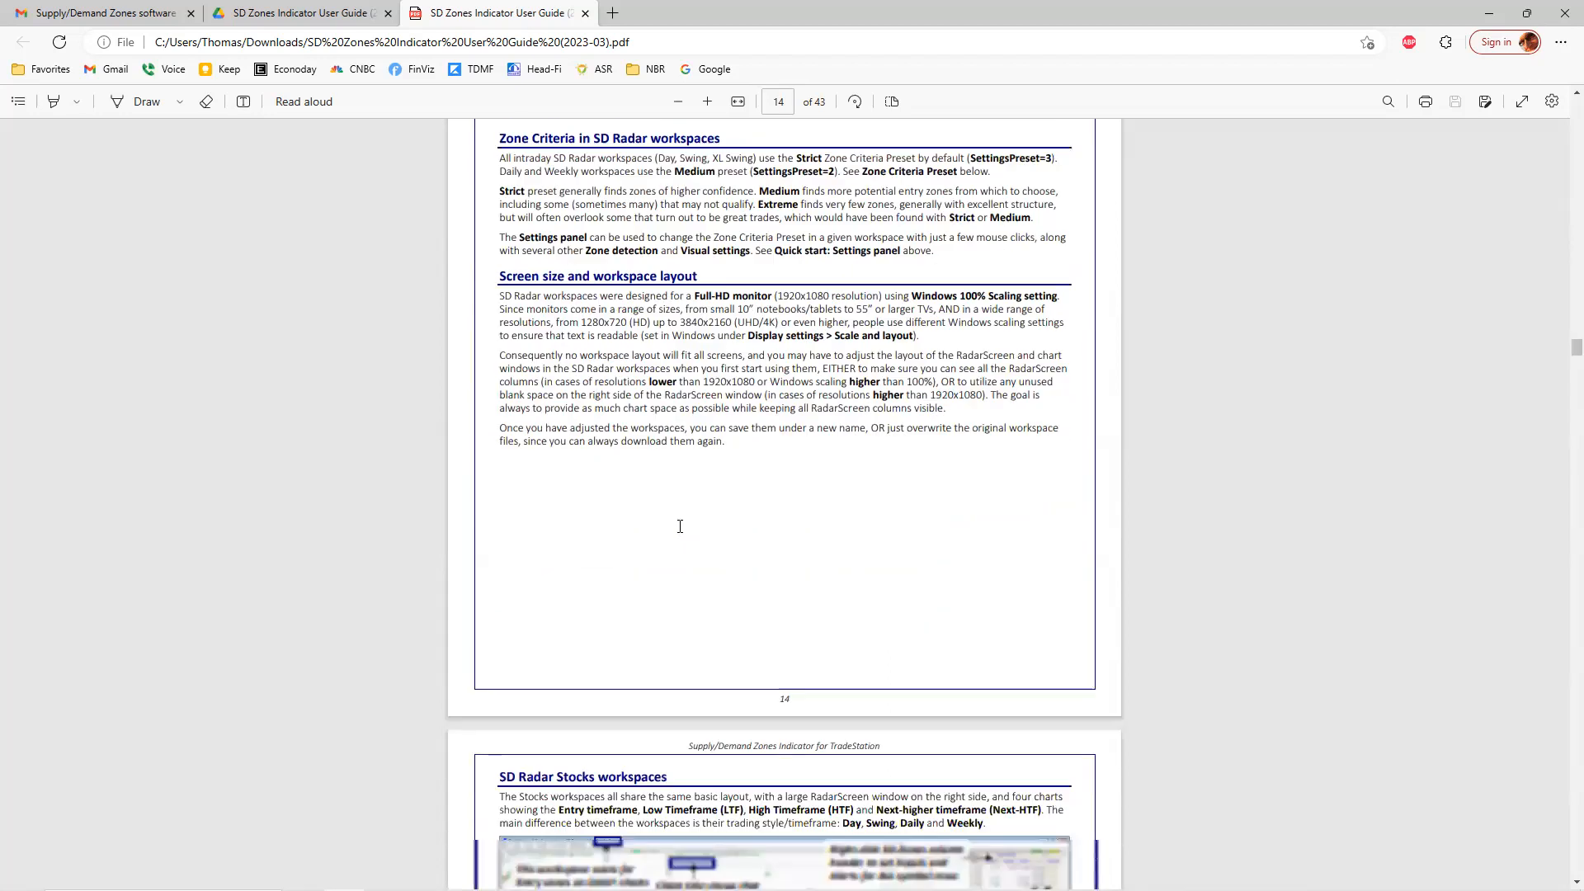
# Read the SD Radar Stocks and SD Radar Futures workspace descriptions and annotated screenshots on pages 15 to 18
pyautogui.scroll(-4, 737, 512)
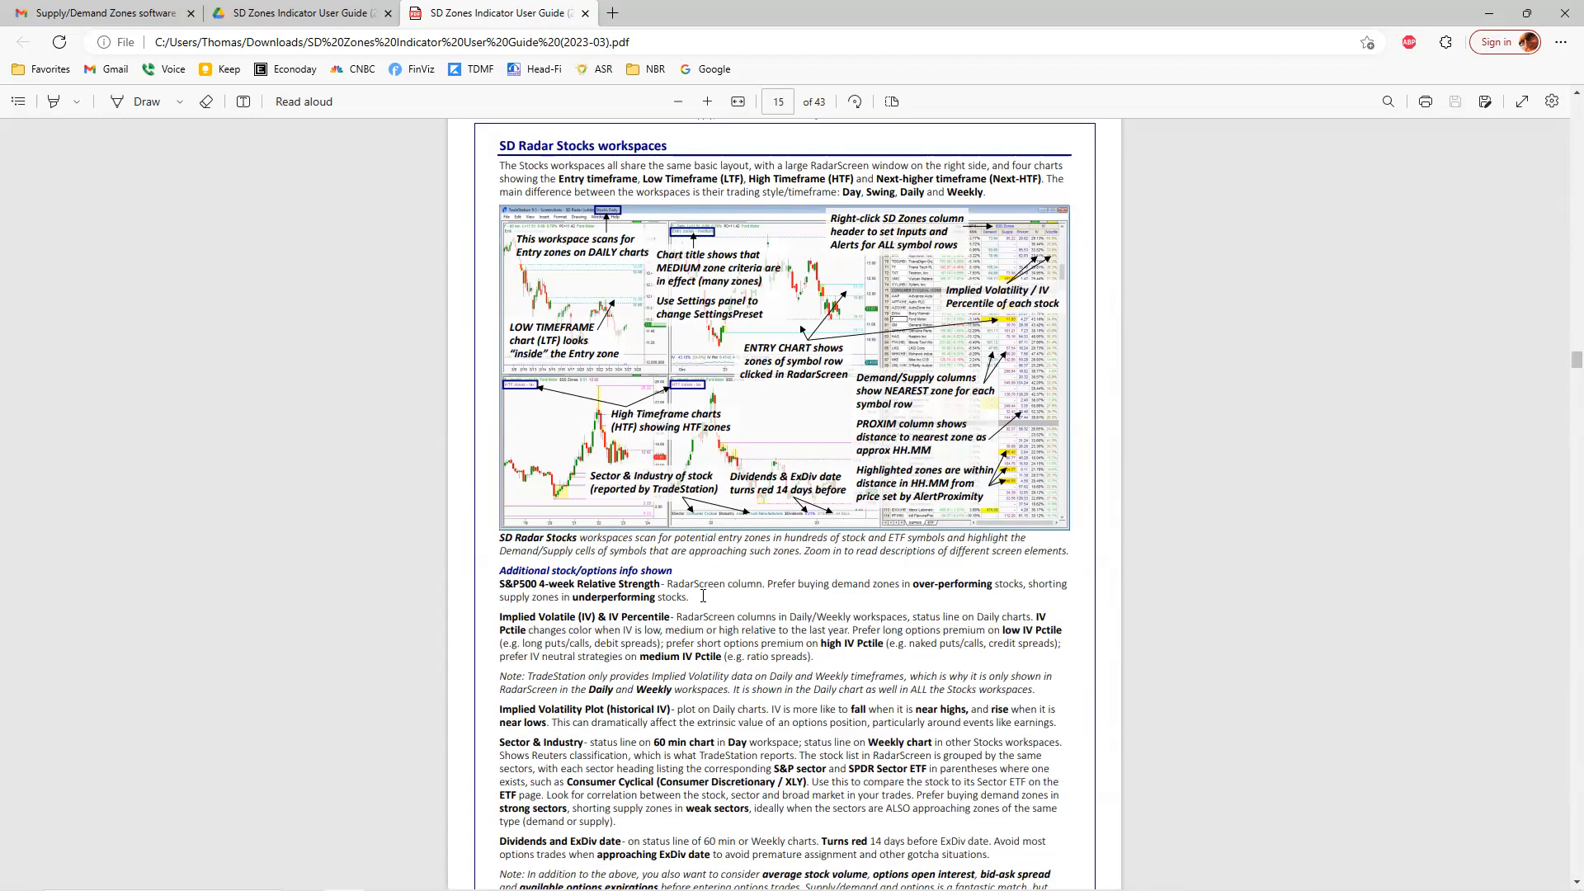
pyautogui.scroll(-4, 701, 599)
pyautogui.scroll(-4, 719, 578)
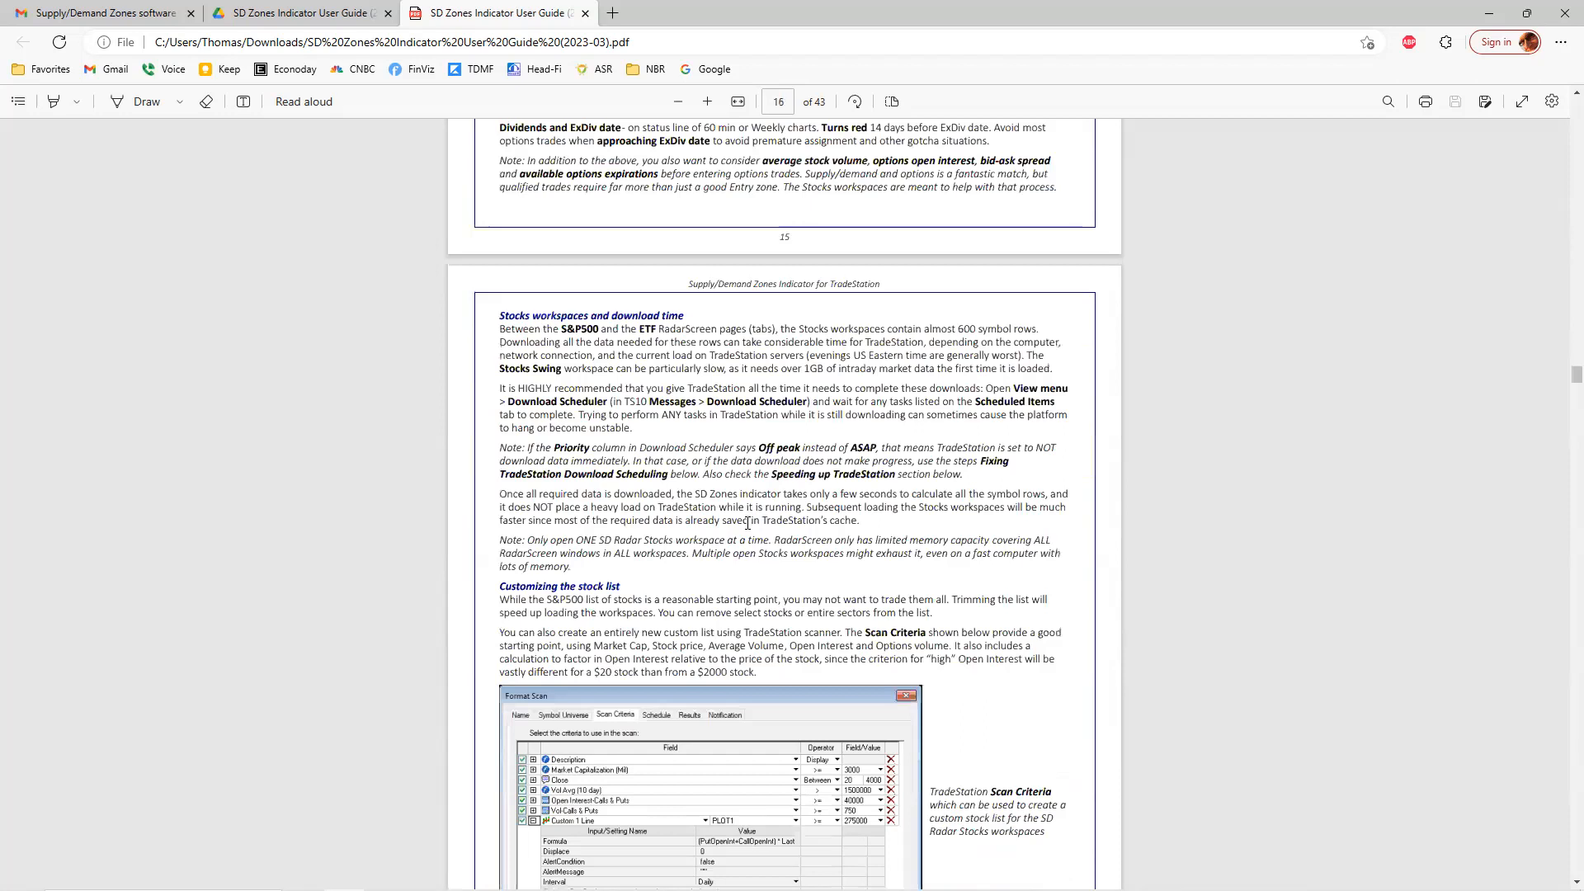
pyautogui.scroll(-9, 739, 534)
pyautogui.scroll(-3, 730, 526)
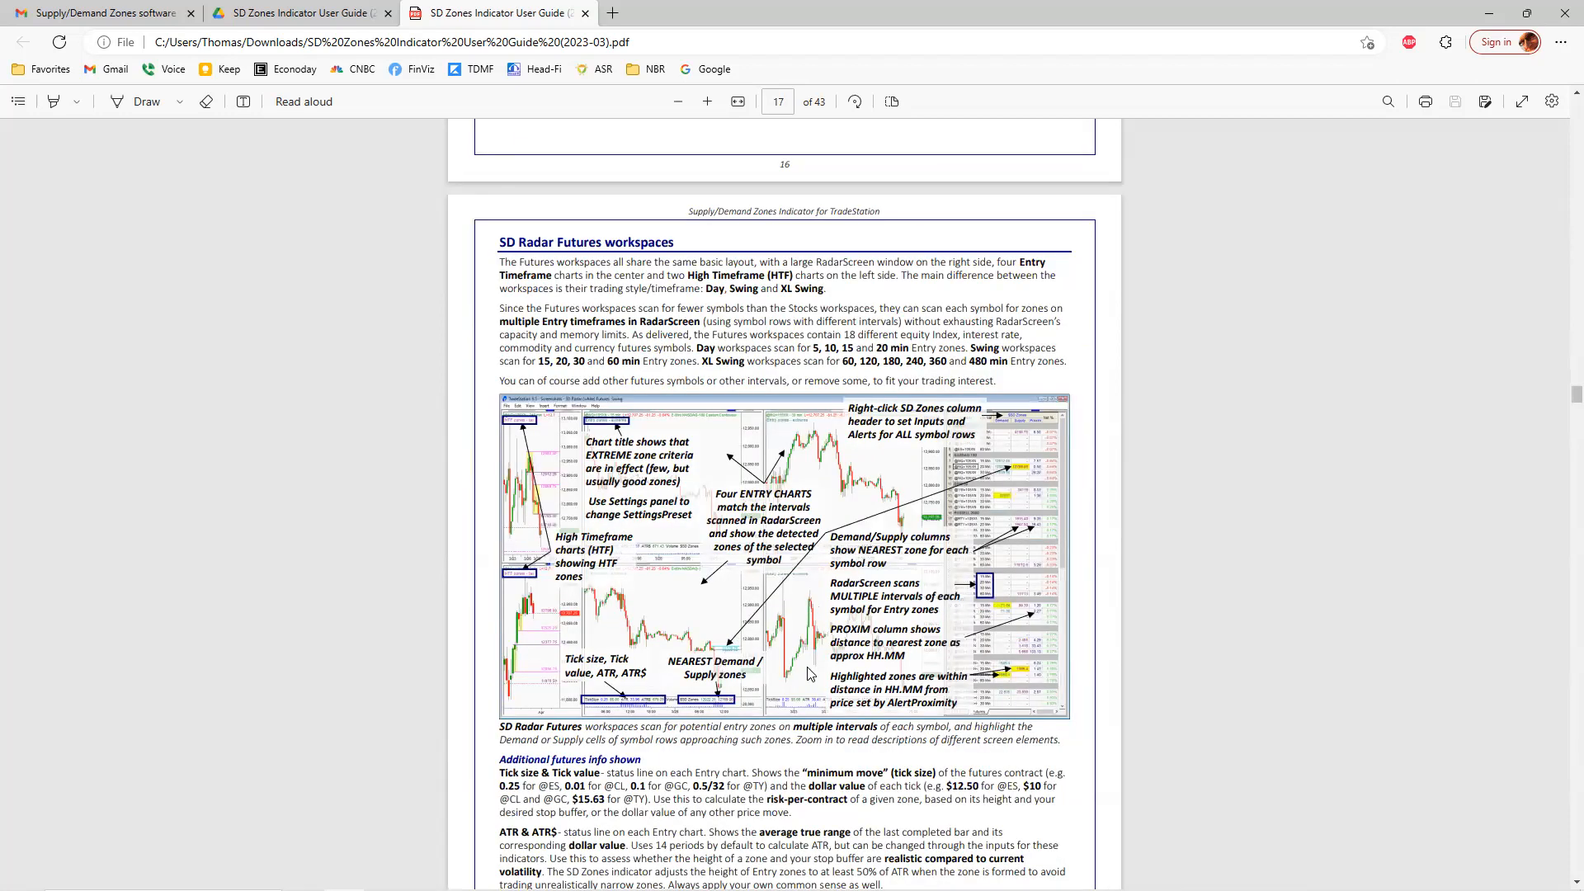
pyautogui.scroll(-1, 809, 676)
pyautogui.scroll(-3, 790, 603)
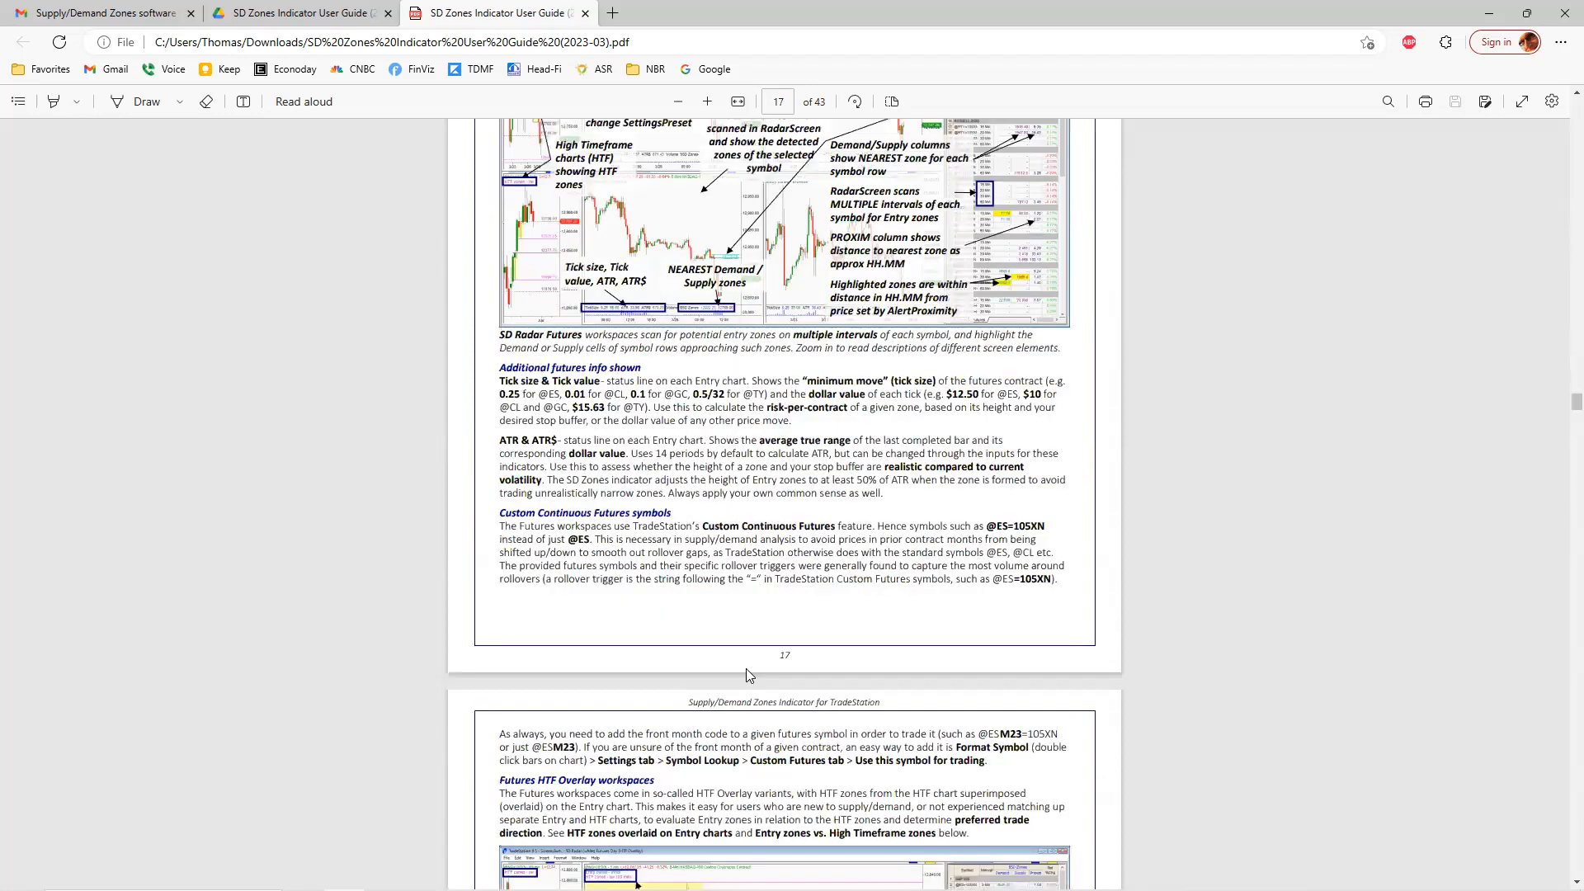
pyautogui.scroll(-3, 746, 668)
pyautogui.scroll(-3, 762, 649)
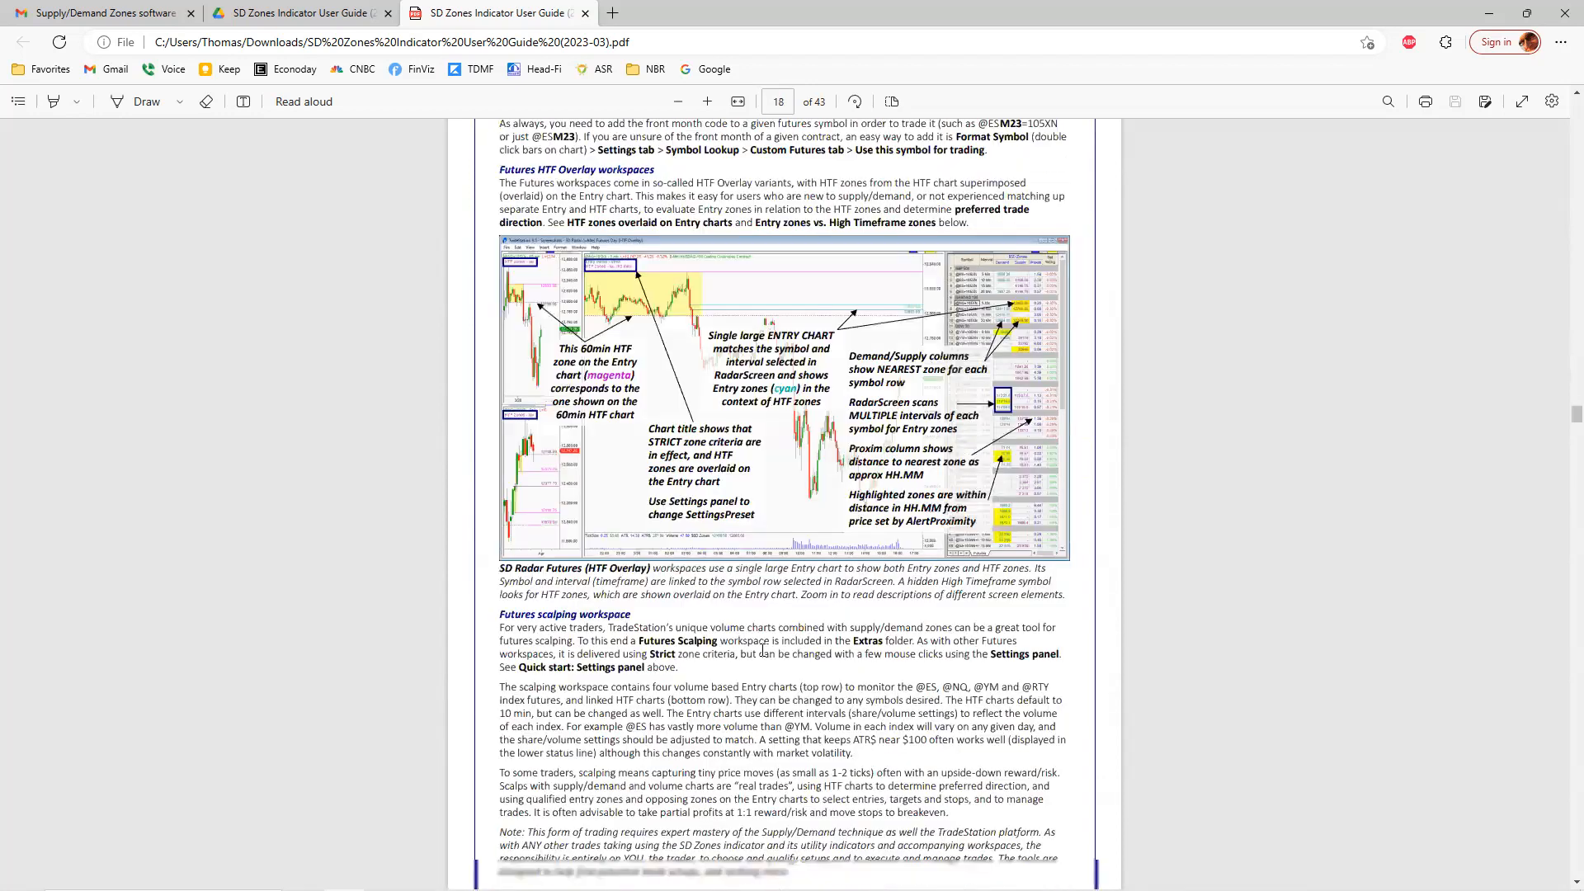
# Read How to use the SD Radar workspaces on page 19 and briefly check the navigable table of contents
pyautogui.scroll(-7, 760, 654)
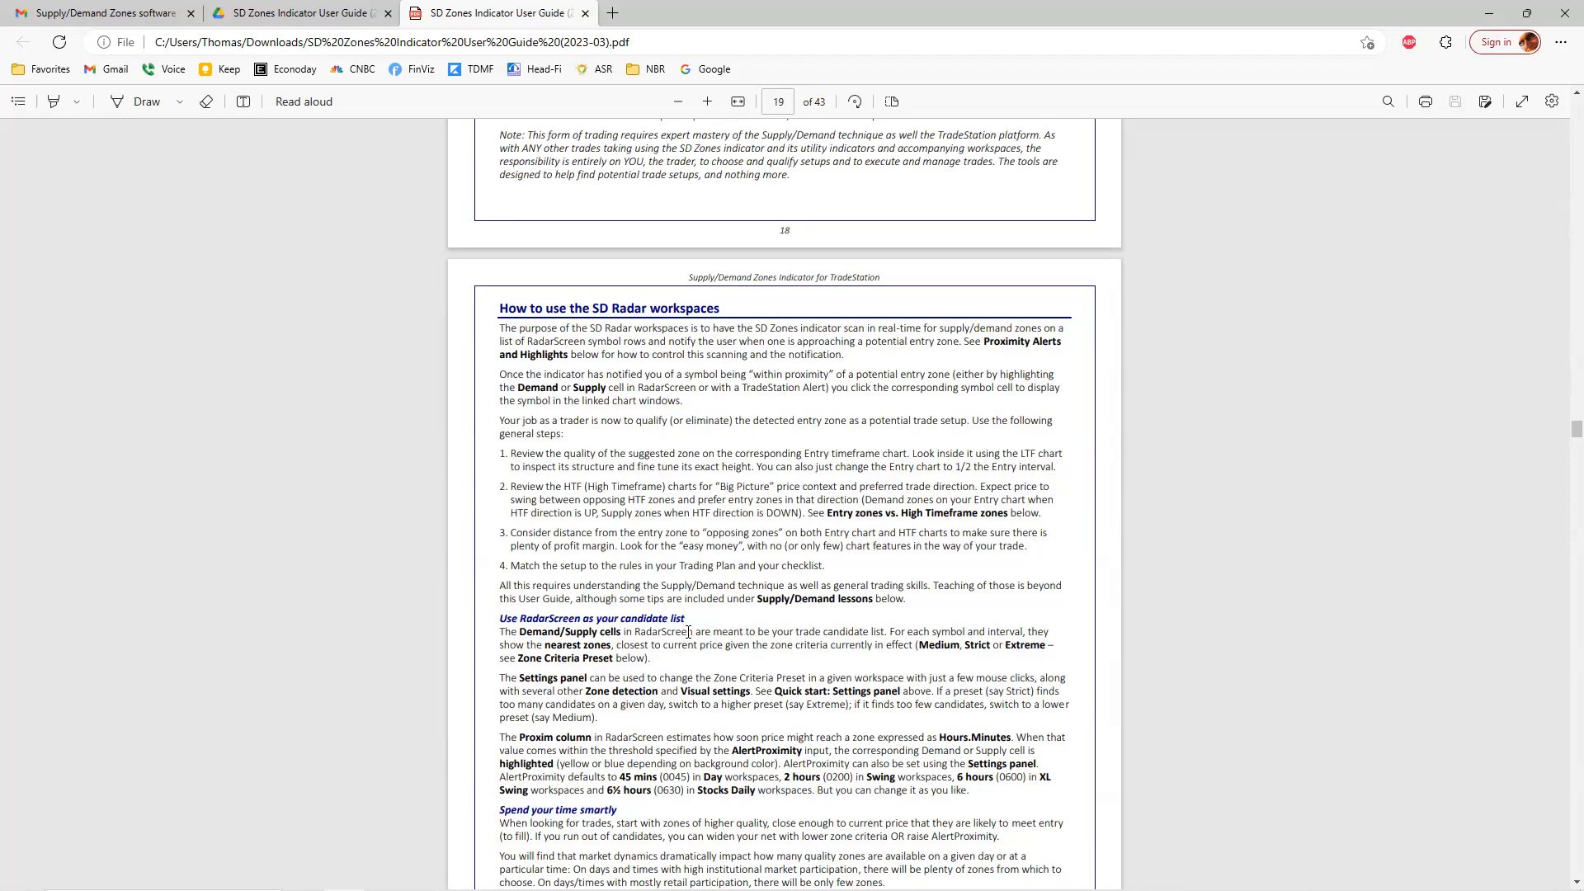
pyautogui.scroll(-3, 733, 633)
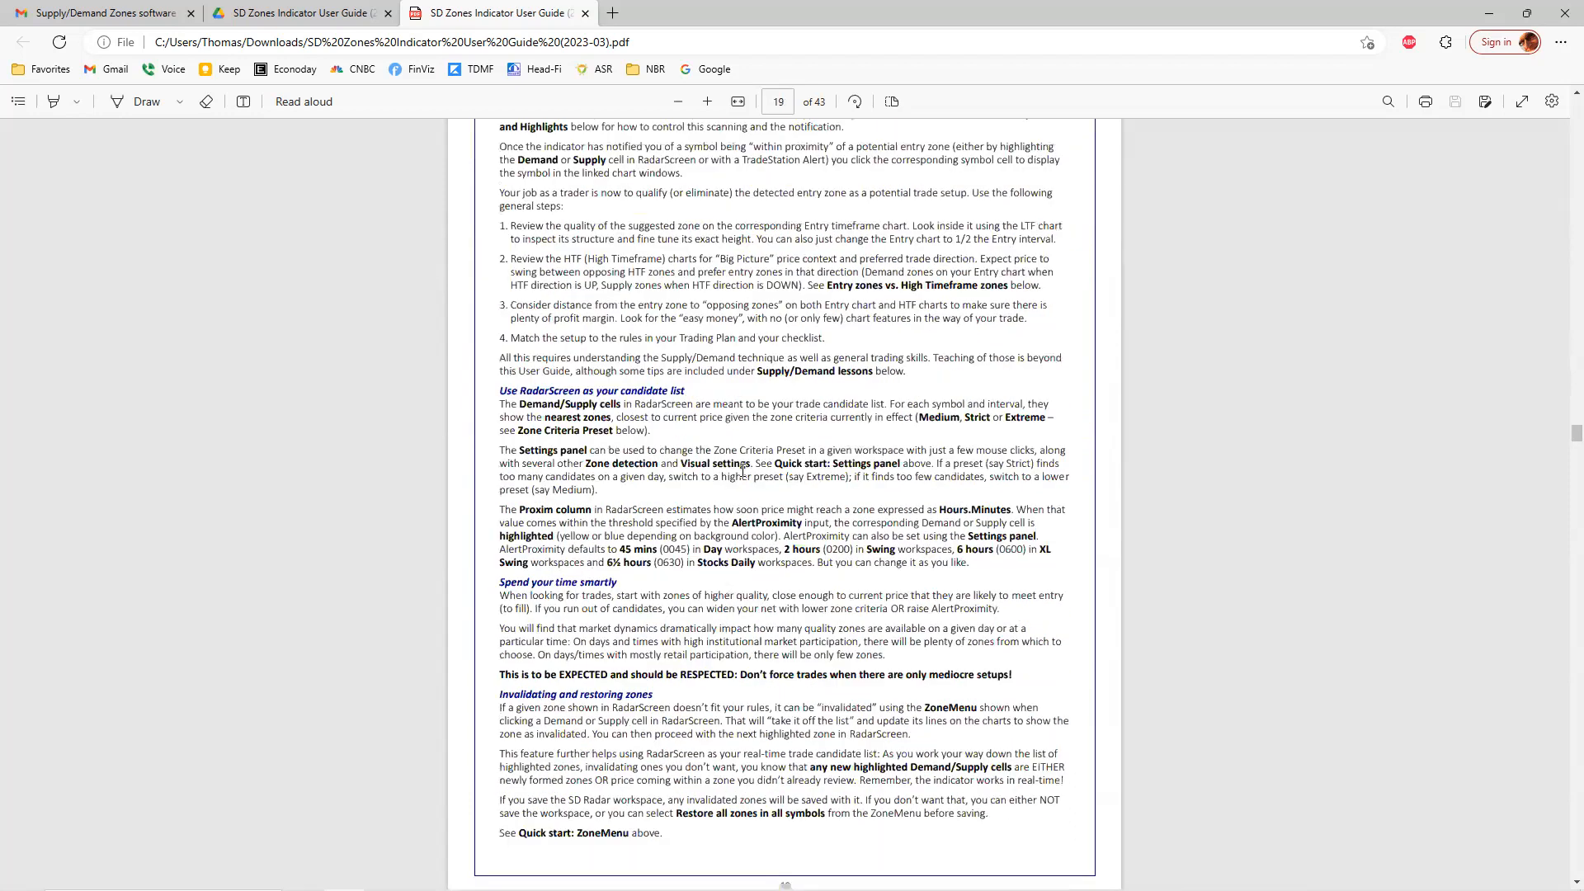
pyautogui.scroll(-1, 711, 456)
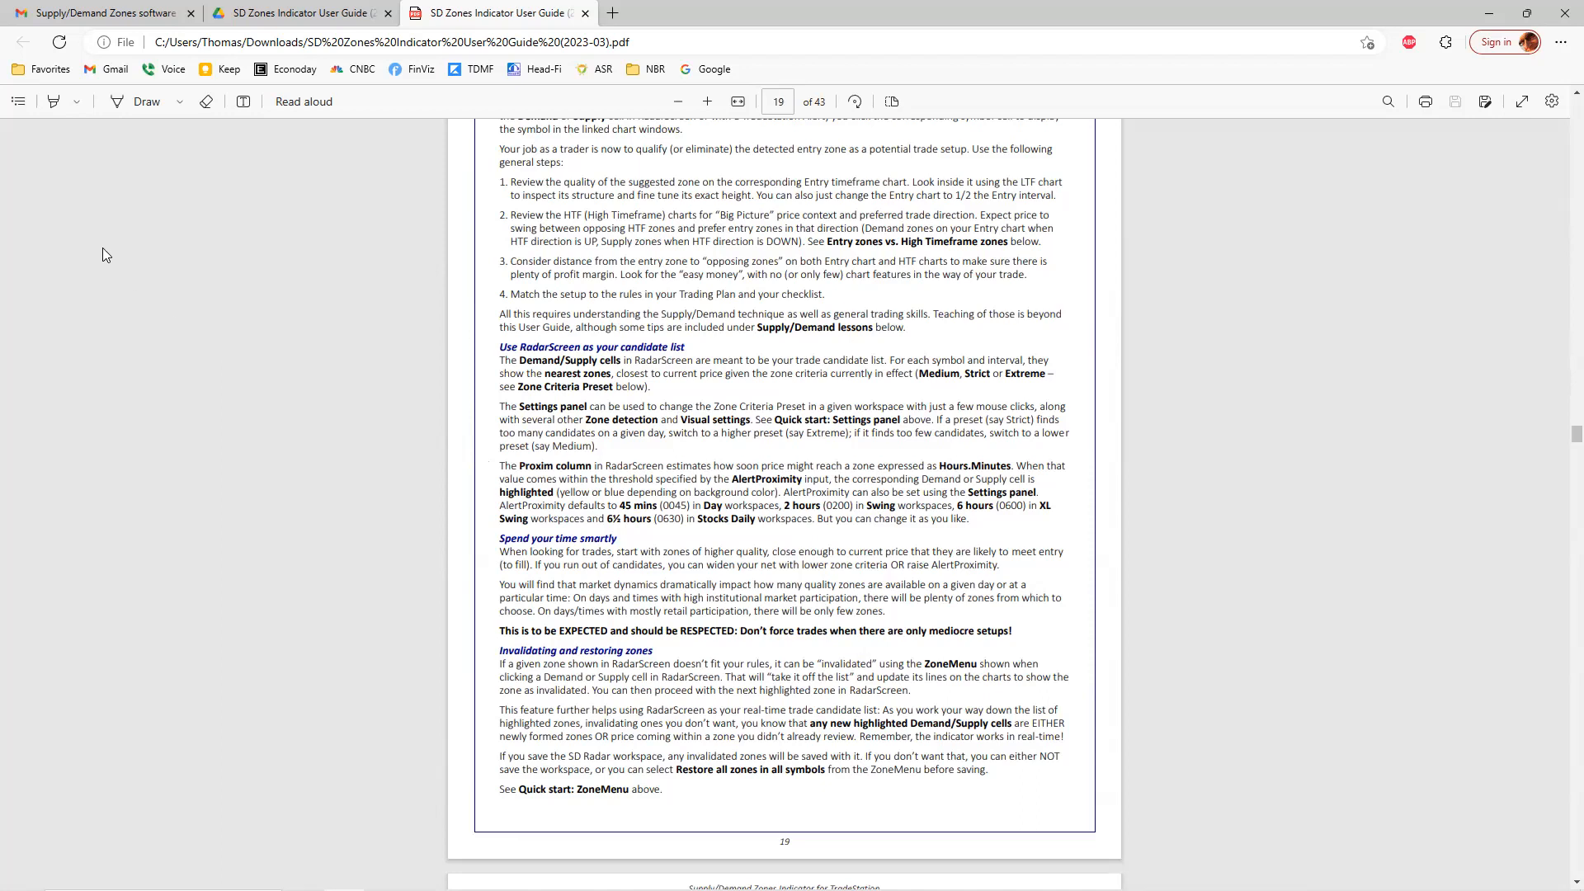
pyautogui.click(17, 105)
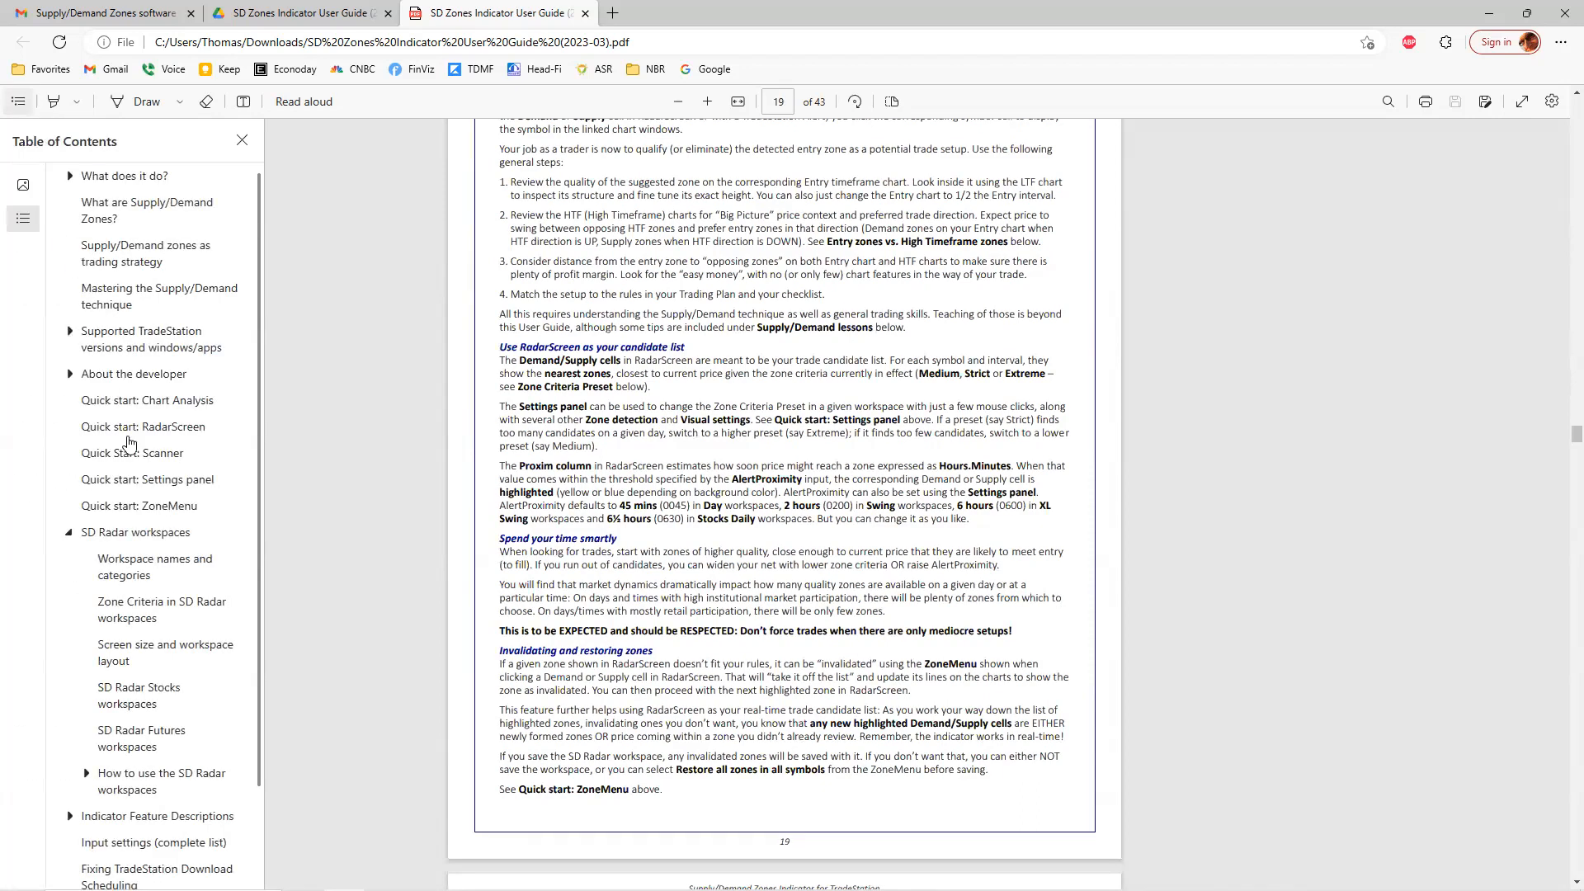
pyautogui.click(431, 617)
# Skim the Indicator Feature Descriptions from the Zone Criteria Preset on page 20 to line styles and zone freshness on page 24
pyautogui.scroll(-5, 431, 617)
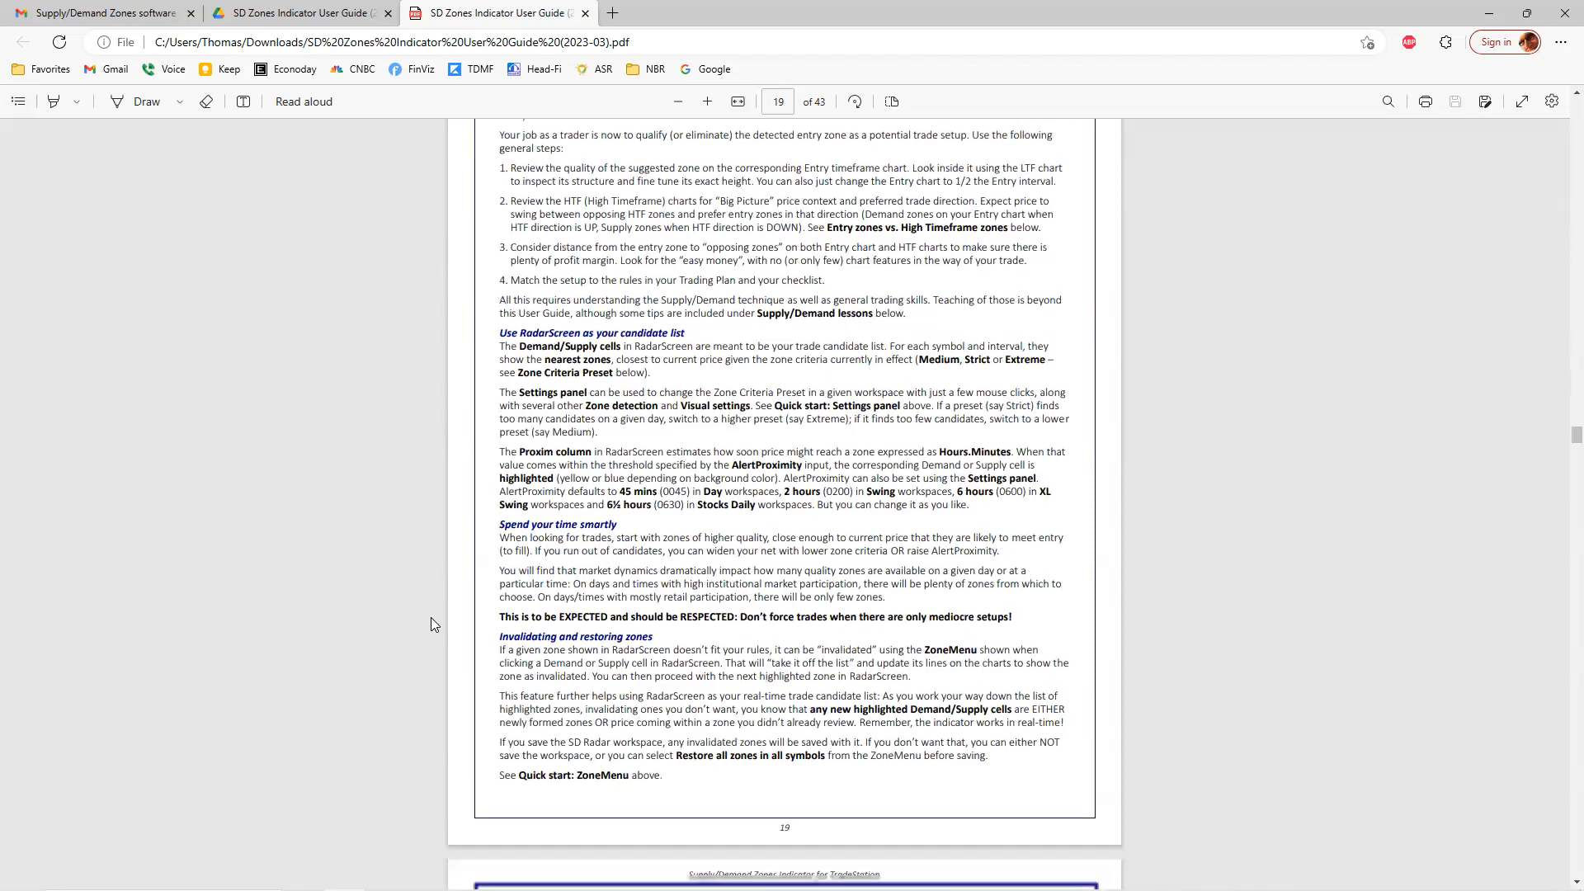
pyautogui.scroll(-5, 563, 379)
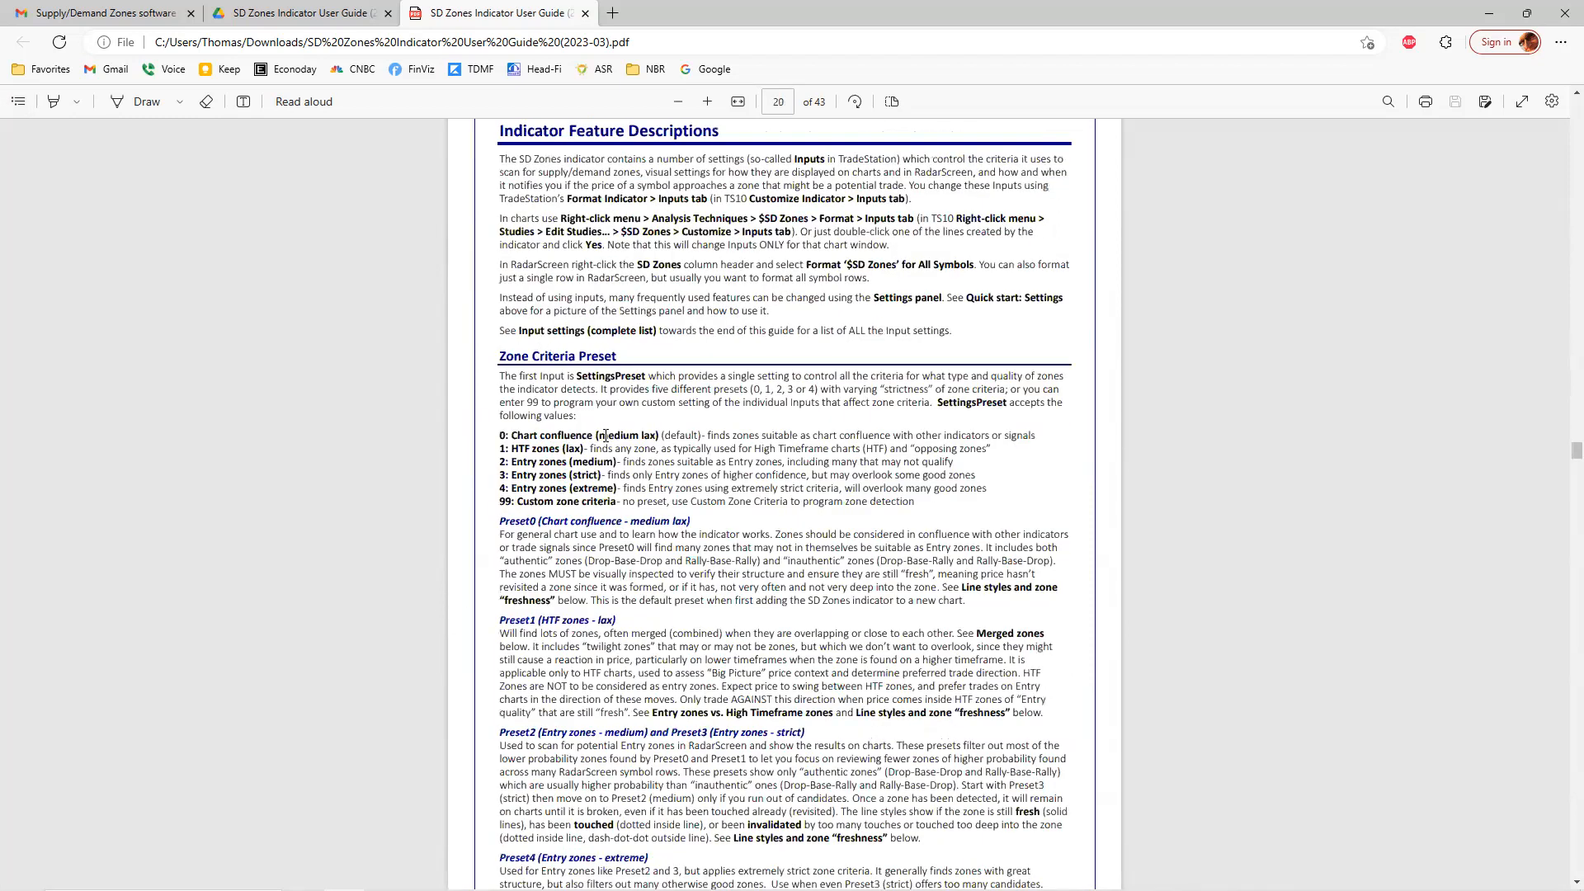
pyautogui.scroll(-5, 605, 435)
pyautogui.scroll(-15, 604, 443)
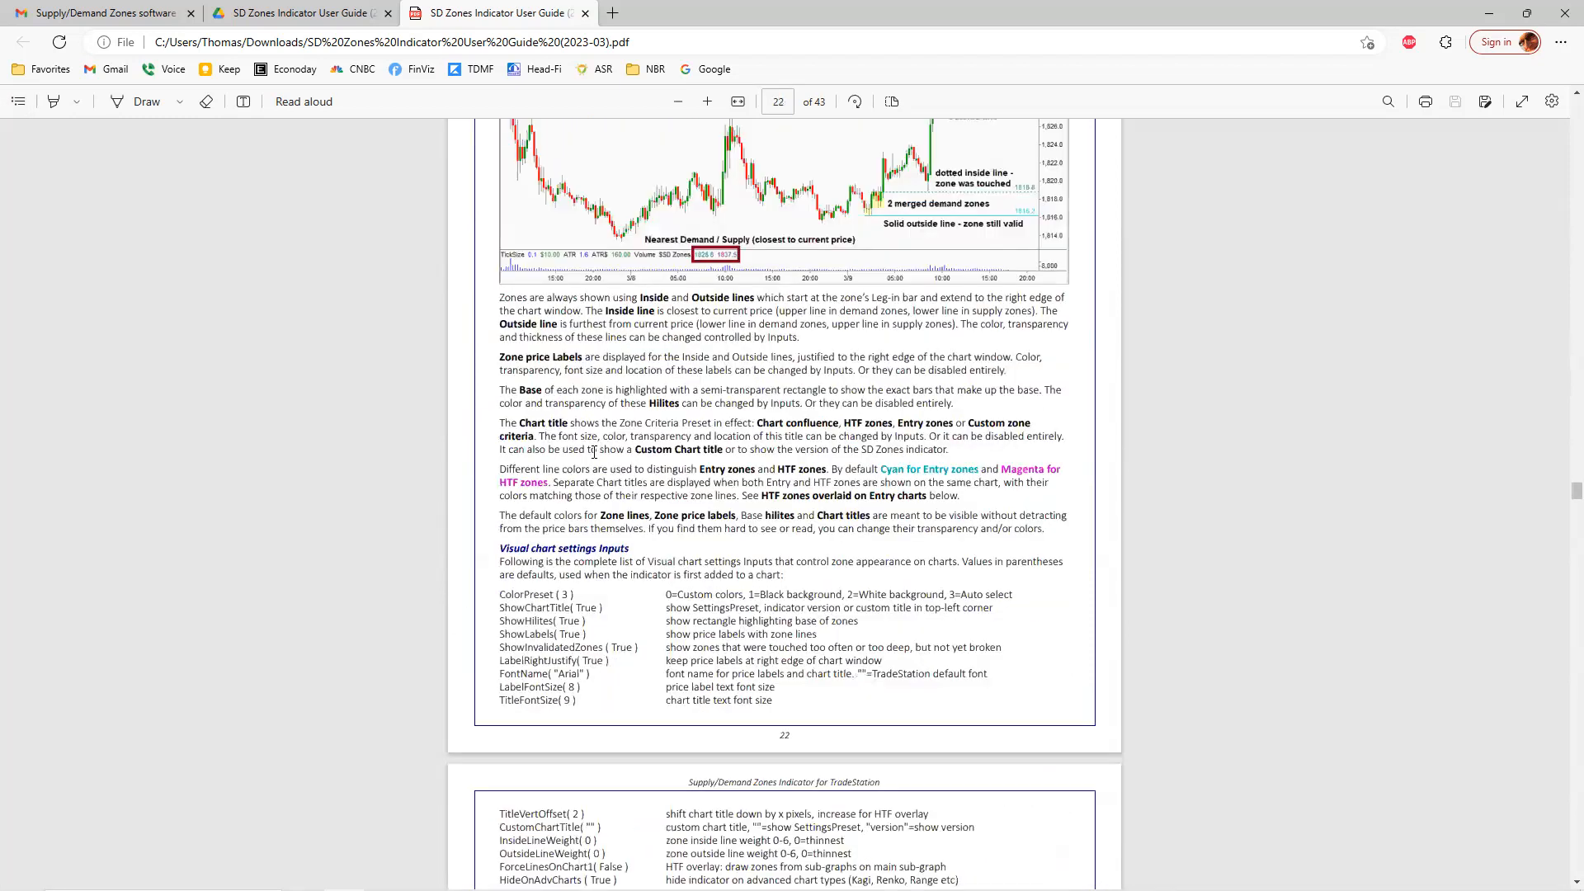
pyautogui.scroll(-10, 534, 479)
pyautogui.scroll(-2, 73, 183)
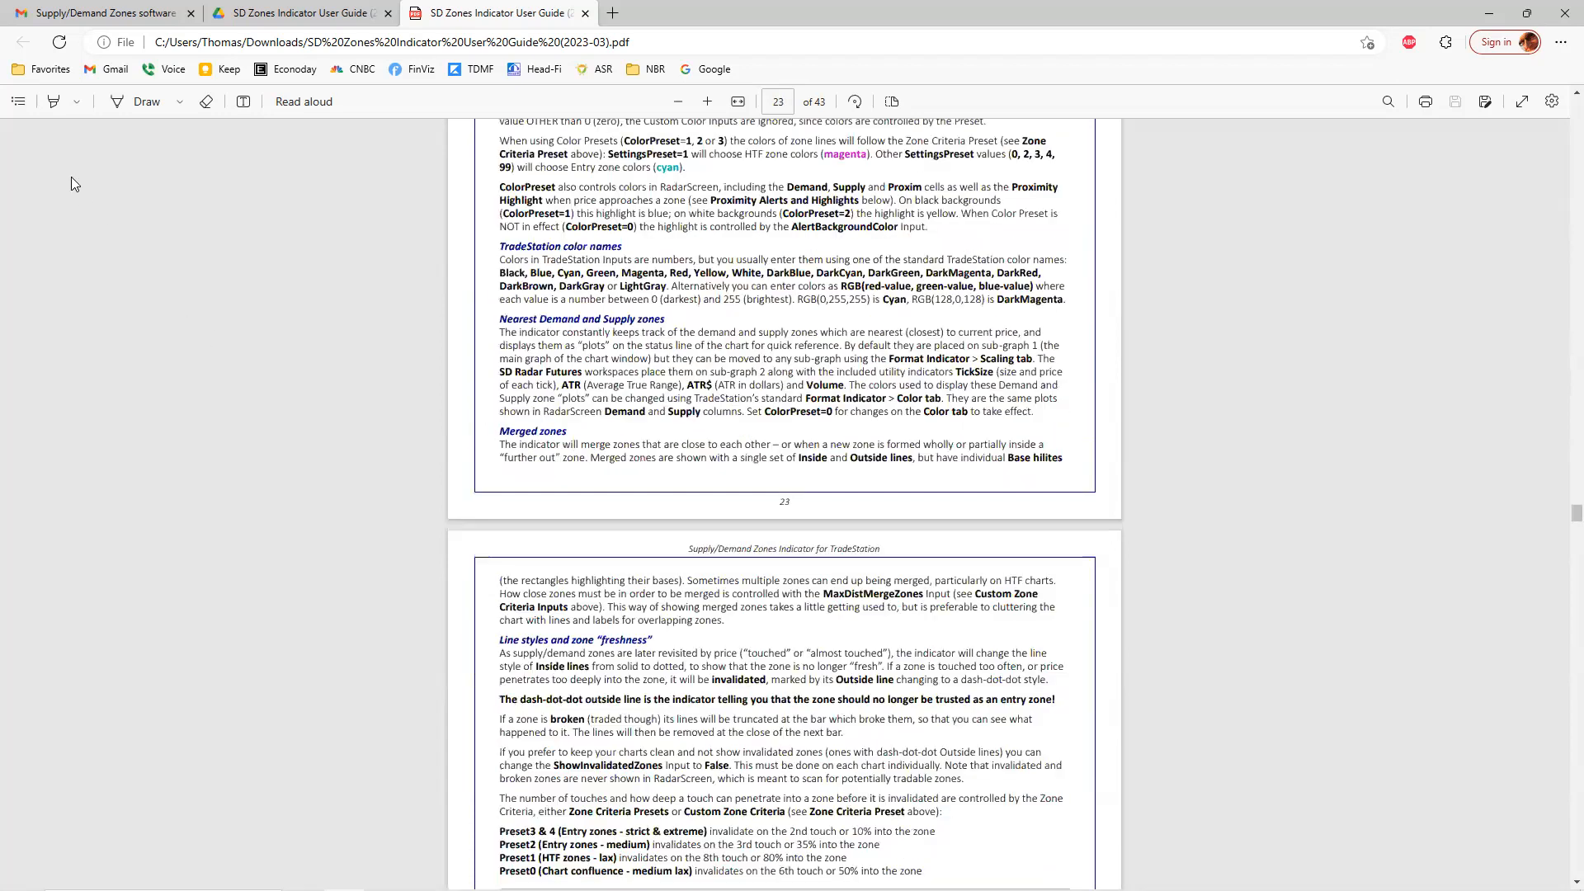
# Jump to Input settings (complete list) from the navigable table of contents and review the inputs and their descriptive comments through page 36
pyautogui.click(18, 100)
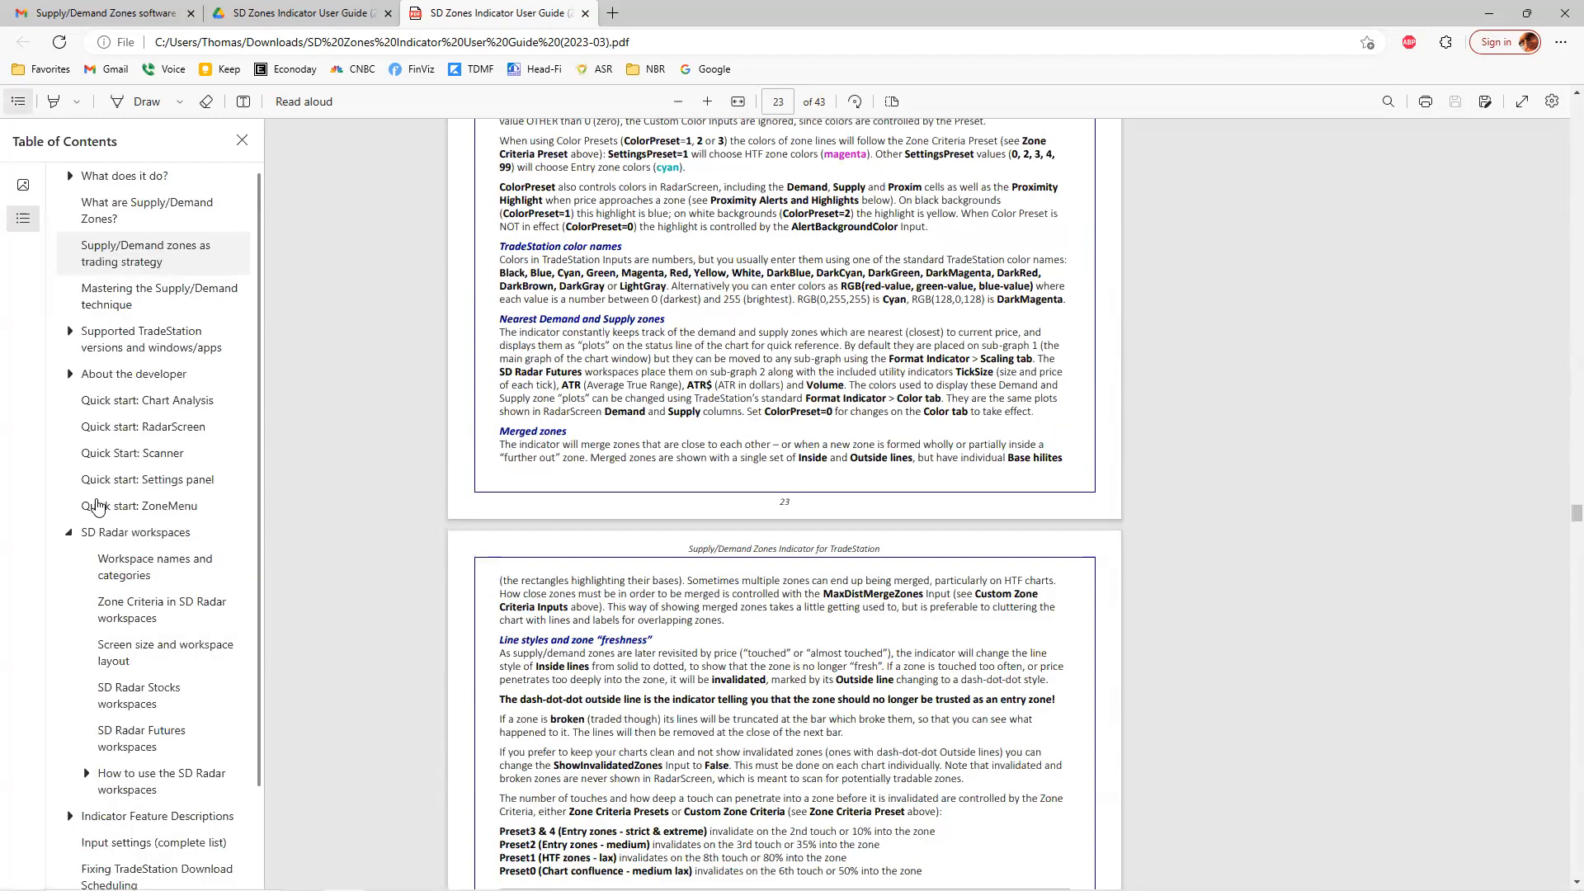
pyautogui.scroll(-2, 95, 528)
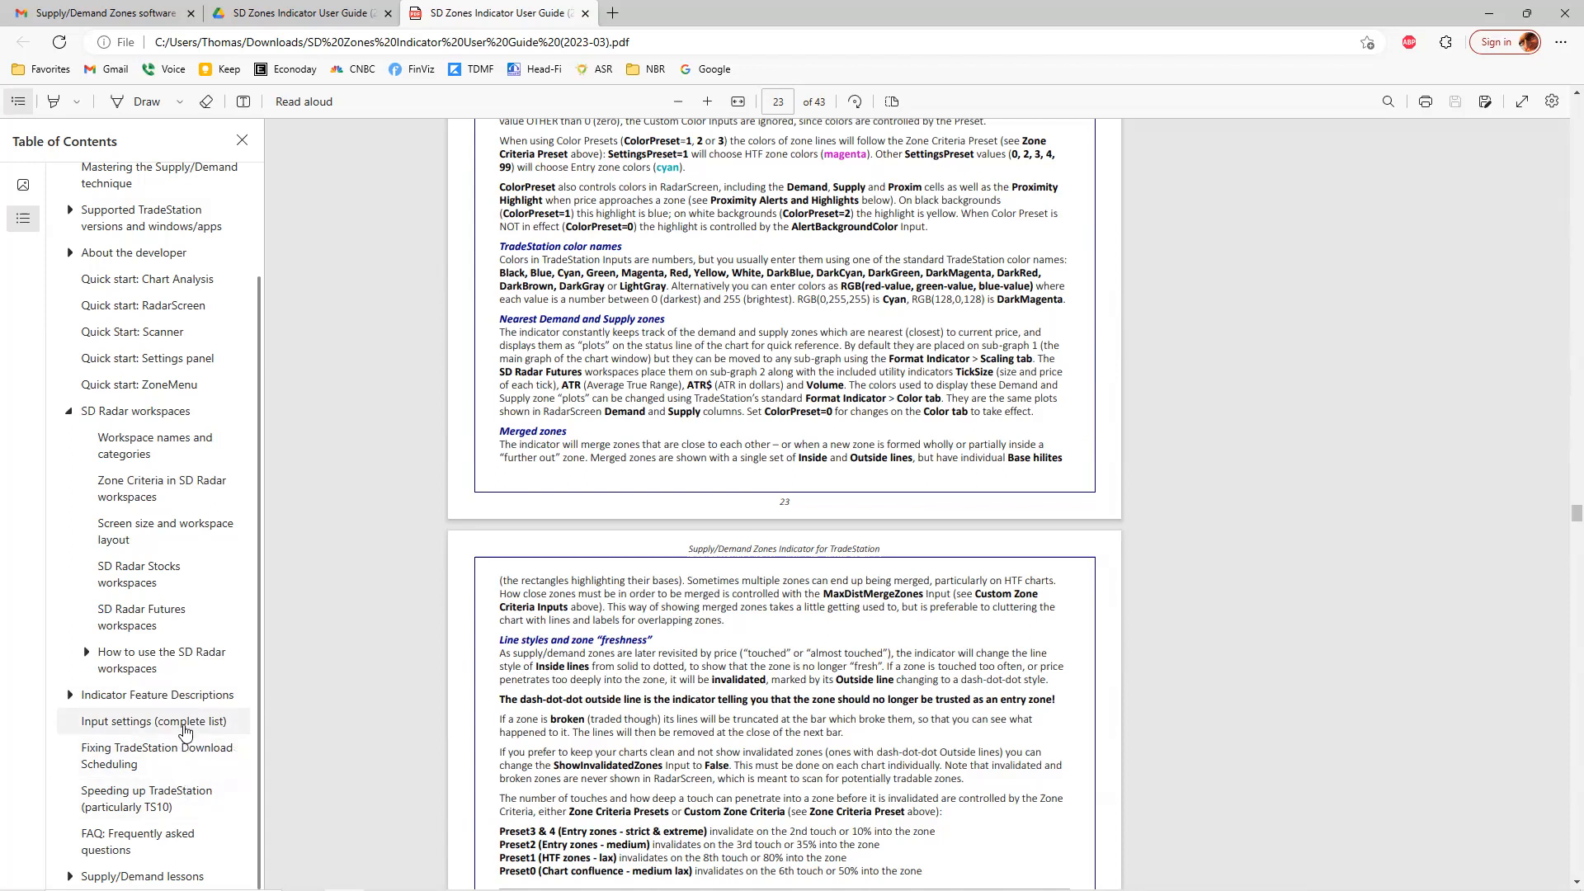
pyautogui.click(184, 723)
pyautogui.scroll(-5, 683, 410)
pyautogui.scroll(-10, 608, 462)
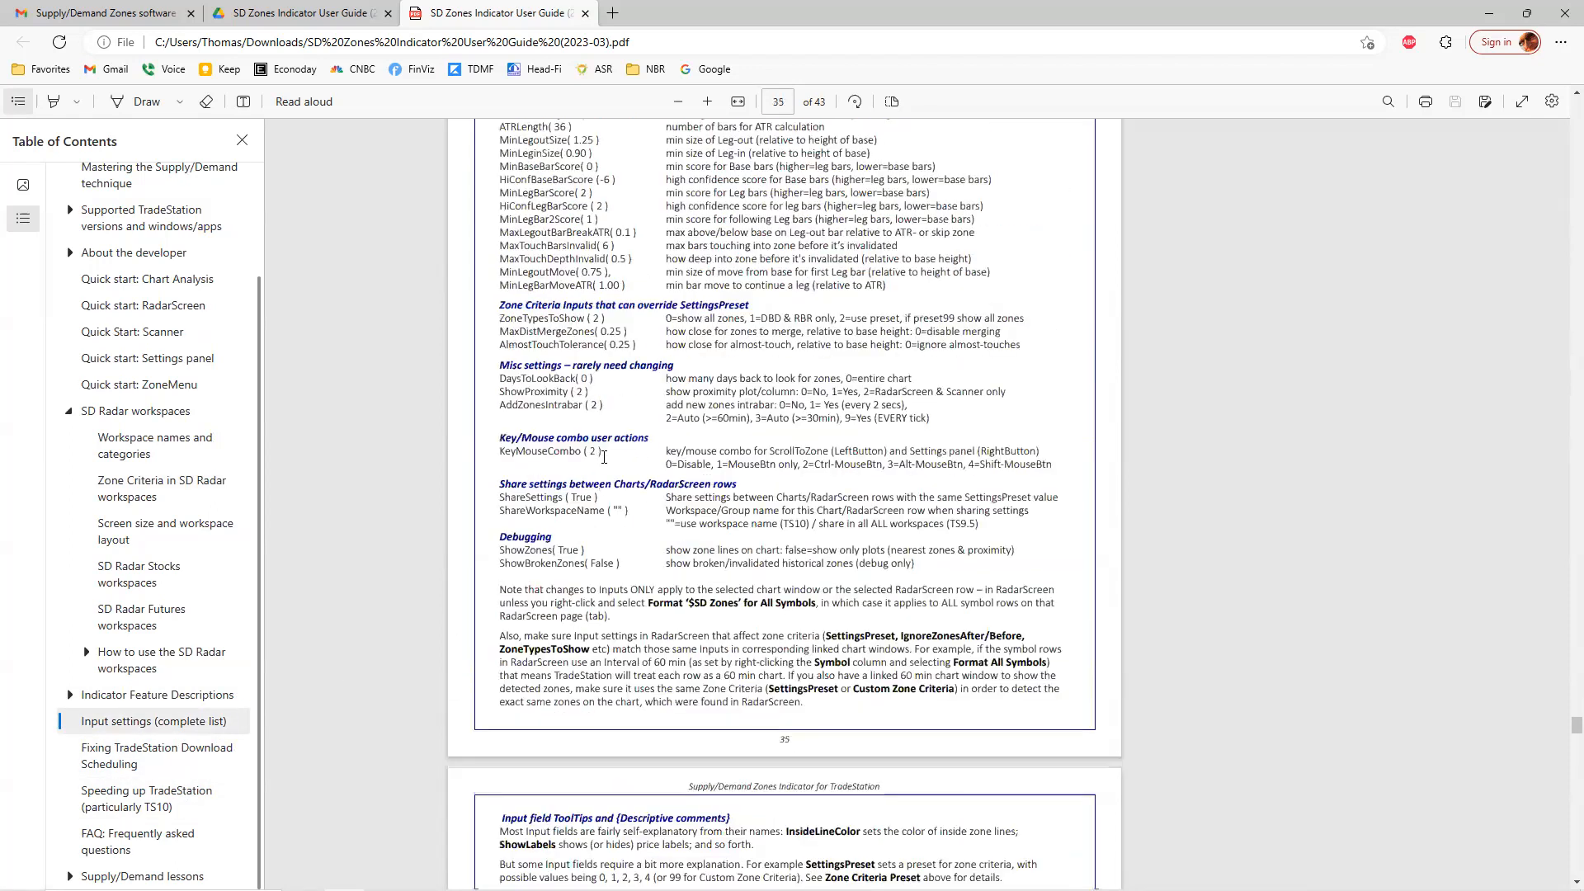
pyautogui.scroll(-3, 601, 458)
pyautogui.scroll(-2, 598, 460)
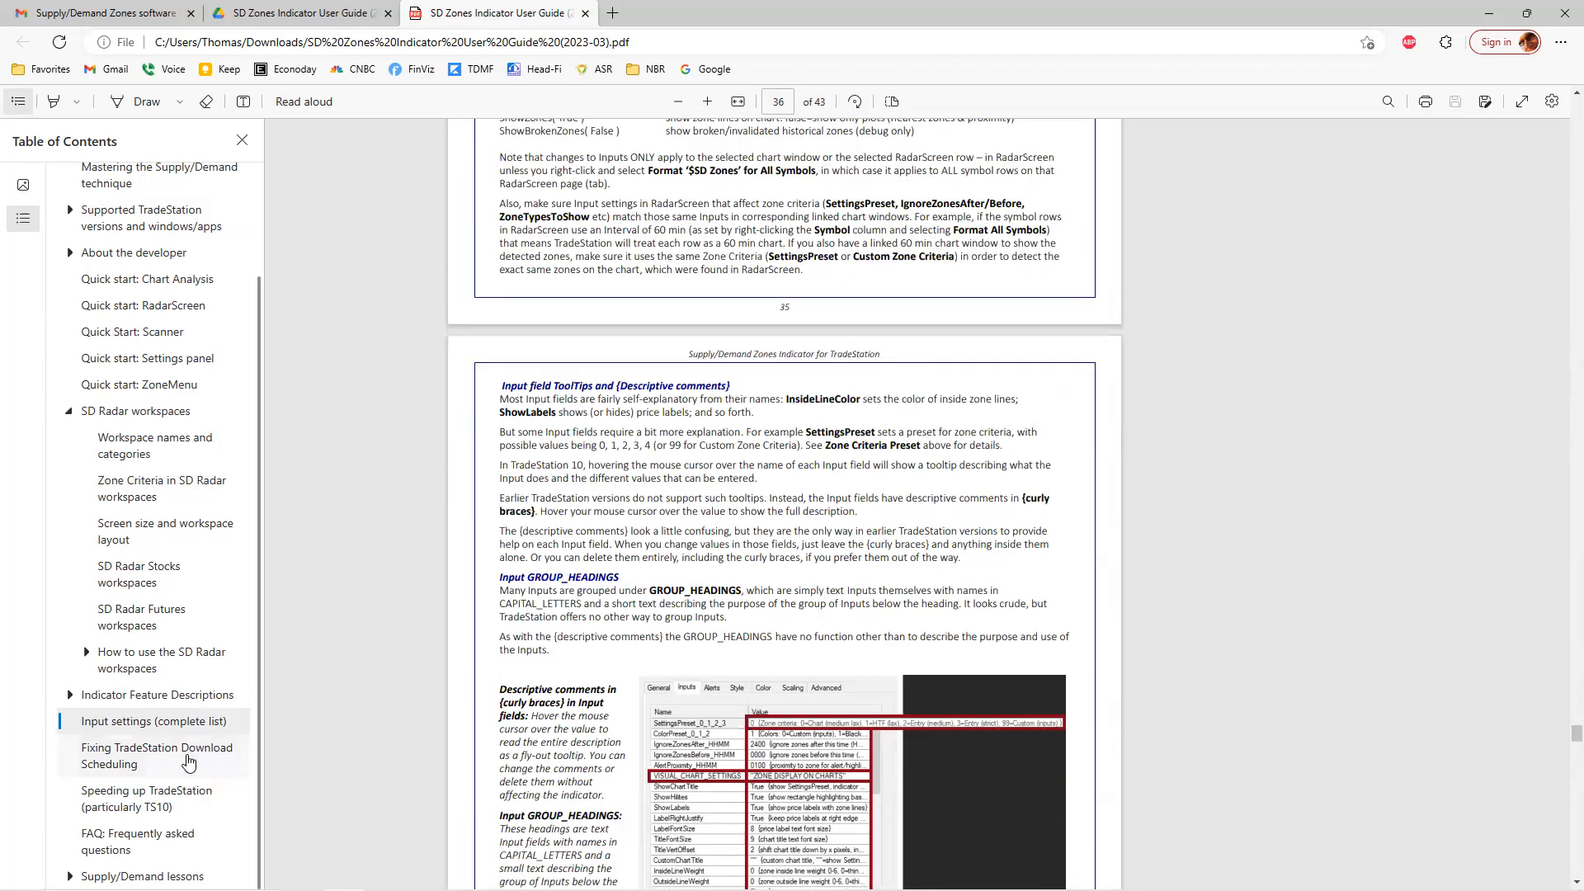
# View the Fixing TradeStation Download Scheduling section and the Speeding up TradeStation (particularly TS10) section
pyautogui.click(188, 760)
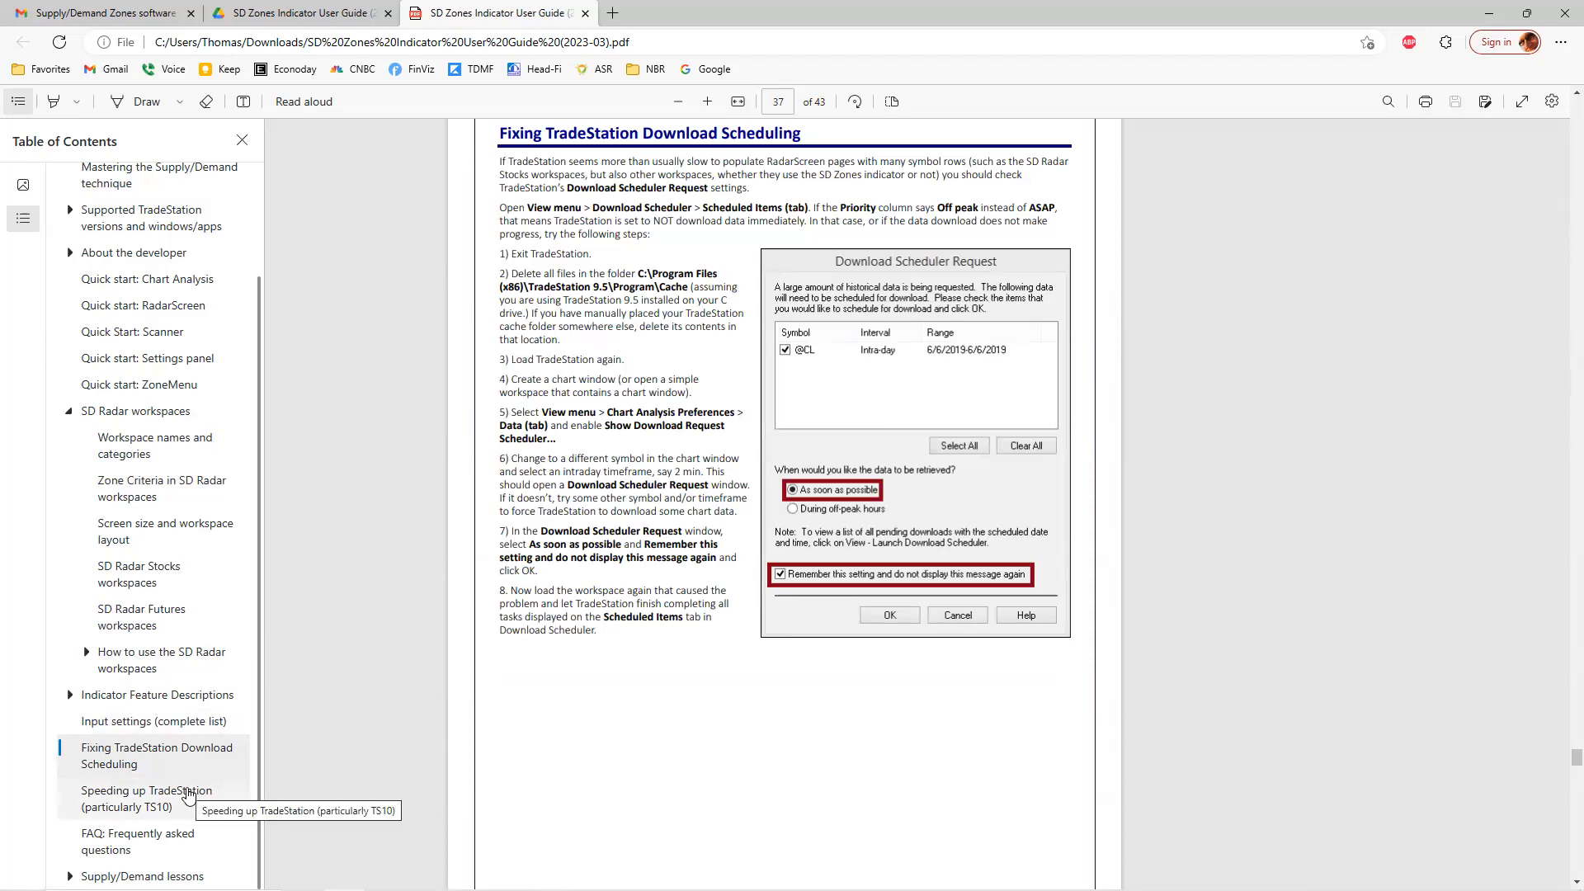
pyautogui.click(188, 794)
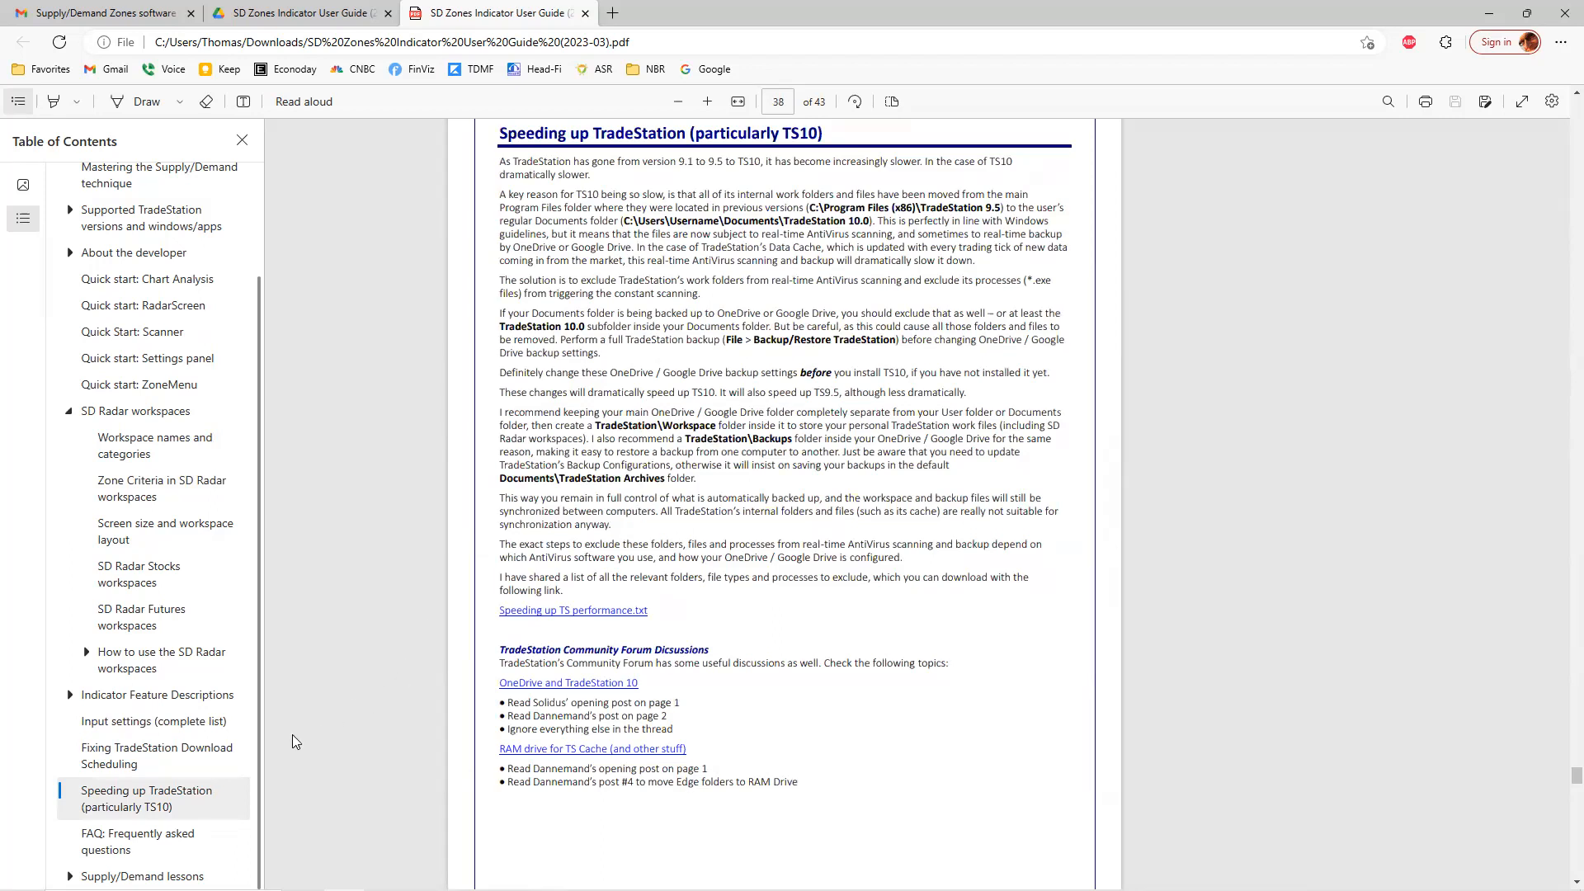
# Review the FAQ section and the Supply/Demand lessons, including the trend trade examples and the Look for the EASY money section
pyautogui.click(173, 840)
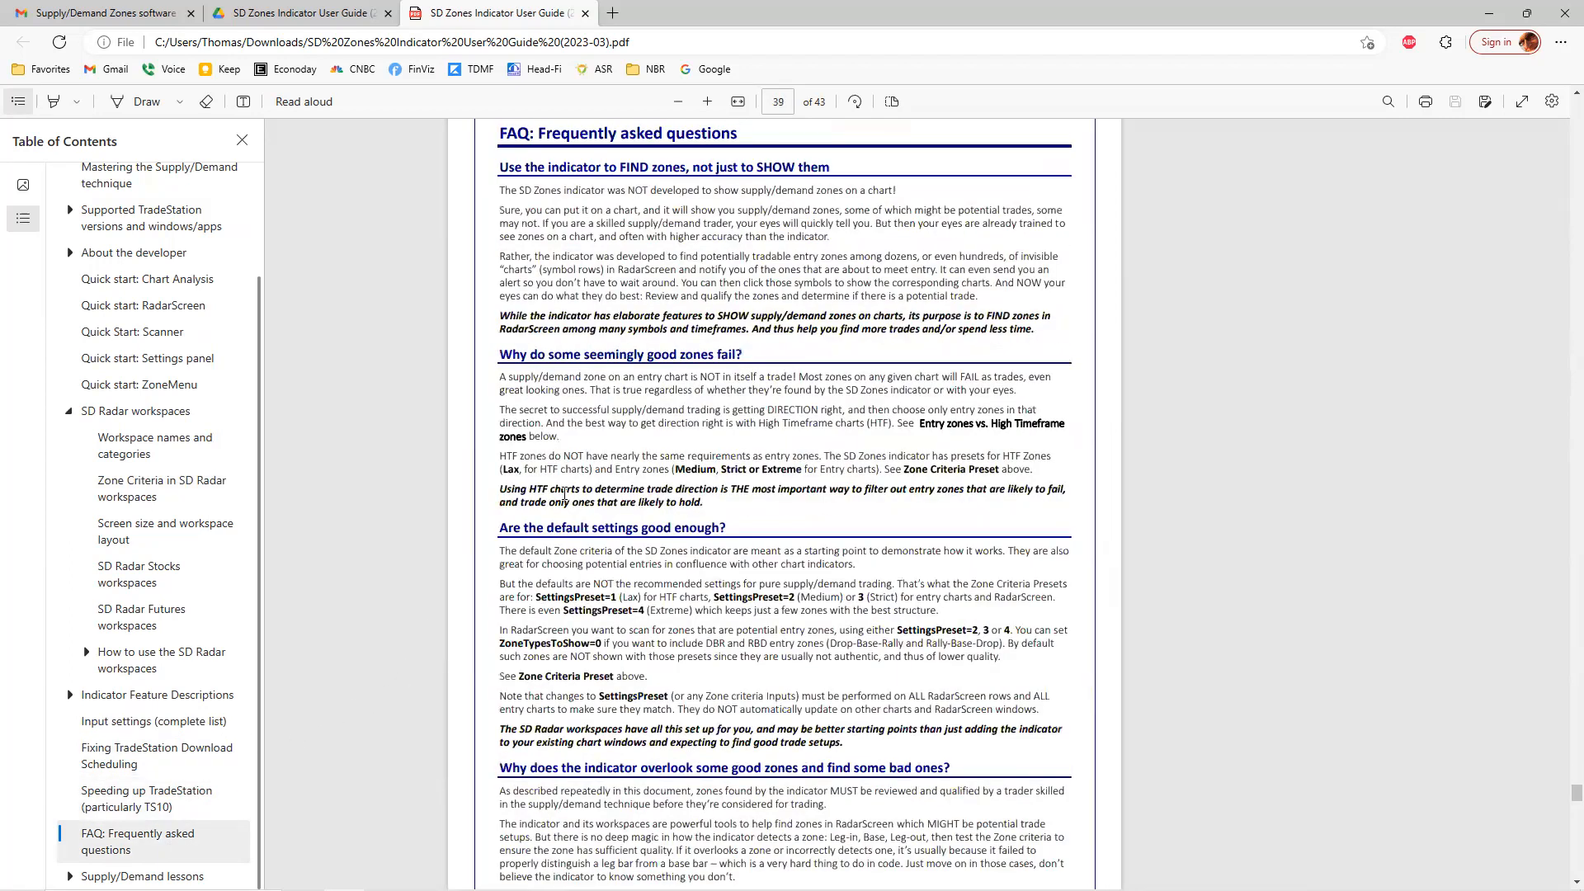
pyautogui.scroll(-2, 785, 503)
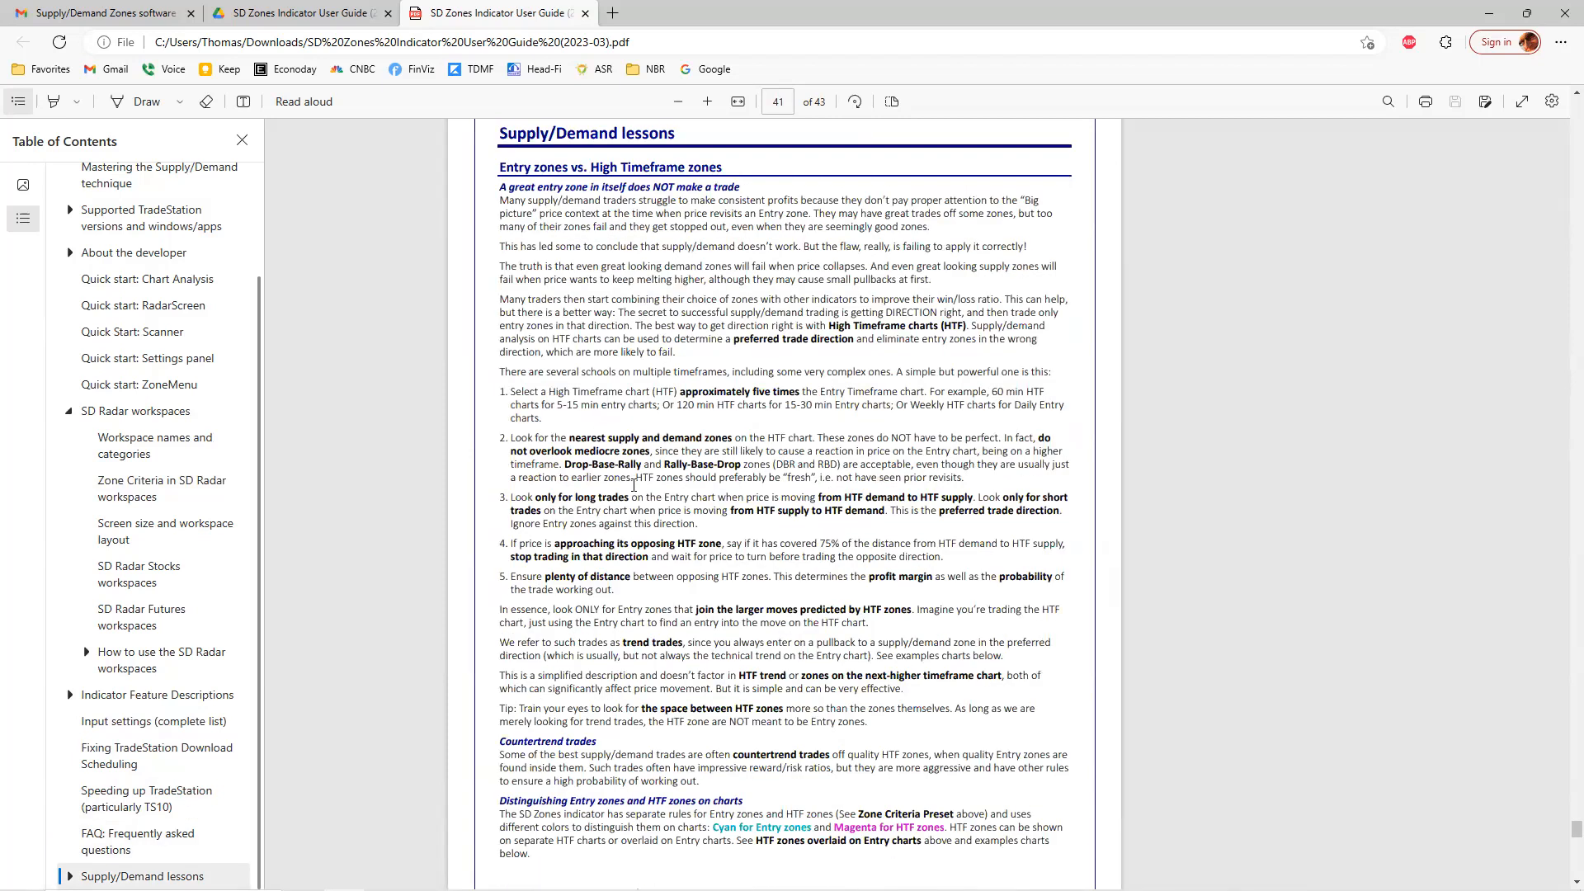
pyautogui.scroll(-3, 639, 465)
pyautogui.scroll(-1, 635, 472)
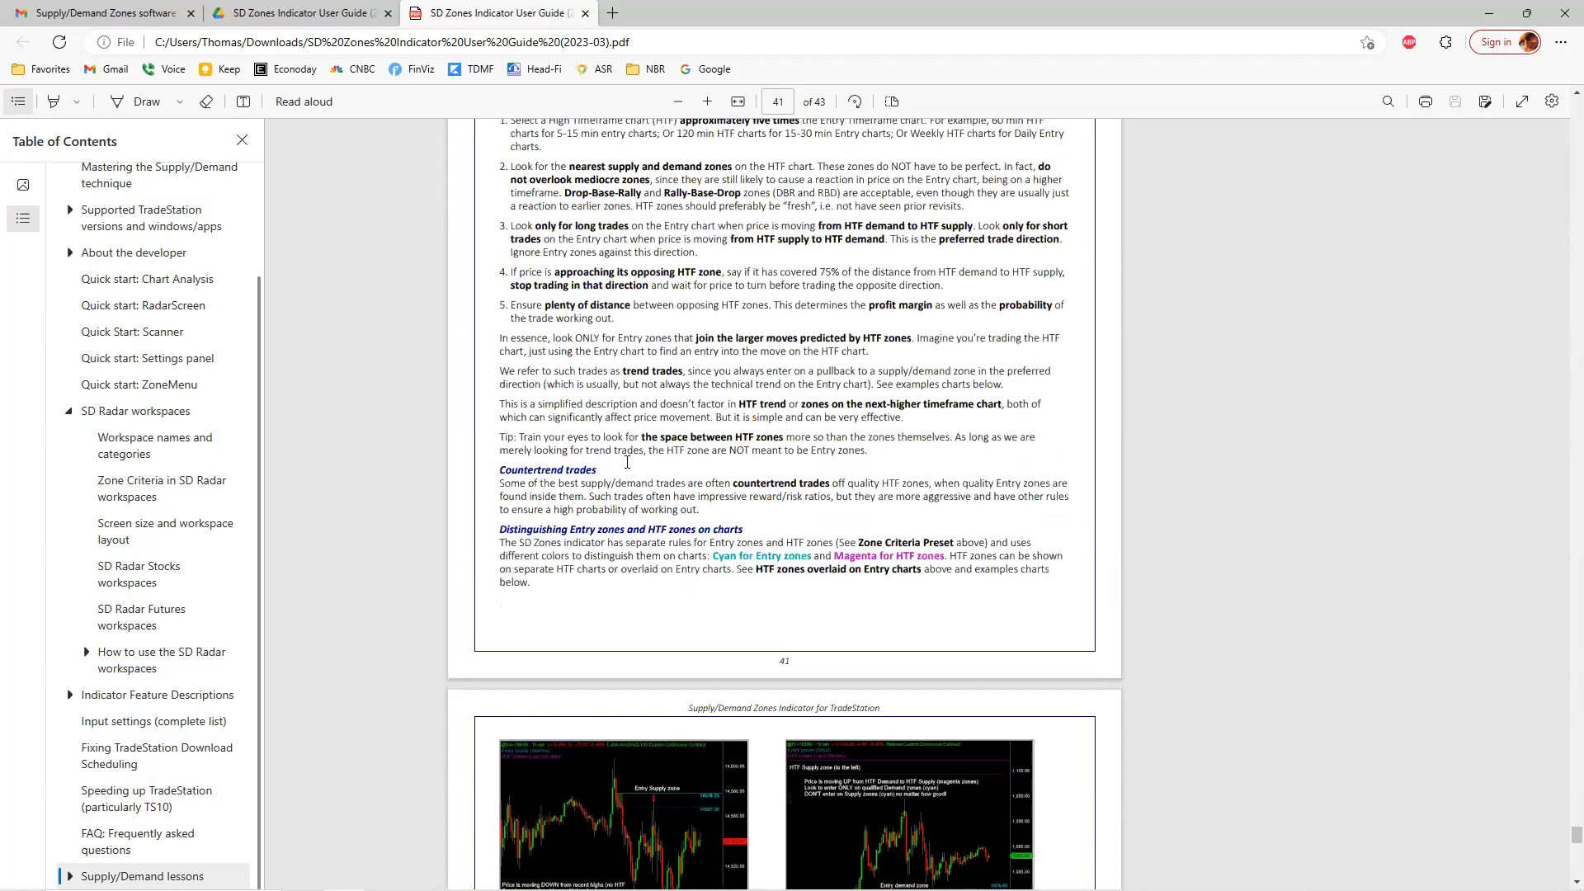
pyautogui.scroll(-1, 618, 465)
pyautogui.scroll(-5, 511, 571)
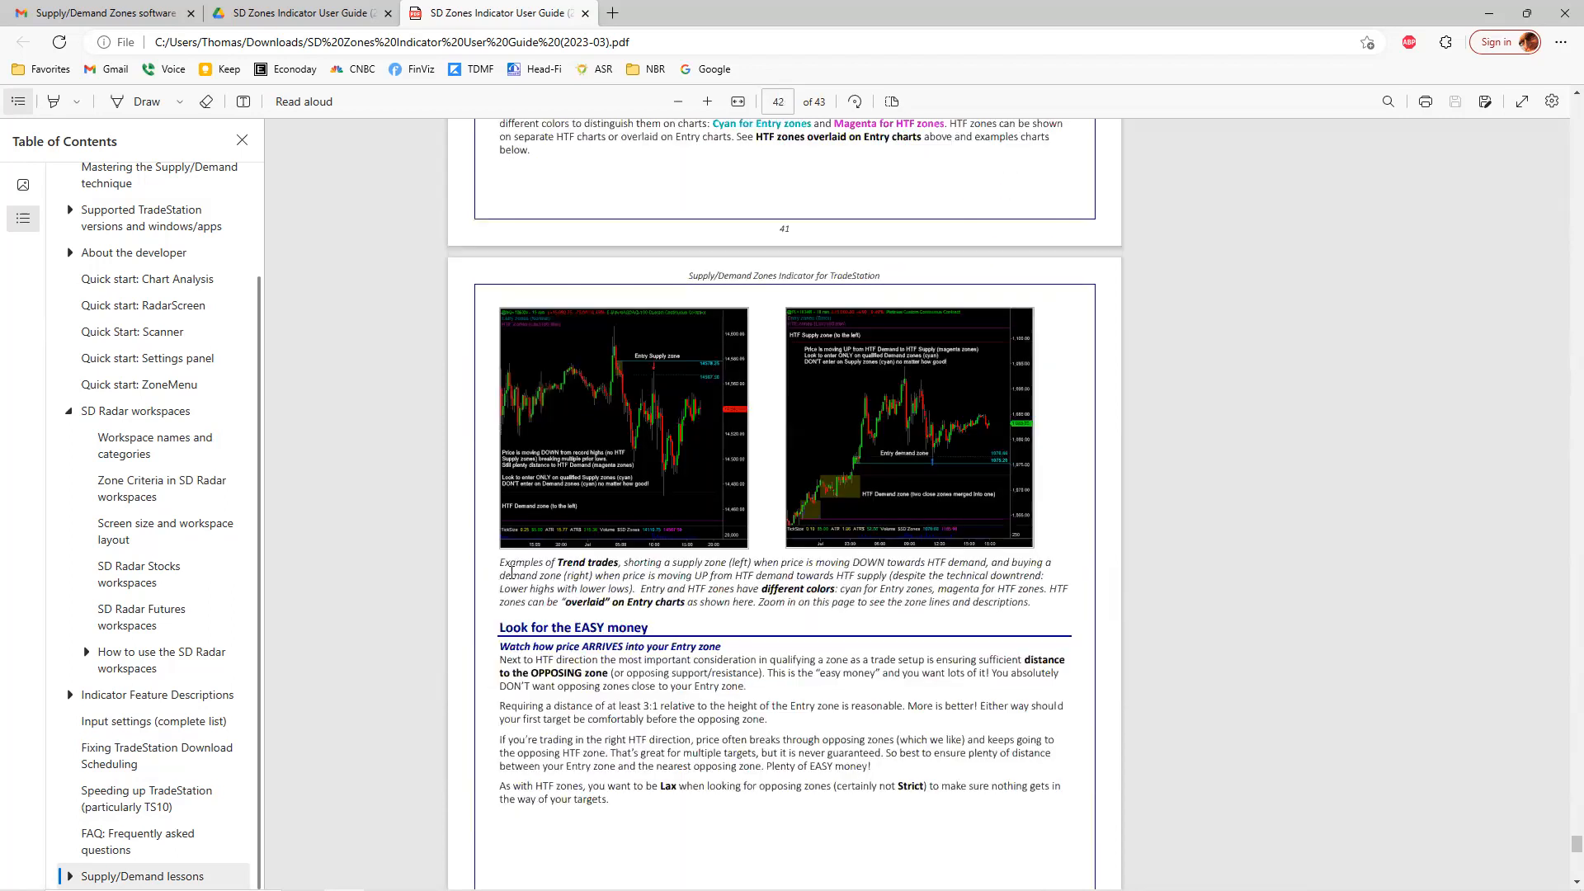
pyautogui.scroll(-12, 490, 594)
pyautogui.scroll(9, 481, 601)
pyautogui.scroll(12, 479, 586)
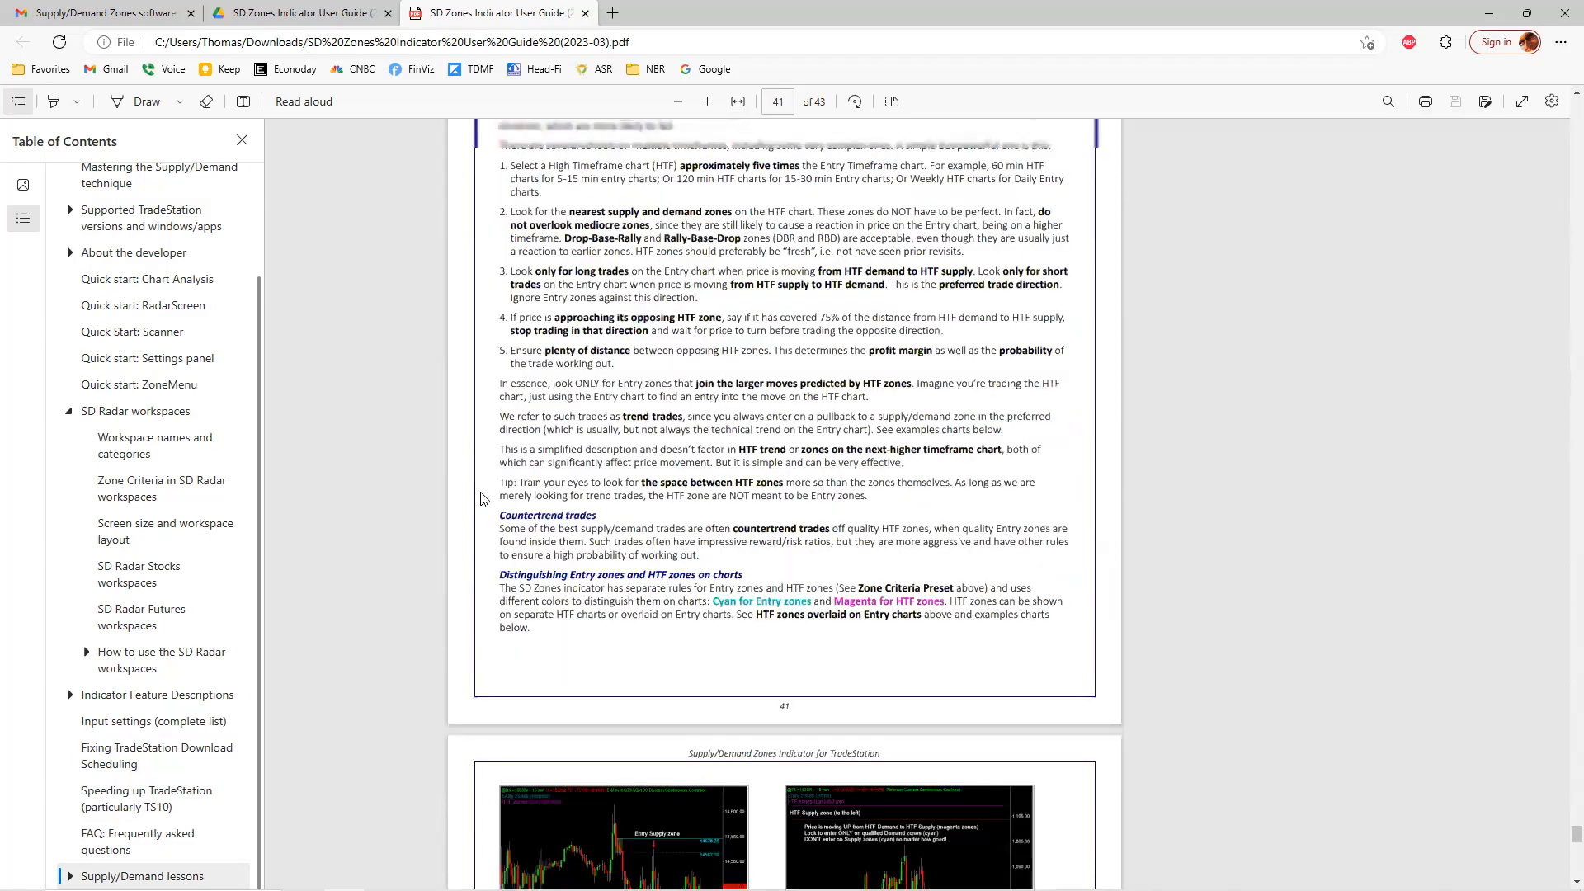
# Reduce the browser from full screen, move its window aside, and switch to TradeStation 9.5
pyautogui.doubleClick(761, 15)
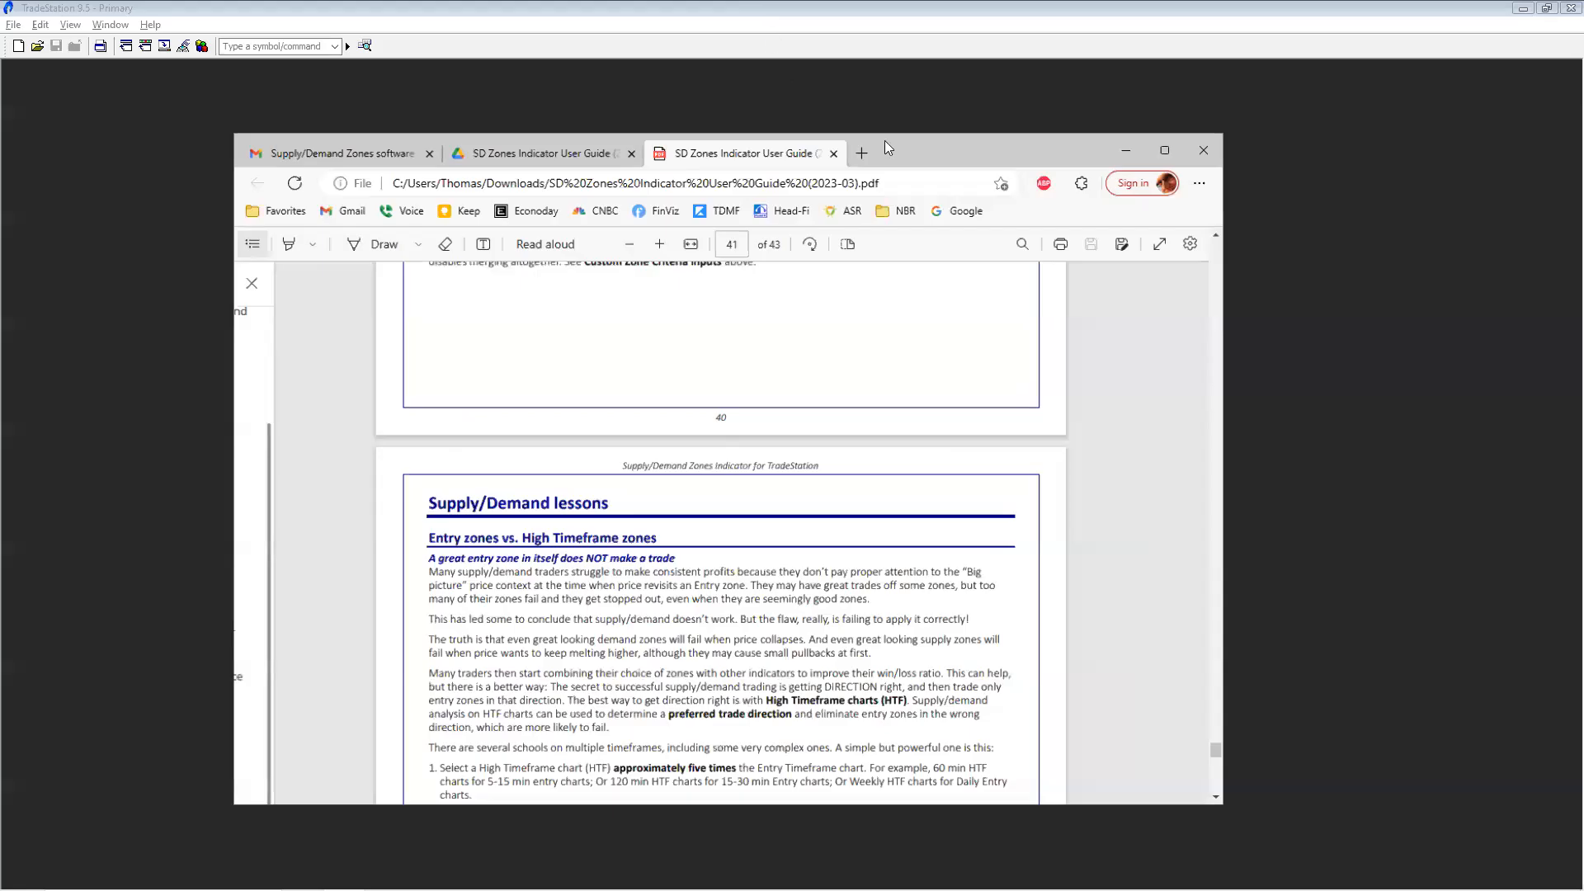
pyautogui.moveTo(933, 172); pyautogui.dragTo(905, 209)
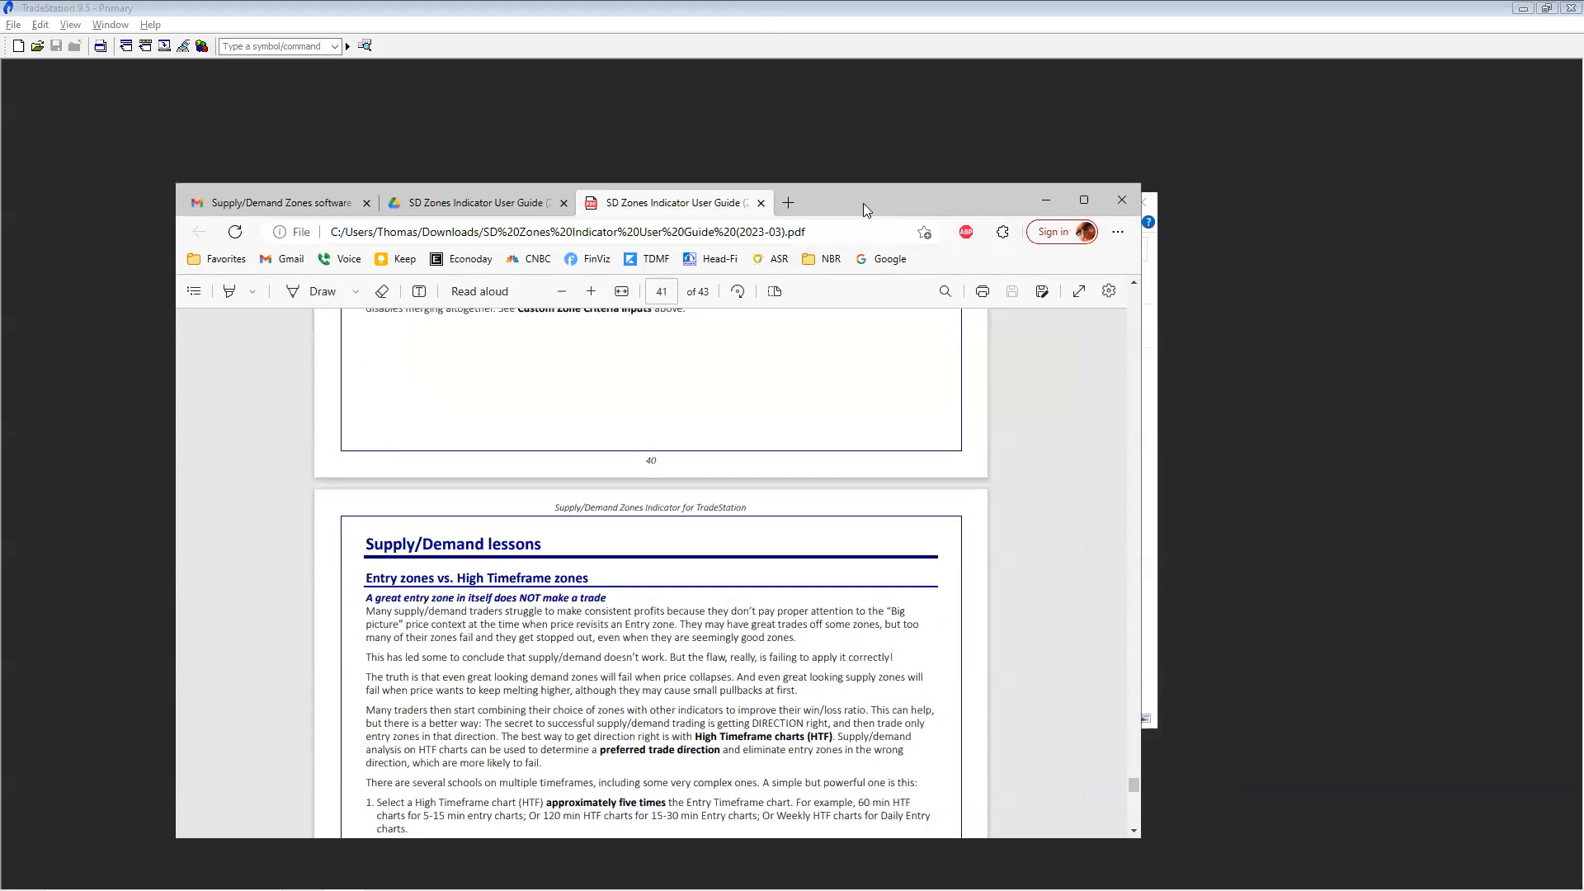
pyautogui.moveTo(838, 197); pyautogui.dragTo(779, 142)
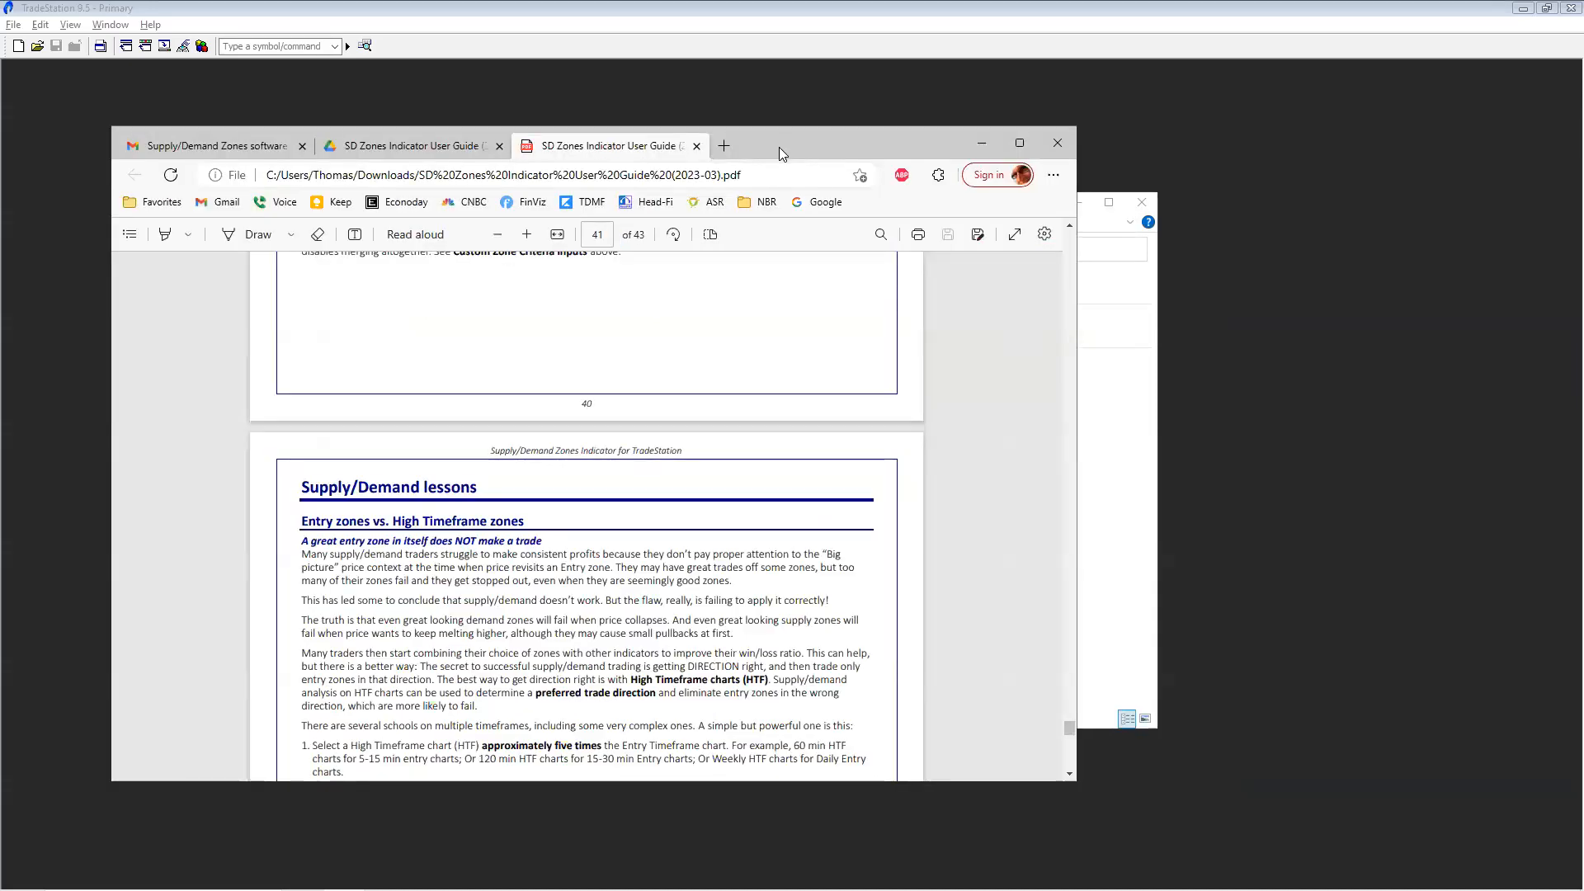
pyautogui.click(1258, 322)
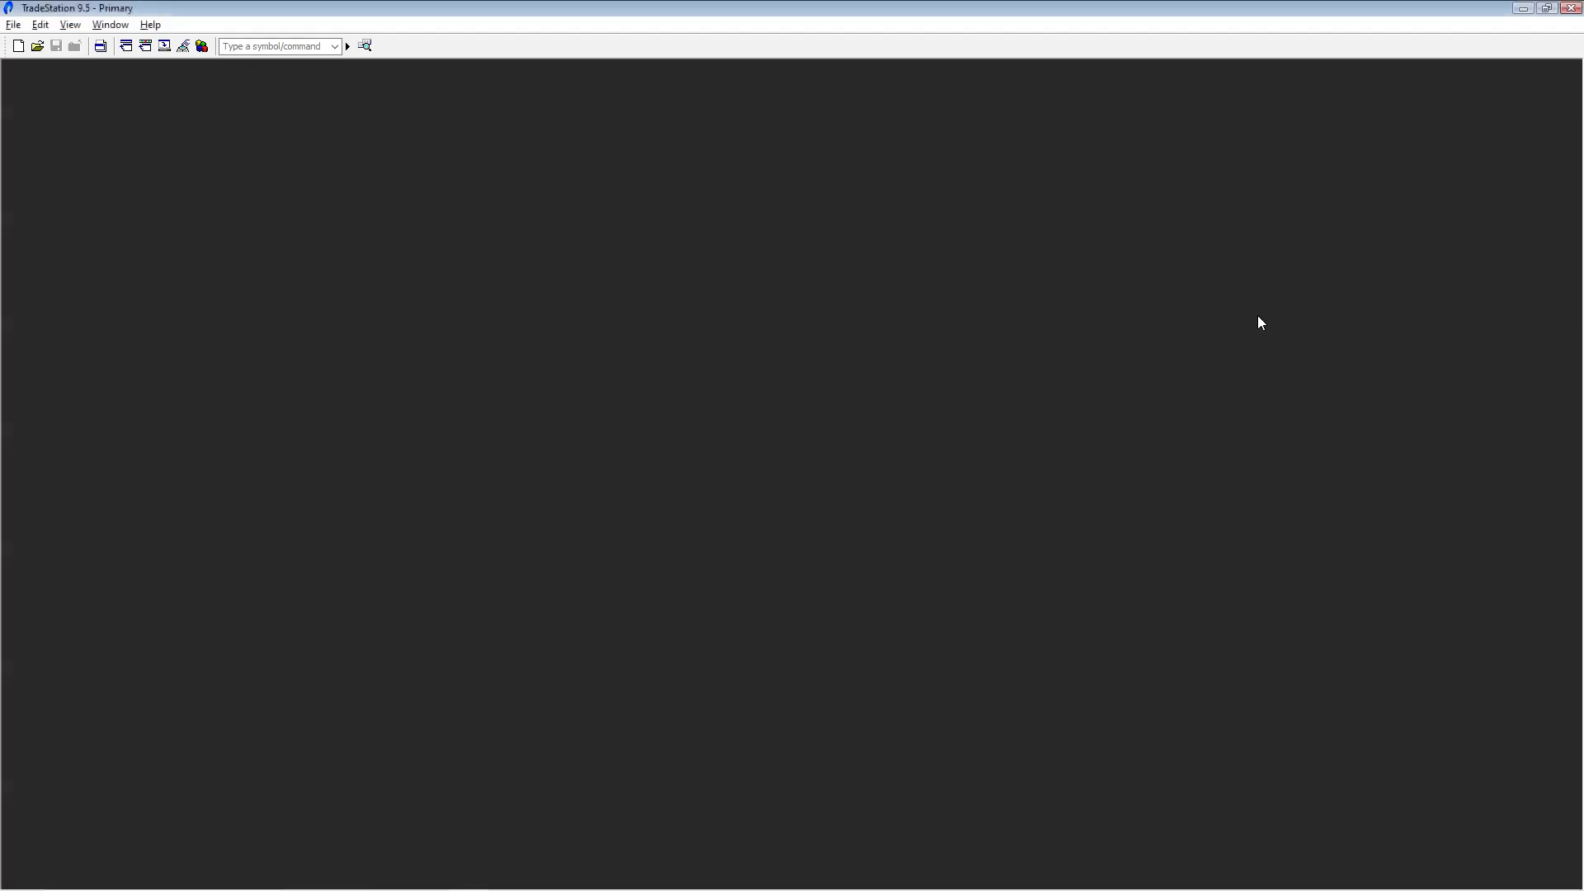
# Open the workspace SD Radar (white) Futures Swing.tsw from the SD Radar (white background) folder inside SD Radar workspaces (2023-03)
pyautogui.click(37, 46)
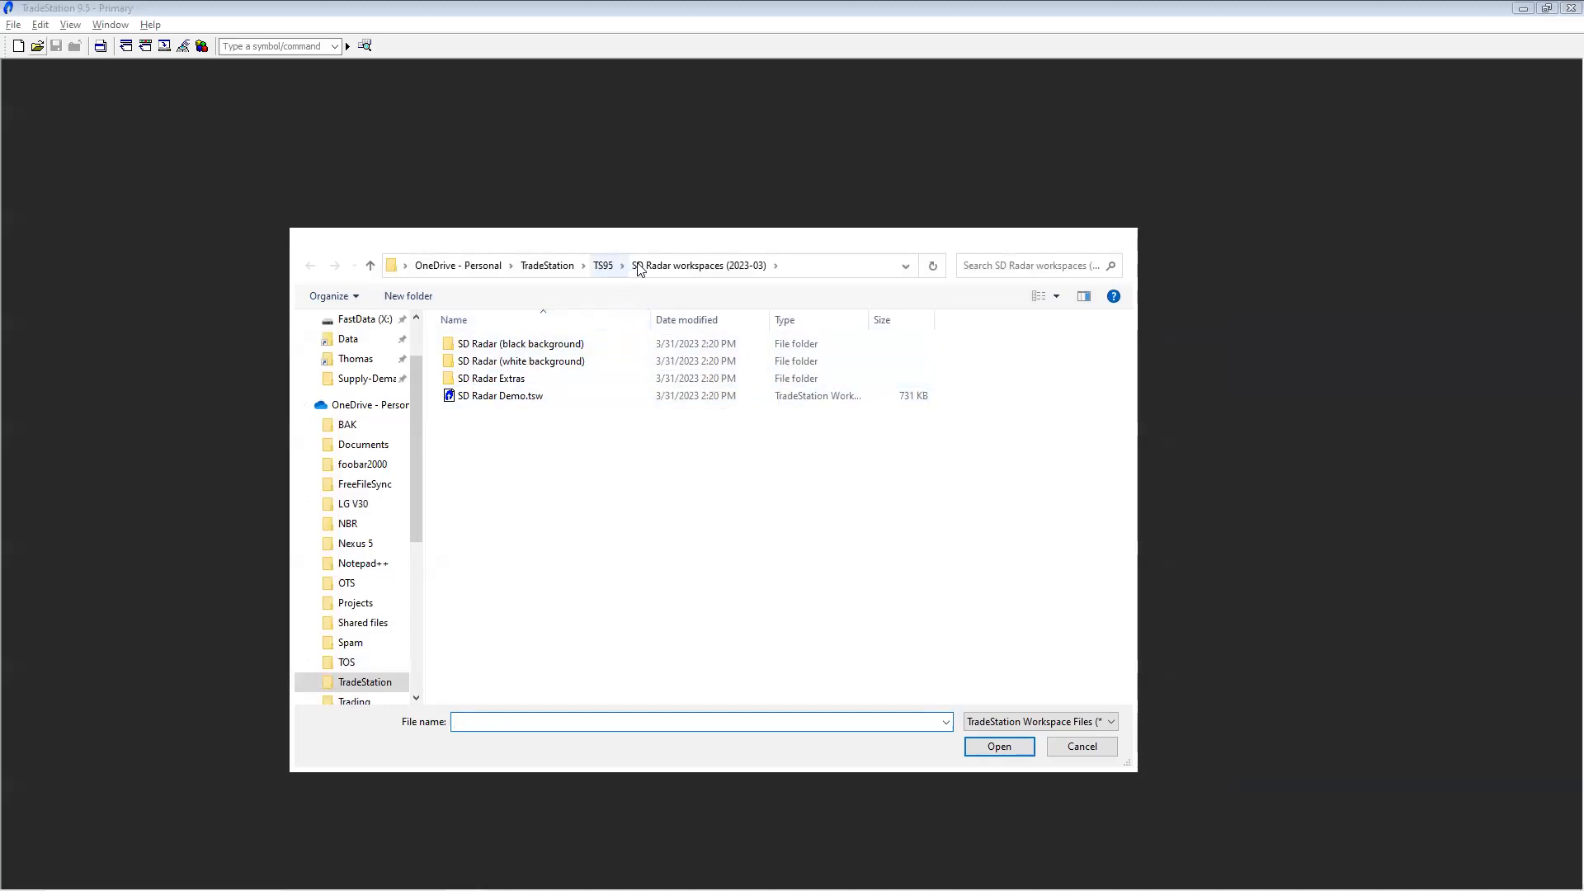
pyautogui.click(602, 269)
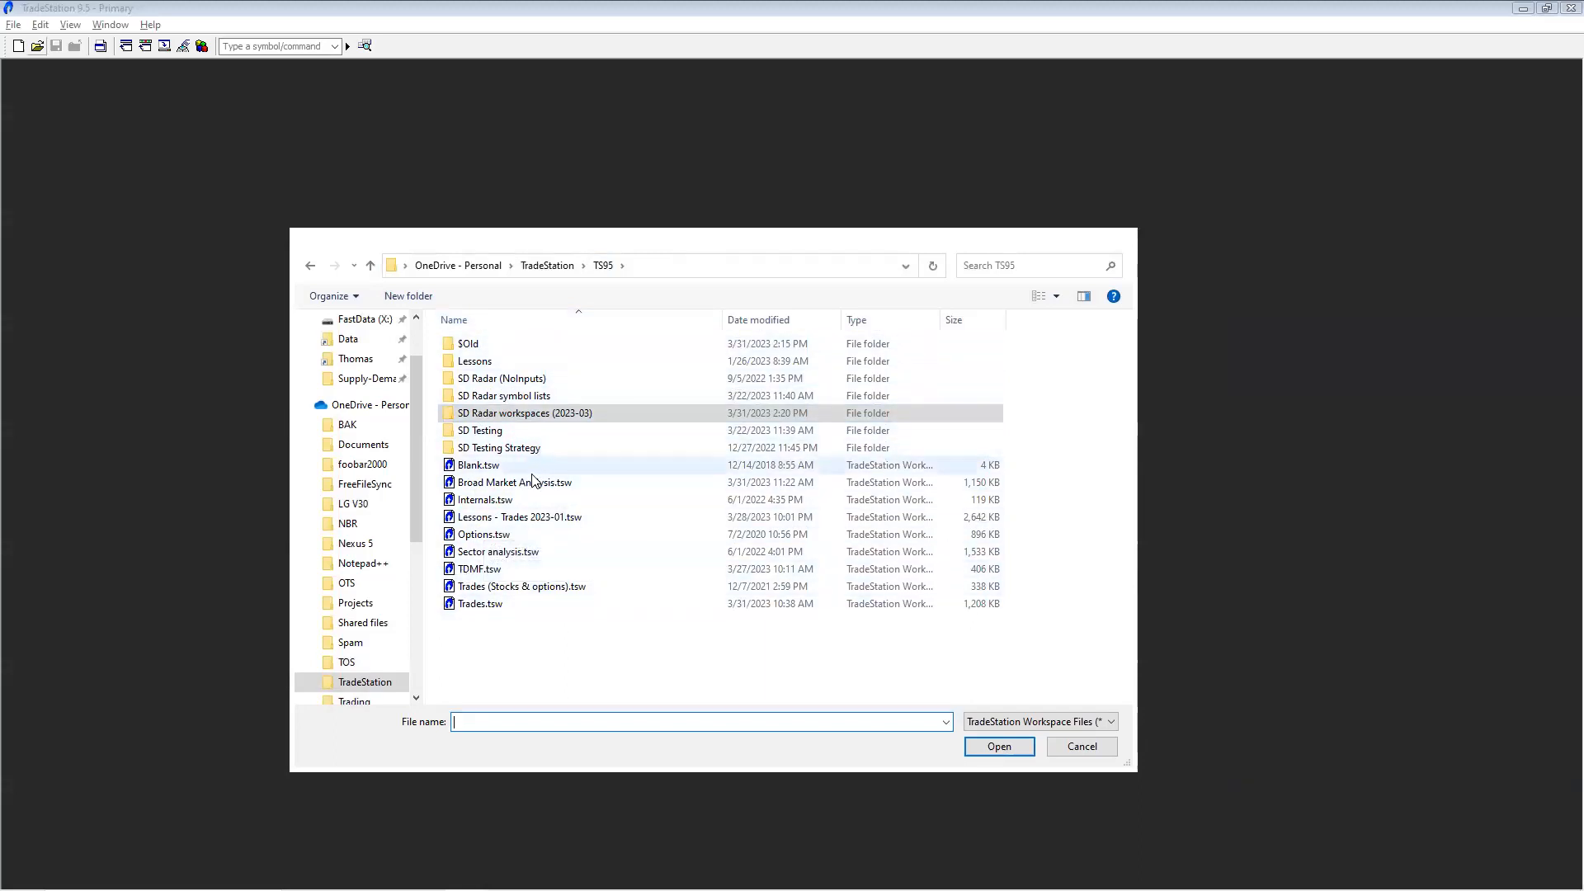
pyautogui.doubleClick(528, 413)
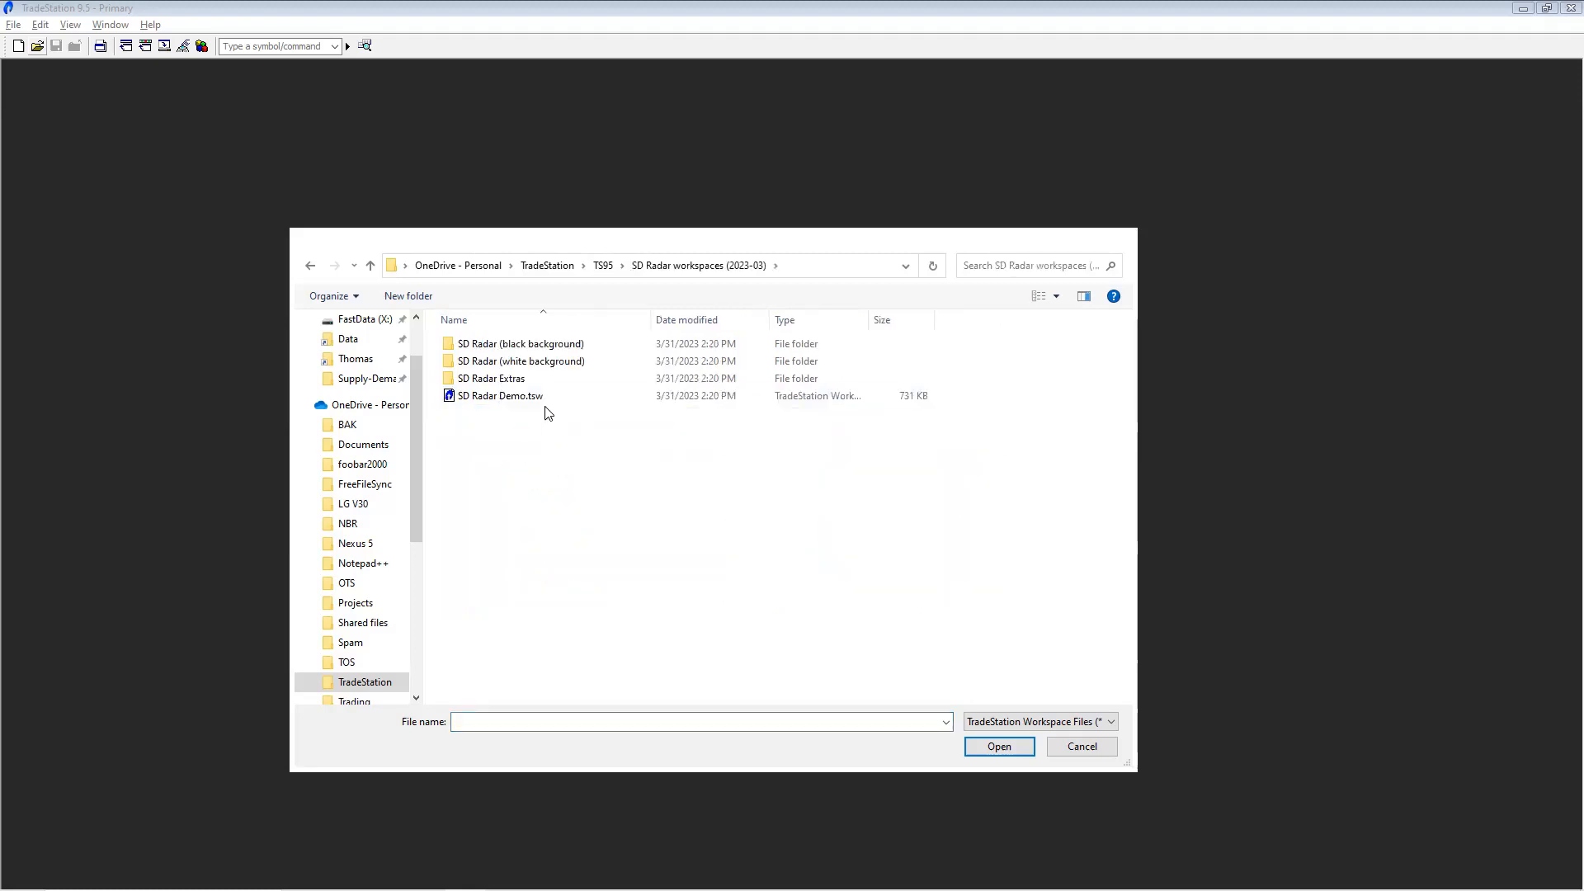
pyautogui.doubleClick(552, 363)
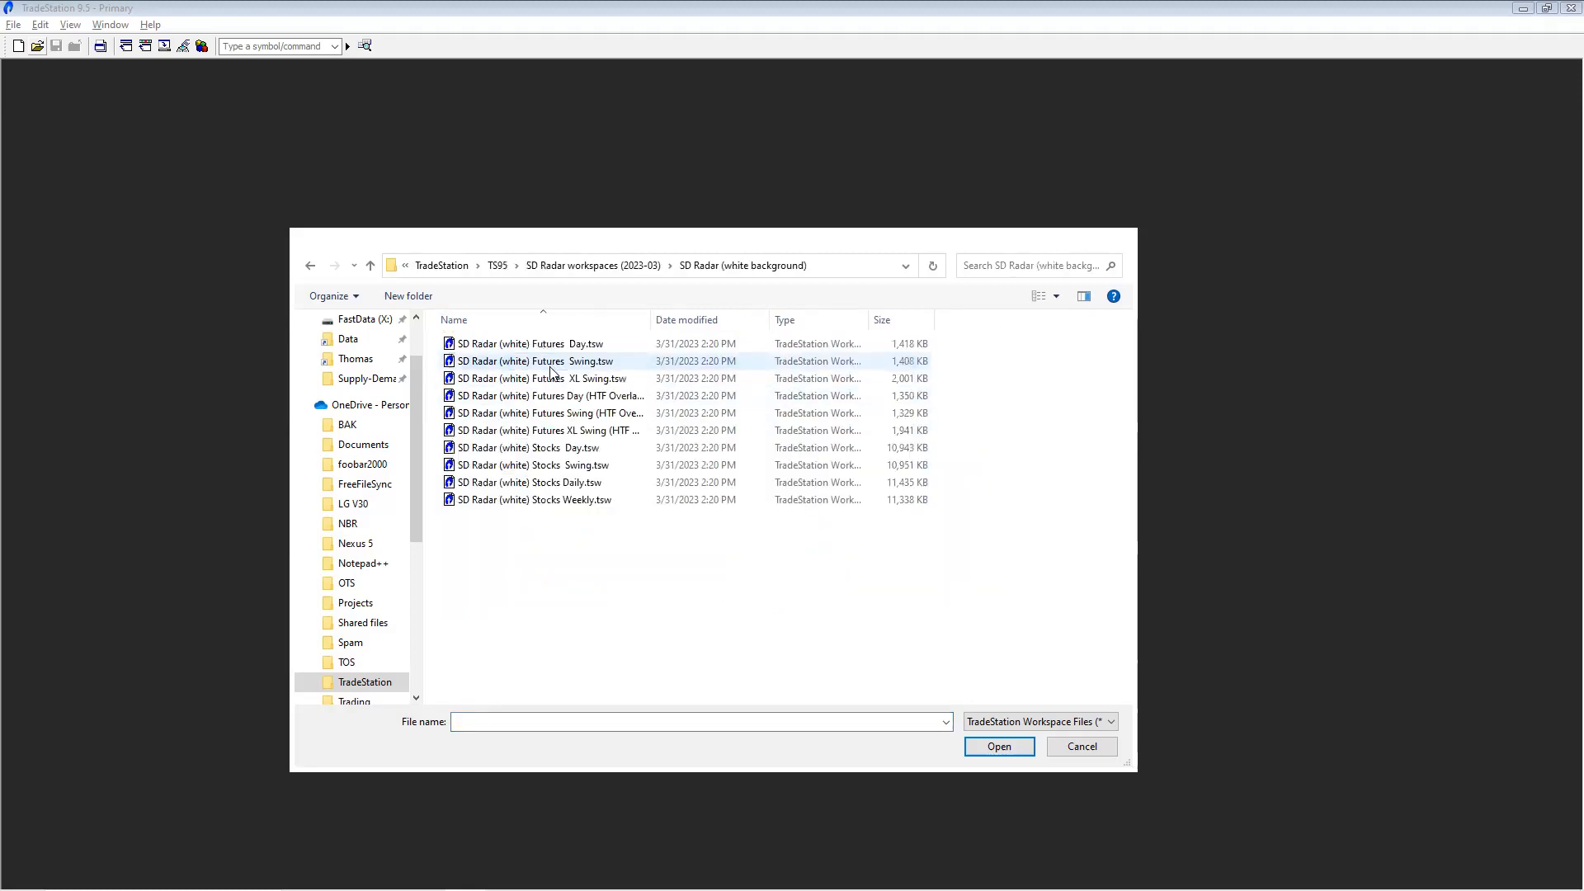
pyautogui.moveTo(651, 320); pyautogui.dragTo(686, 320)
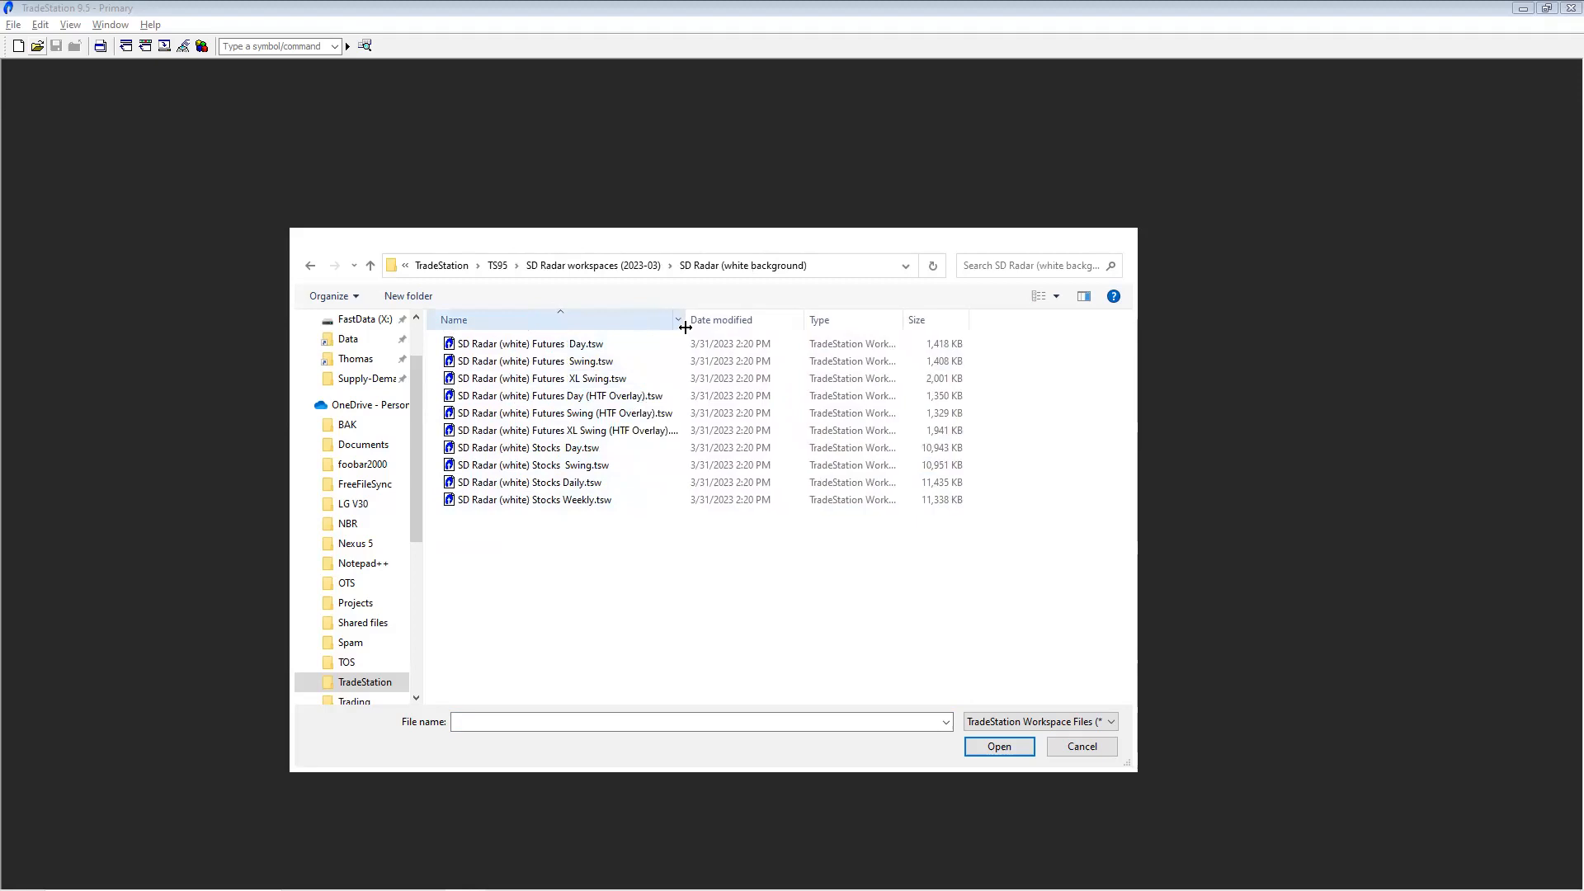
pyautogui.moveTo(511, 890)
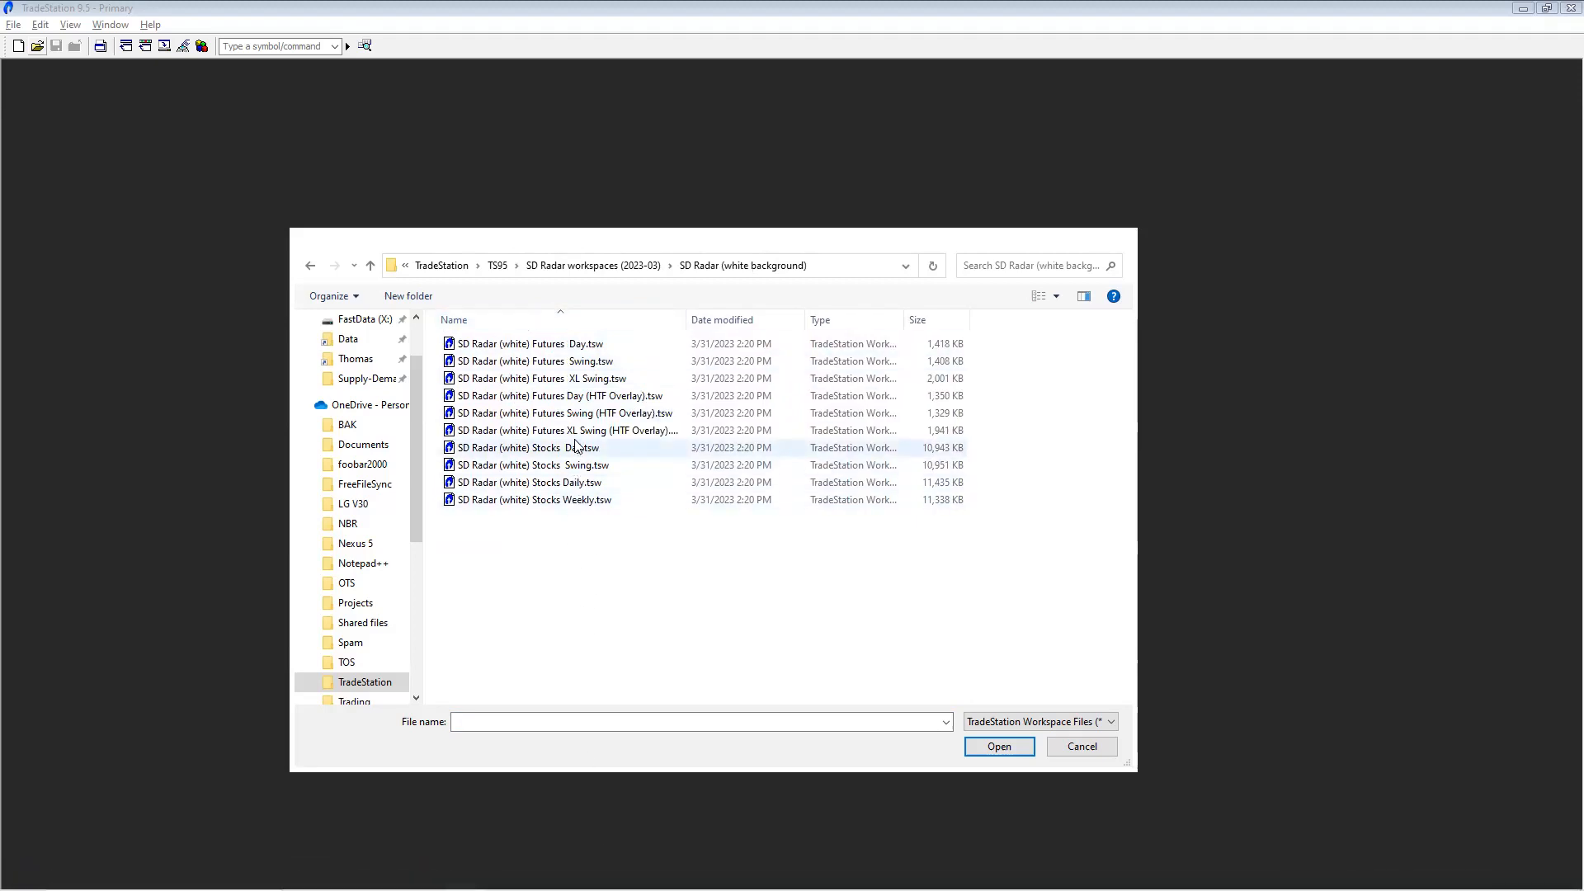
pyautogui.doubleClick(600, 363)
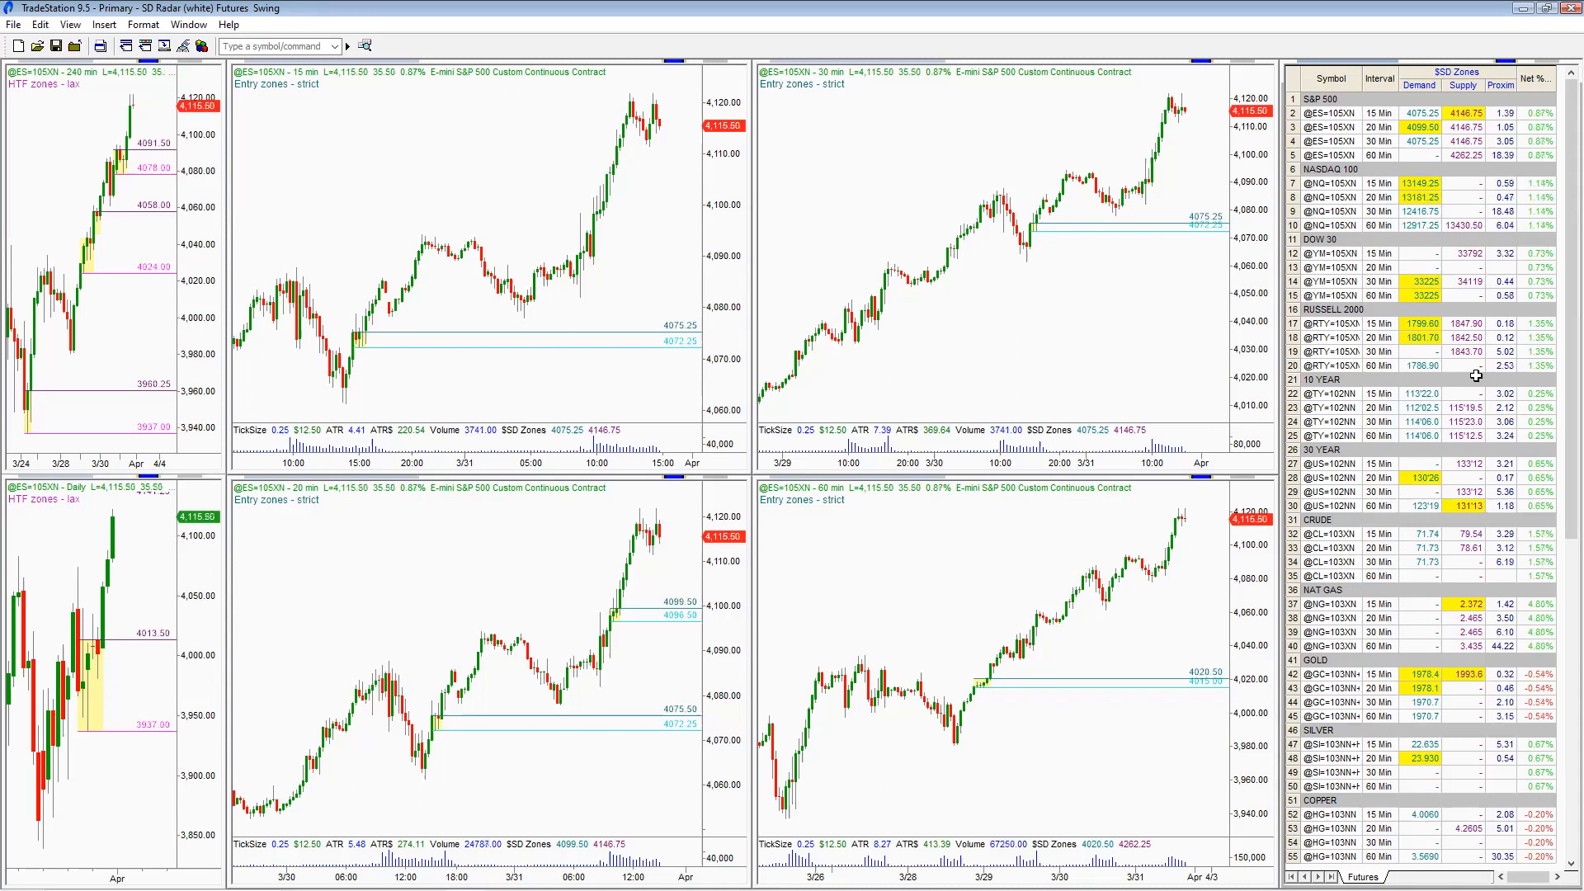
# Set the 30-minute chart's SettingsPreset to 4: Entry zones - extreme and reload the indicator across the workspace's entry charts and RadarScreen rows
pyautogui.moveTo(1562, 379); pyautogui.dragTo(1562, 429)
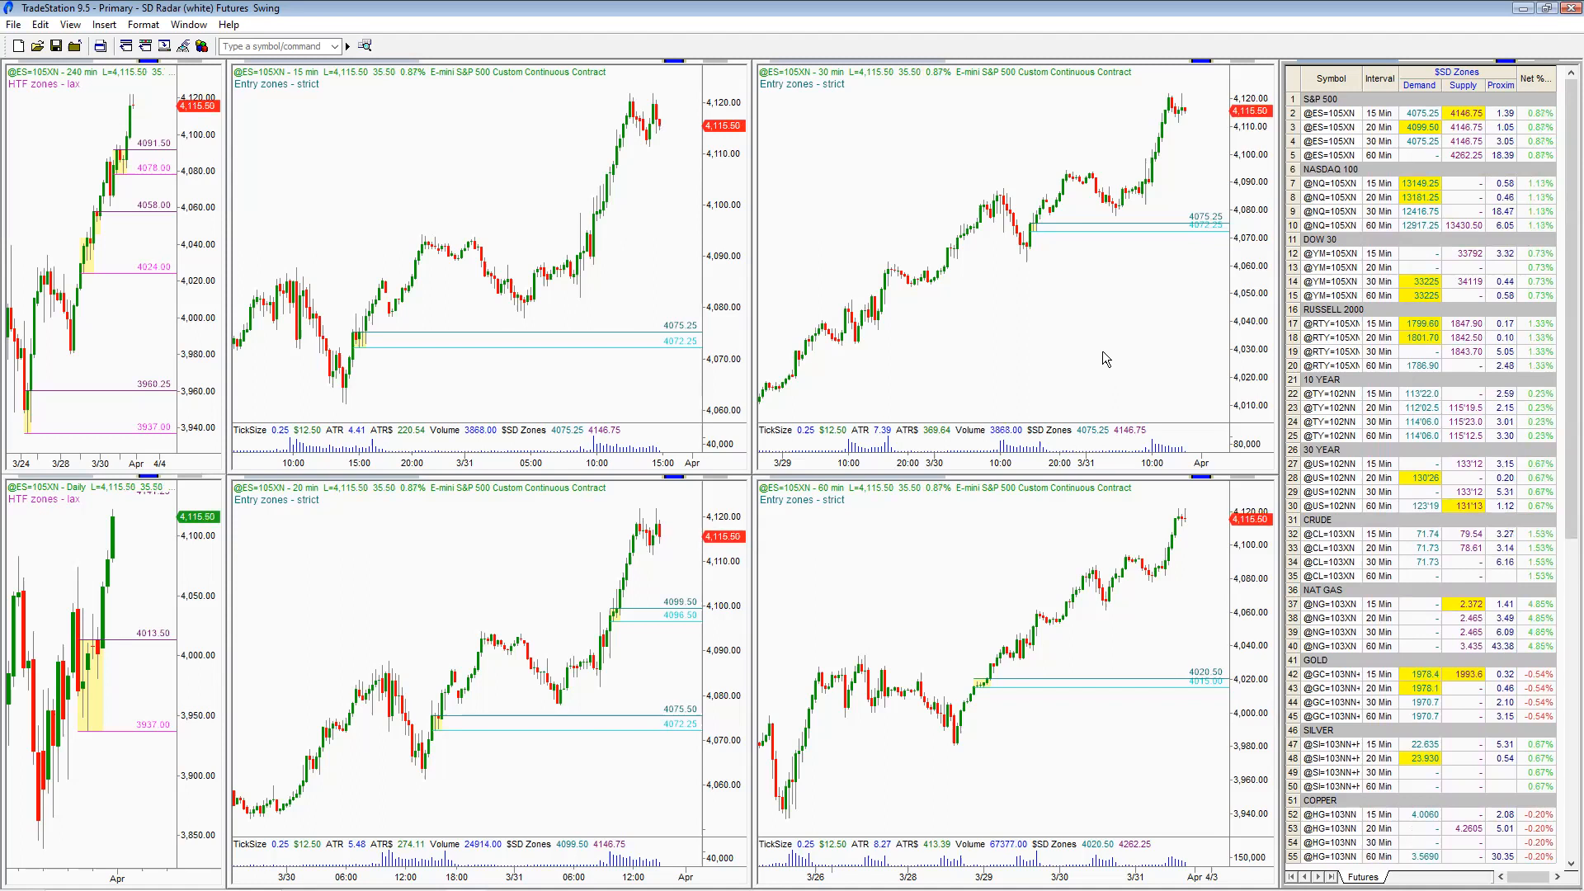
pyautogui.click(1084, 306)
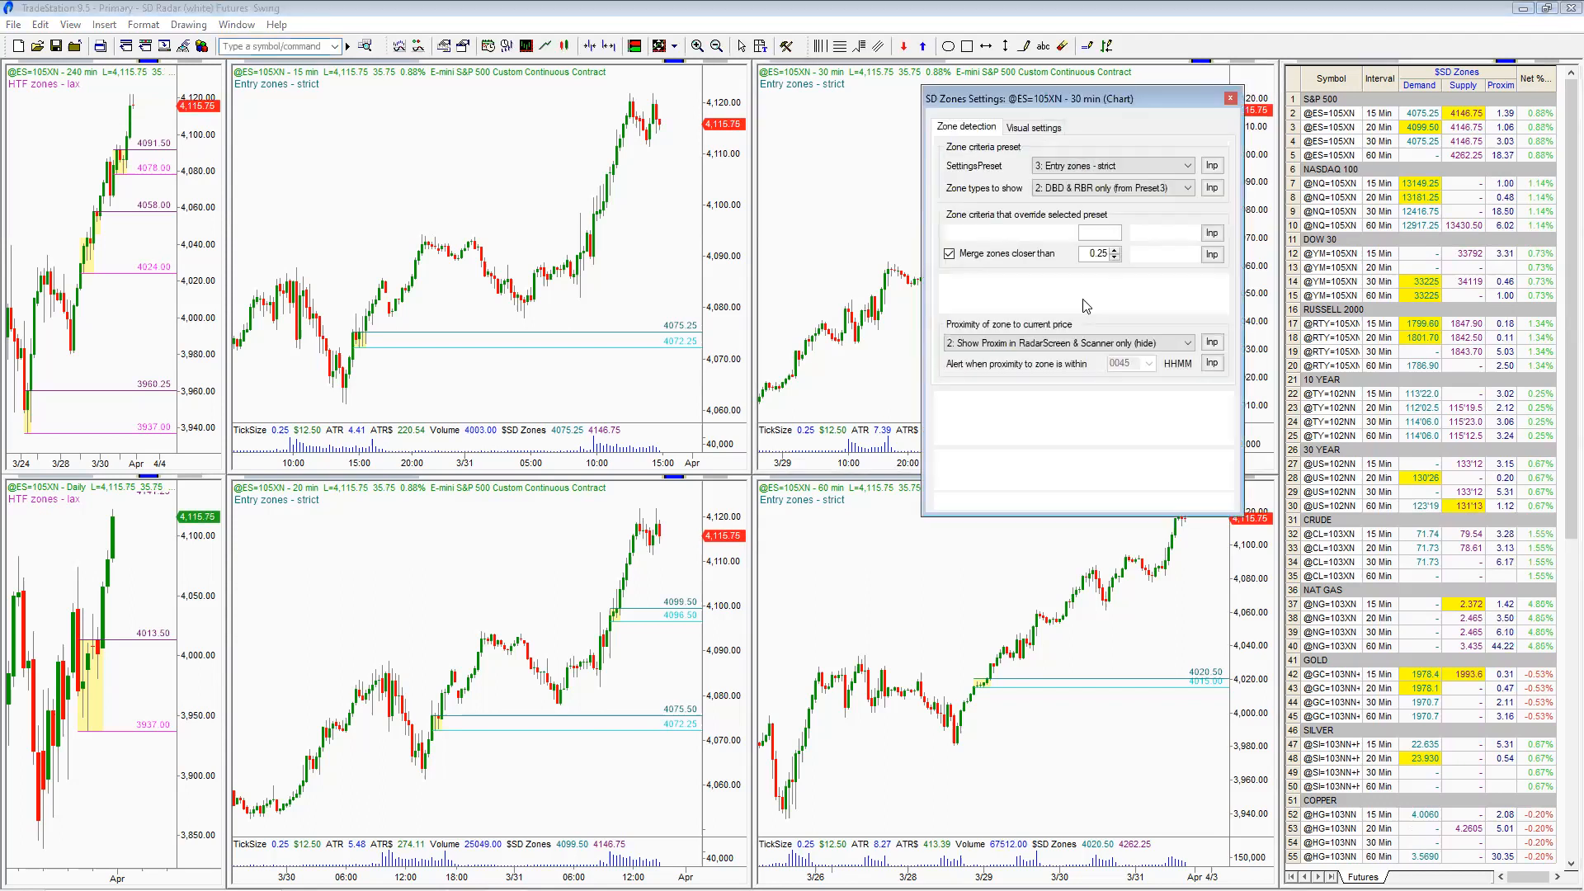
pyautogui.click(1130, 169)
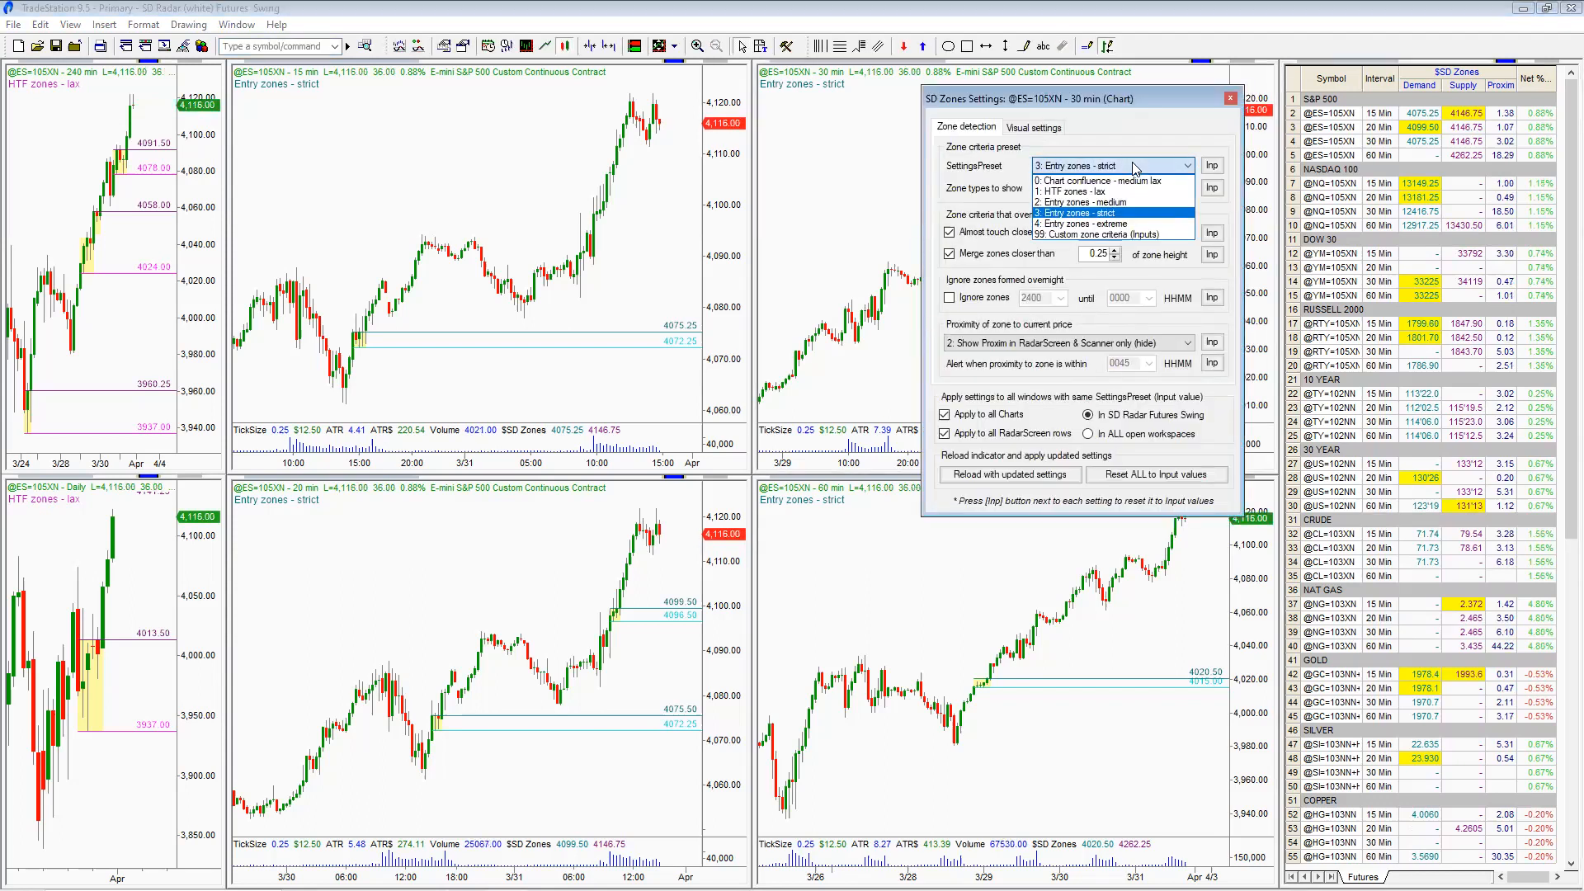
pyautogui.click(1126, 224)
pyautogui.click(1016, 474)
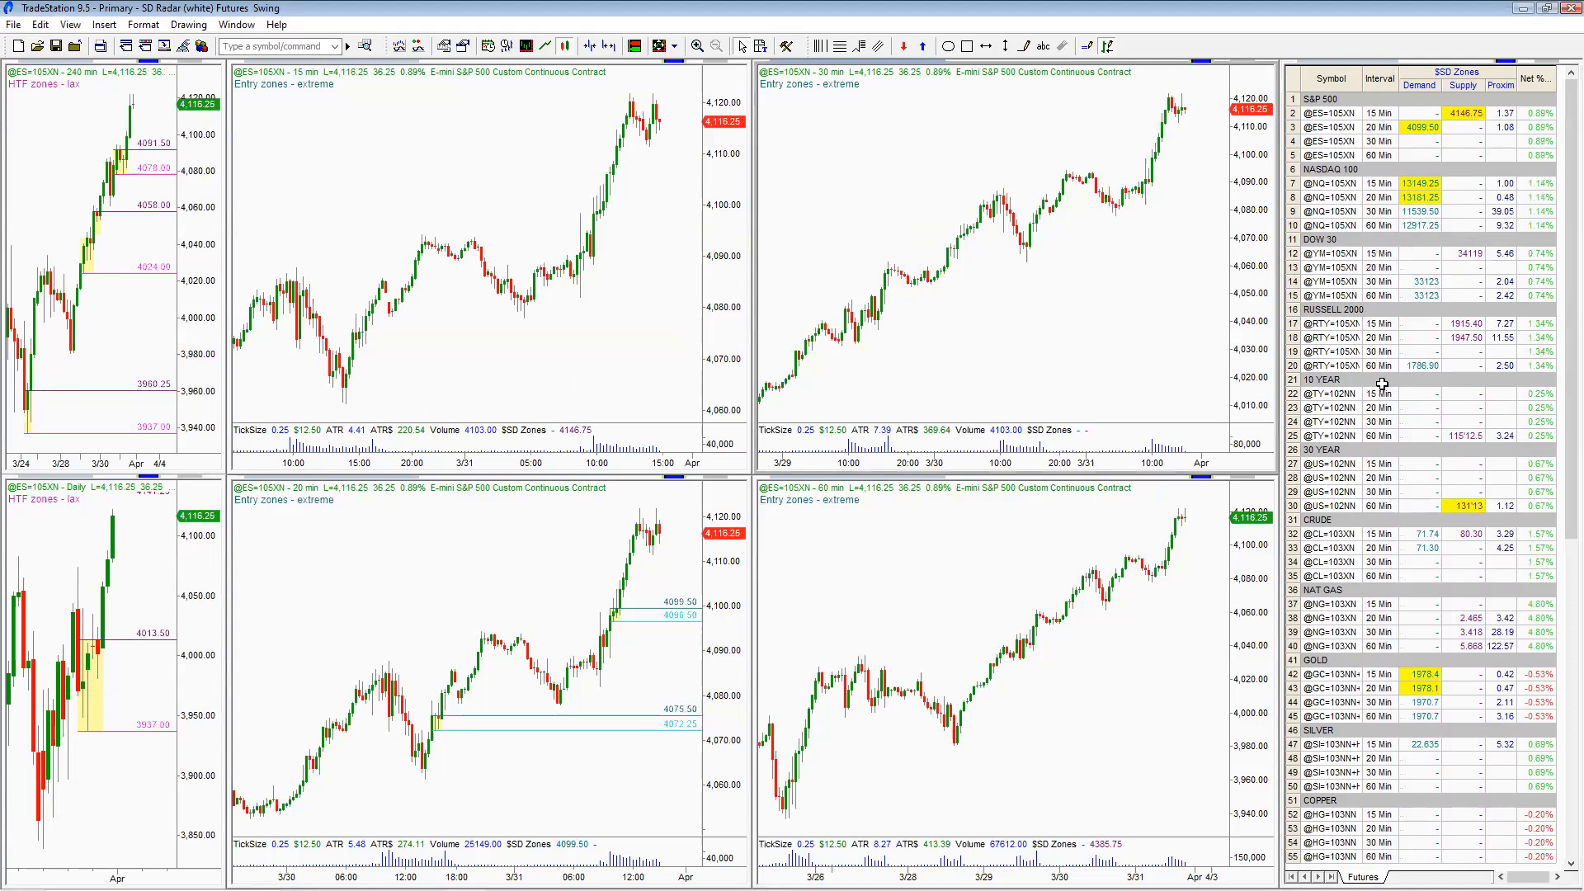
# Change the SettingsPreset to 2: Entry zones - medium and reload the indicator with the updated settings
pyautogui.doubleClick(1105, 322)
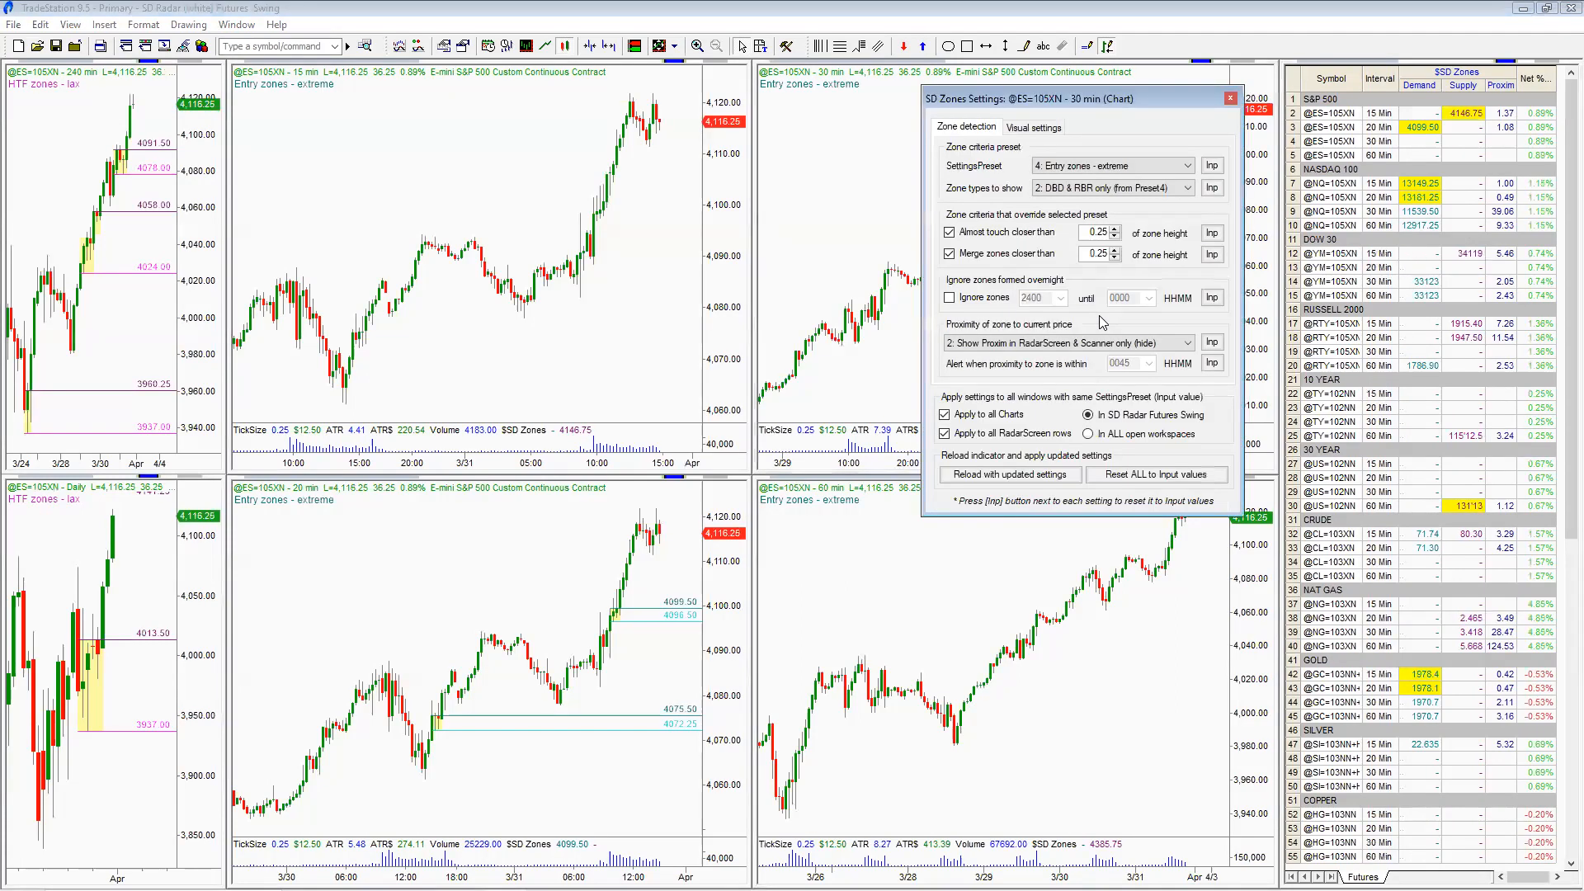
pyautogui.click(1143, 166)
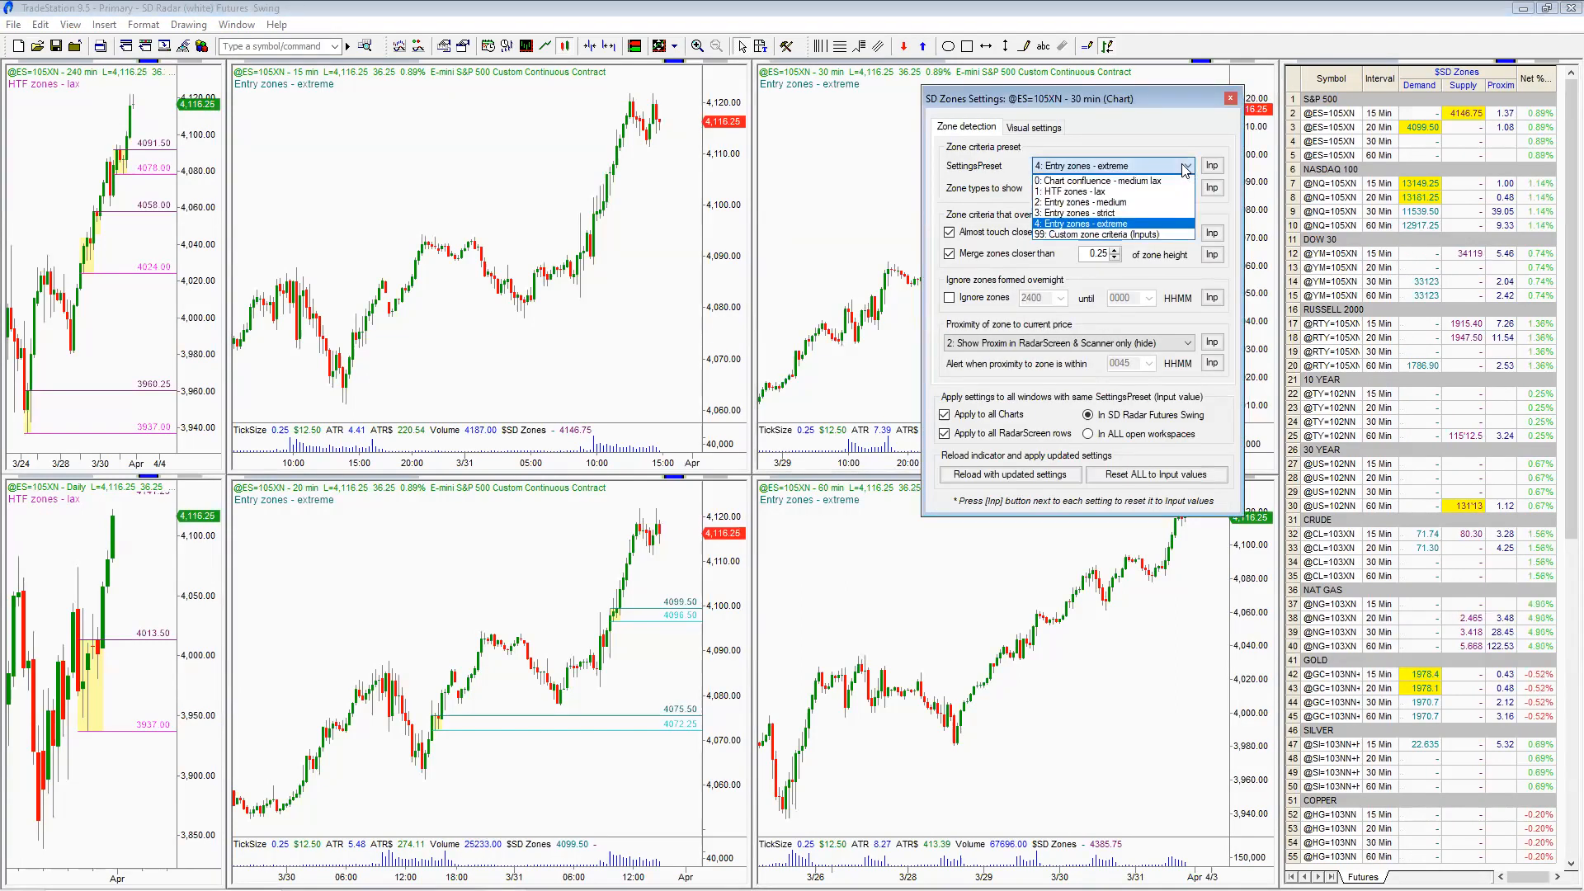
pyautogui.click(1139, 202)
pyautogui.click(1053, 476)
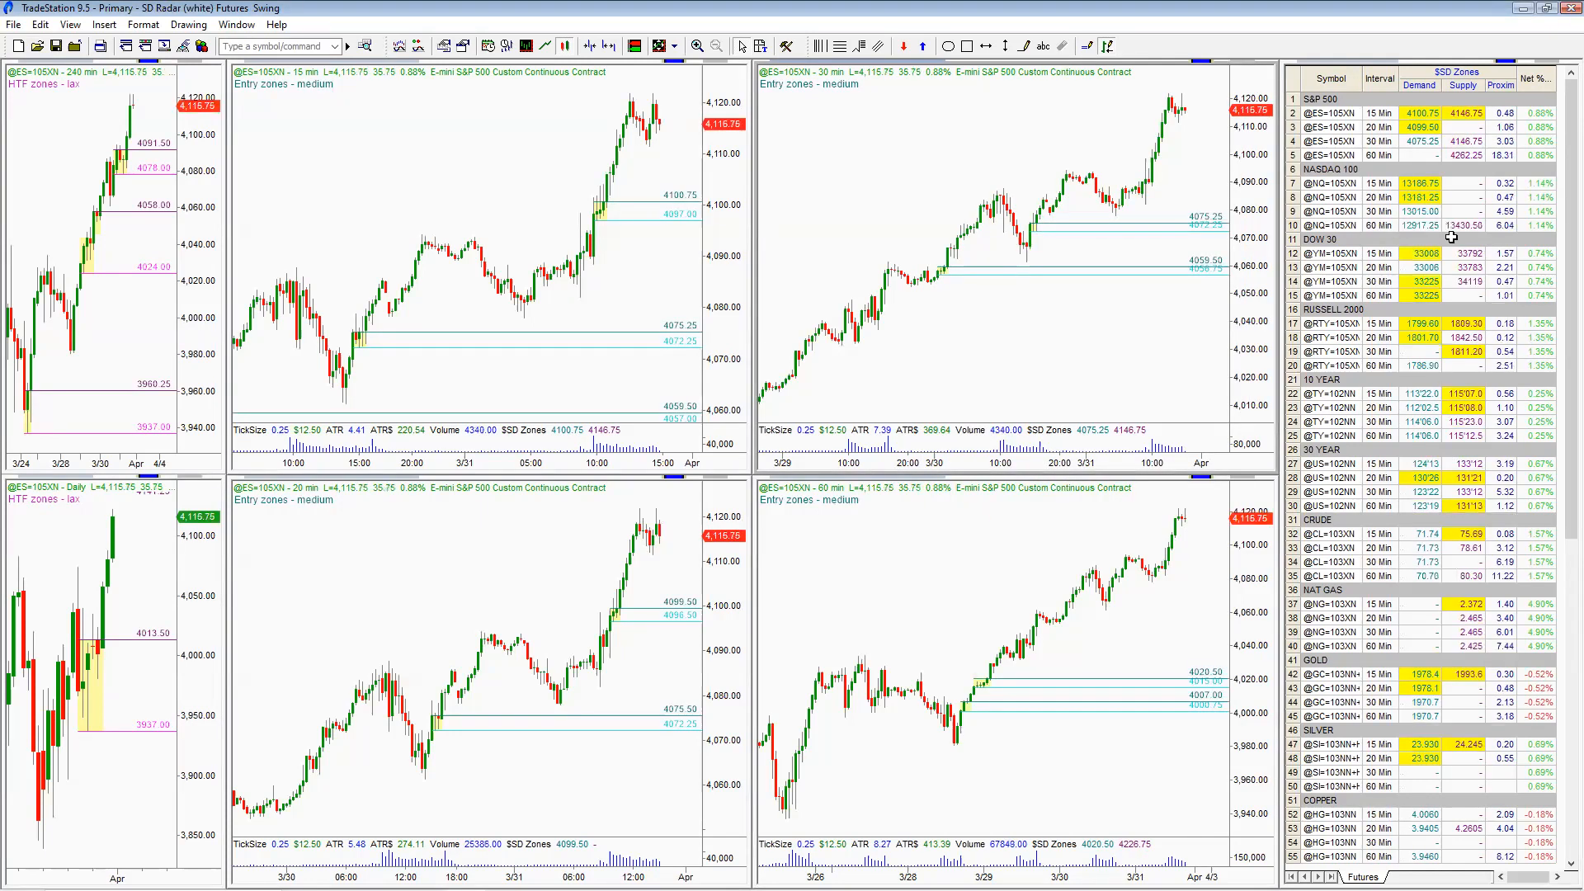
pyautogui.moveTo(1562, 509); pyautogui.dragTo(1560, 340)
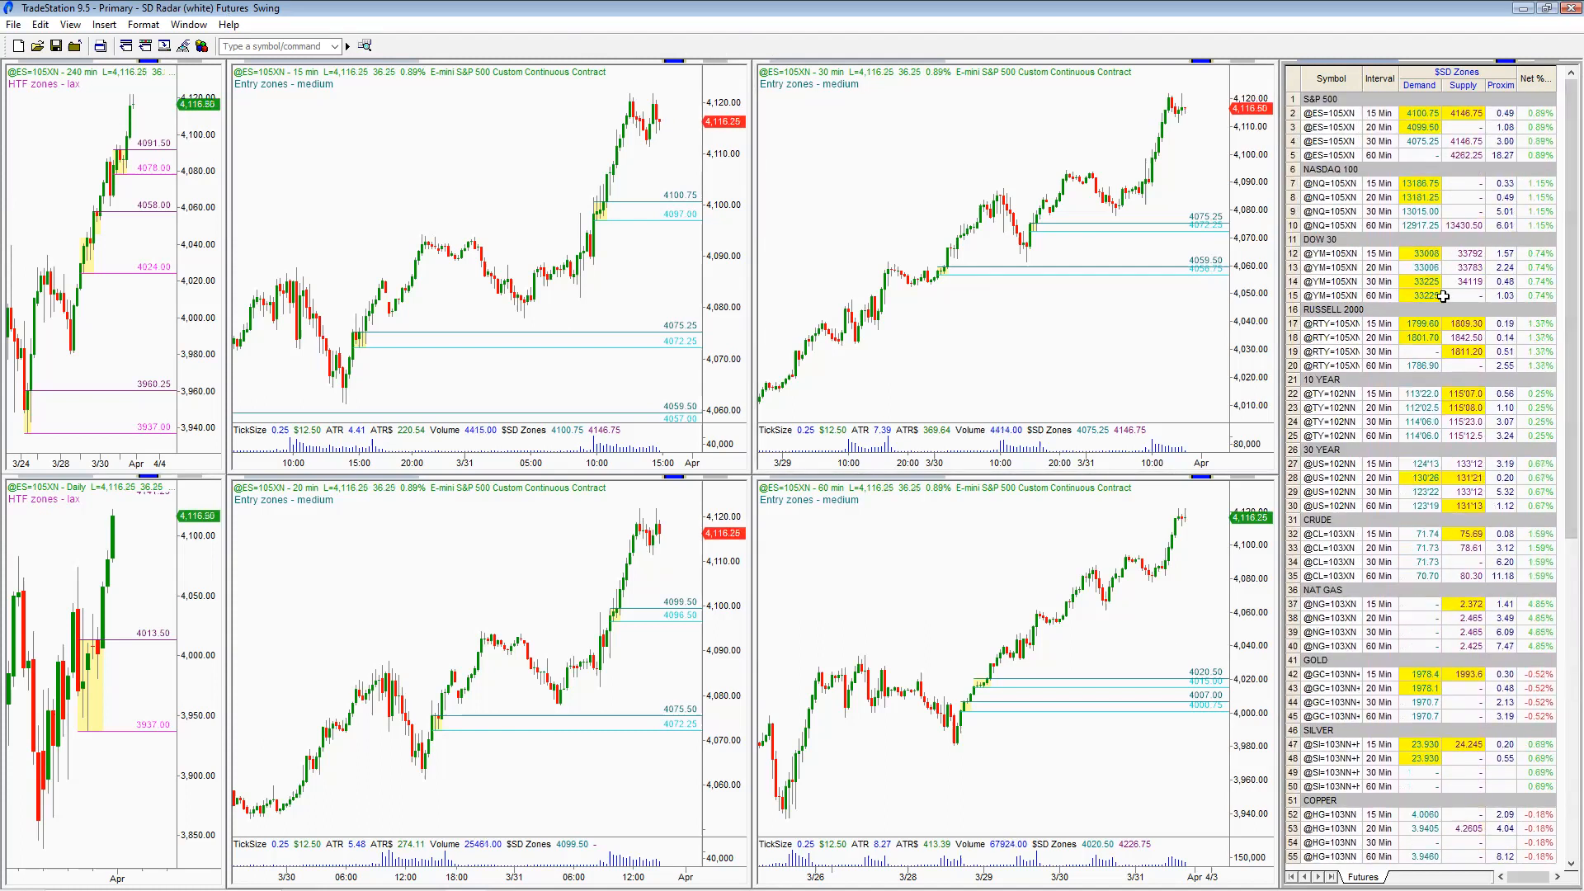
pyautogui.click(1330, 254)
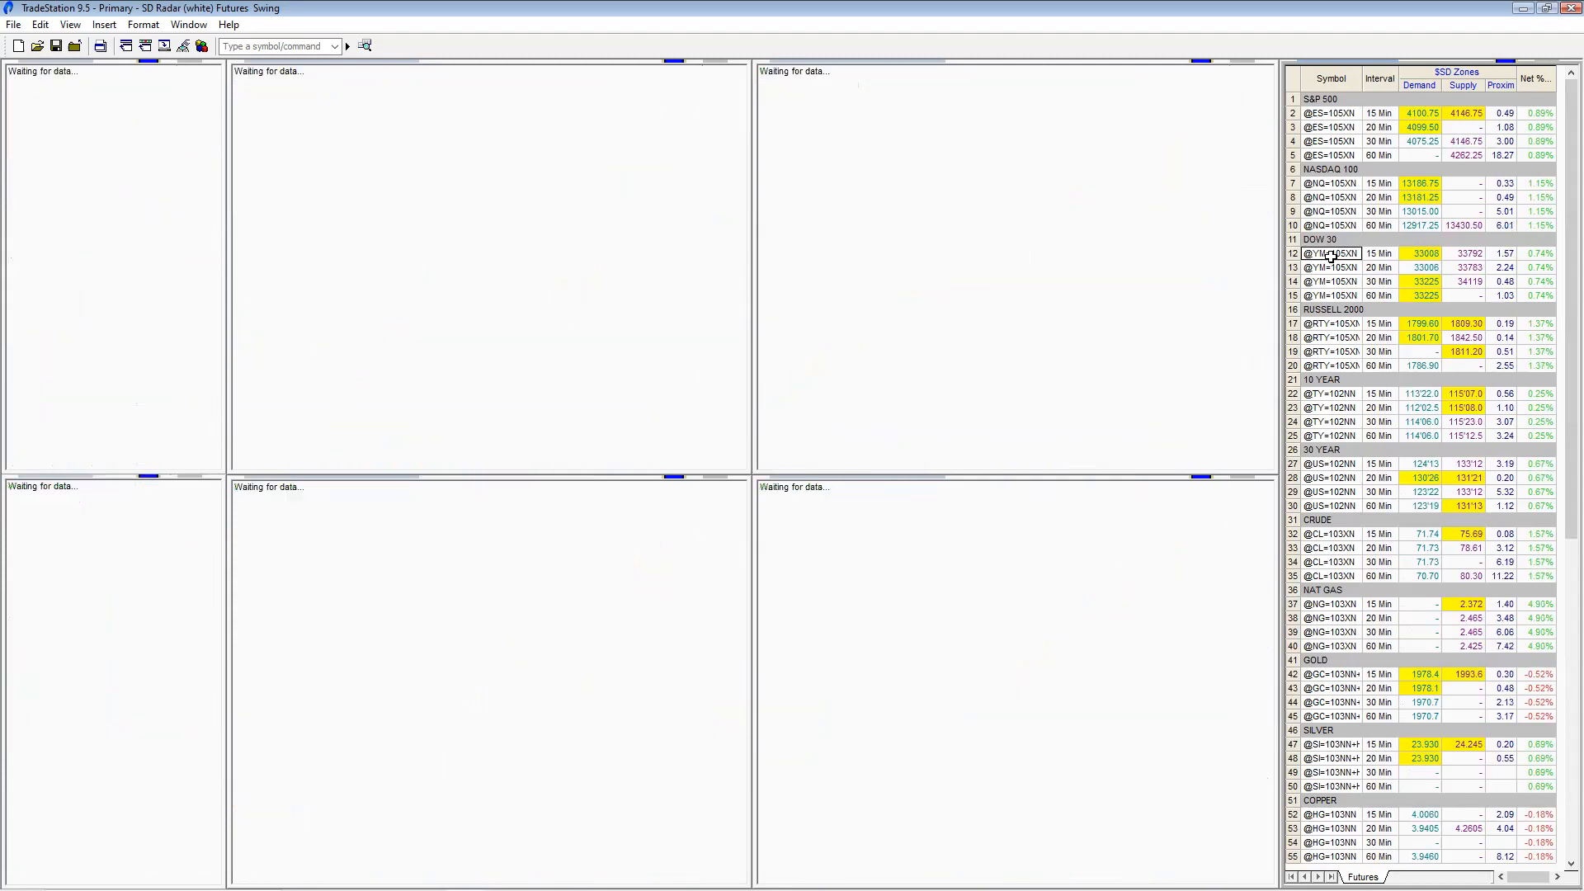